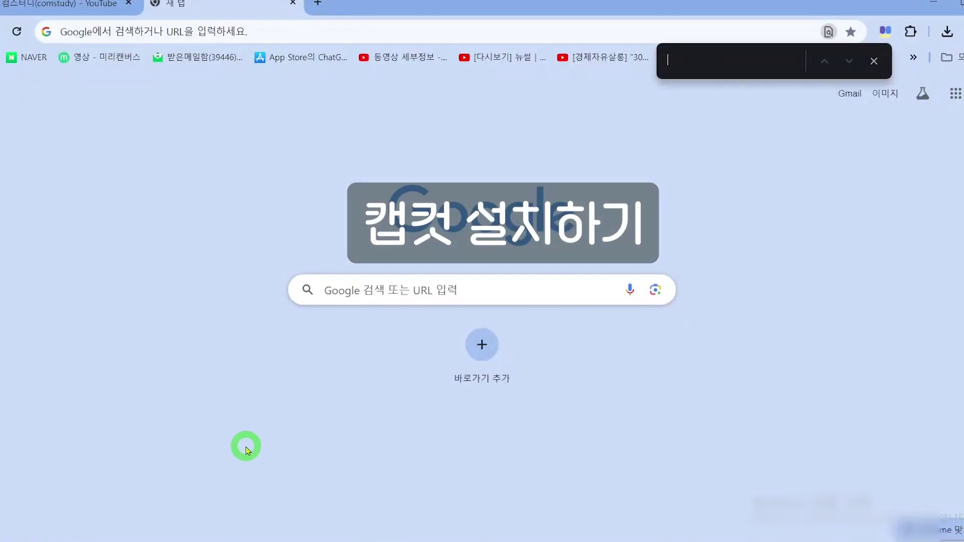
# Step: Search Google for "캡컷다운로드" to find the CapCut download page
pyautogui.click(349, 285)
pyautogui.write('캡컷ㄷ')
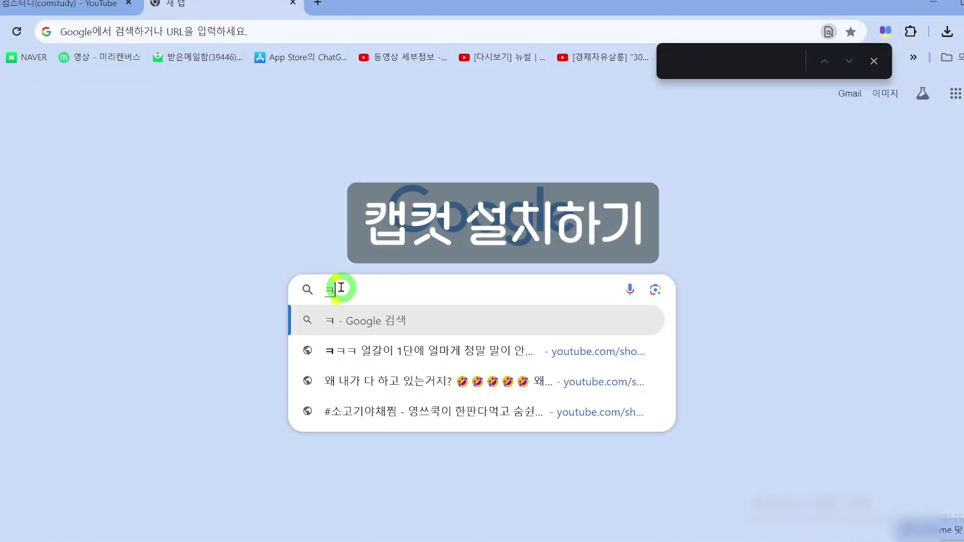
pyautogui.write('ㅏ운로드')
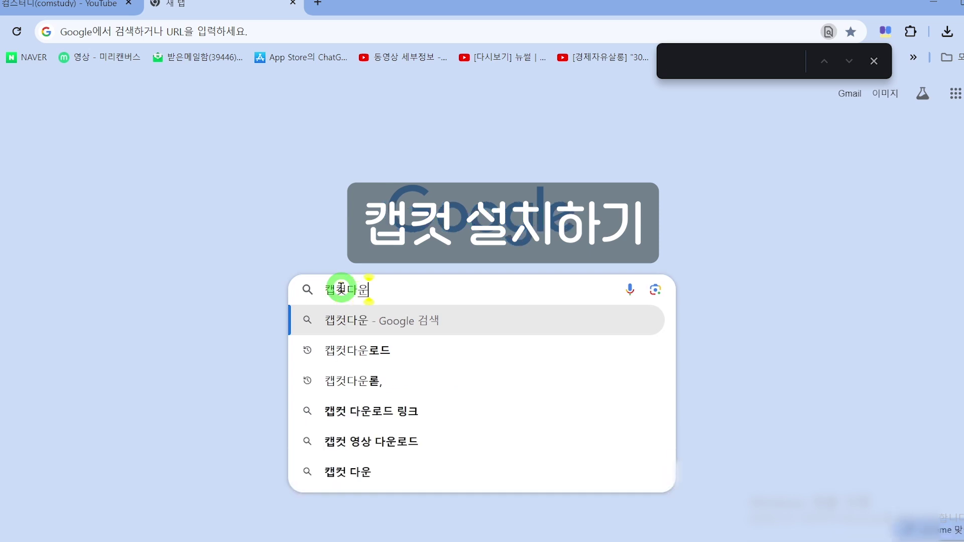
pyautogui.press('Return')
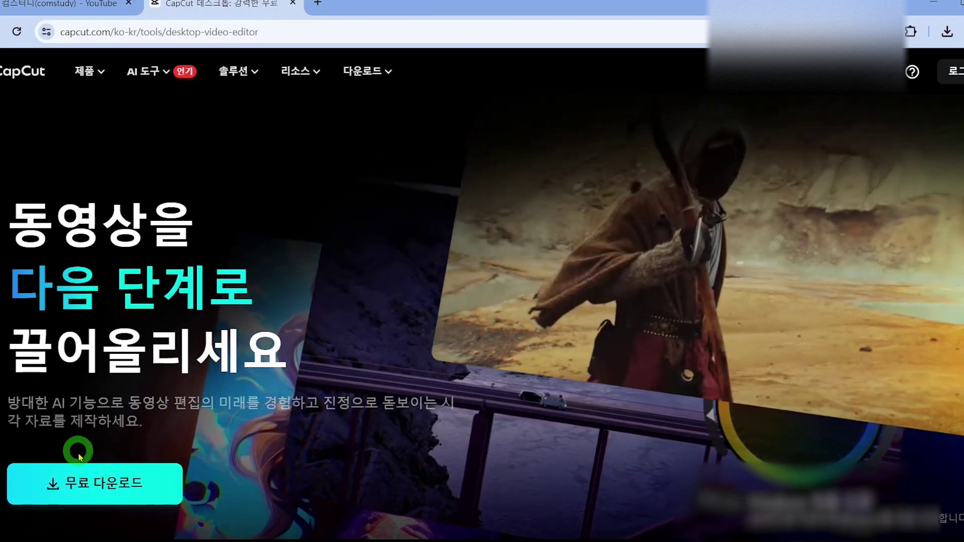
# Step: Download the free CapCut desktop installer from the CapCut site and run it from the Downloads folder
pyautogui.click(76, 487)
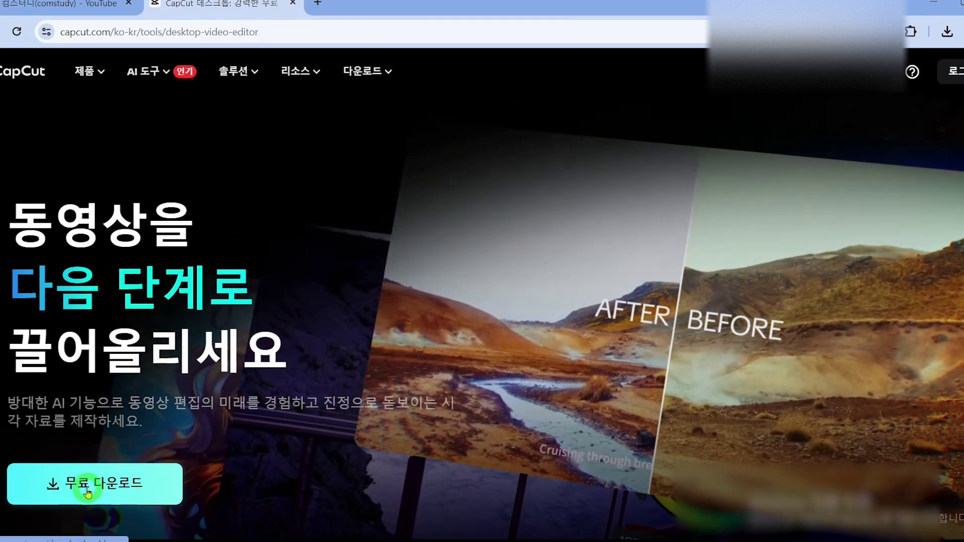
pyautogui.click(88, 492)
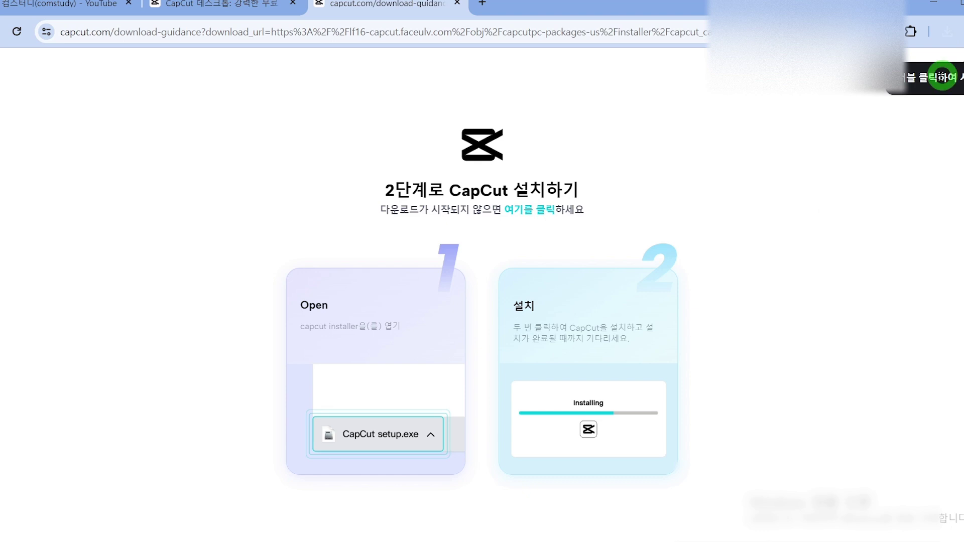
pyautogui.press('super+e')
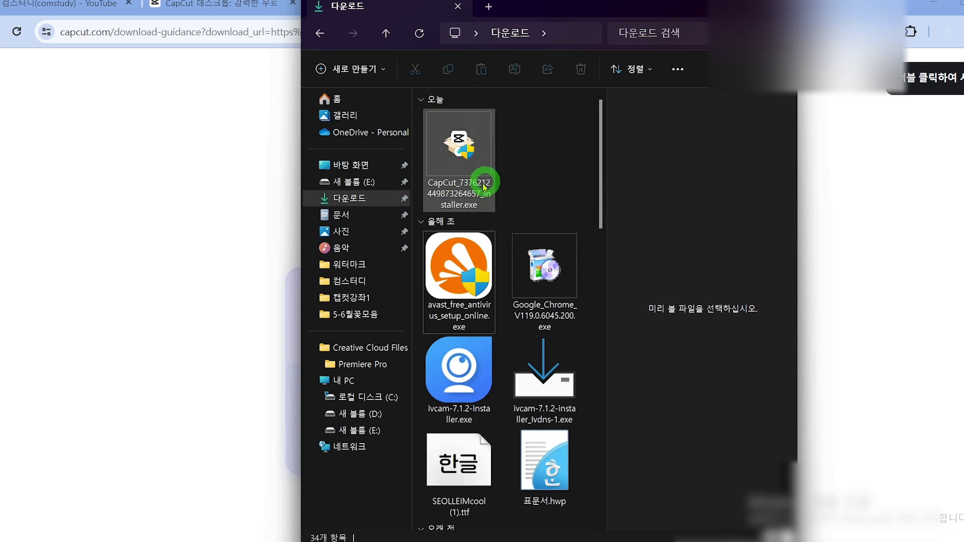
pyautogui.doubleClick(463, 156)
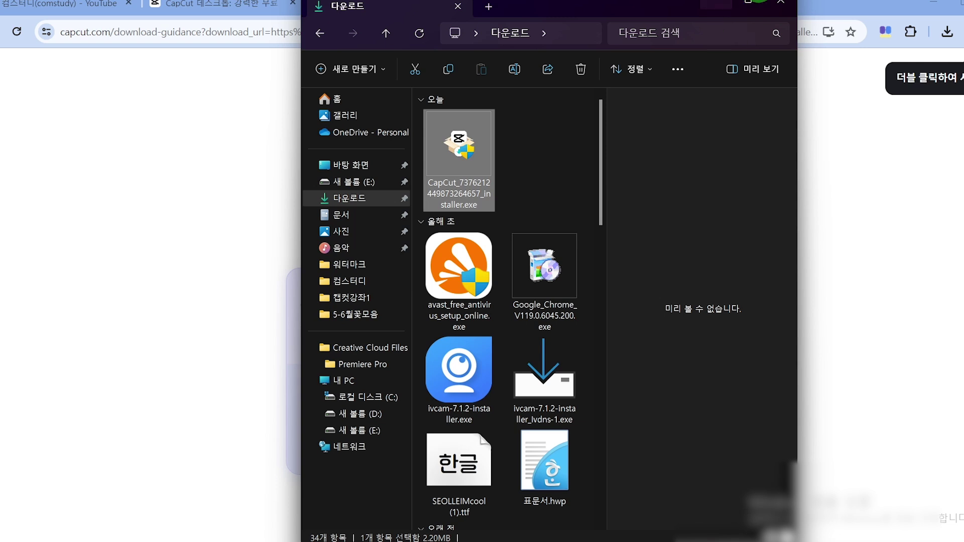
# Step: Clear the file explorer and browser windows off the desktop and launch CapCut from its desktop shortcut
pyautogui.click(780, 4)
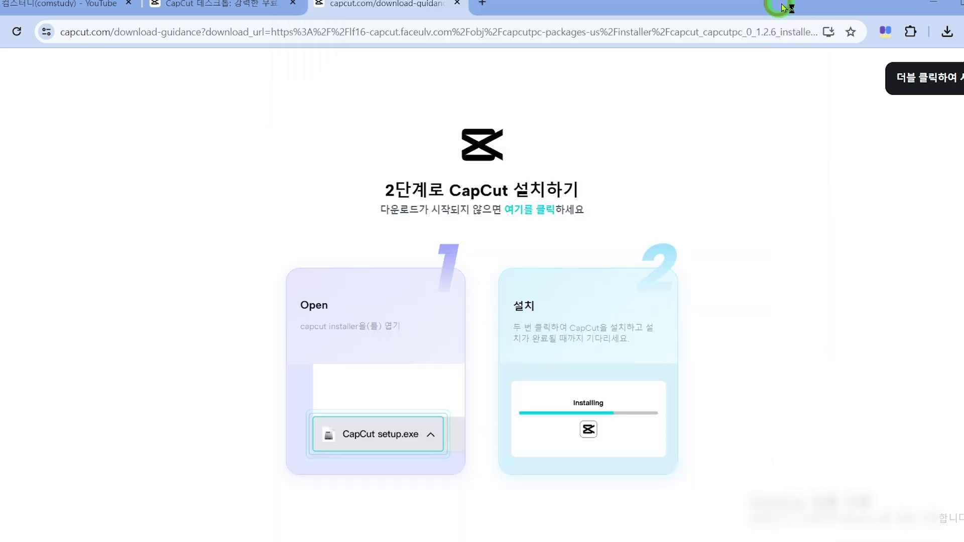
pyautogui.click(931, 6)
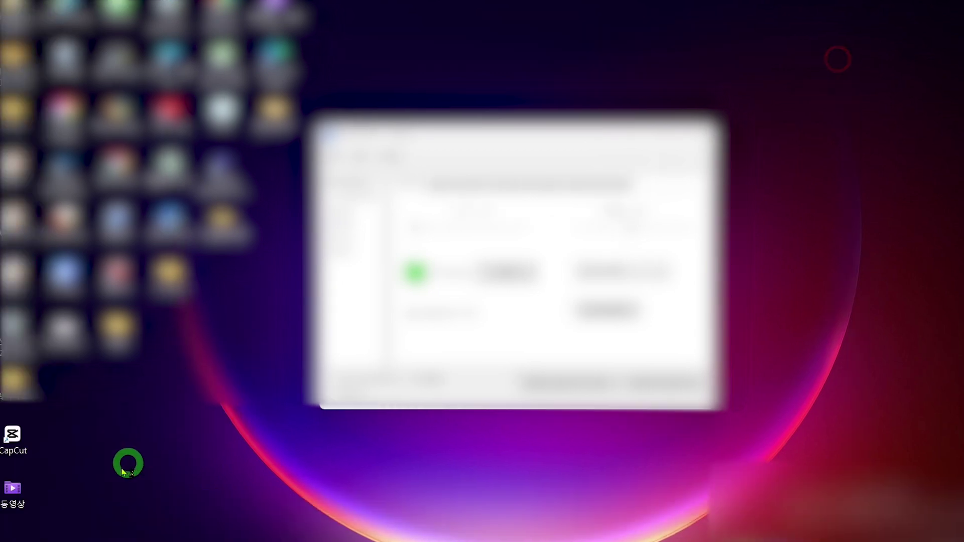
pyautogui.click(40, 453)
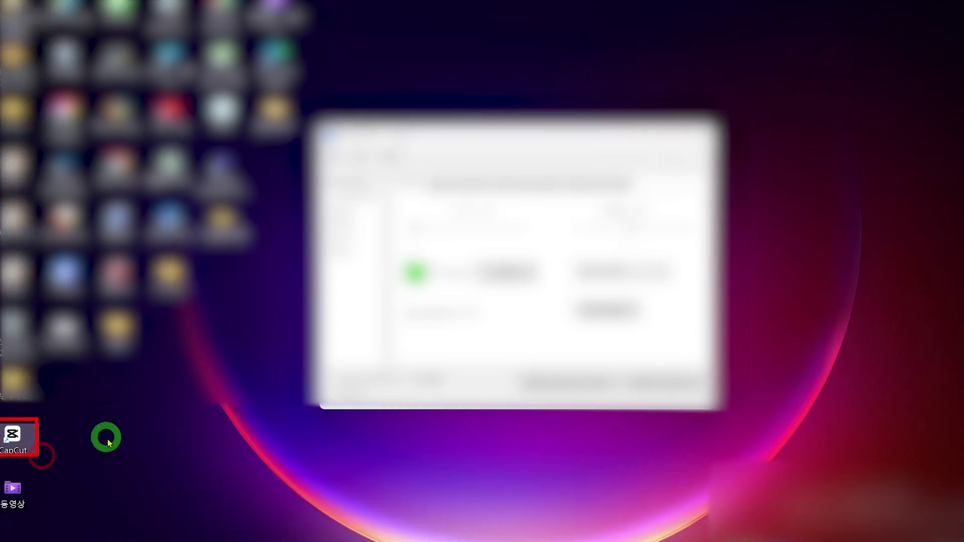
pyautogui.doubleClick(12, 435)
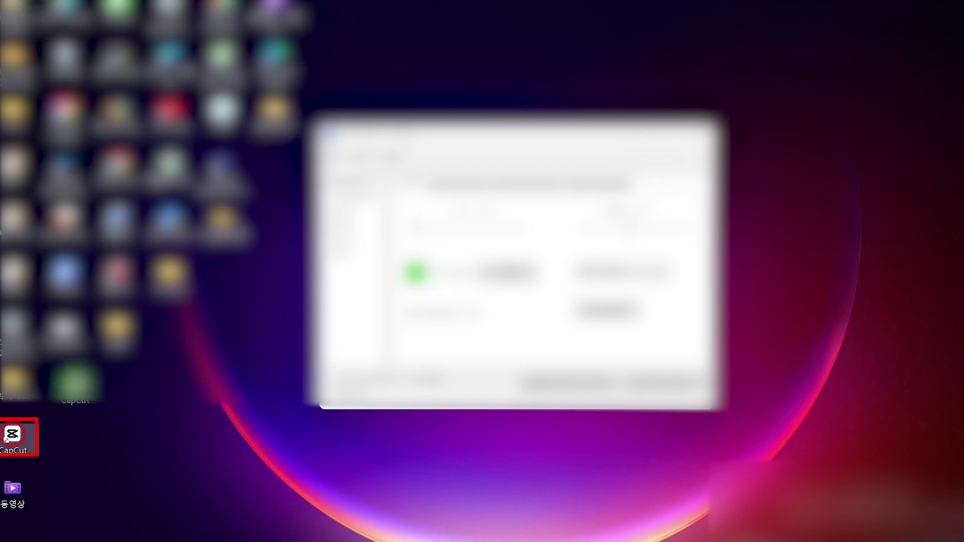
pyautogui.click(42, 456)
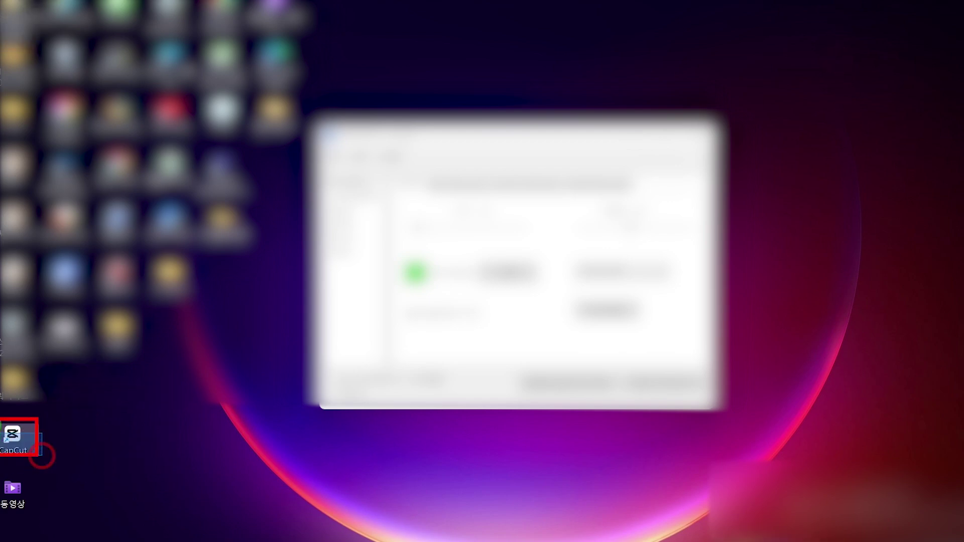
pyautogui.click(107, 438)
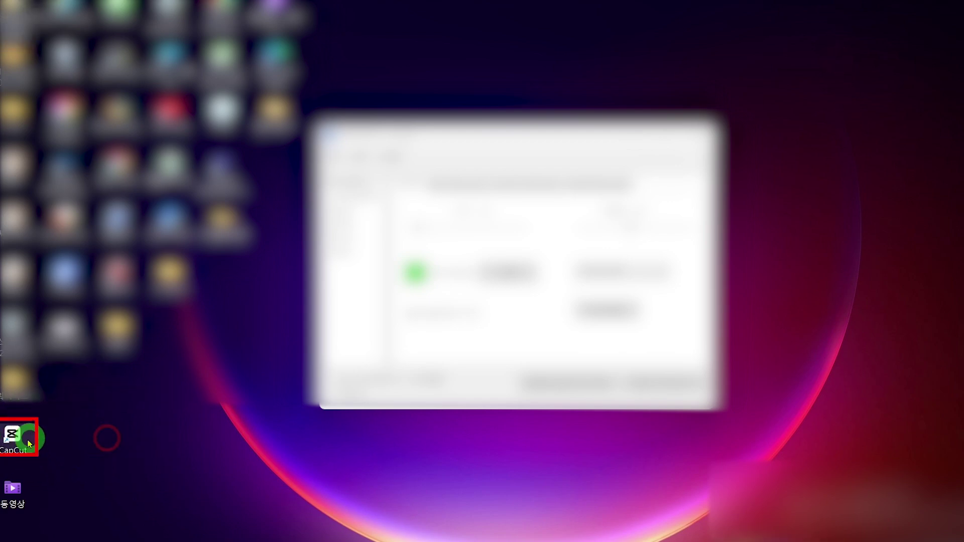
pyautogui.click(42, 456)
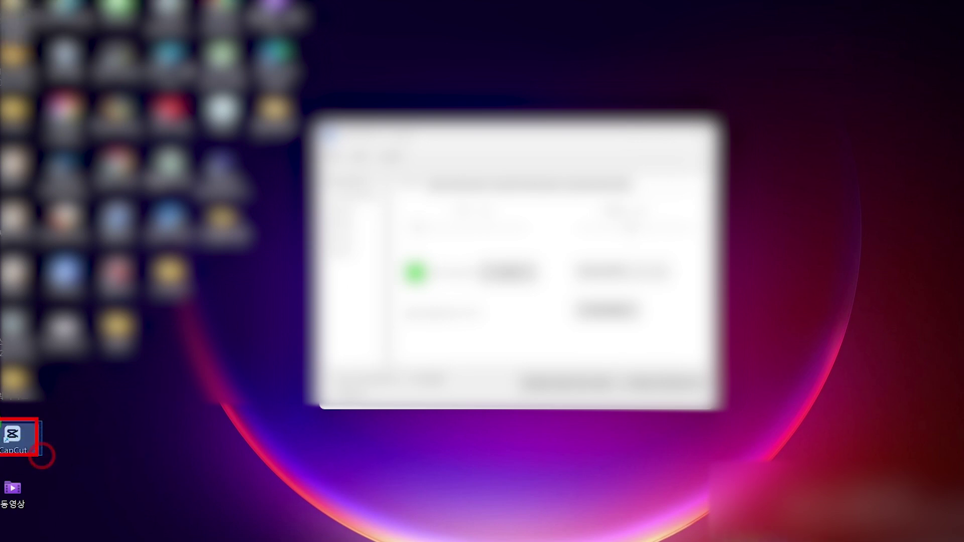
pyautogui.click(107, 438)
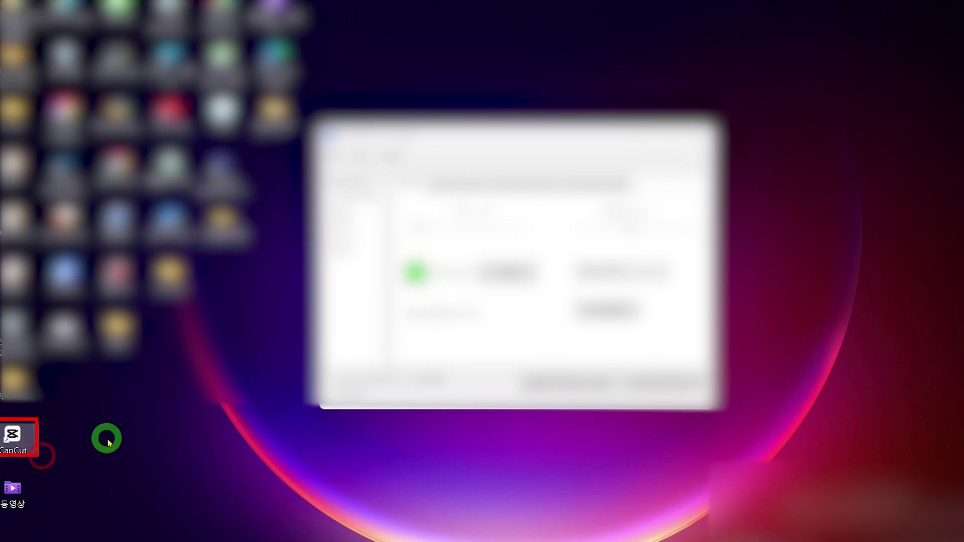
pyautogui.doubleClick(25, 442)
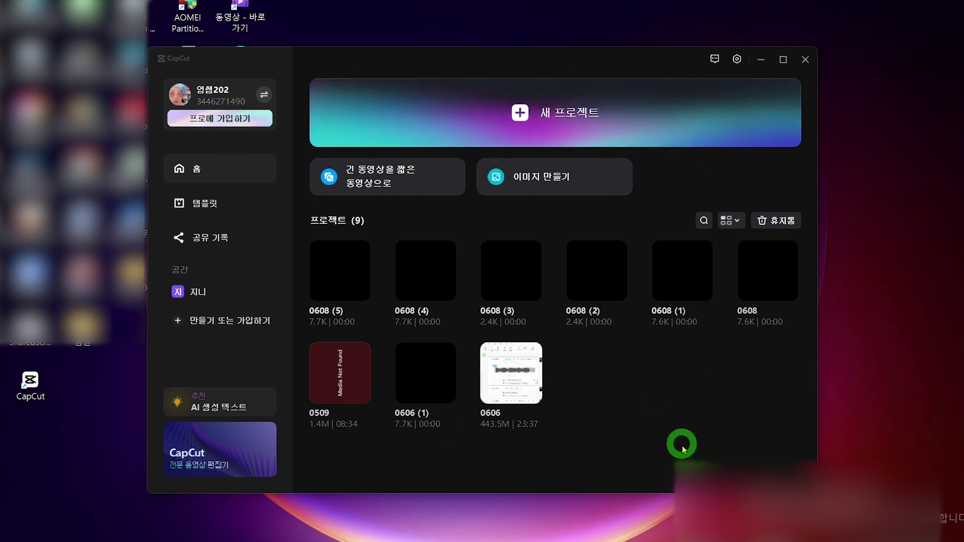
# Step: Set the CapCut interface language to English, save the setting and restart the program
pyautogui.click(737, 60)
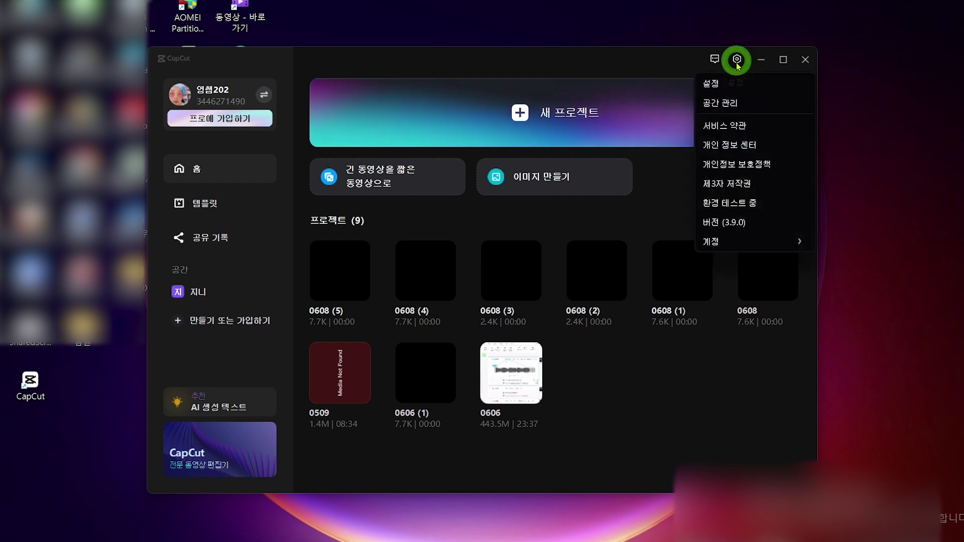
pyautogui.click(724, 88)
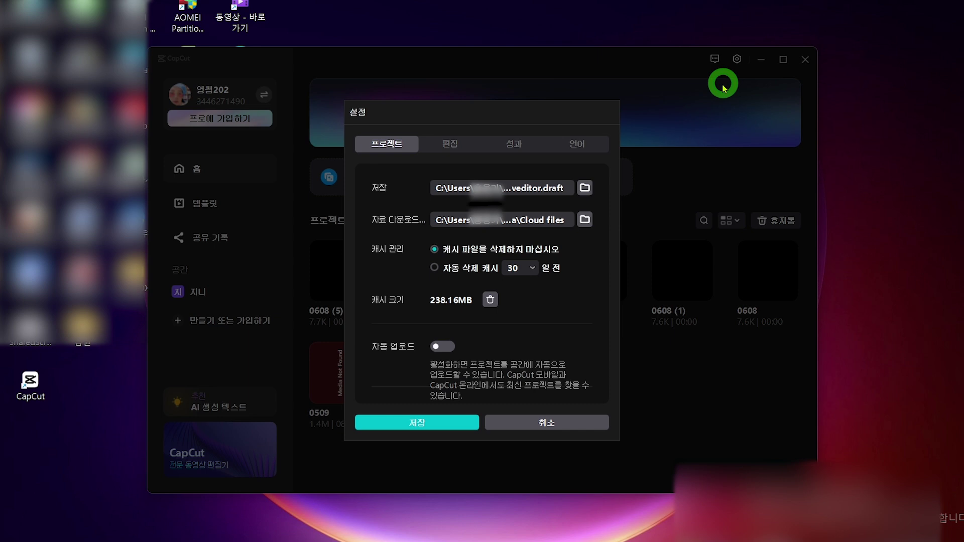
pyautogui.click(578, 144)
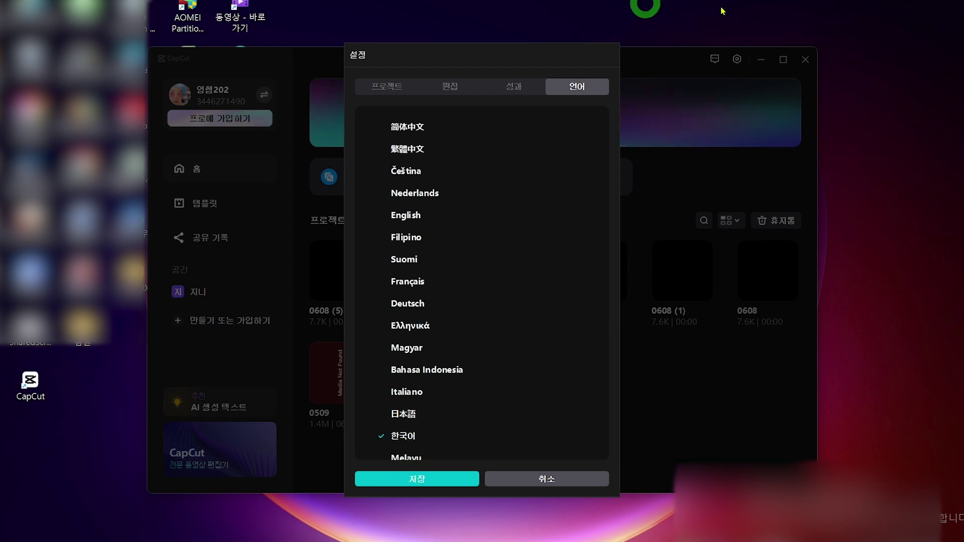
pyautogui.click(409, 216)
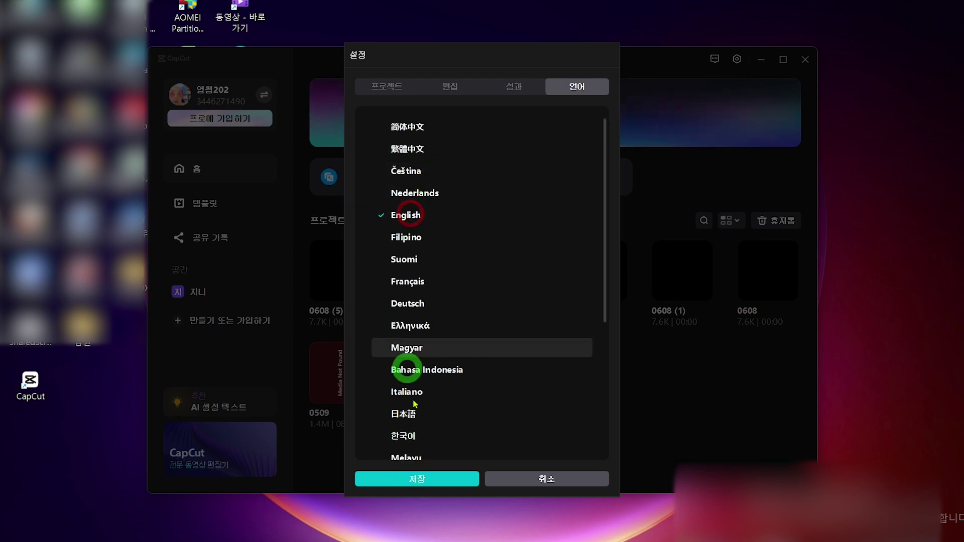
pyautogui.click(432, 477)
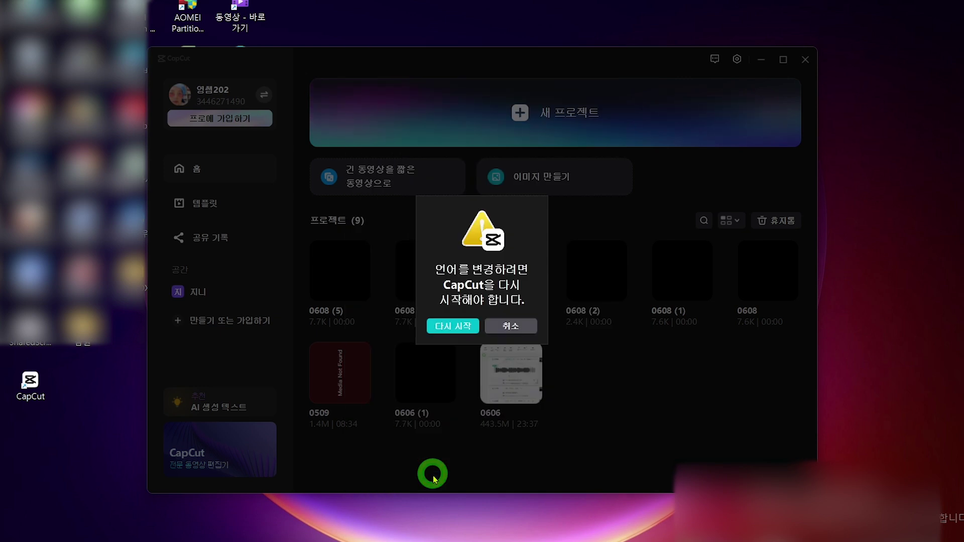
pyautogui.click(452, 326)
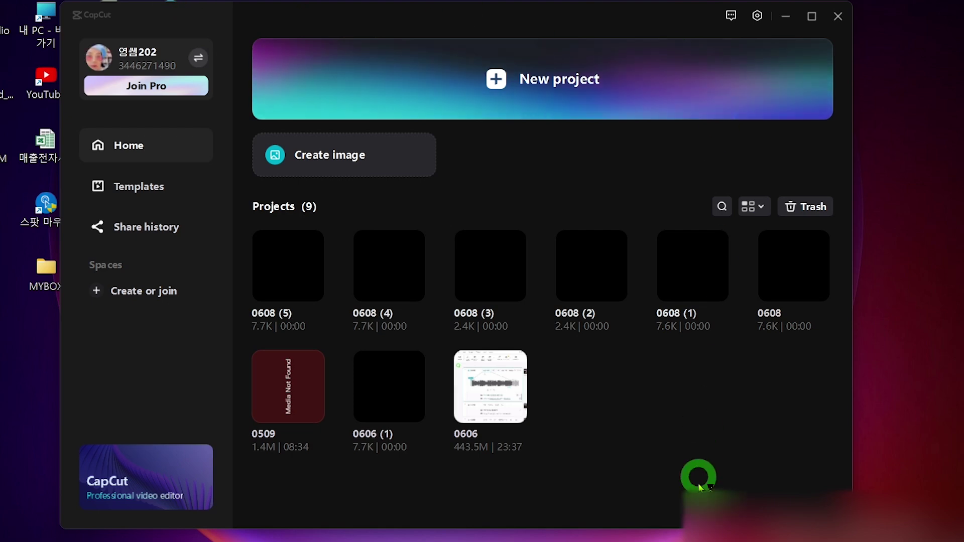
# Step: Set the CapCut interface language to 한국어, save the setting and restart the program
pyautogui.click(758, 16)
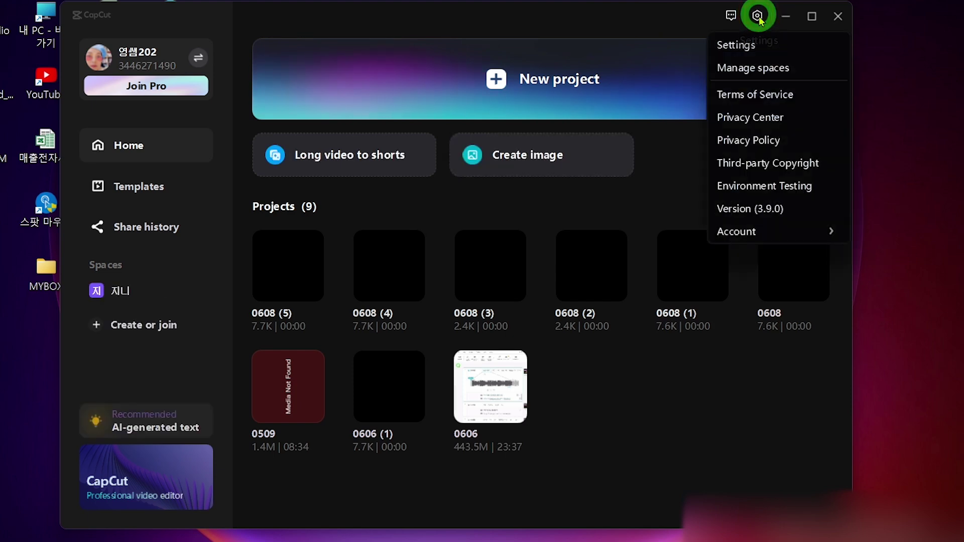
pyautogui.click(729, 46)
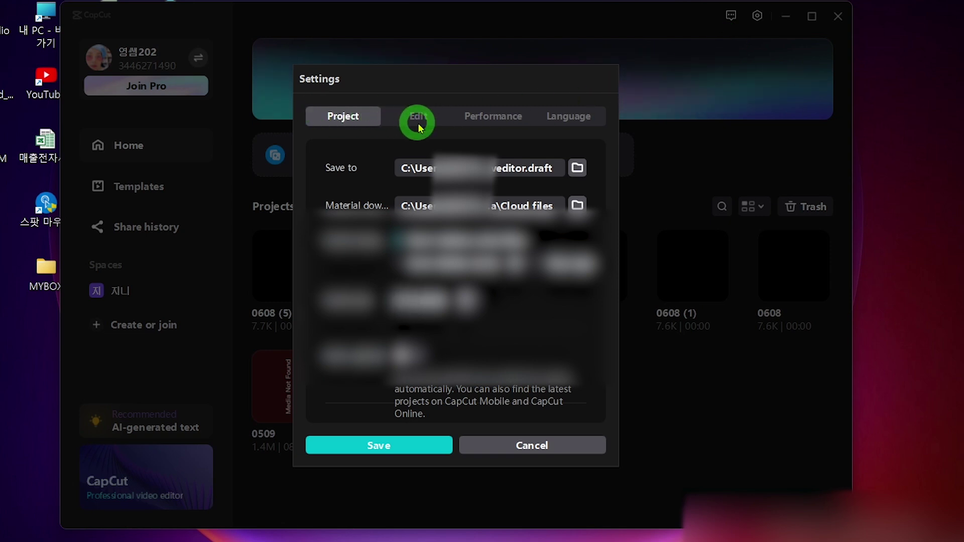
pyautogui.click(583, 128)
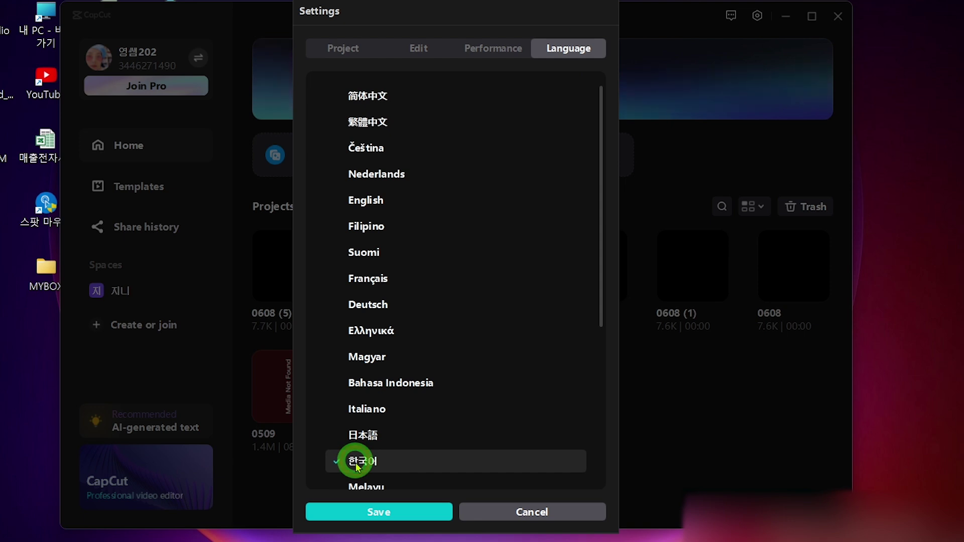
pyautogui.click(369, 517)
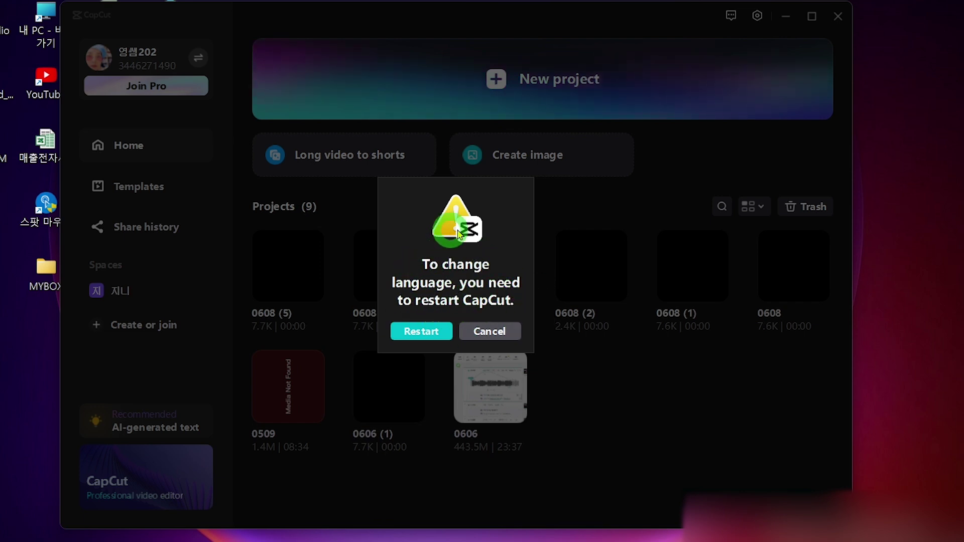
pyautogui.click(420, 335)
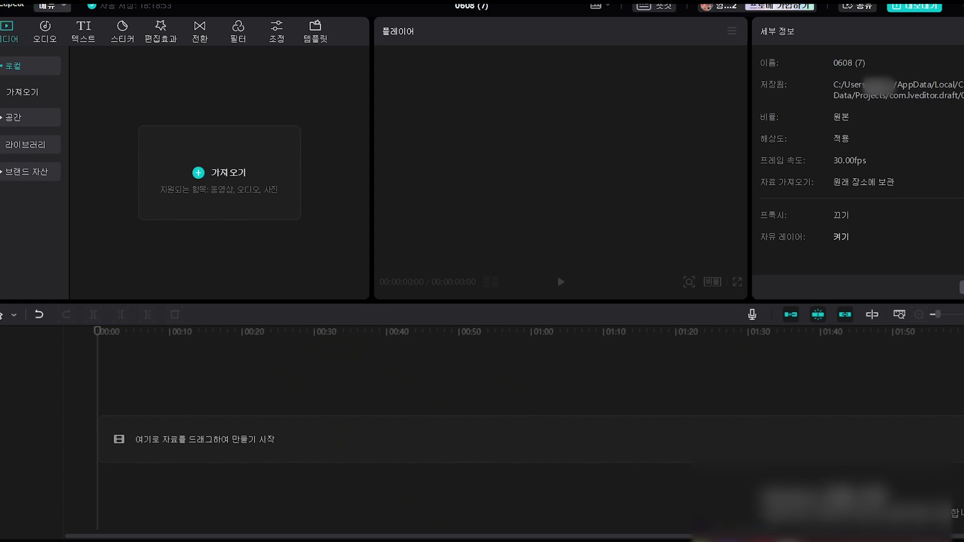
# Step: Open the program settings to review the project options, such as save location and cache management, and close them without saving
pyautogui.click(62, 8)
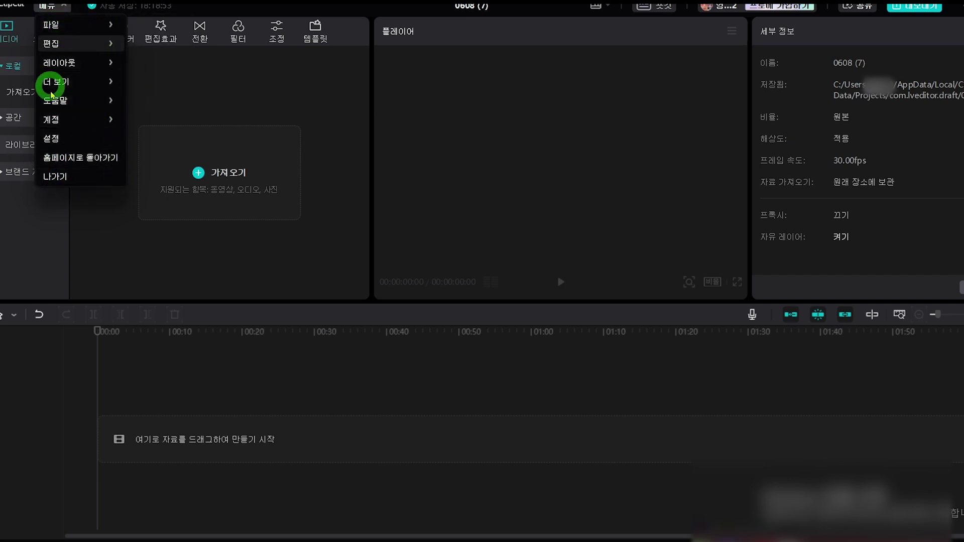
pyautogui.moveTo(50, 30)
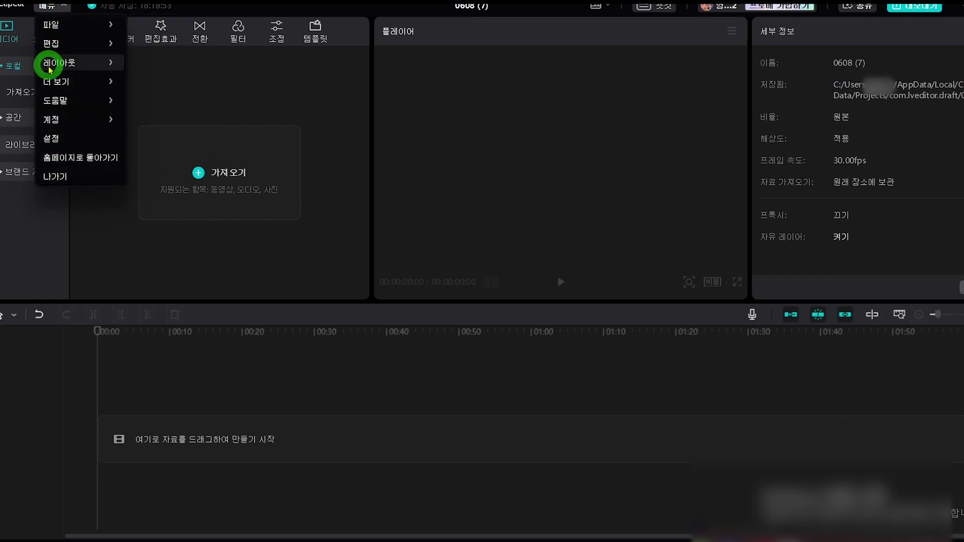
pyautogui.click(48, 24)
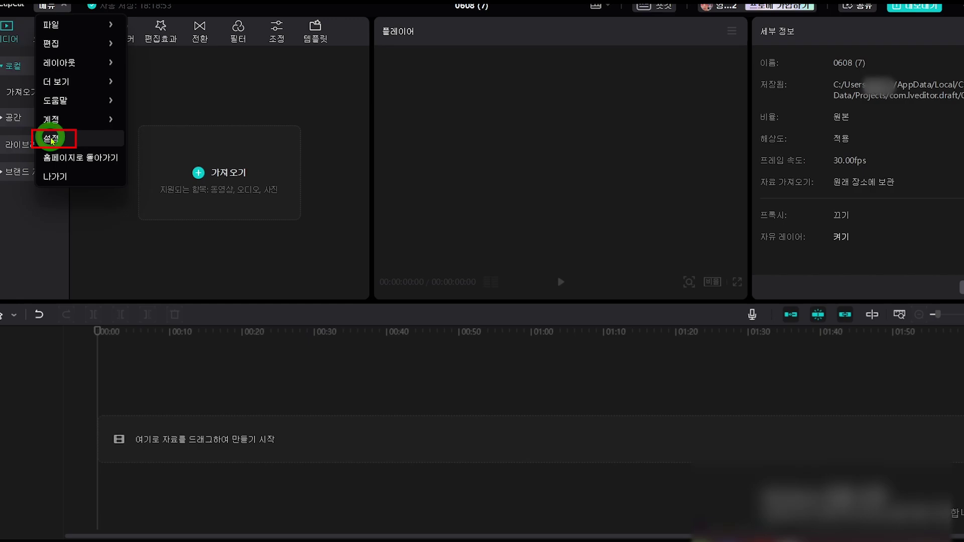
pyautogui.click(52, 139)
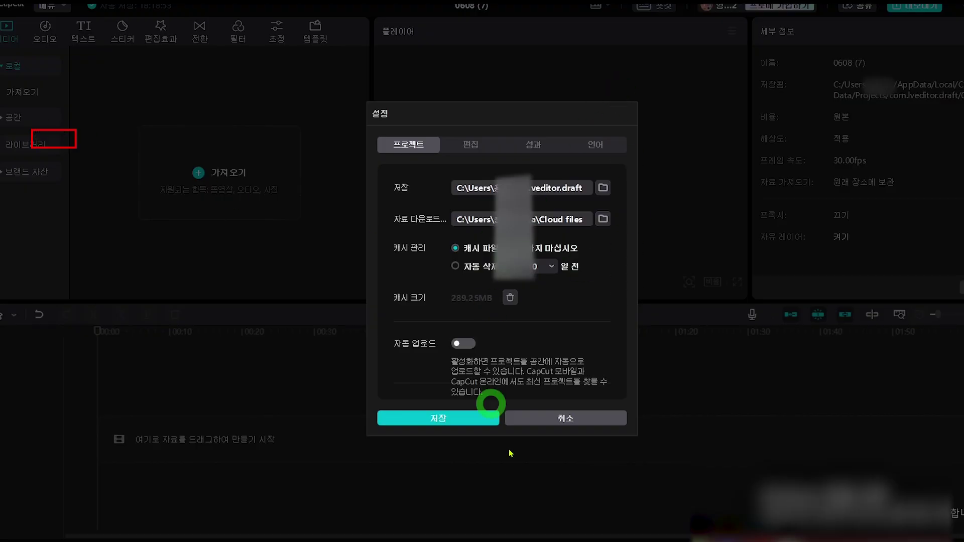
pyautogui.click(553, 418)
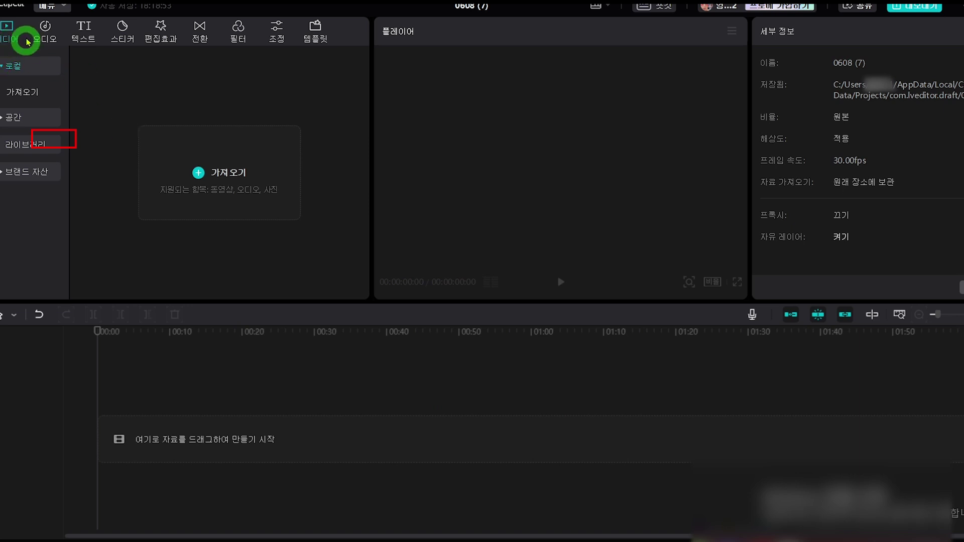
# Step: Look through the editor's 파일 and 편집 commands without running any of them
pyautogui.click(53, 7)
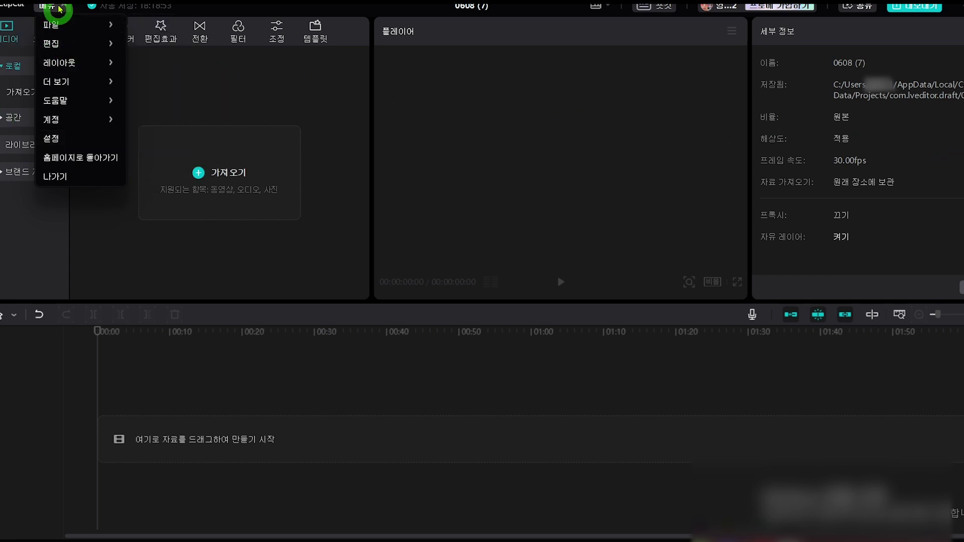
pyautogui.moveTo(61, 24)
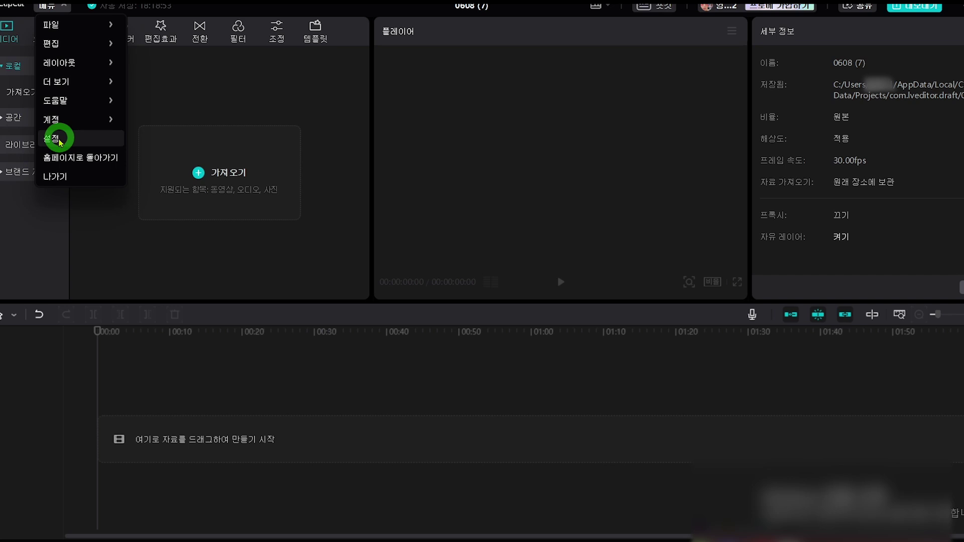
pyautogui.moveTo(75, 101)
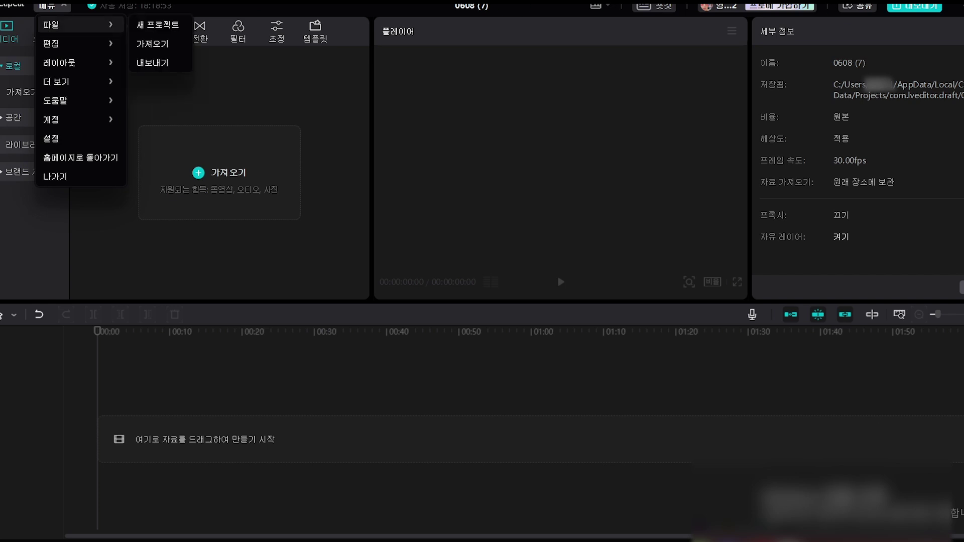
pyautogui.moveTo(76, 44)
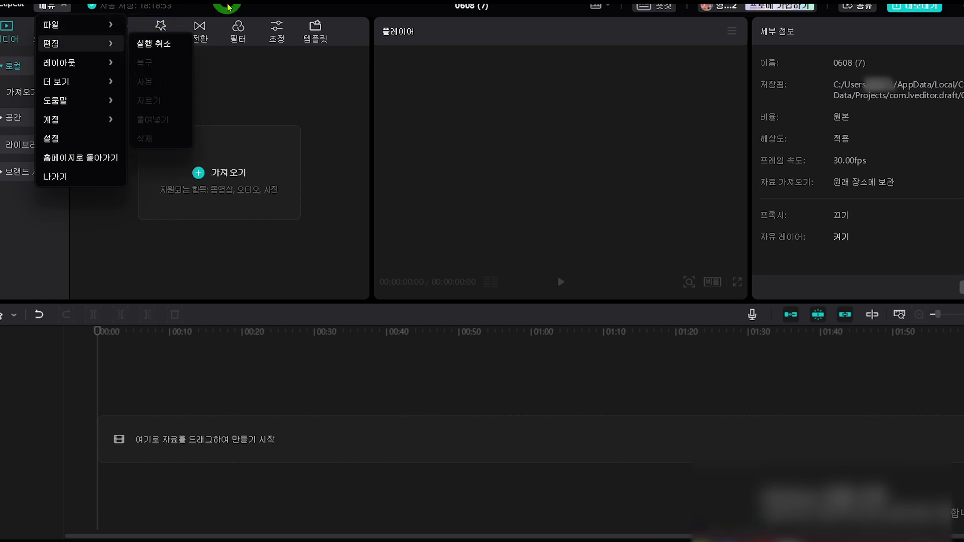
pyautogui.click(165, 43)
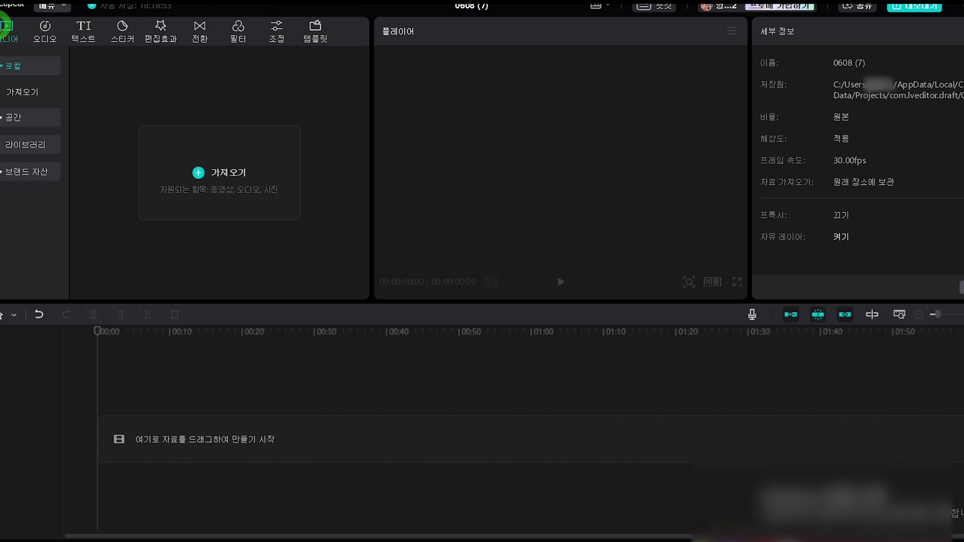
# Step: Browse the editor's audio, text, sticker, effect, transition, filter, adjustment and template libraries to see what each offers
pyautogui.click(42, 29)
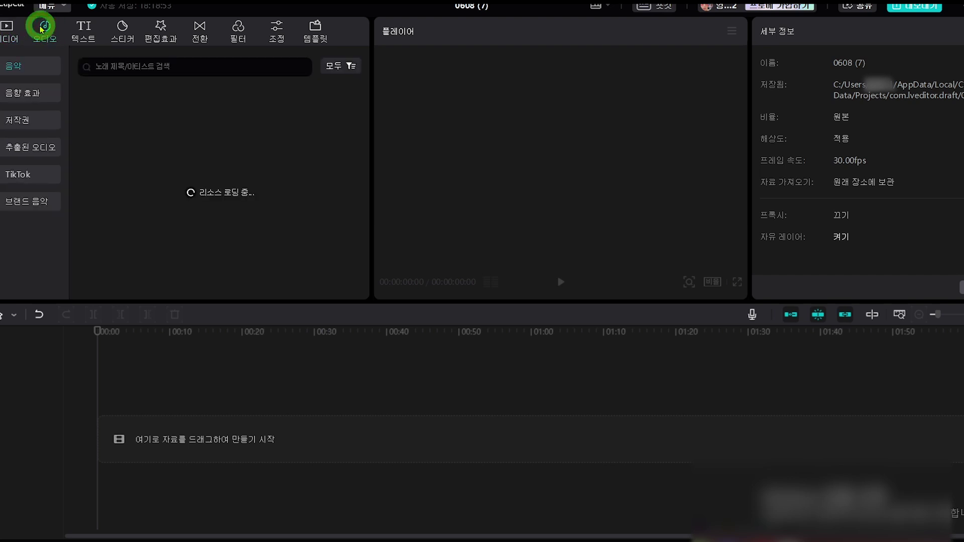
pyautogui.click(86, 33)
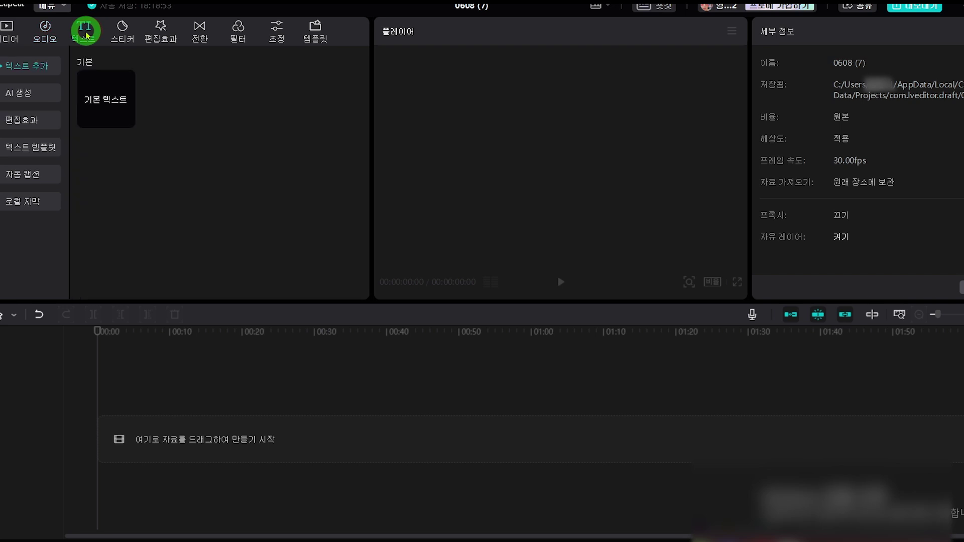
pyautogui.click(119, 39)
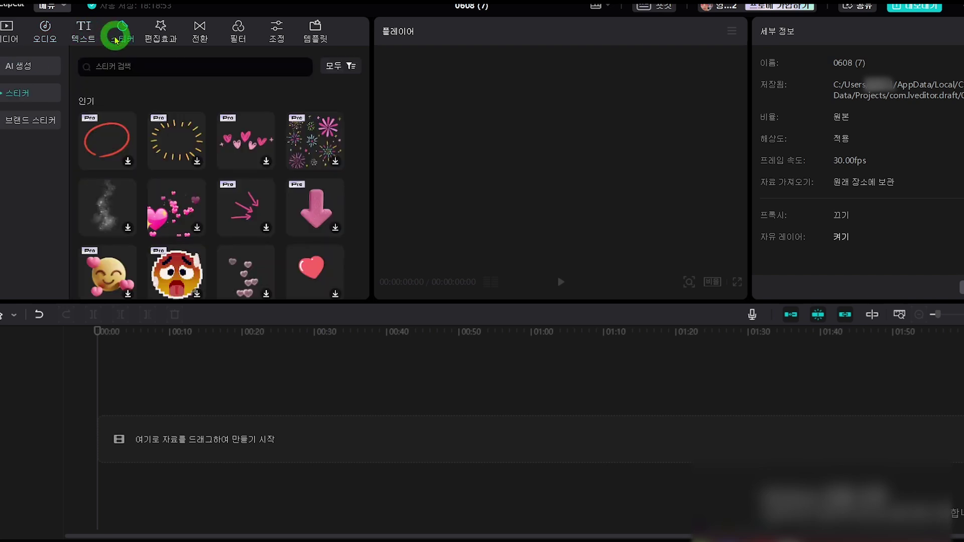
pyautogui.click(154, 43)
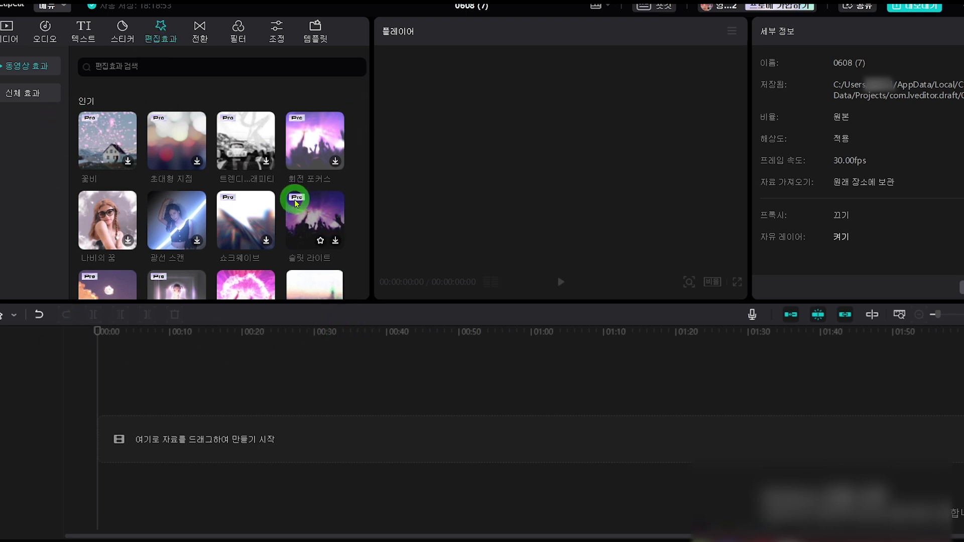
pyautogui.click(195, 36)
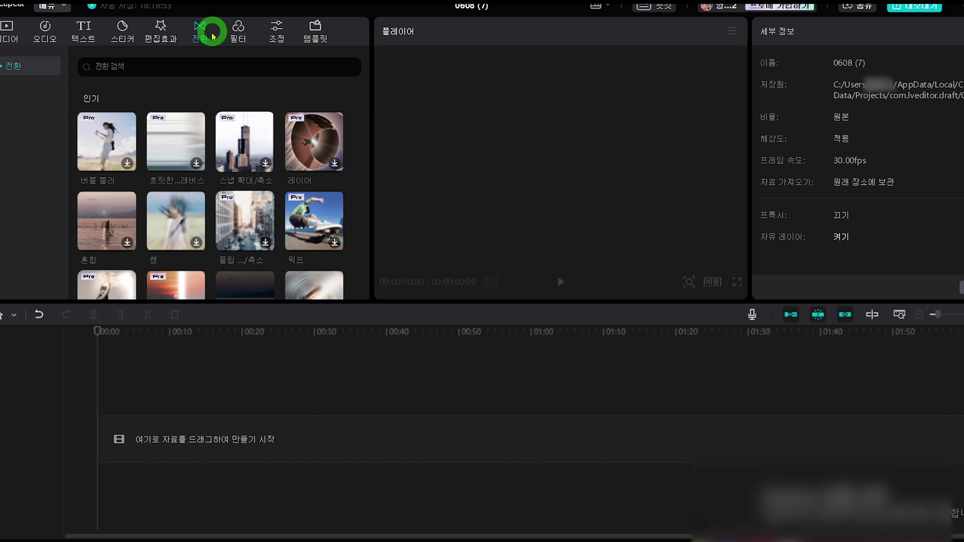
pyautogui.click(202, 35)
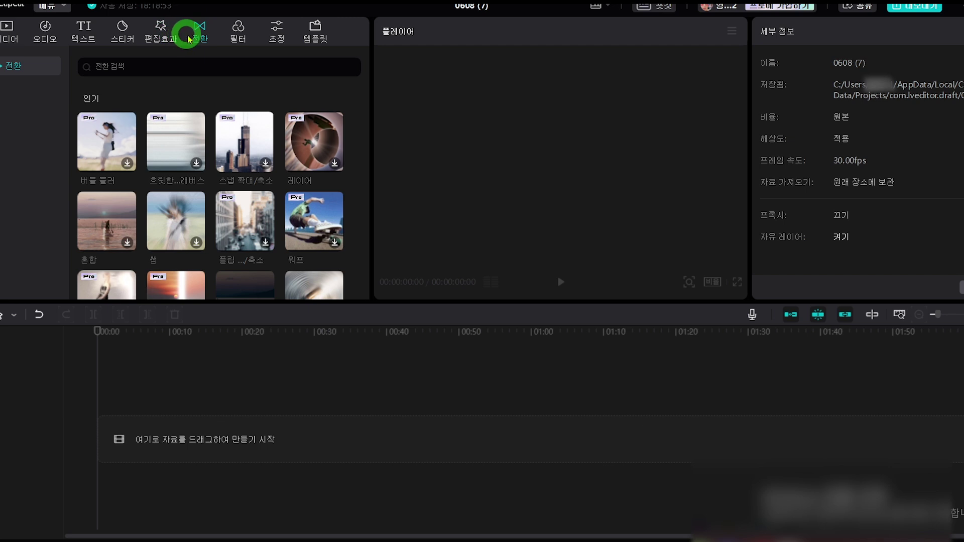
pyautogui.click(234, 40)
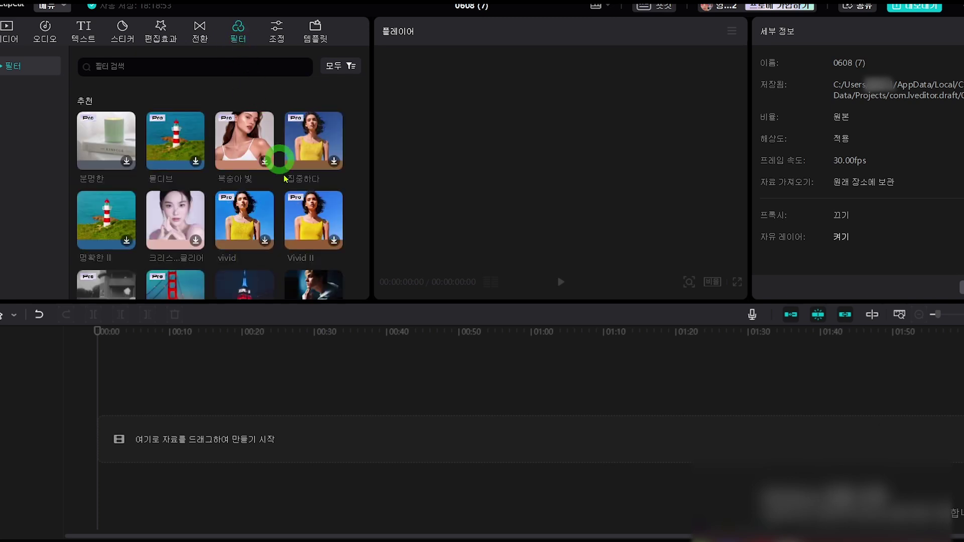
pyautogui.click(271, 39)
pyautogui.moveTo(96, 97)
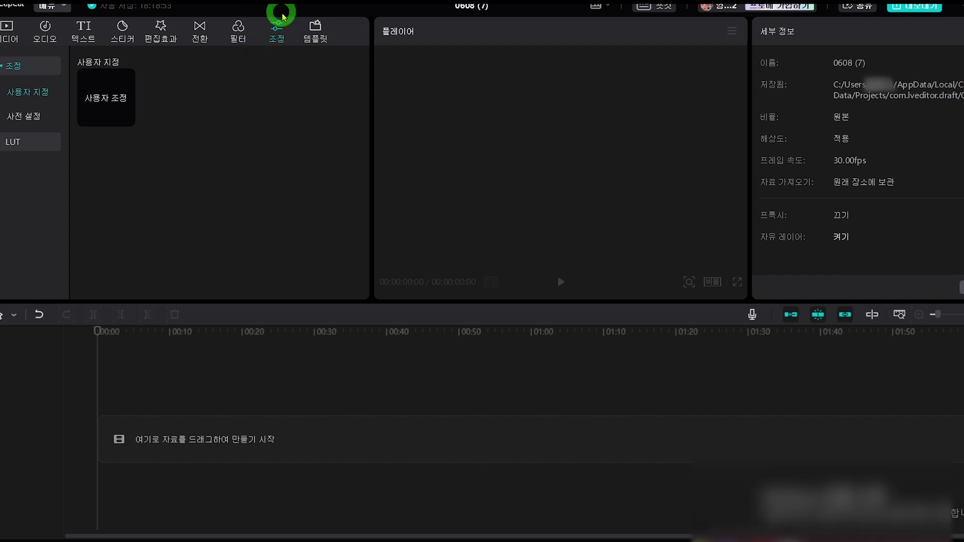
pyautogui.click(315, 29)
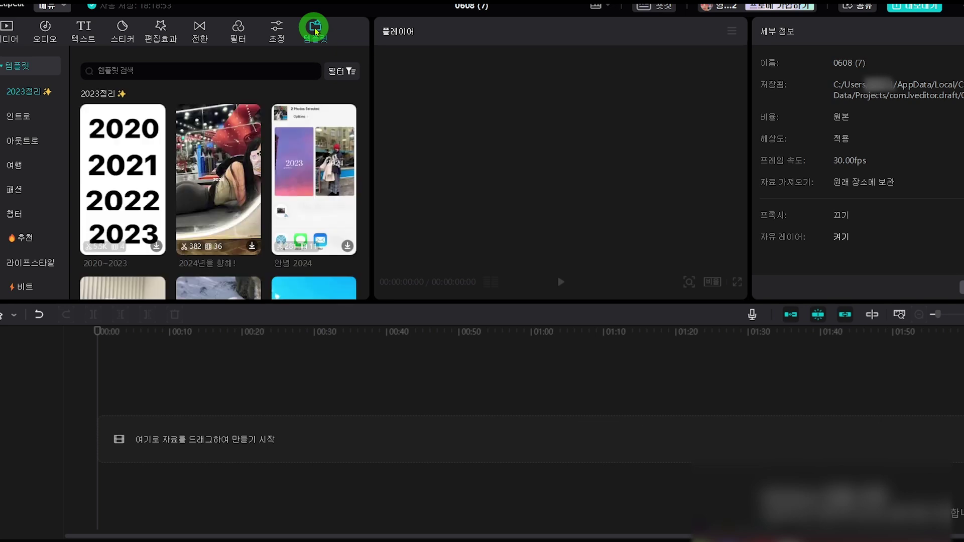
# Step: Browse the 인트로, 아웃트로, 여행 and 챕터 template categories
pyautogui.click(14, 118)
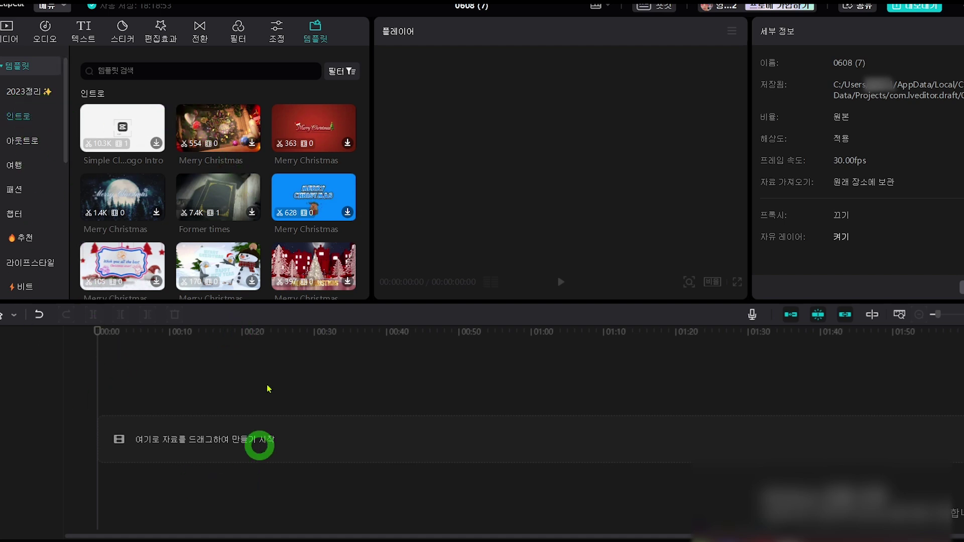
pyautogui.click(11, 141)
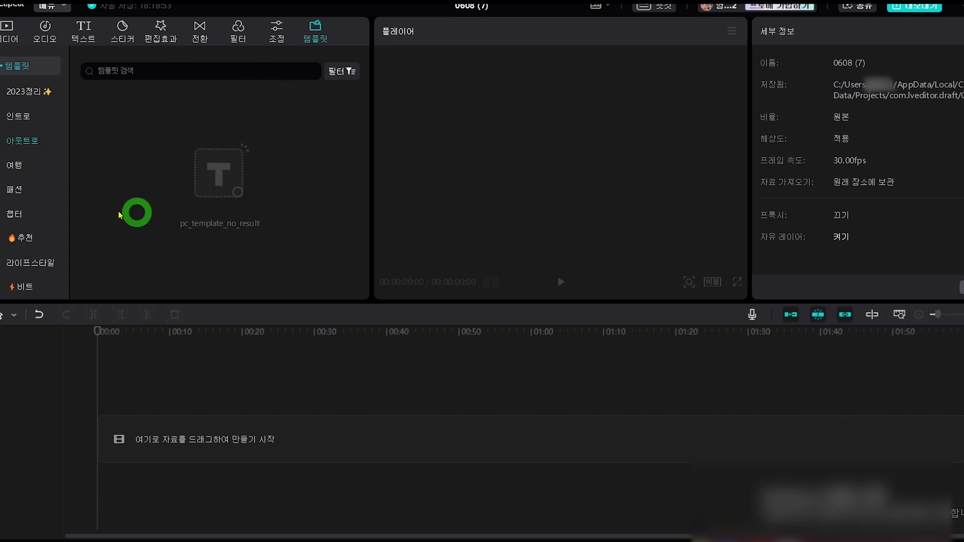
pyautogui.click(23, 164)
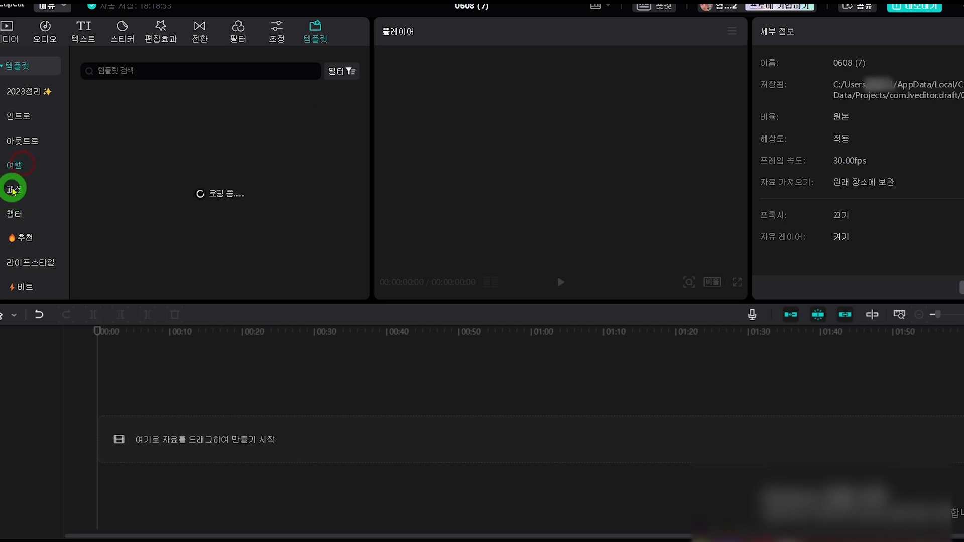
pyautogui.click(13, 214)
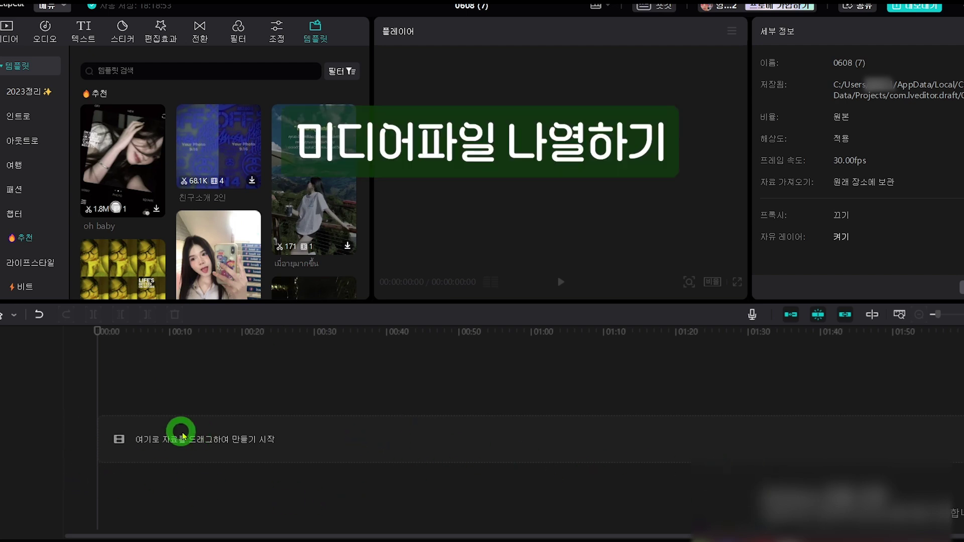
# Step: Import photos 20240506_153140, 20240512_173607, 20240512_174842, 20240512_180122 and 20240608_114100 plus video 20240608_111227.mp4 from the 5-6월꽃모음 folder into the project media
pyautogui.click(4, 34)
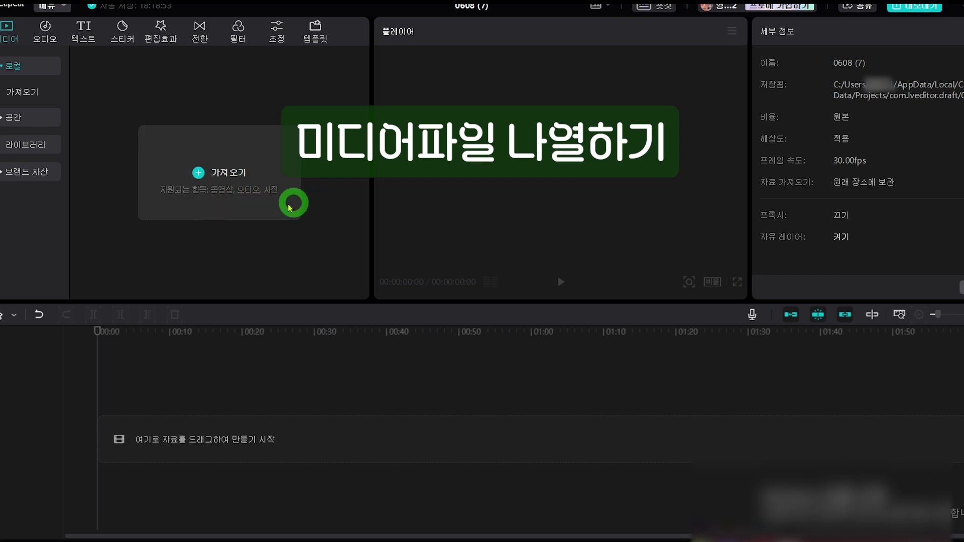
pyautogui.click(215, 172)
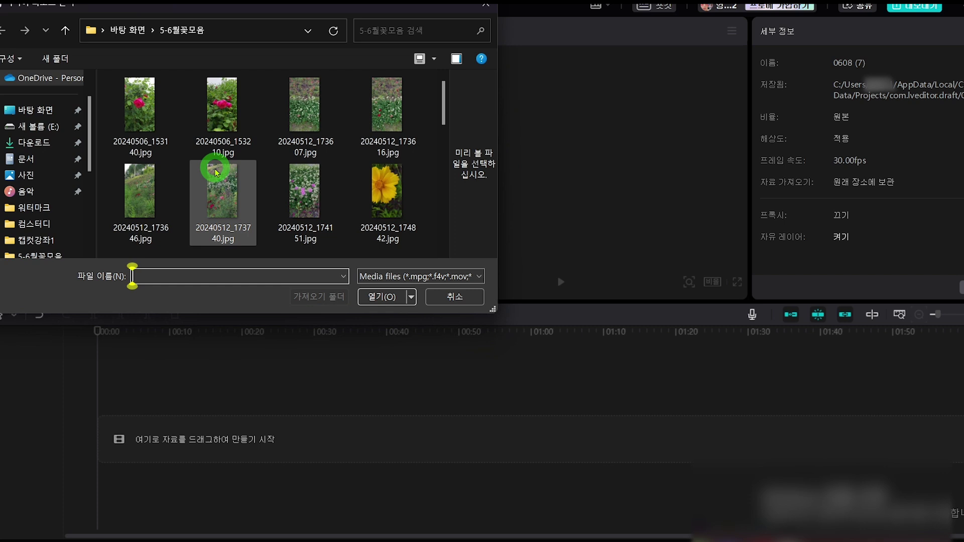
pyautogui.moveTo(443, 105)
pyautogui.mouseDown()
pyautogui.moveTo(443, 136)
pyautogui.moveTo(444, 94)
pyautogui.moveTo(445, 161)
pyautogui.moveTo(463, 225)
pyautogui.moveTo(445, 95)
pyautogui.mouseUp()
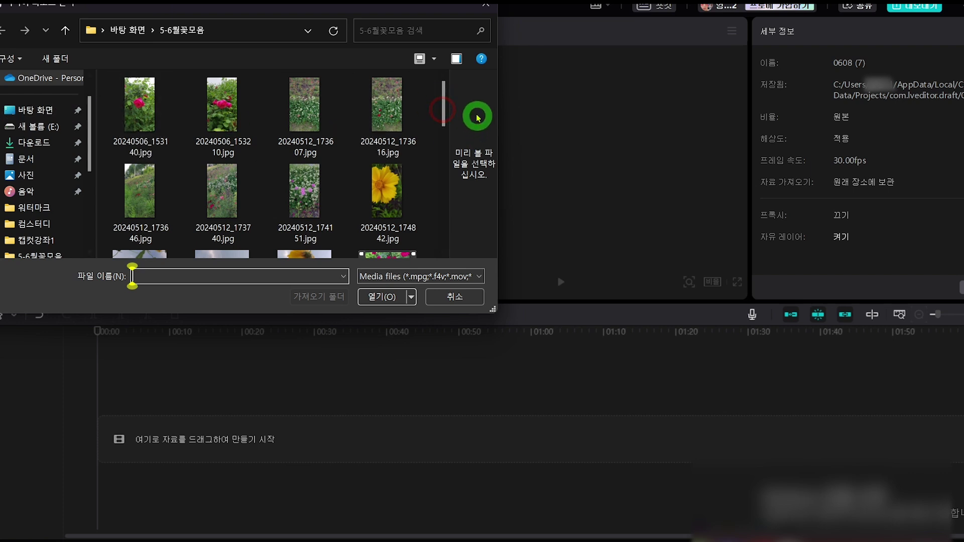
pyautogui.click(134, 102)
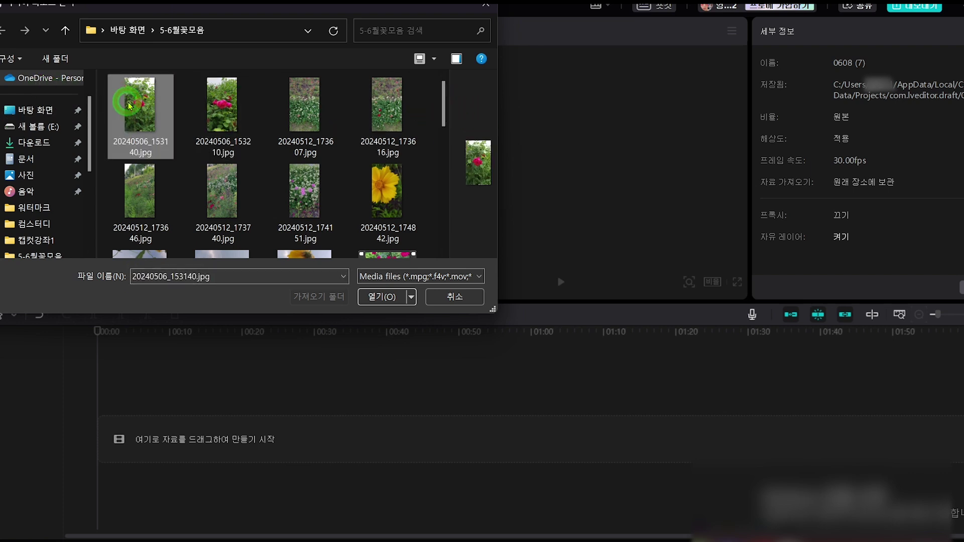
pyautogui.keyDown('ctrl'); pyautogui.click(305, 121); pyautogui.keyUp('ctrl')
pyautogui.keyDown('ctrl'); pyautogui.click(363, 193); pyautogui.keyUp('ctrl')
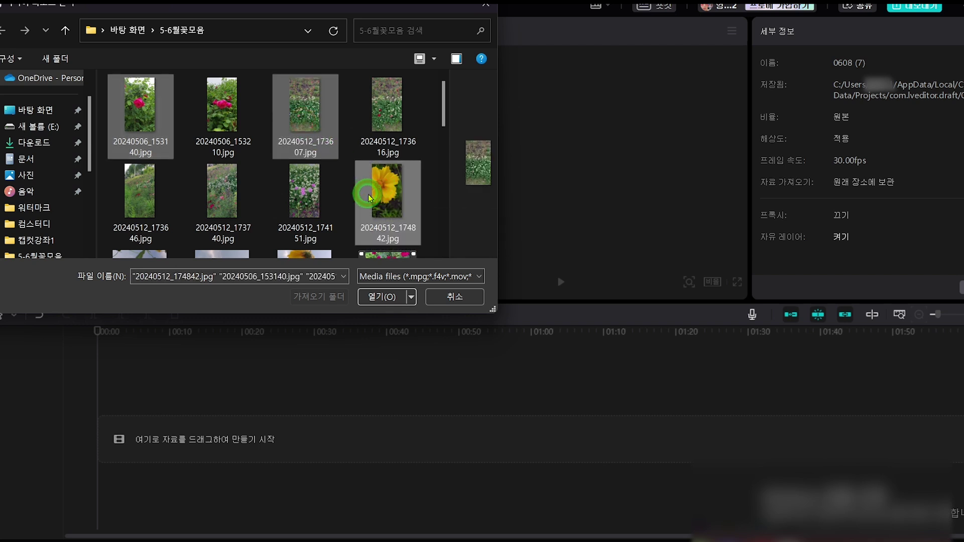
pyautogui.moveTo(447, 107); pyautogui.dragTo(447, 158)
pyautogui.keyDown('ctrl'); pyautogui.click(305, 115); pyautogui.keyUp('ctrl')
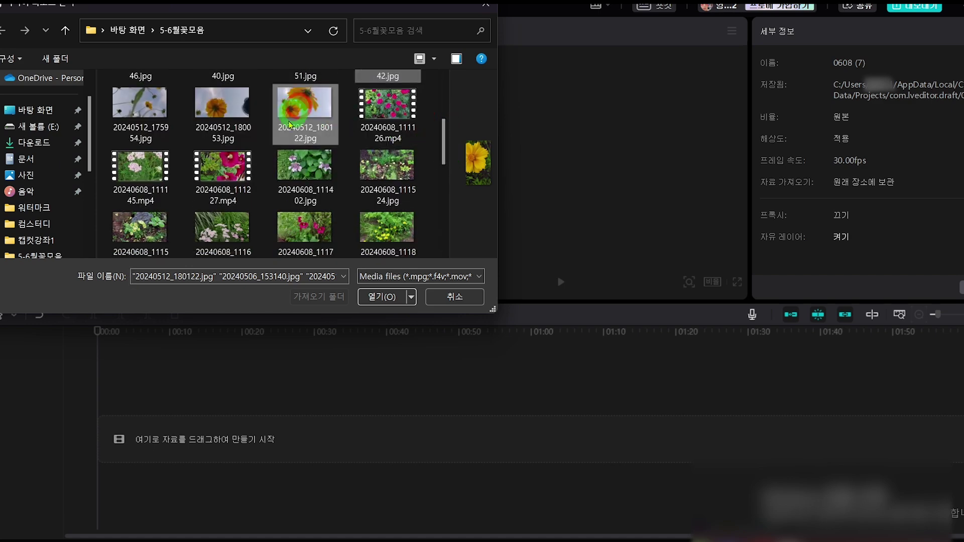
pyautogui.keyDown('ctrl'); pyautogui.click(153, 190); pyautogui.keyUp('ctrl')
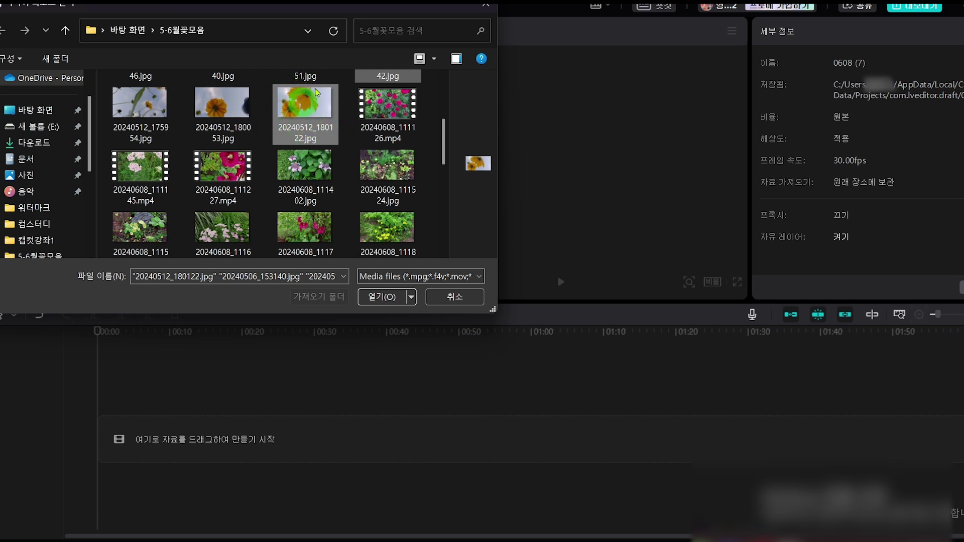
pyautogui.keyDown('ctrl'); pyautogui.click(249, 170); pyautogui.keyUp('ctrl')
pyautogui.moveTo(444, 132); pyautogui.dragTo(449, 158)
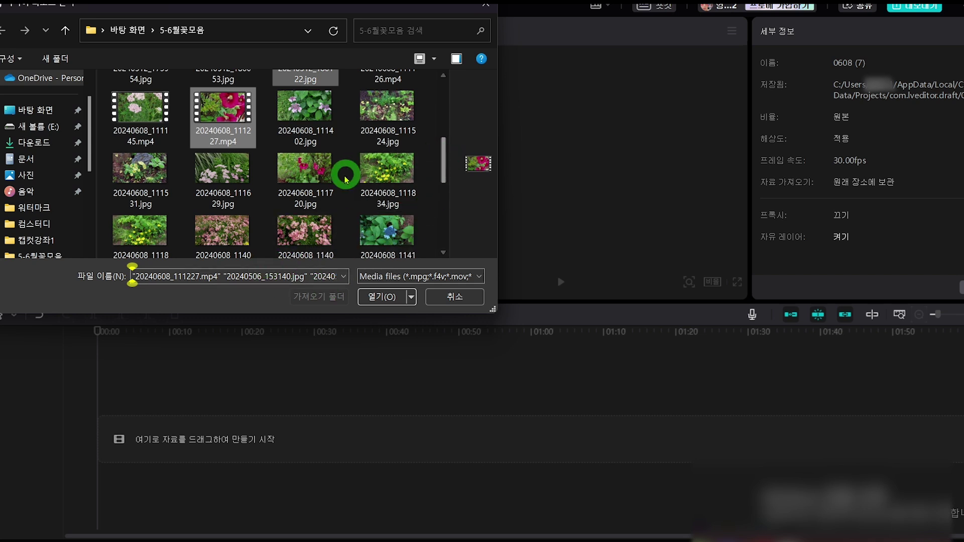
pyautogui.moveTo(442, 178); pyautogui.dragTo(442, 206)
pyautogui.keyDown('ctrl'); pyautogui.click(397, 148); pyautogui.keyUp('ctrl')
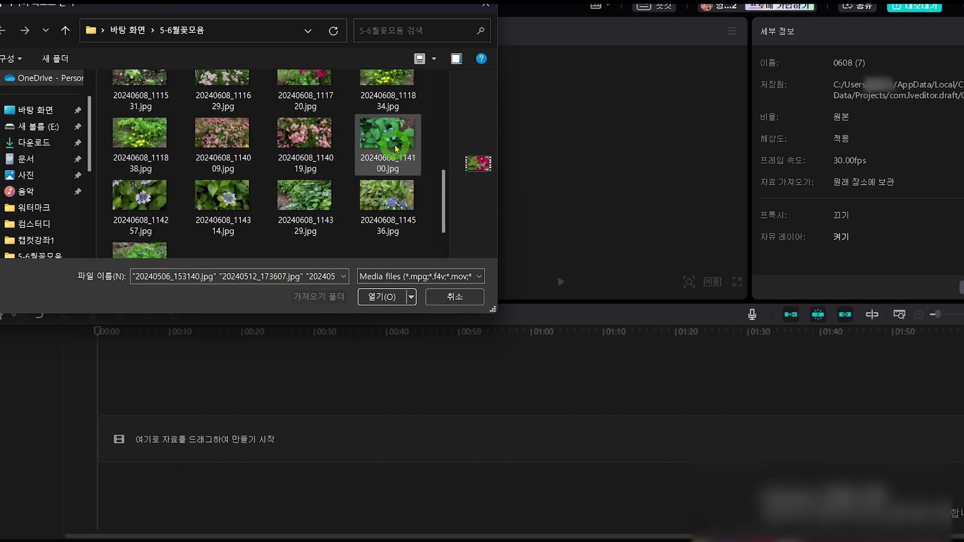
pyautogui.click(384, 311)
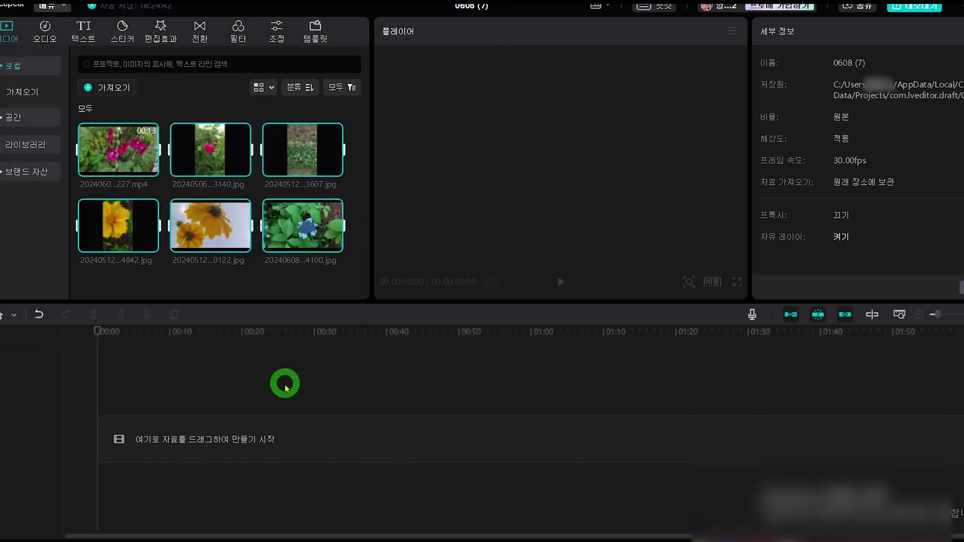
# Step: Preview the imported hollyhock video and the flower photos one after another in the player
pyautogui.click(118, 133)
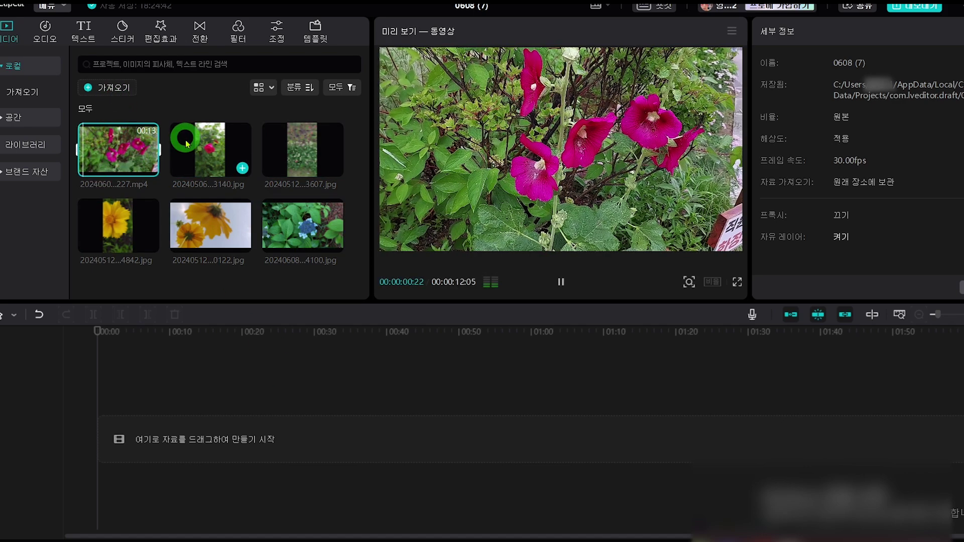
pyautogui.click(197, 180)
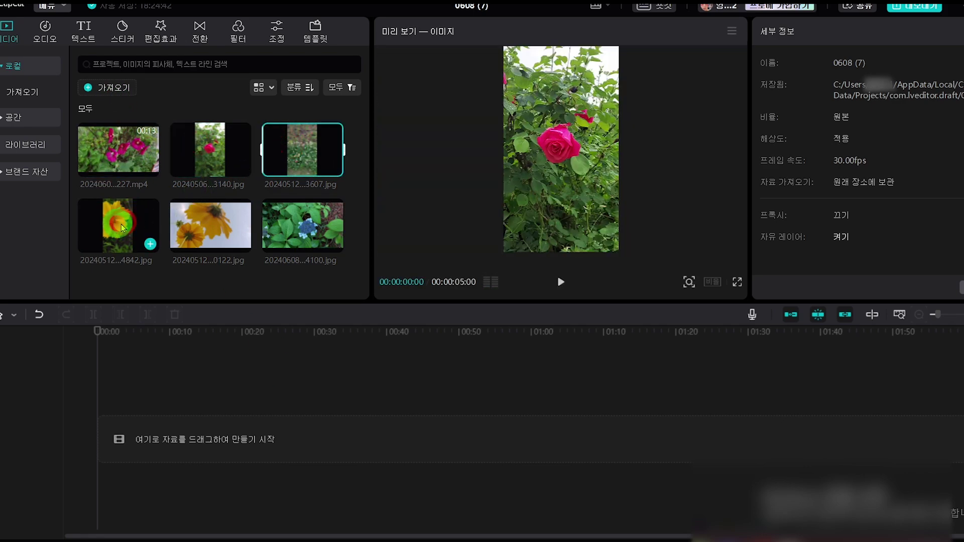
pyautogui.click(227, 230)
pyautogui.click(310, 230)
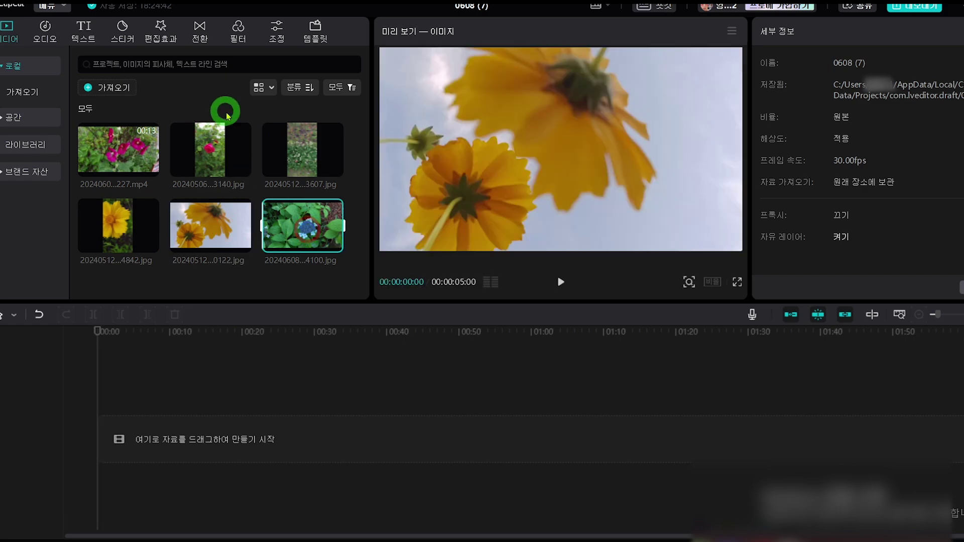
pyautogui.click(293, 150)
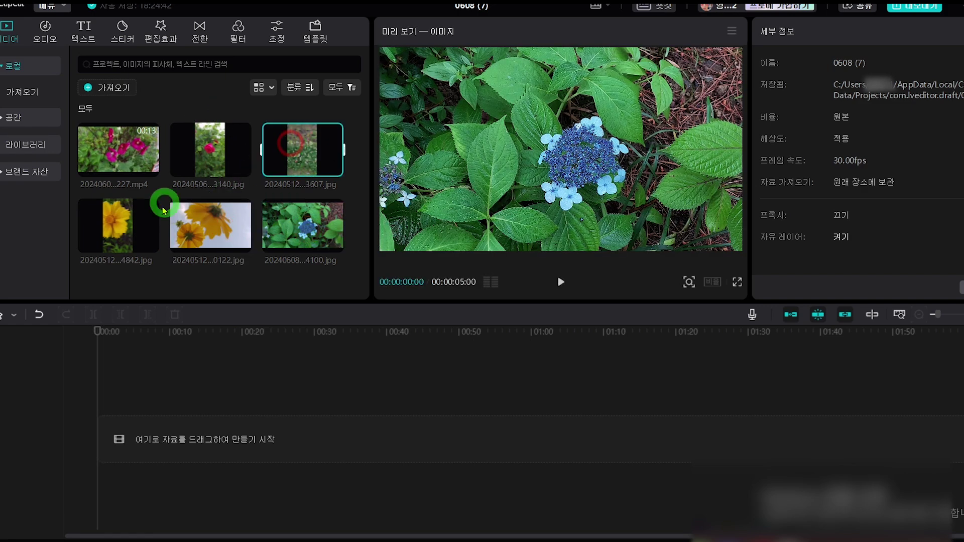
pyautogui.click(195, 226)
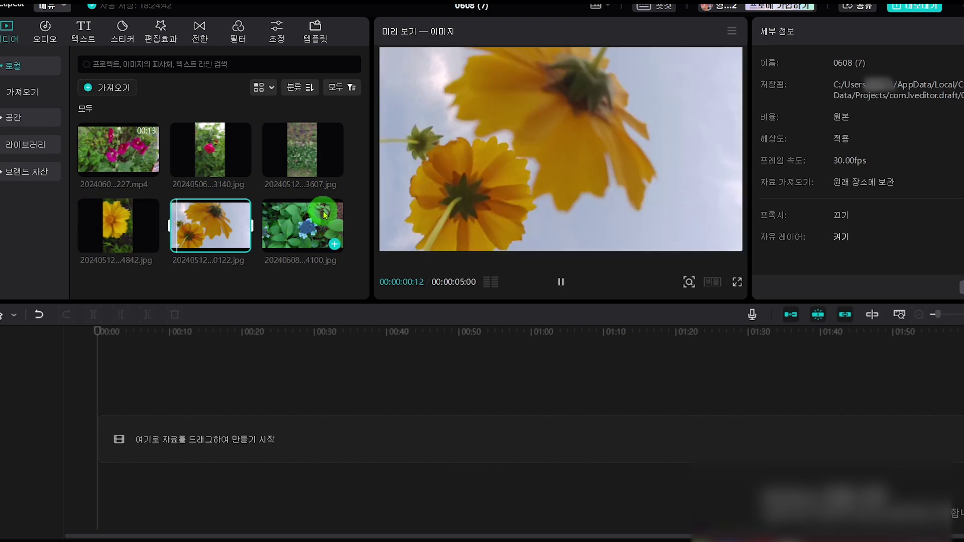
pyautogui.click(92, 133)
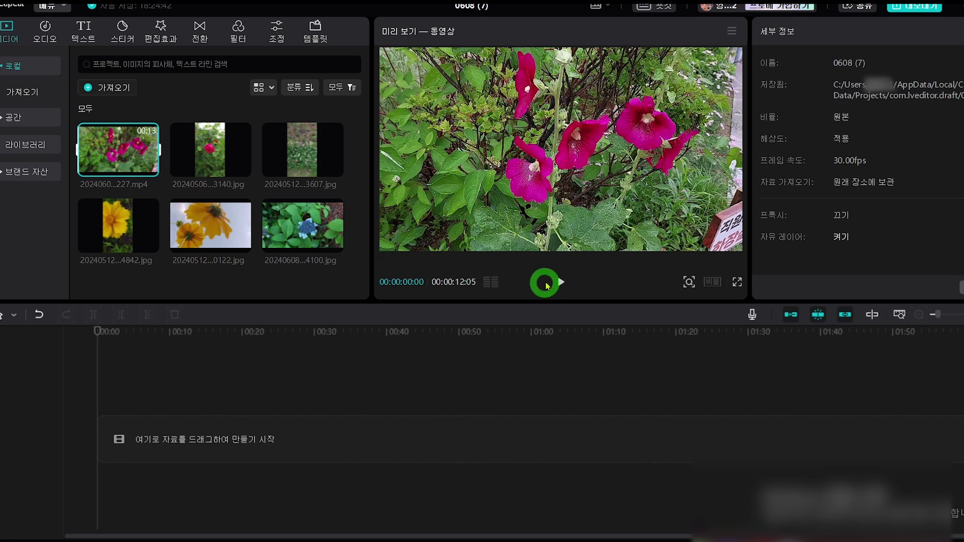
pyautogui.click(211, 149)
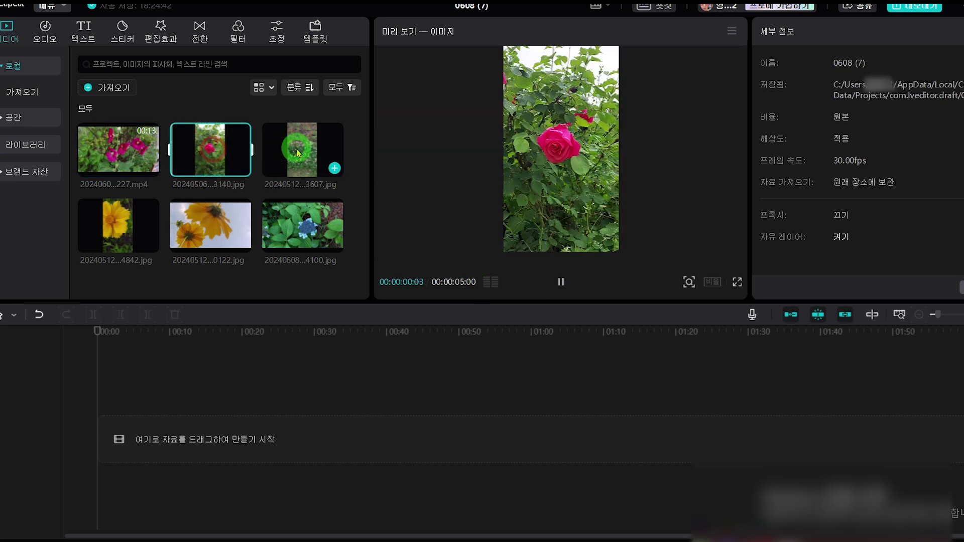
pyautogui.click(297, 154)
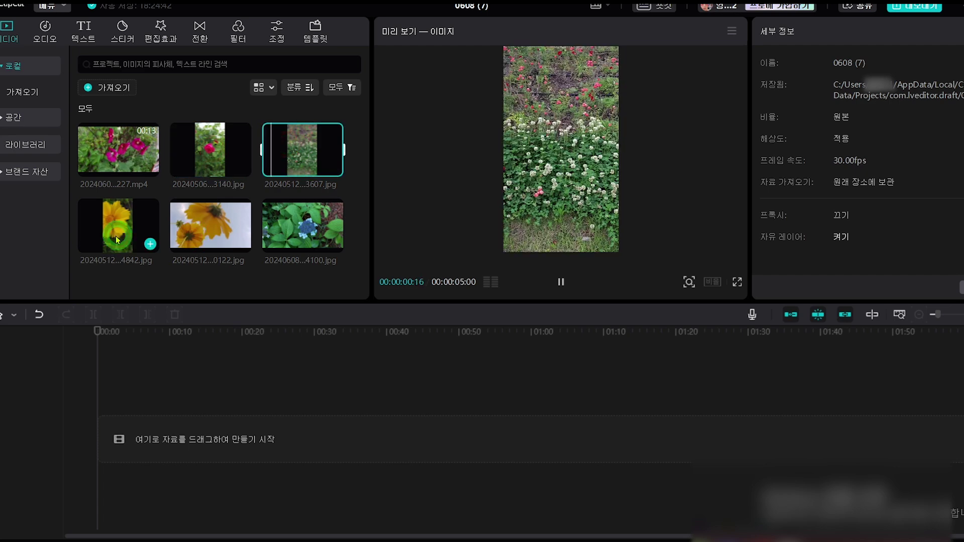
pyautogui.click(201, 225)
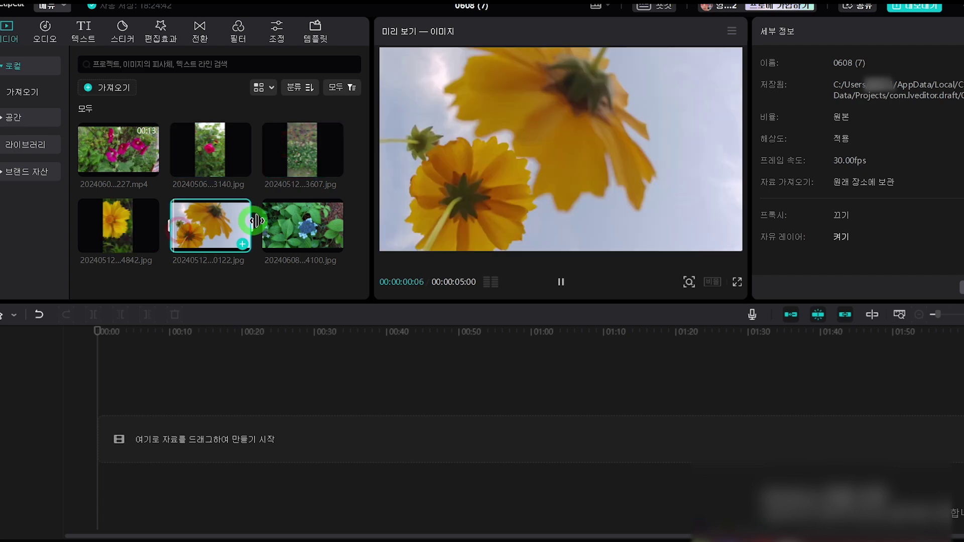
pyautogui.click(283, 221)
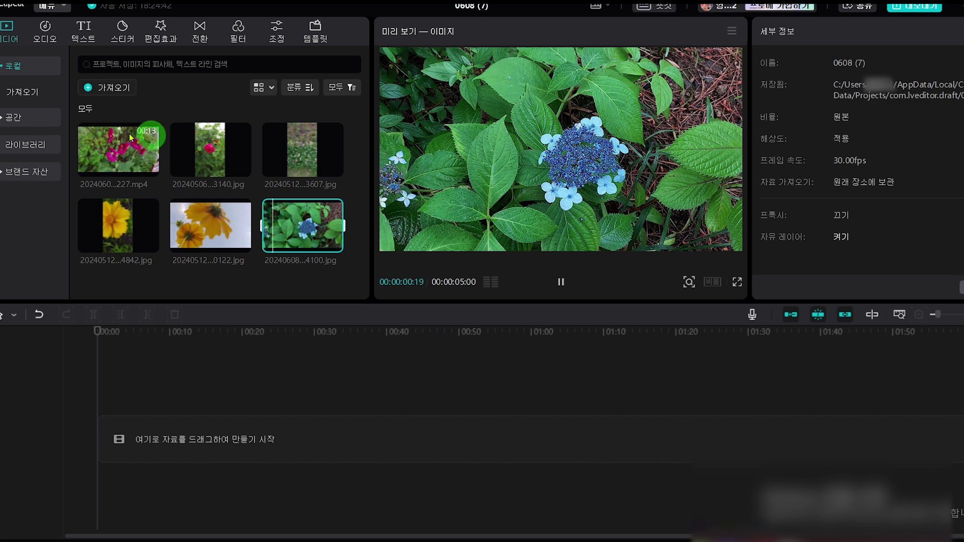
# Step: Add video 20240608_111227.mp4 to the timeline, and insert photo 20240506_153140.jpg in front of it
pyautogui.click(113, 152)
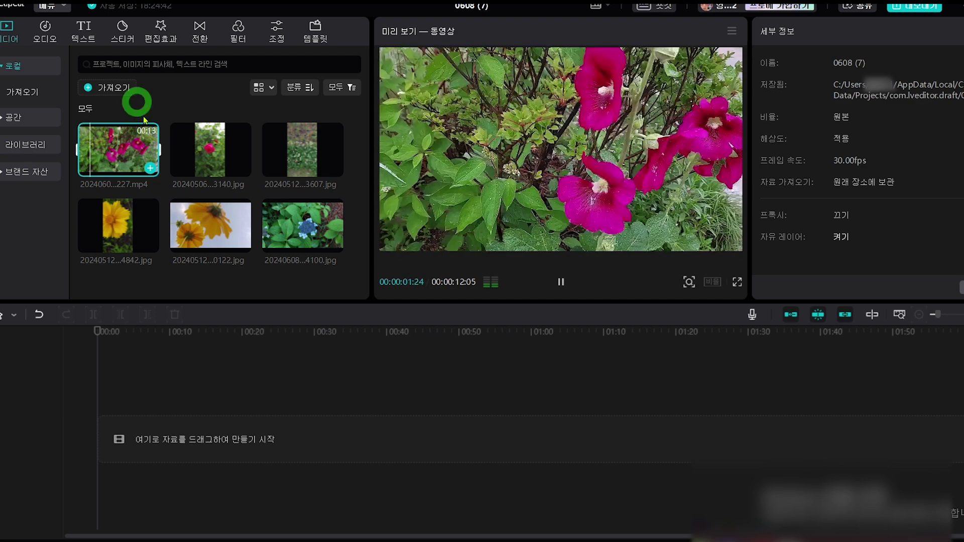
pyautogui.click(150, 169)
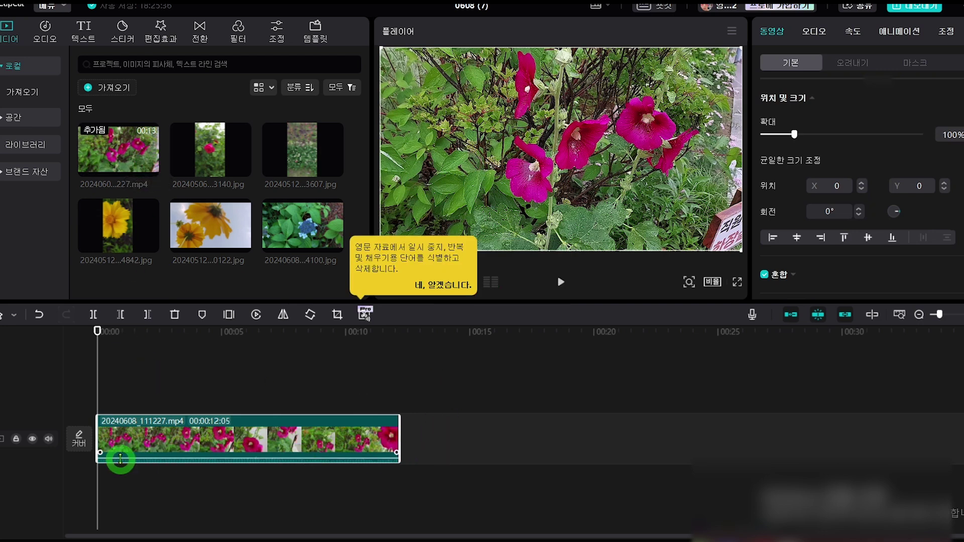
pyautogui.click(208, 162)
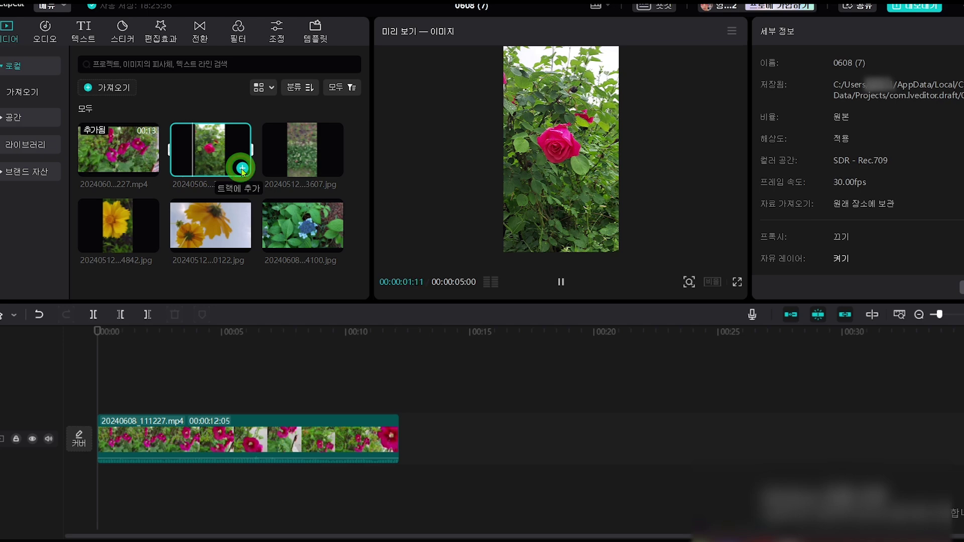
pyautogui.click(242, 169)
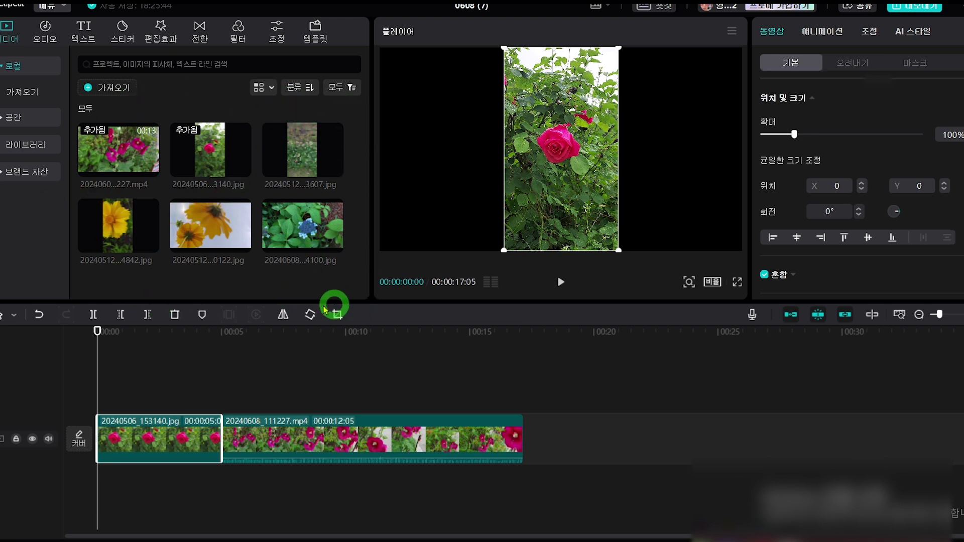
# Step: Sort the media by 파일 유형, and look at them in the 목록 layout before returning to 격자
pyautogui.click(305, 85)
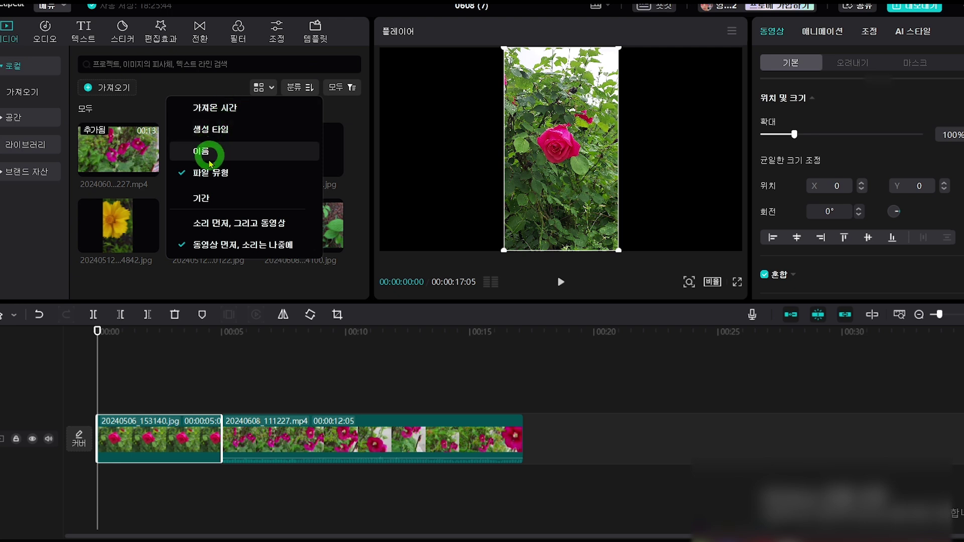
pyautogui.click(207, 172)
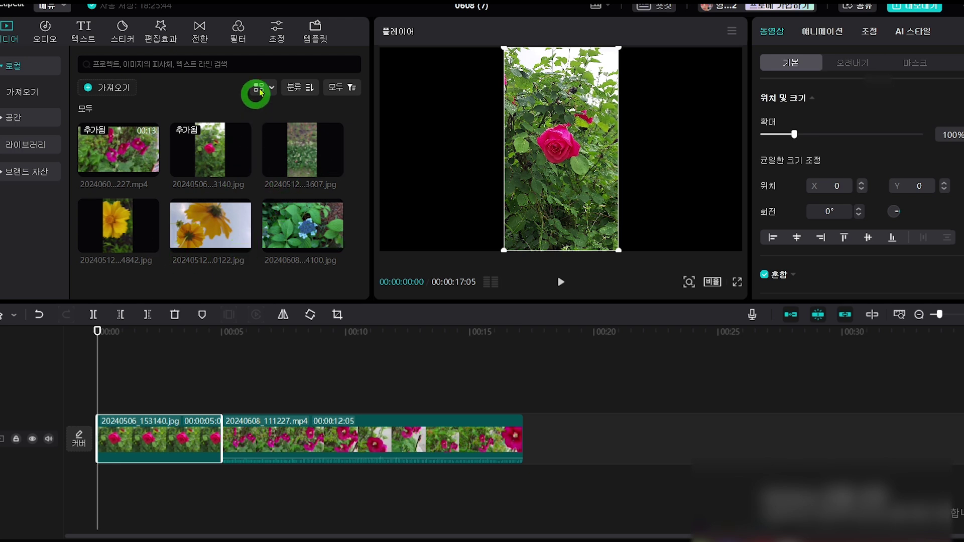
pyautogui.click(271, 89)
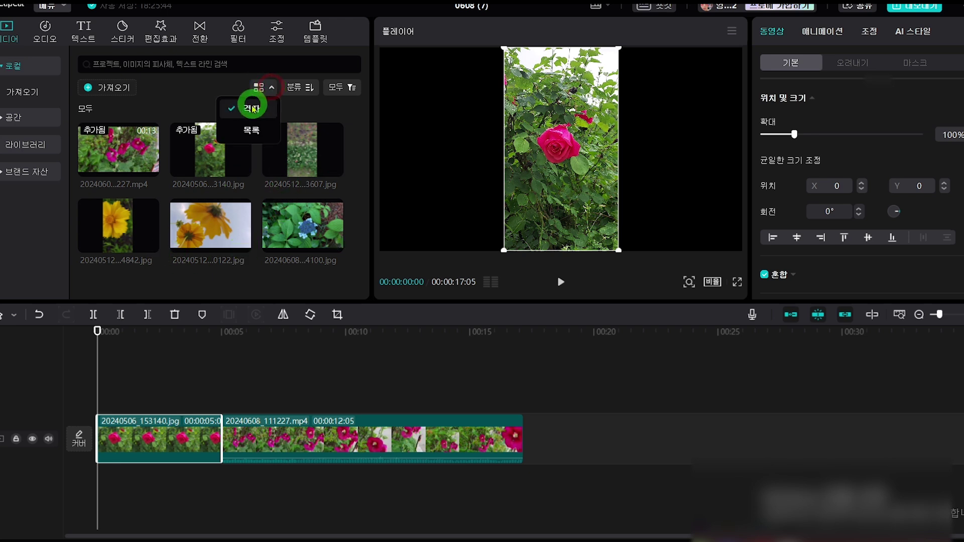
pyautogui.click(255, 132)
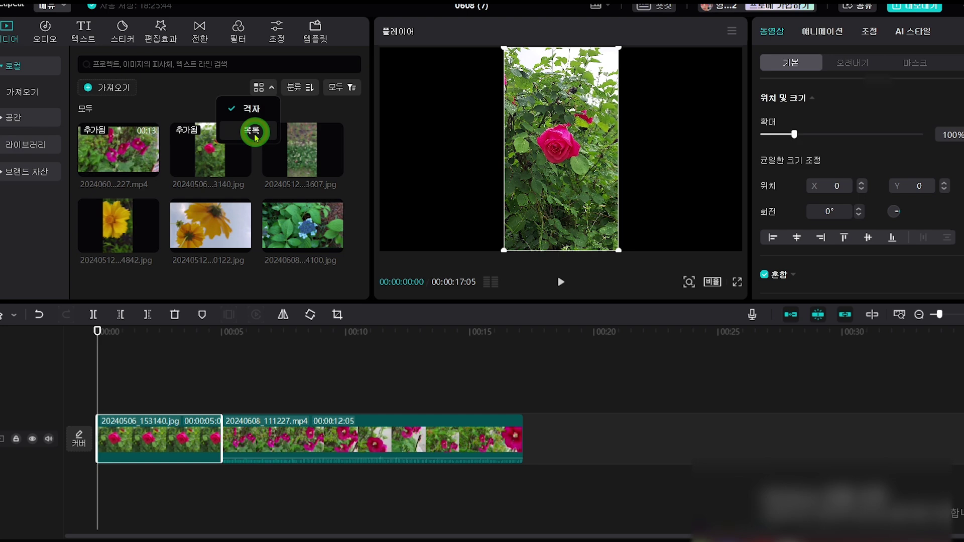
pyautogui.scroll(-3, 194, 226)
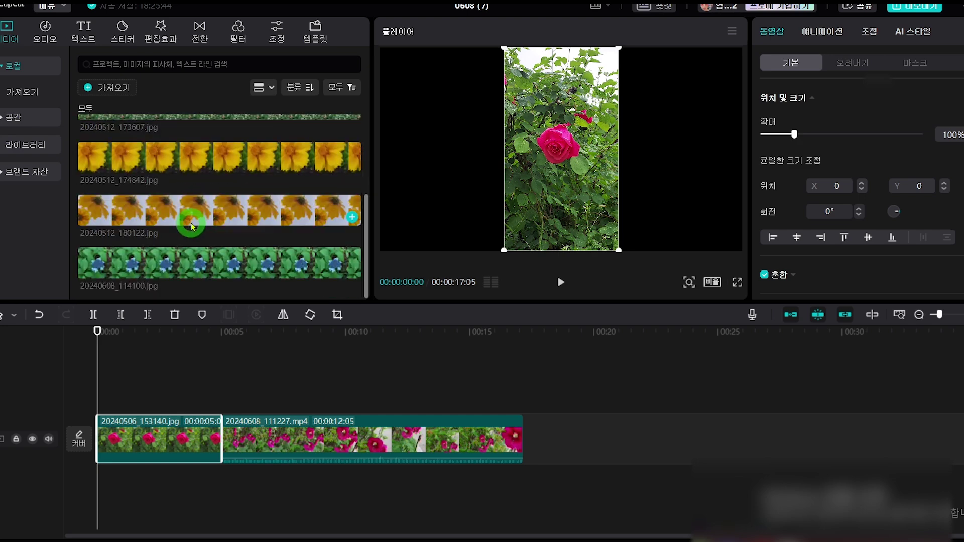
pyautogui.scroll(3, 193, 226)
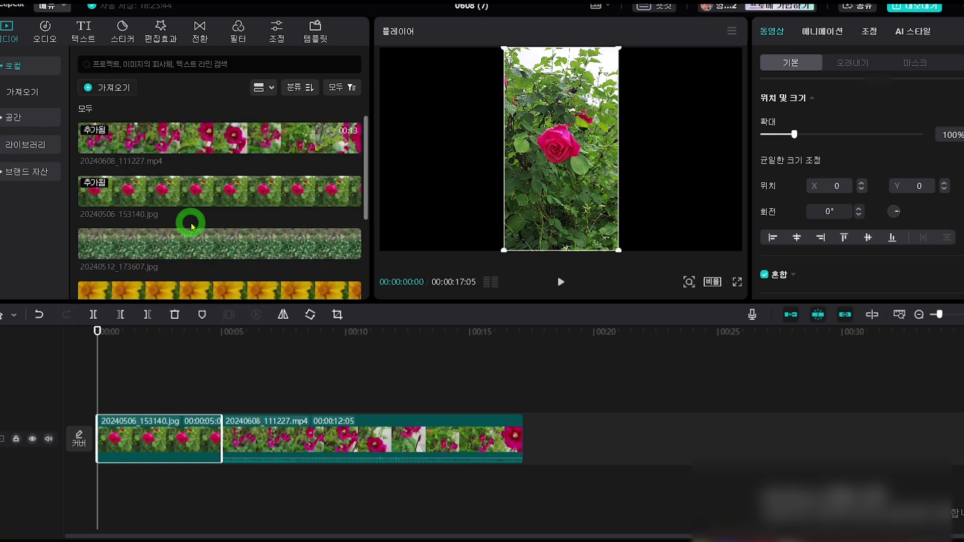
pyautogui.click(261, 88)
pyautogui.click(245, 111)
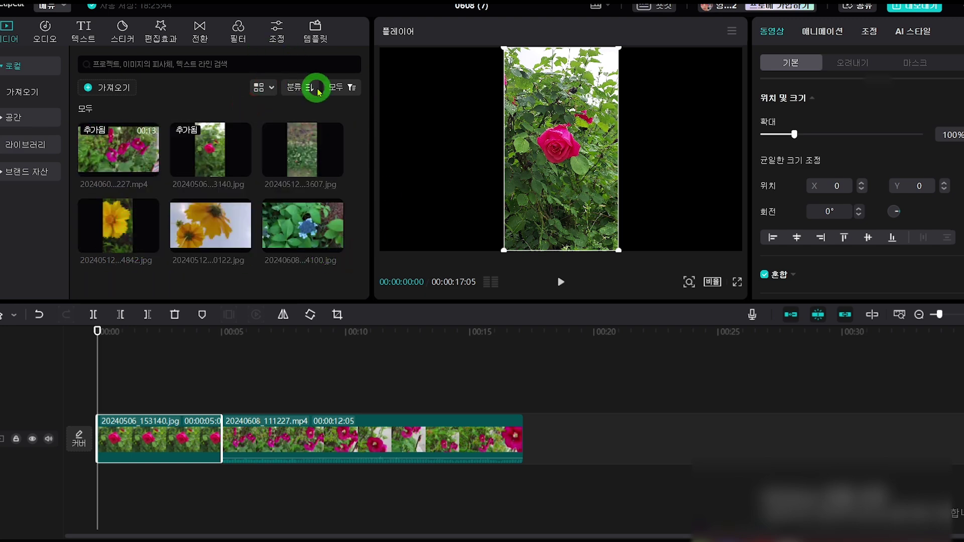
# Step: Filter the media by 동영상, 오디오 and 이미지 in turn, and return the filter to 모두
pyautogui.click(341, 87)
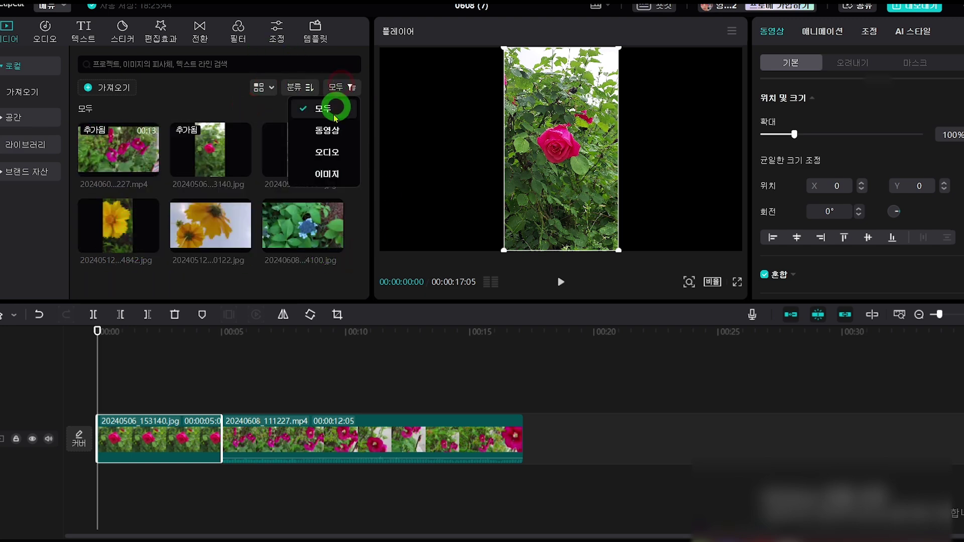
pyautogui.click(324, 126)
pyautogui.click(340, 89)
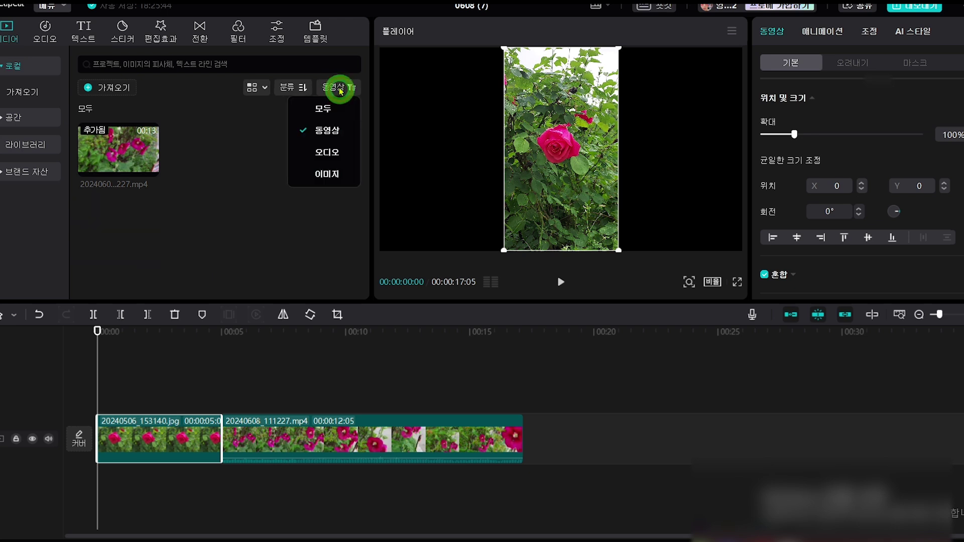
pyautogui.click(320, 154)
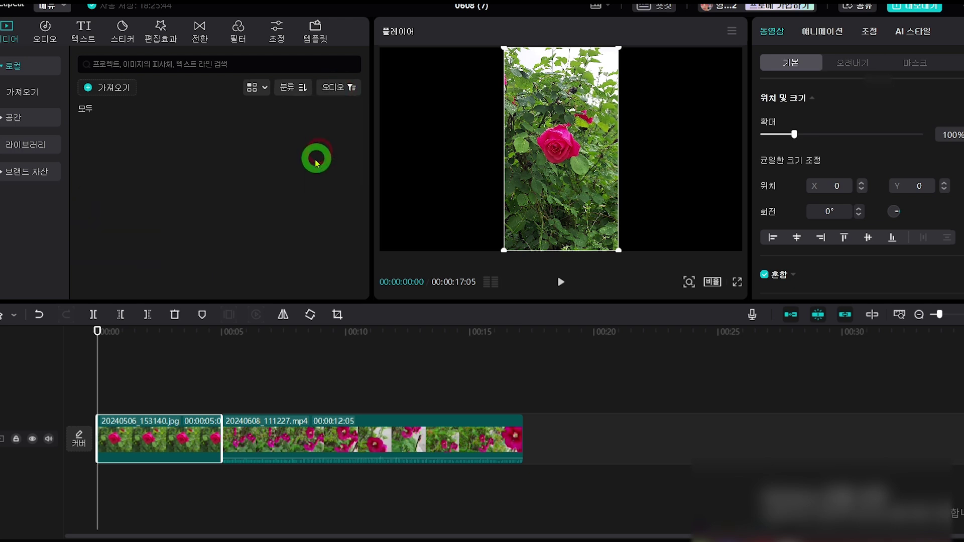
pyautogui.click(336, 87)
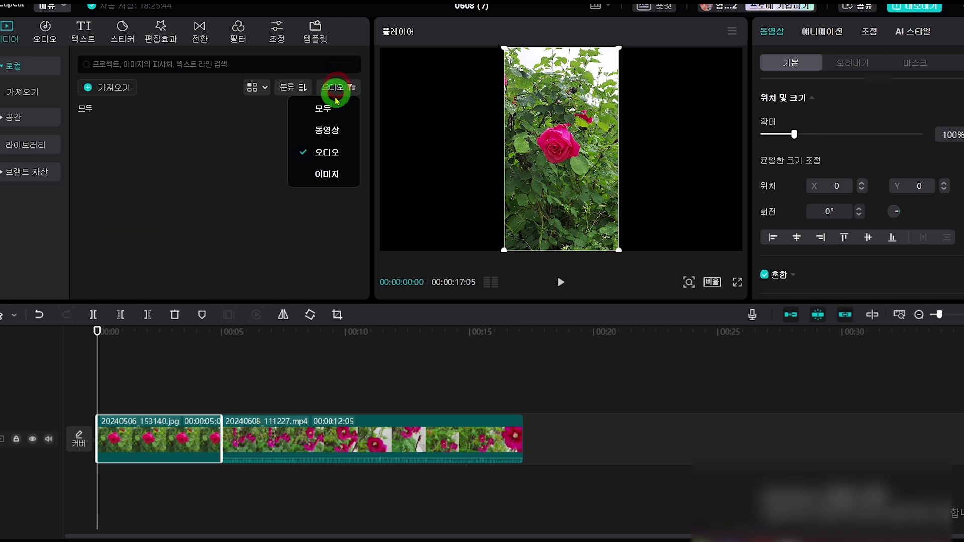
pyautogui.click(322, 175)
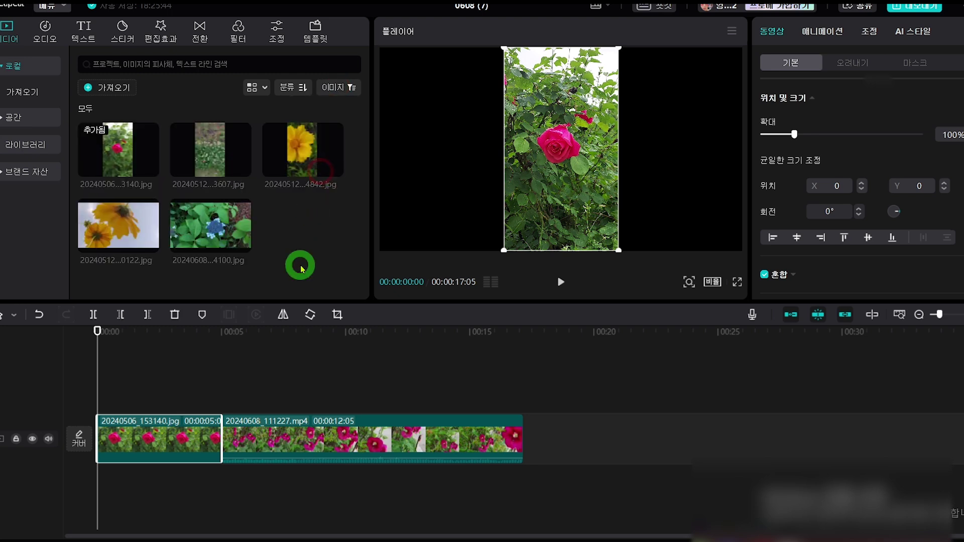
pyautogui.click(343, 84)
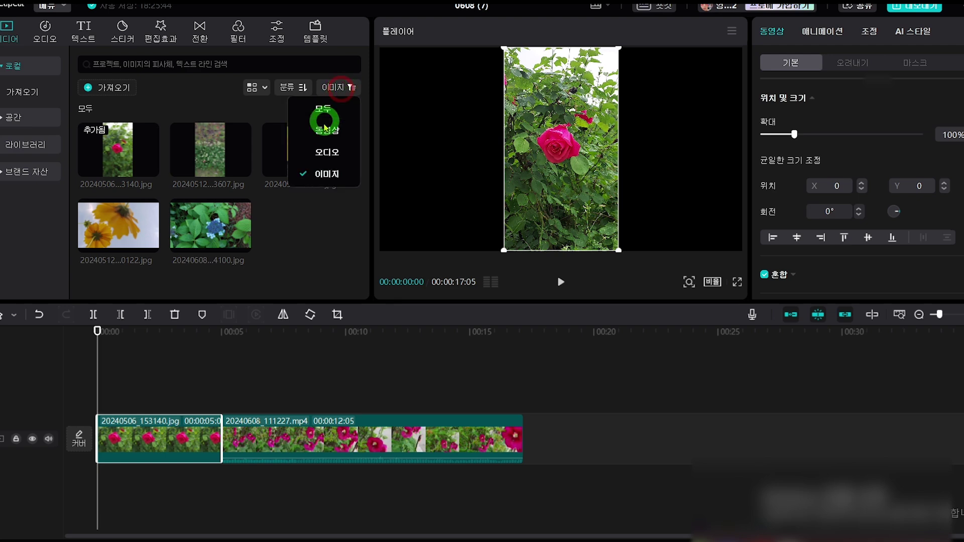
pyautogui.click(322, 115)
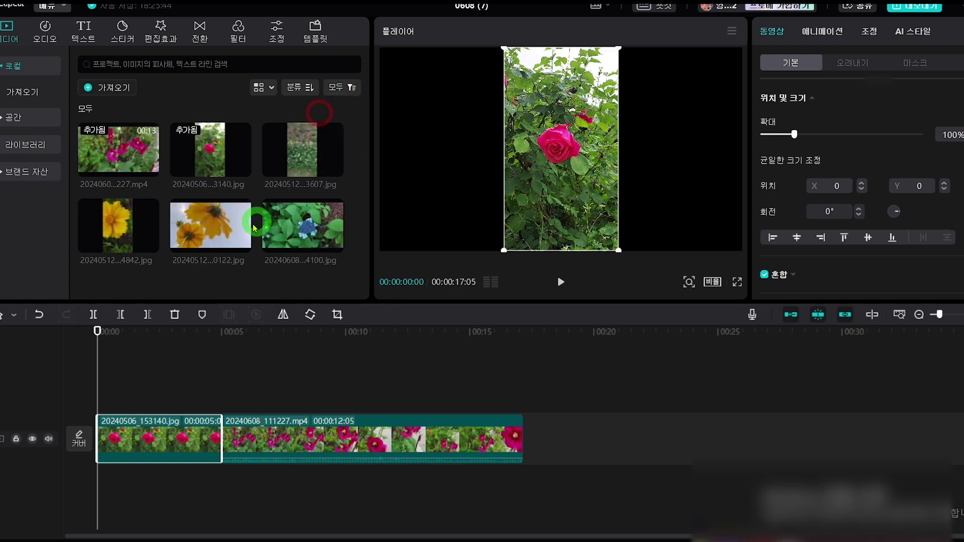
# Step: Play previews of the hollyhock video, the rose photo and the other flower photos in the media library
pyautogui.click(139, 160)
pyautogui.press('space')
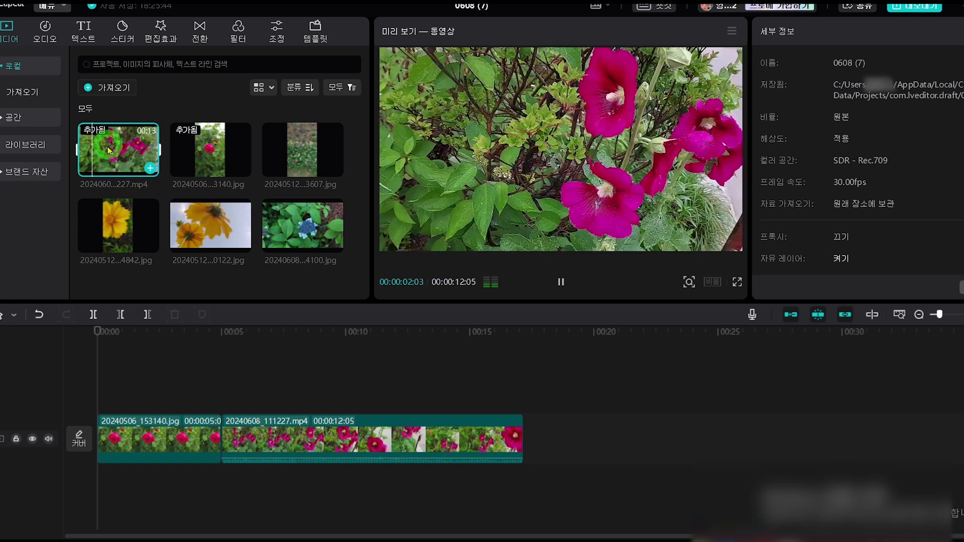
pyautogui.click(205, 161)
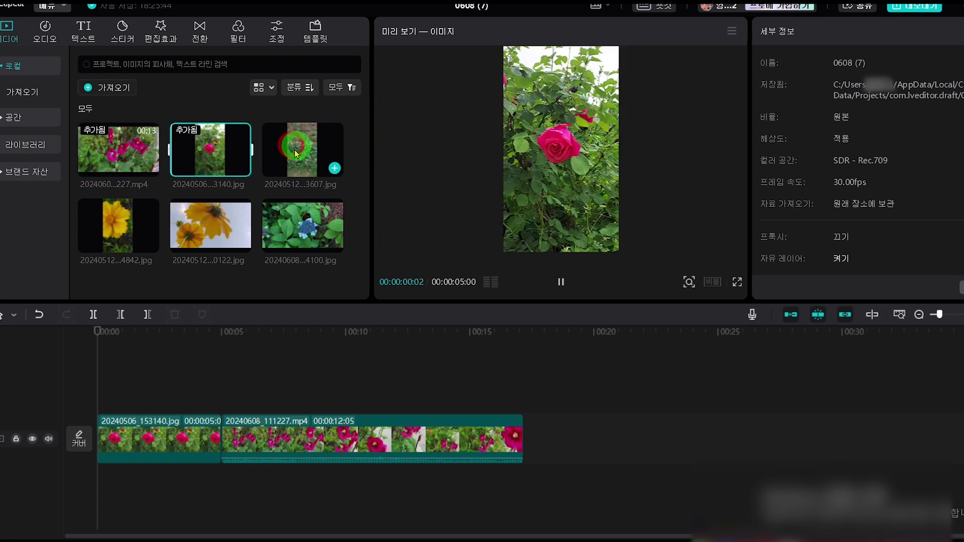
pyautogui.click(291, 147)
pyautogui.click(116, 240)
pyautogui.press('space')
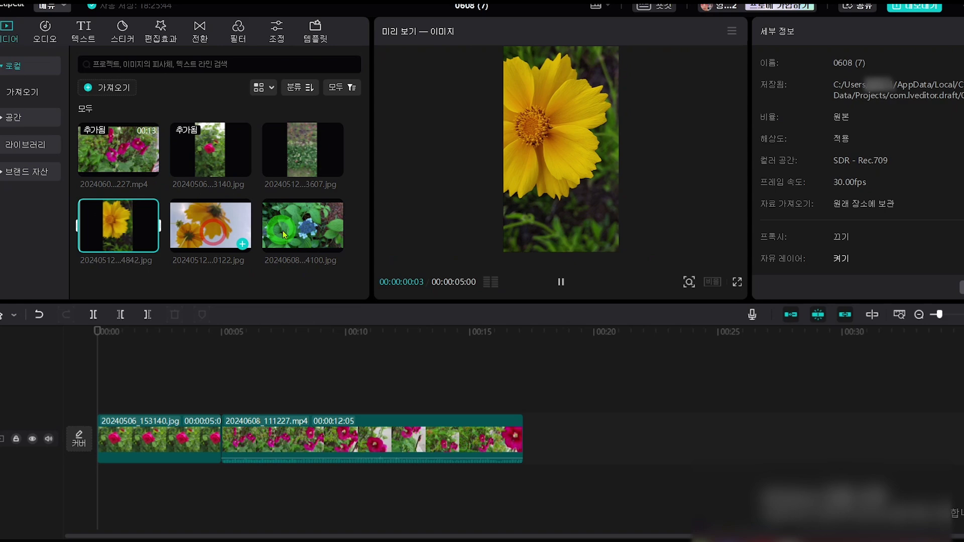
pyautogui.click(120, 148)
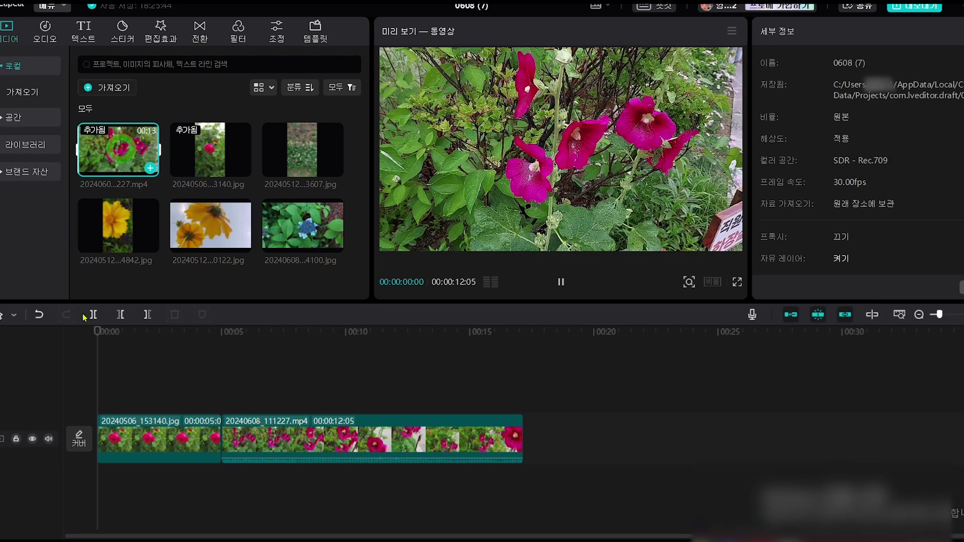
# Step: Select all the imported media items together, and clear the selection
pyautogui.moveTo(356, 158); pyautogui.dragTo(282, 246)
pyautogui.hotkey('ctrl', 'a')
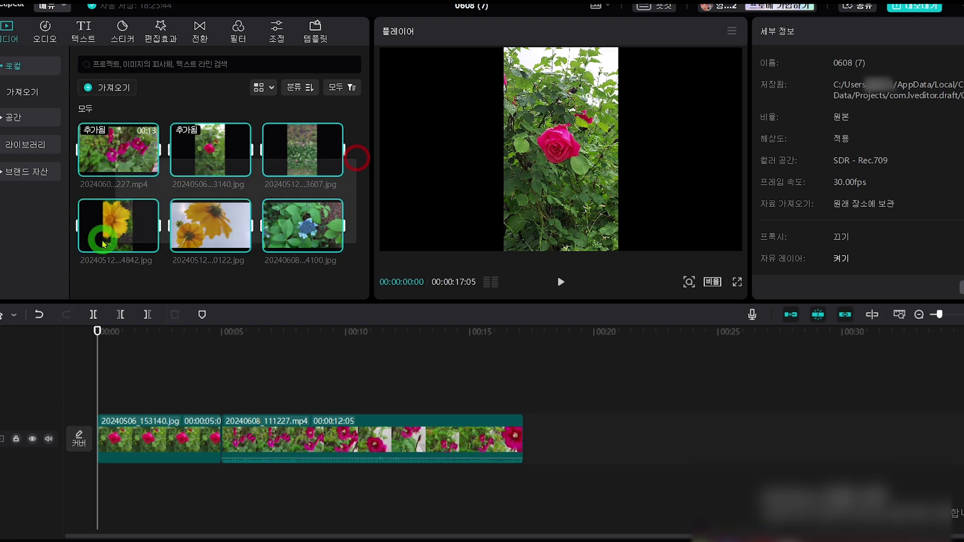
pyautogui.click(355, 190)
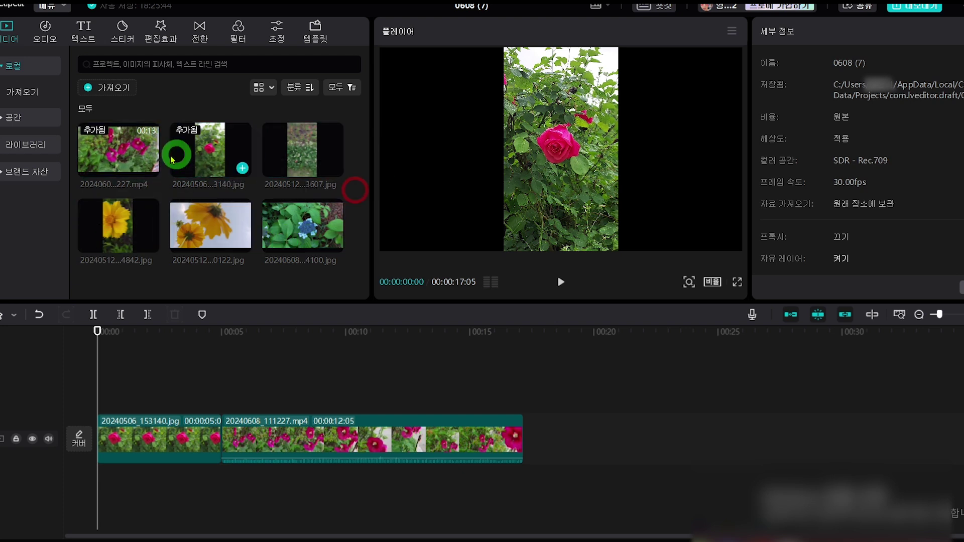
# Step: Delete both clips from the timeline, and place all six media items on the empty track together, starting with the hollyhock video
pyautogui.moveTo(473, 496); pyautogui.dragTo(129, 388)
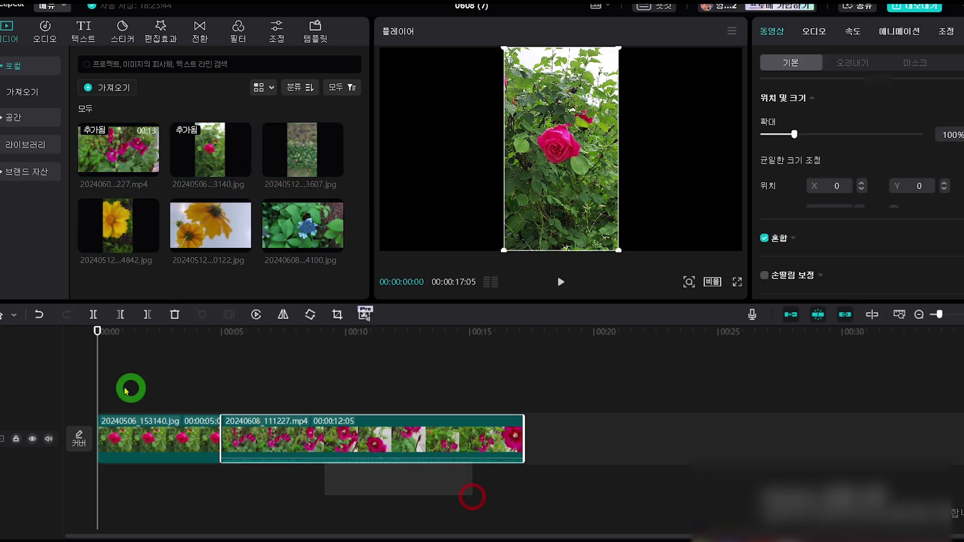
pyautogui.press('Delete')
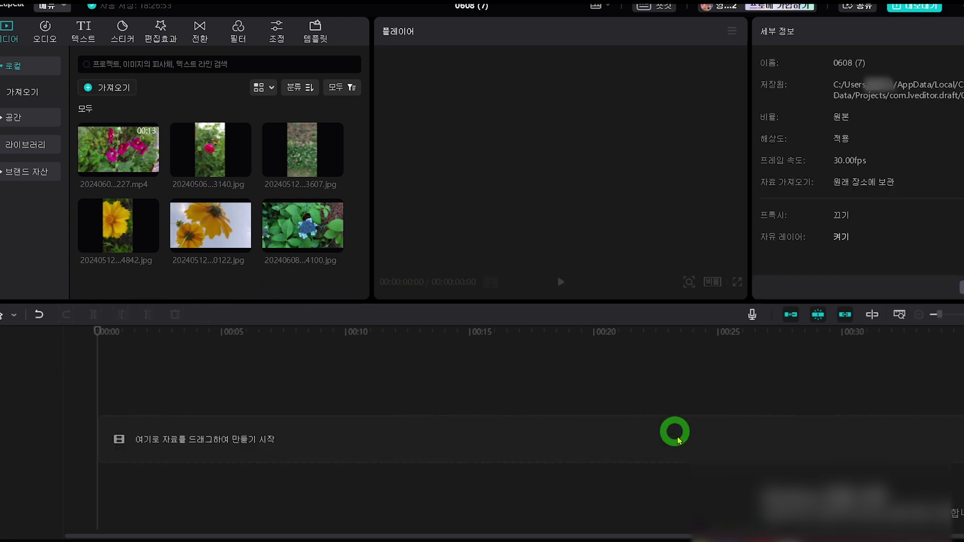
pyautogui.moveTo(330, 279); pyautogui.dragTo(105, 128)
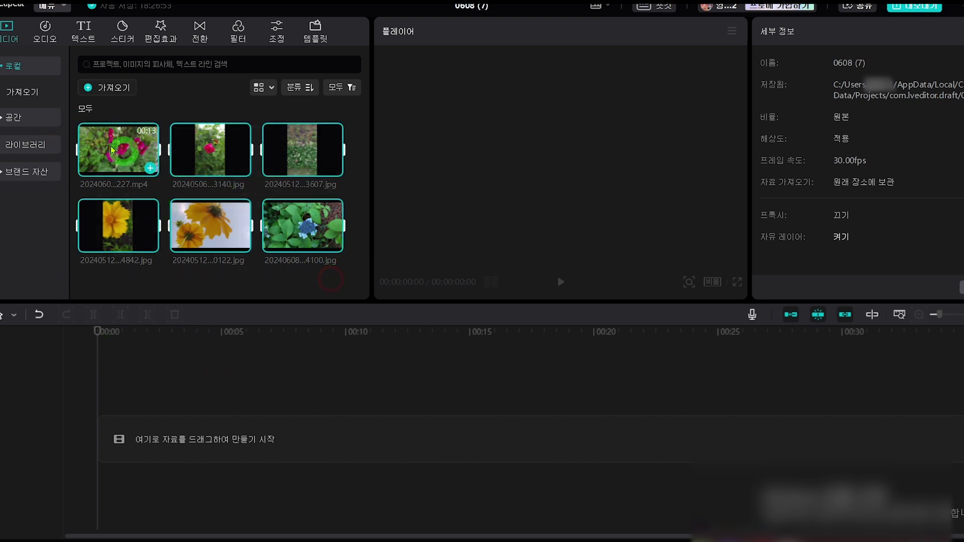
pyautogui.moveTo(94, 150); pyautogui.dragTo(98, 436)
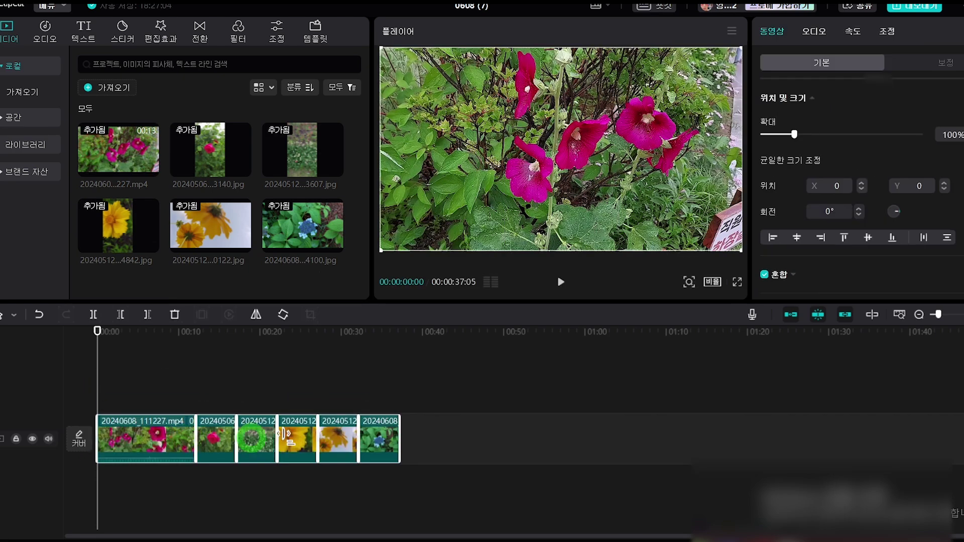
# Step: Play the assembled six-clip sequence from its beginning to the end
pyautogui.click(97, 344)
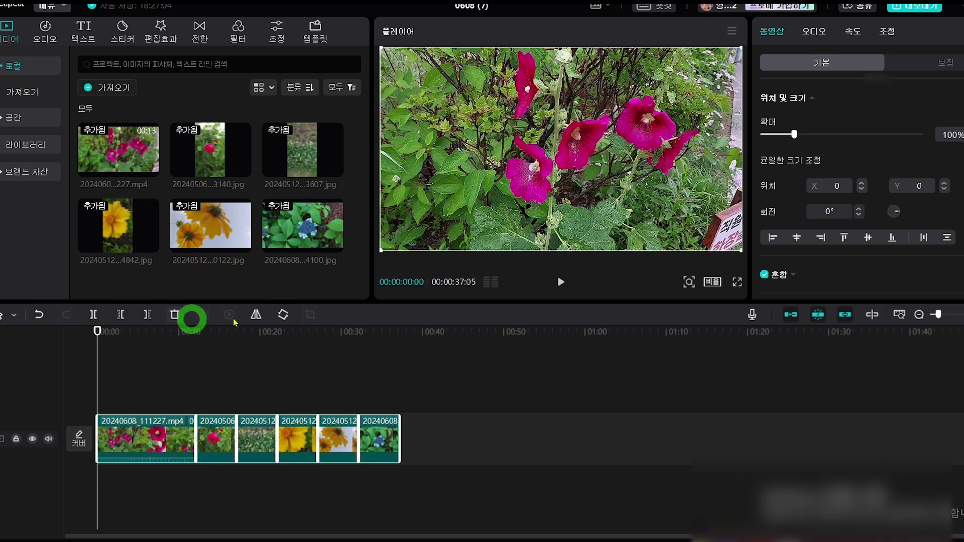
pyautogui.click(559, 283)
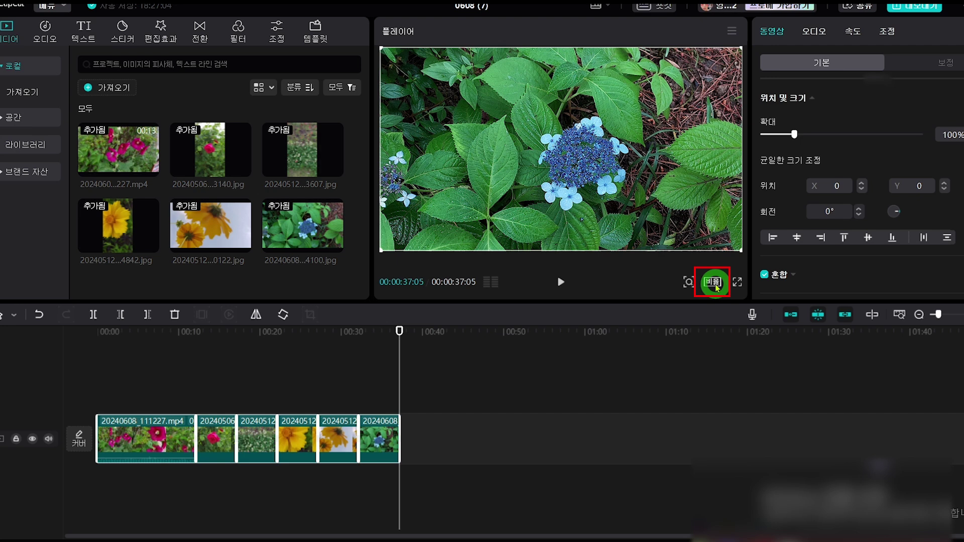
# Step: Set the player's aspect ratio to 16:9
pyautogui.click(713, 283)
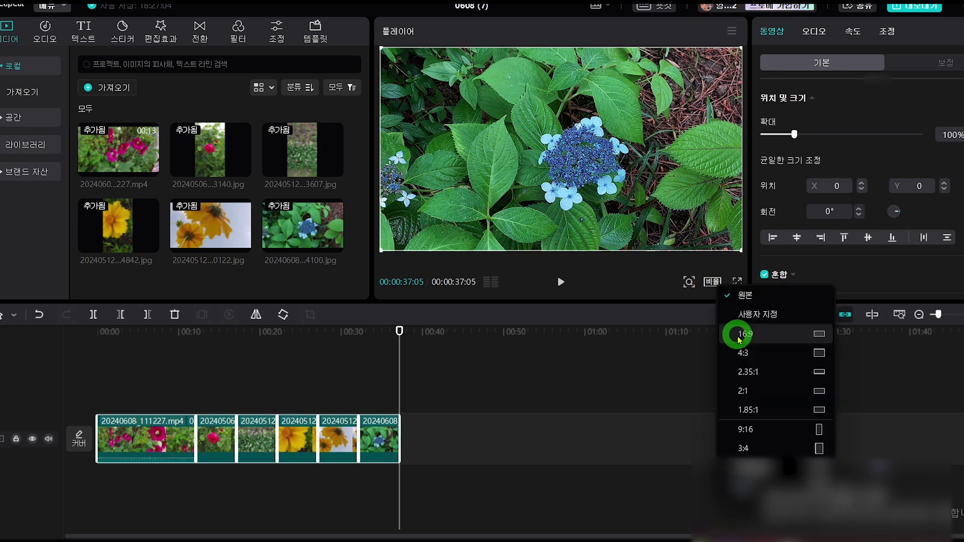
pyautogui.click(739, 334)
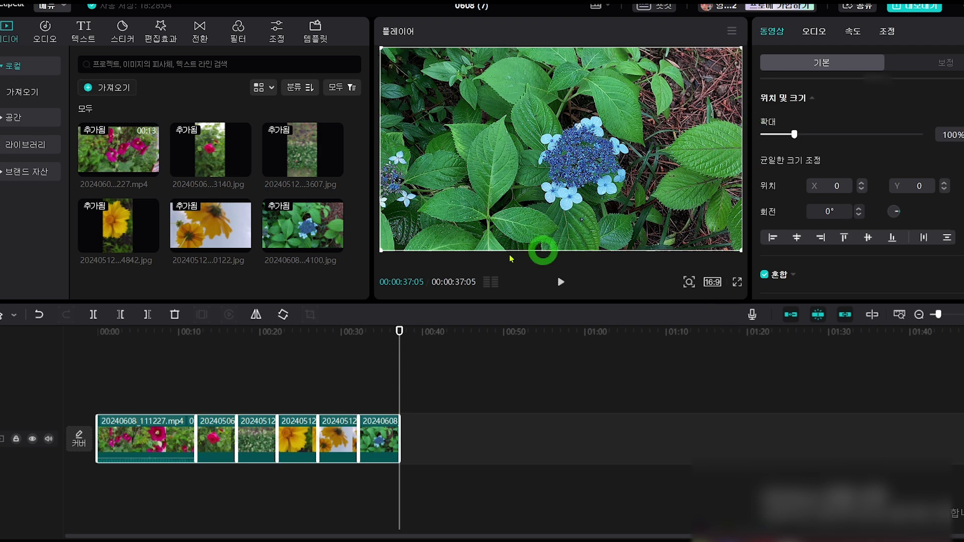
pyautogui.click(714, 283)
pyautogui.click(747, 334)
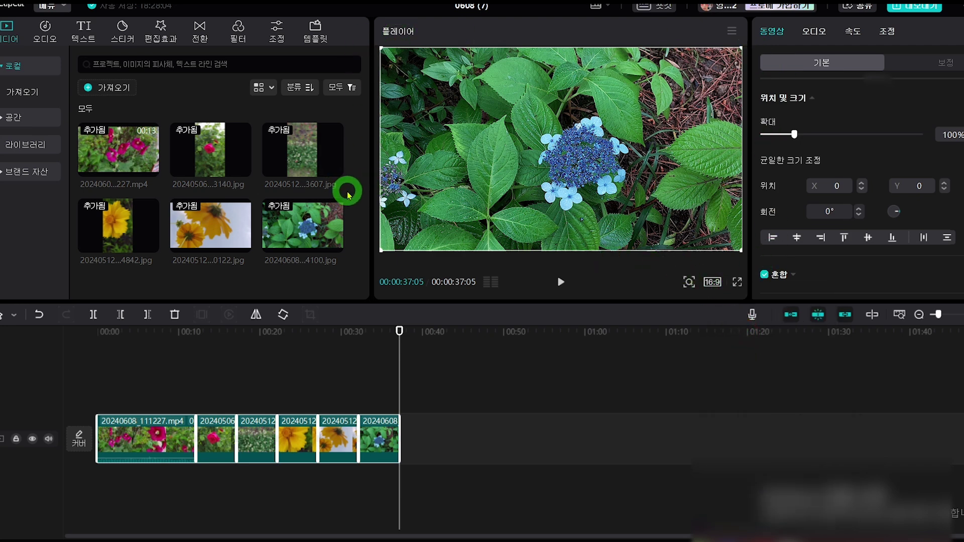
# Step: Show the rose photo's frame in the player and enlarge all the selected clips to 500%
pyautogui.click(104, 331)
pyautogui.moveTo(105, 331); pyautogui.dragTo(214, 335)
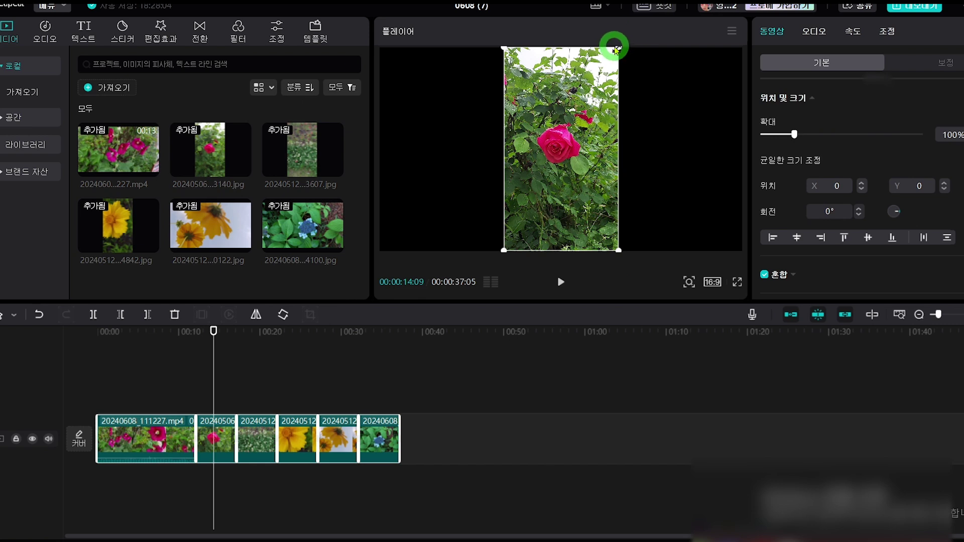
pyautogui.moveTo(618, 249)
pyautogui.mouseDown()
pyautogui.moveTo(646, 282)
pyautogui.moveTo(622, 236)
pyautogui.moveTo(620, 251)
pyautogui.mouseUp()
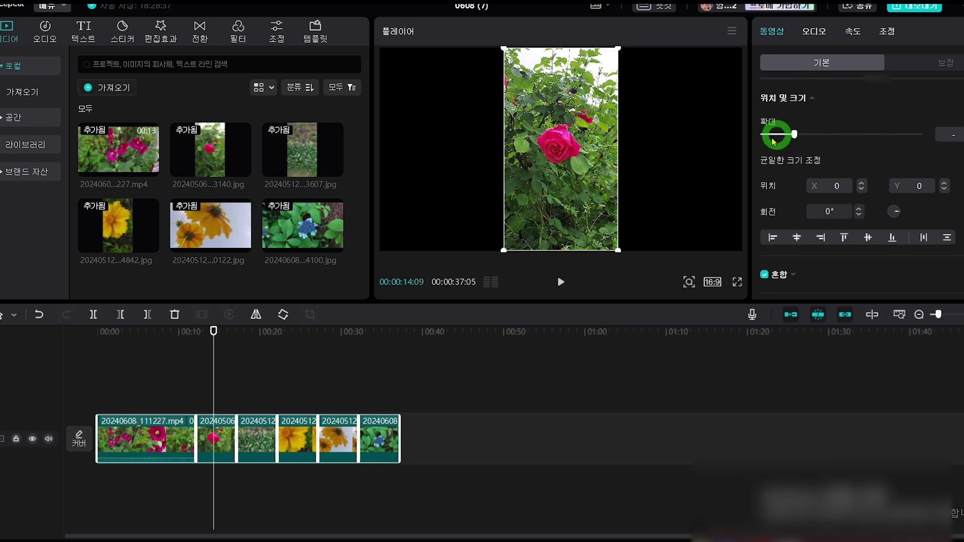
pyautogui.moveTo(794, 135); pyautogui.dragTo(920, 135)
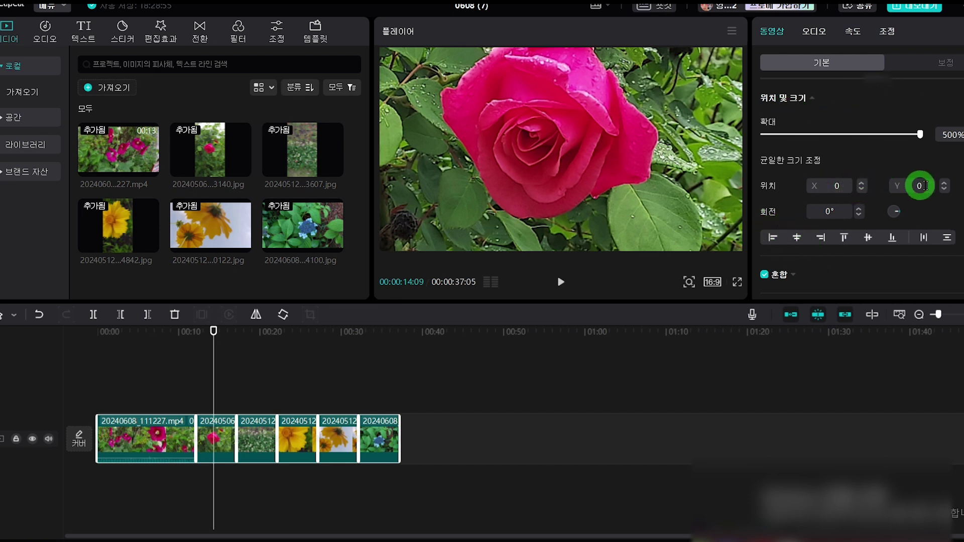
# Step: Set the position of all the selected clips to X 16 and Y -17
pyautogui.click(863, 184)
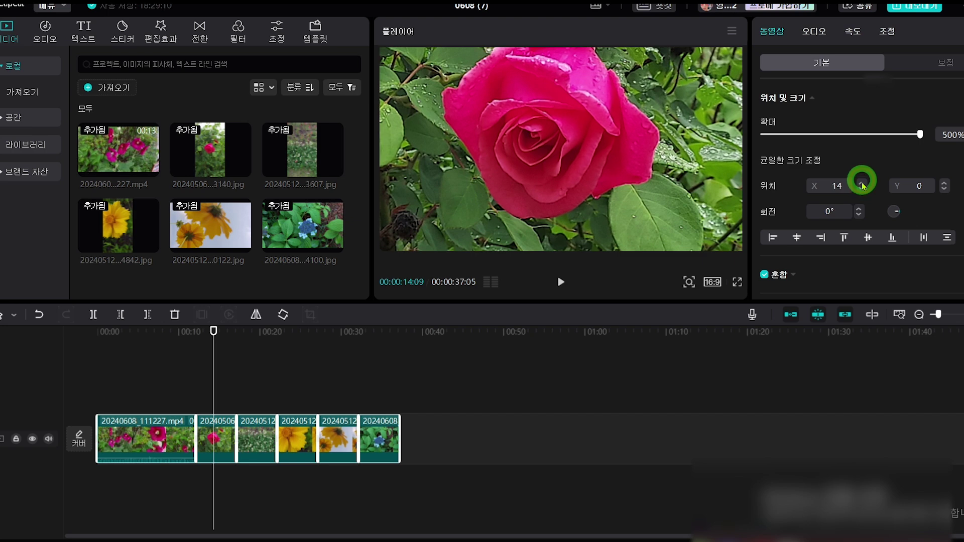
pyautogui.click(862, 183)
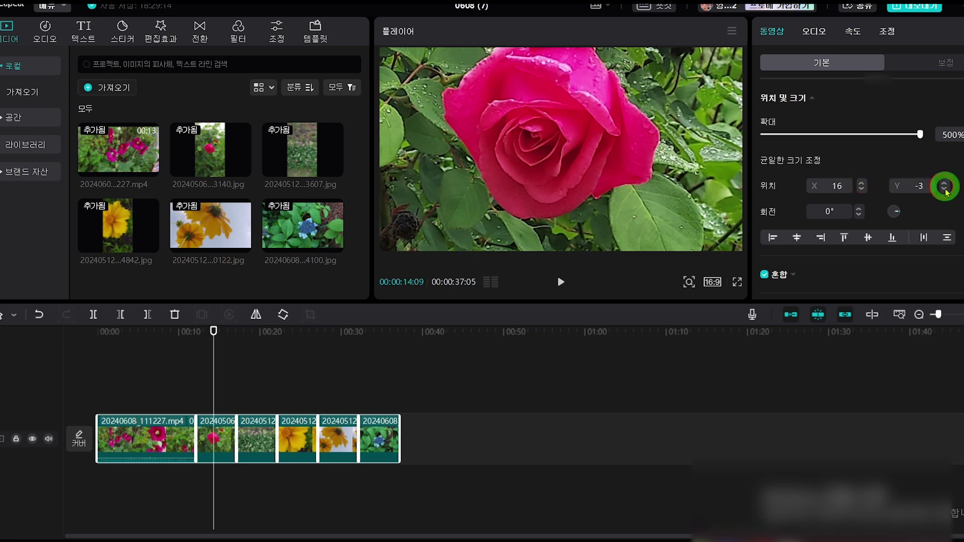
pyautogui.click(945, 189)
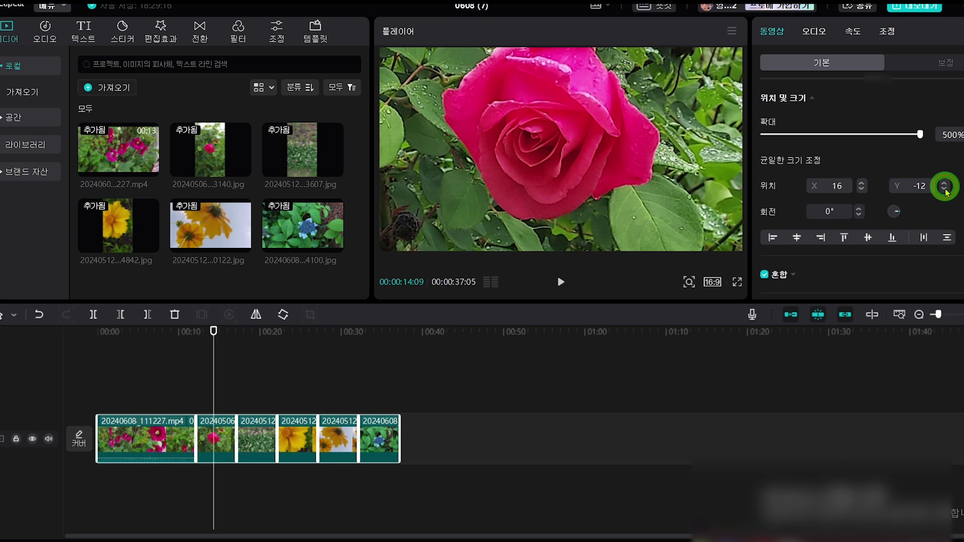
pyautogui.click(944, 190)
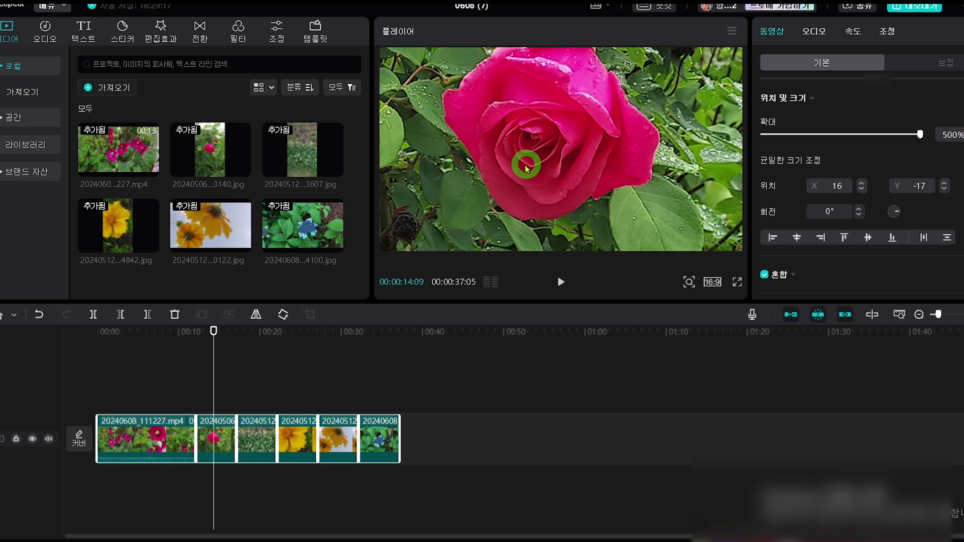
# Step: Select only the rose photo clip, move it to about X 185, Y -311, and rotate it to 27°
pyautogui.click(509, 136)
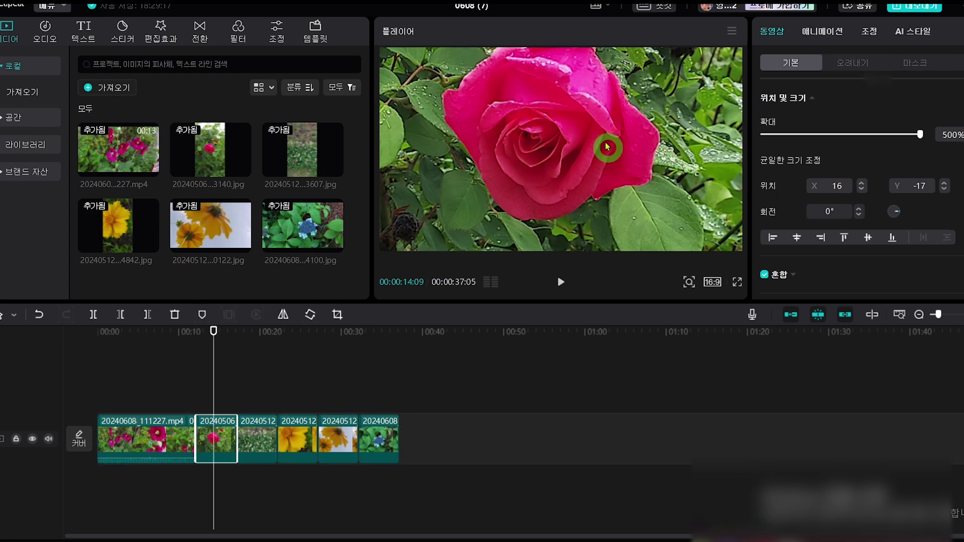
pyautogui.moveTo(497, 94)
pyautogui.mouseDown()
pyautogui.moveTo(507, 152)
pyautogui.moveTo(495, 97)
pyautogui.moveTo(441, 121)
pyautogui.moveTo(570, 125)
pyautogui.moveTo(593, 98)
pyautogui.moveTo(495, 105)
pyautogui.moveTo(512, 143)
pyautogui.moveTo(507, 106)
pyautogui.moveTo(512, 125)
pyautogui.mouseUp()
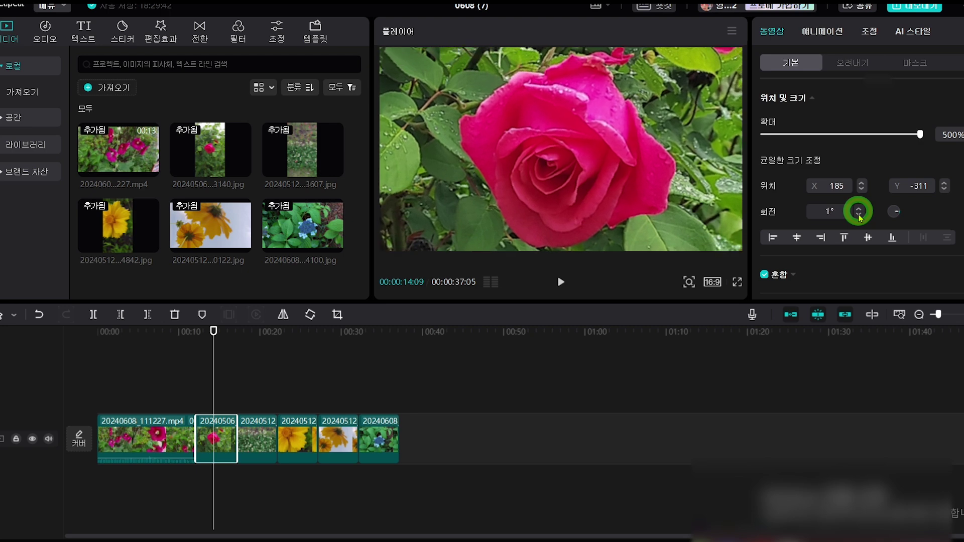
pyautogui.click(859, 213)
pyautogui.click(896, 211)
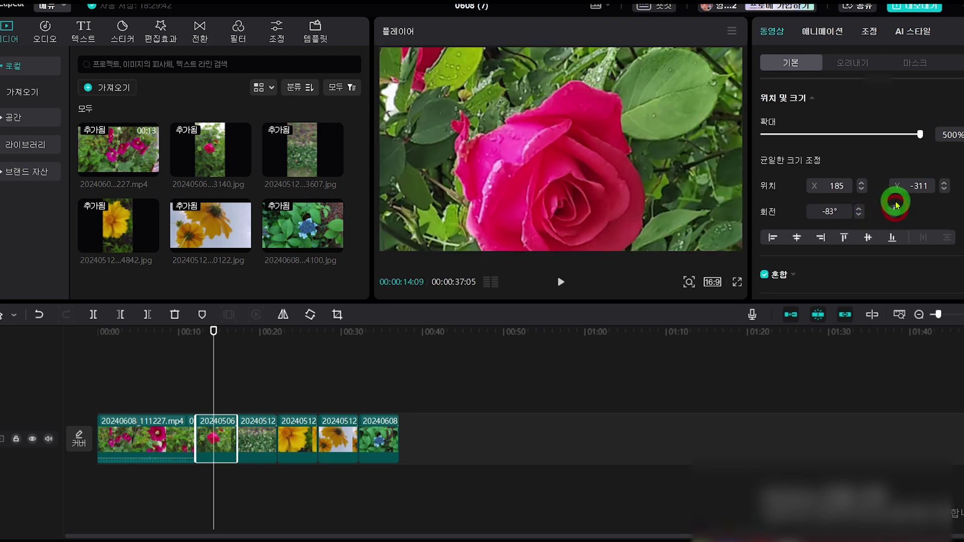
pyautogui.moveTo(890, 211)
pyautogui.mouseDown()
pyautogui.moveTo(905, 223)
pyautogui.moveTo(905, 209)
pyautogui.moveTo(885, 209)
pyautogui.moveTo(898, 217)
pyautogui.mouseUp()
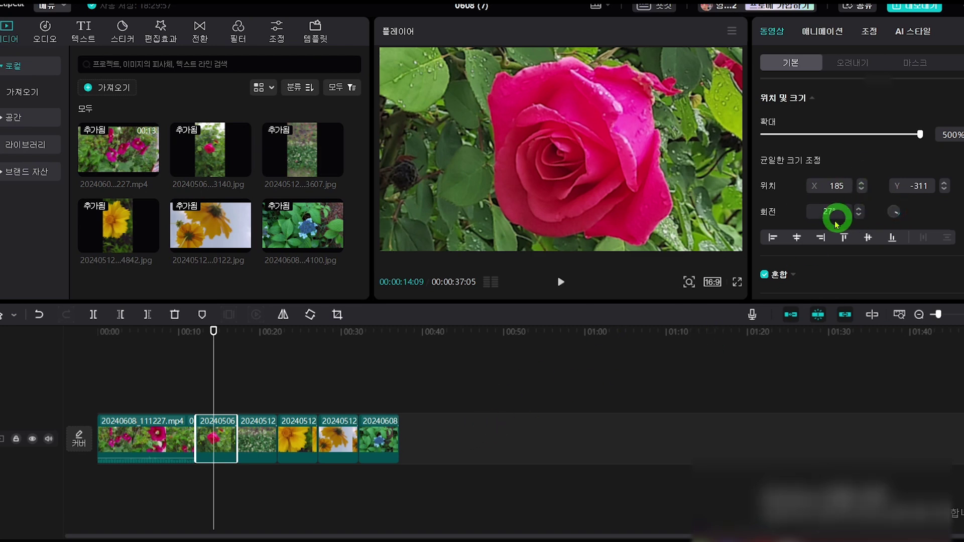
# Step: Try left alignment on the rose photo, and leave it centred horizontally in the frame
pyautogui.click(794, 239)
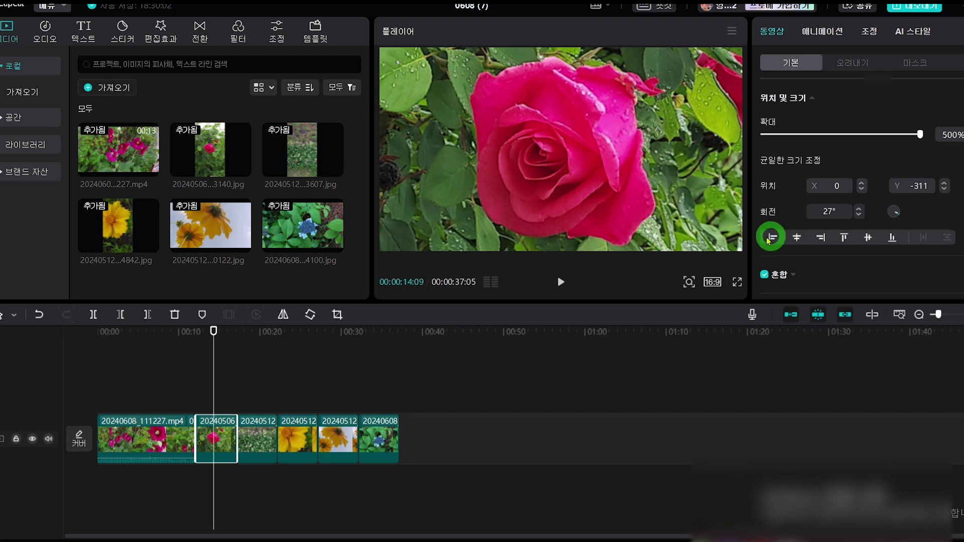
pyautogui.click(772, 238)
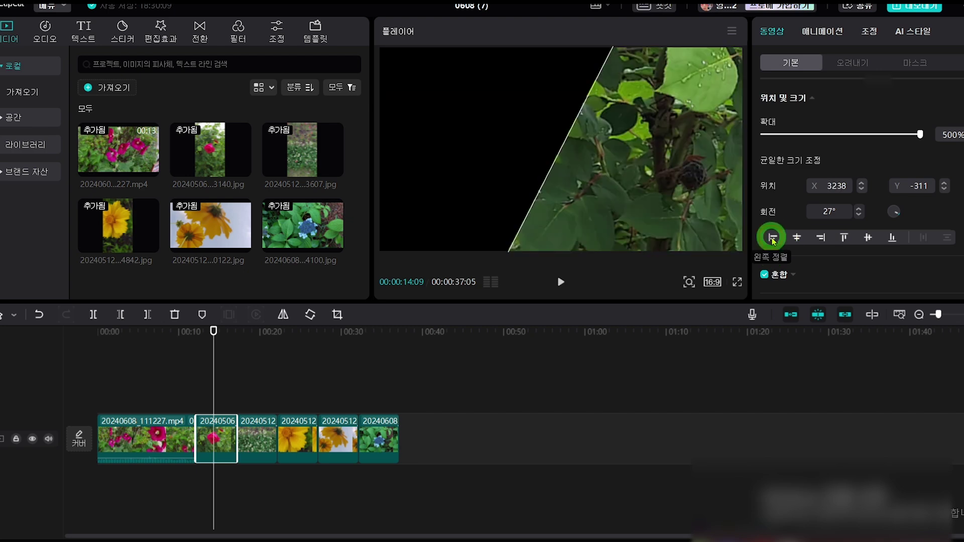
pyautogui.click(798, 238)
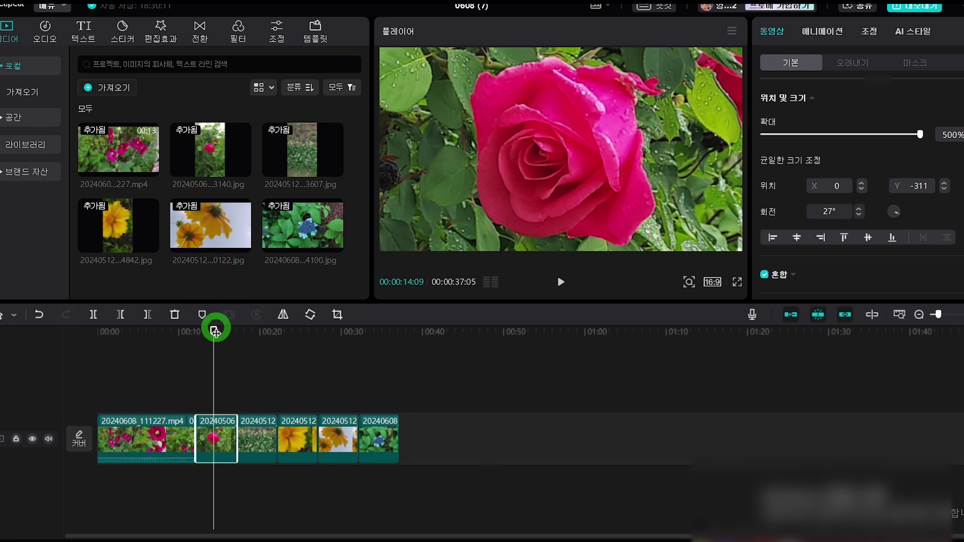
# Step: Compare the position, scale and rotation settings of the hollyhock video and the rose photo clip
pyautogui.moveTo(214, 331); pyautogui.dragTo(266, 332)
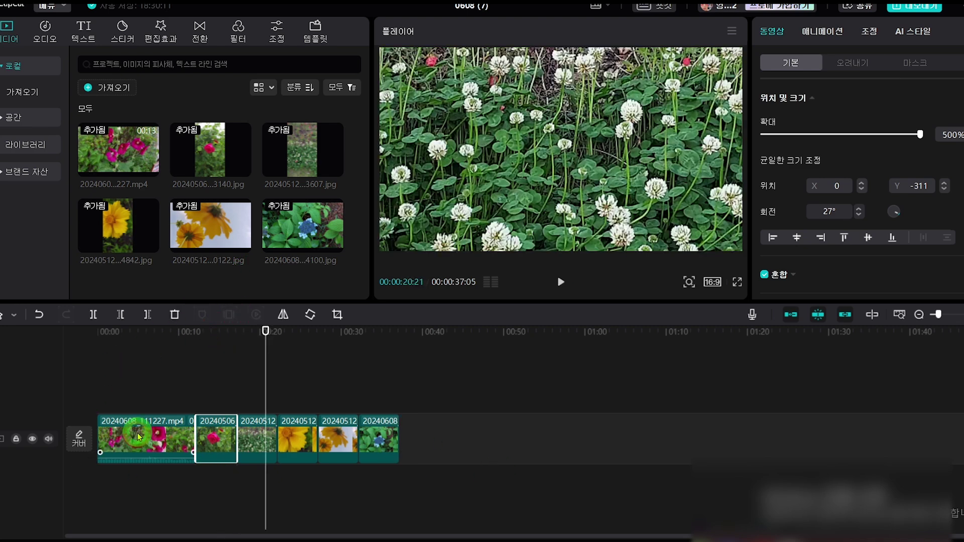
pyautogui.click(161, 438)
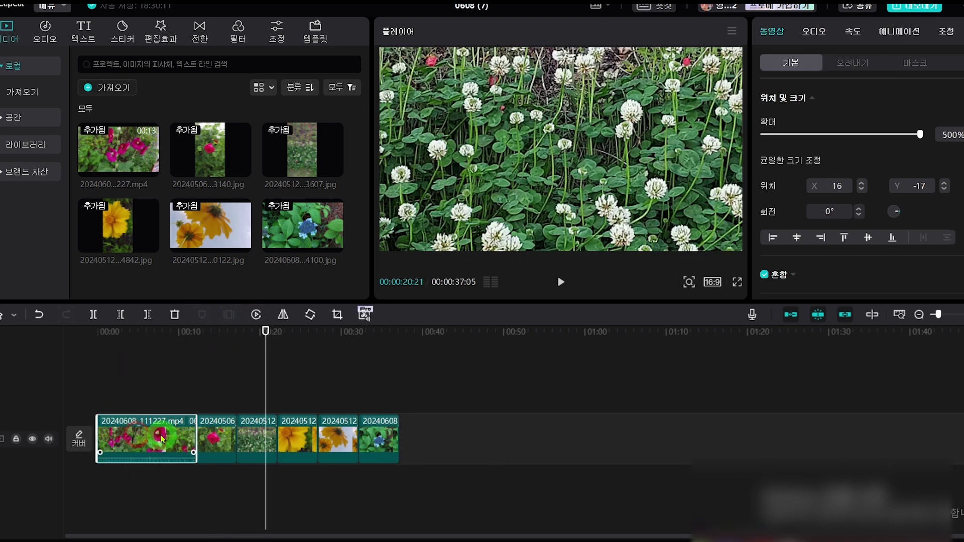
pyautogui.click(216, 438)
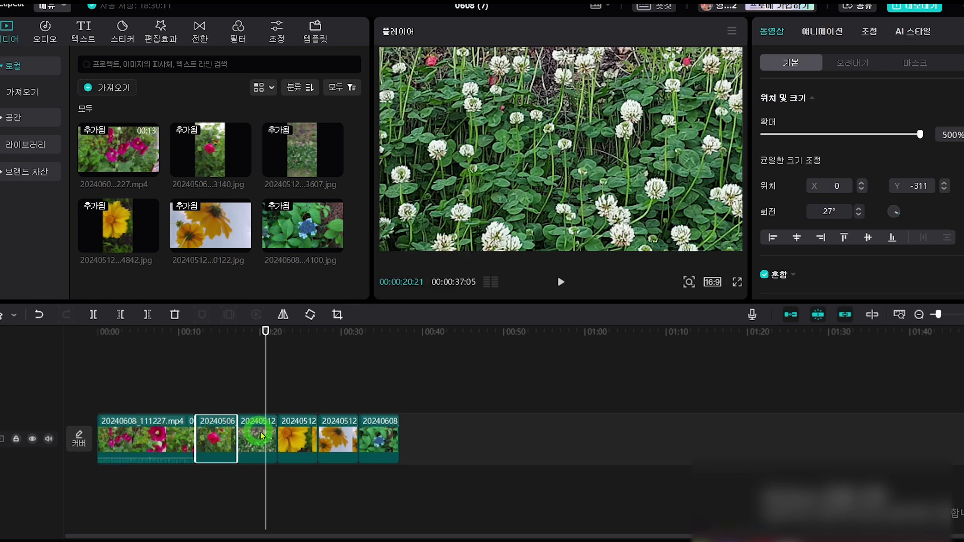
pyautogui.click(151, 436)
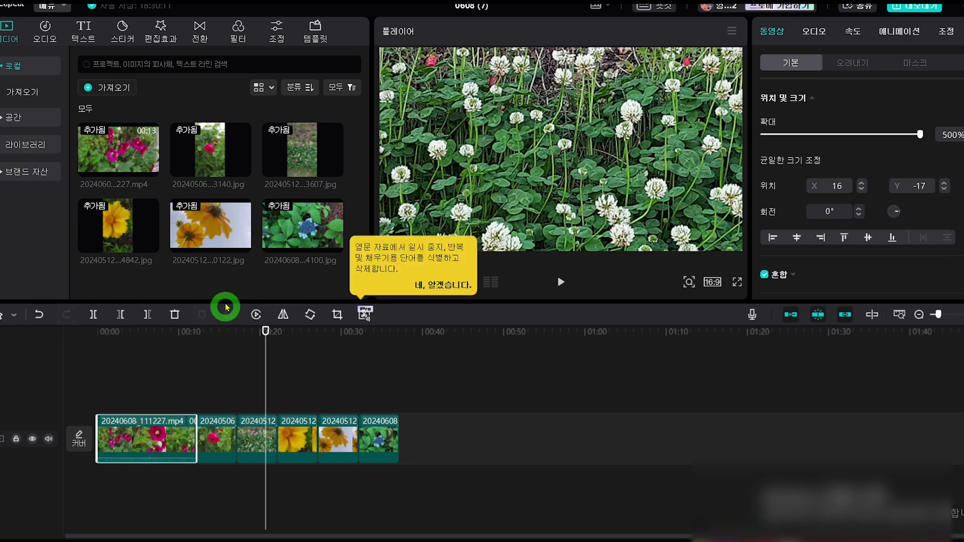
# Step: Scale the clover photo clip to 331% and move its image in the frame to about X 0, Y -875
pyautogui.click(217, 331)
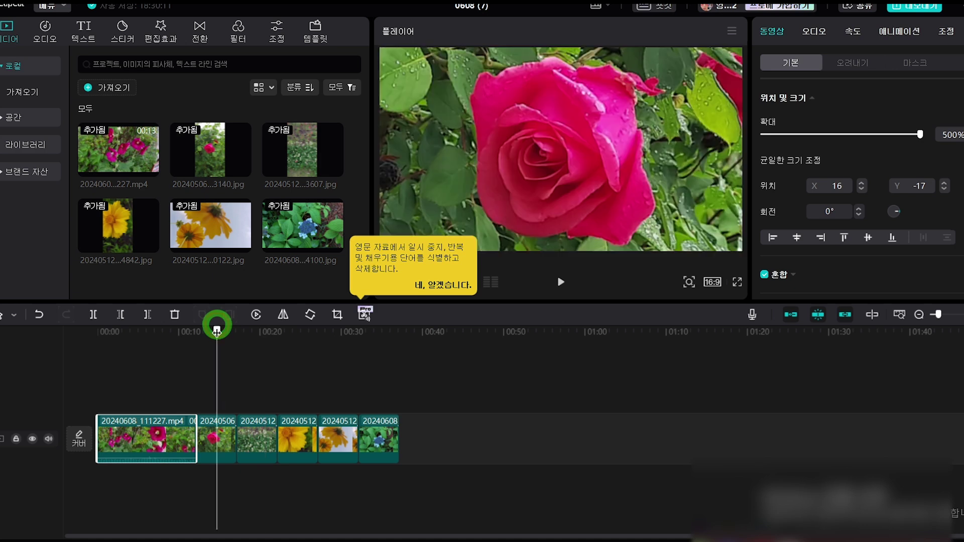
pyautogui.moveTo(217, 330); pyautogui.dragTo(253, 332)
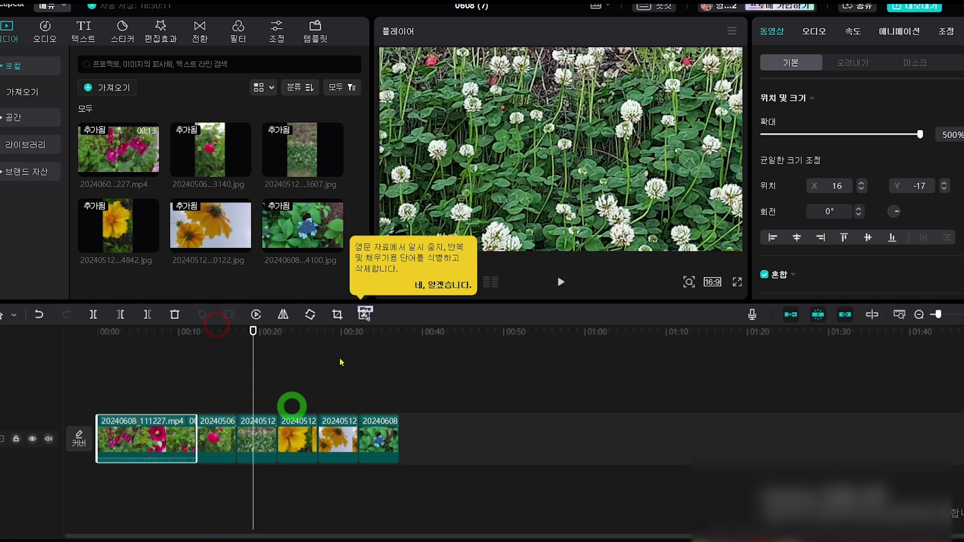
pyautogui.click(269, 455)
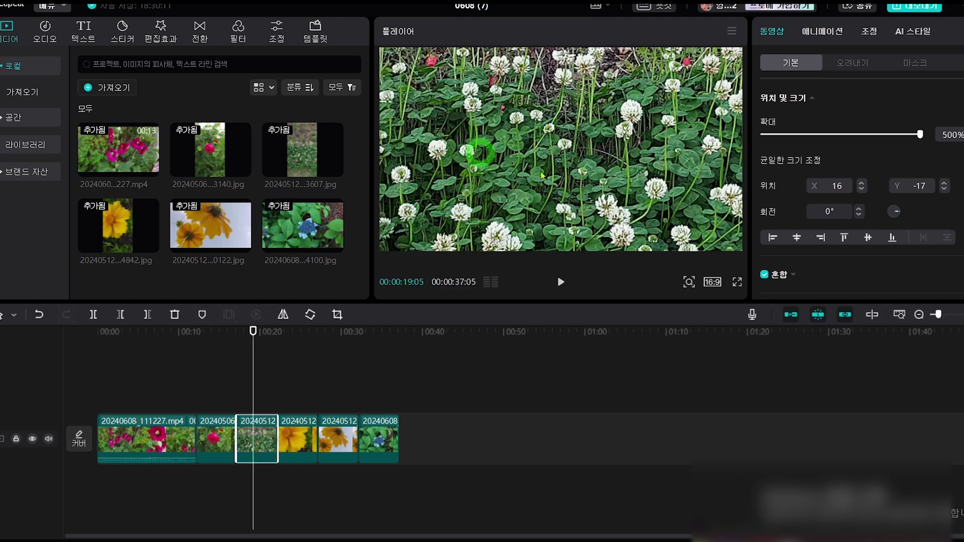
pyautogui.moveTo(920, 134); pyautogui.dragTo(868, 135)
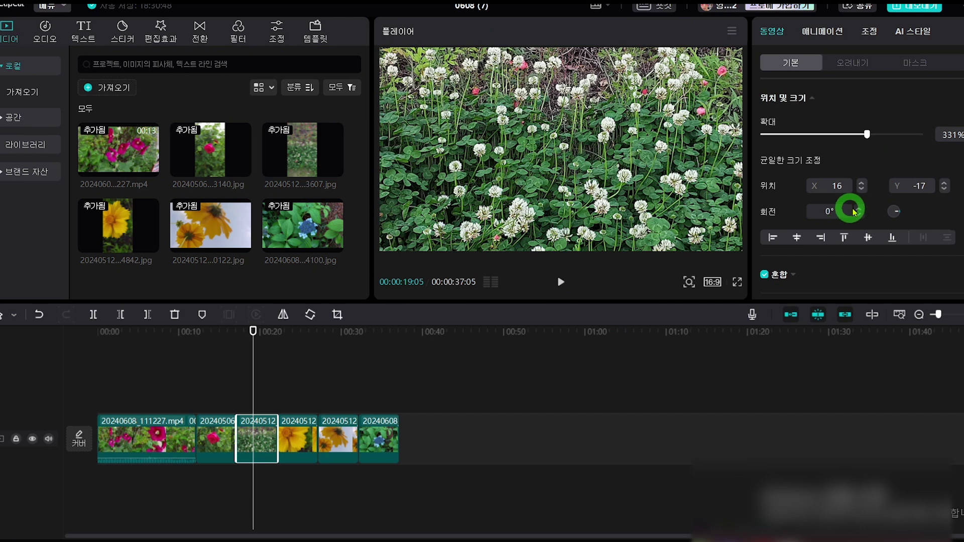
pyautogui.moveTo(559, 103); pyautogui.dragTo(252, 338)
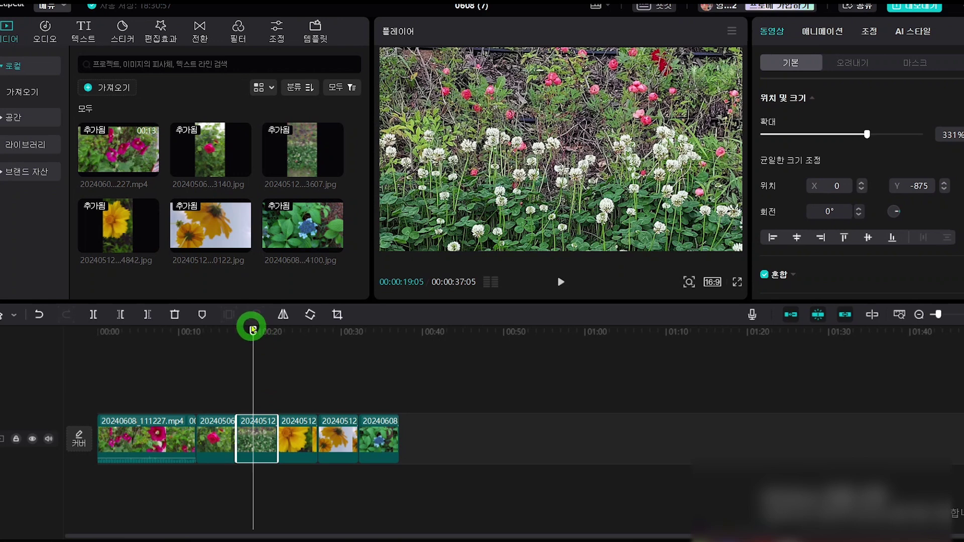
# Step: Scale the fourth clip, the single yellow flower photo, to 331%
pyautogui.click(252, 330)
pyautogui.click(252, 329)
pyautogui.moveTo(254, 333); pyautogui.dragTo(297, 355)
pyautogui.click(303, 461)
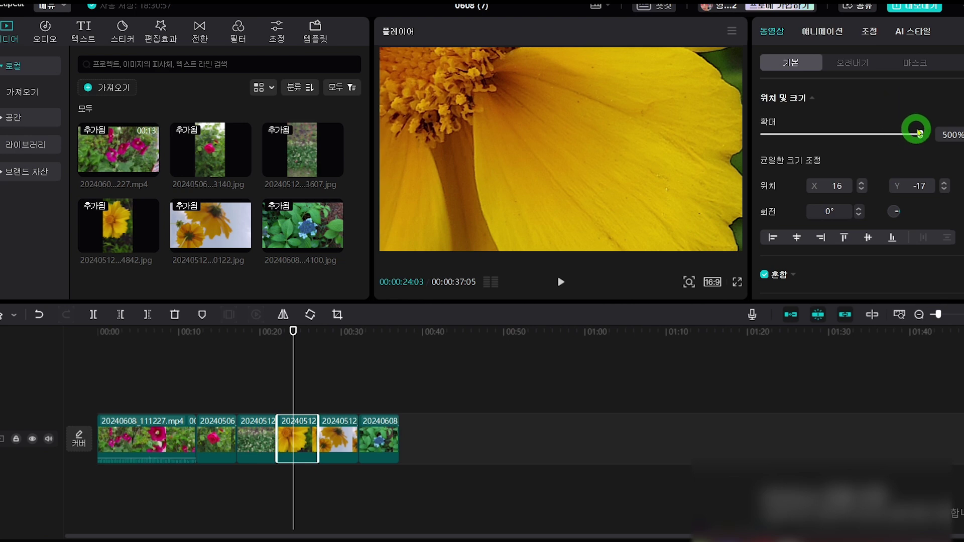
pyautogui.moveTo(920, 133); pyautogui.dragTo(868, 133)
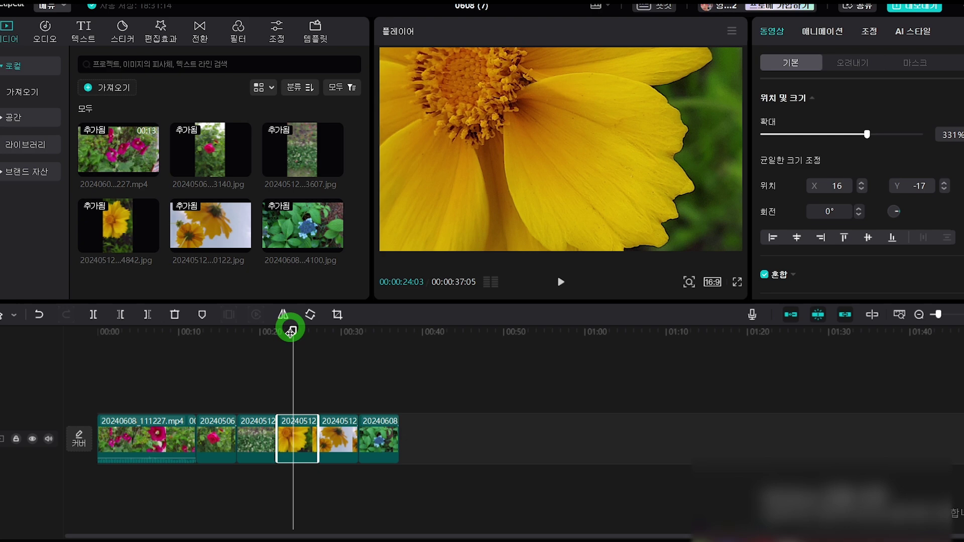
# Step: Scale the fifth clip, the photo of two yellow flowers against the sky, to 104%
pyautogui.moveTo(293, 330); pyautogui.dragTo(338, 331)
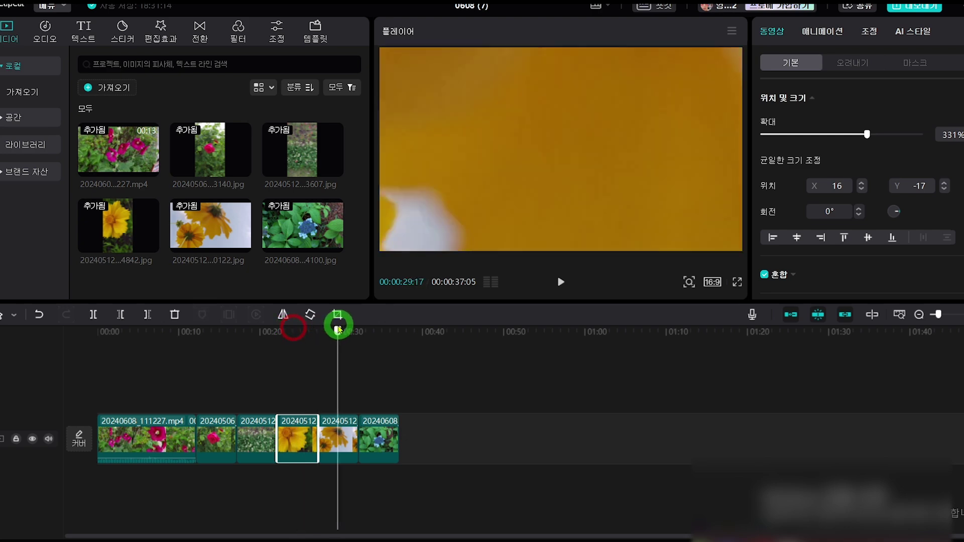
pyautogui.click(349, 435)
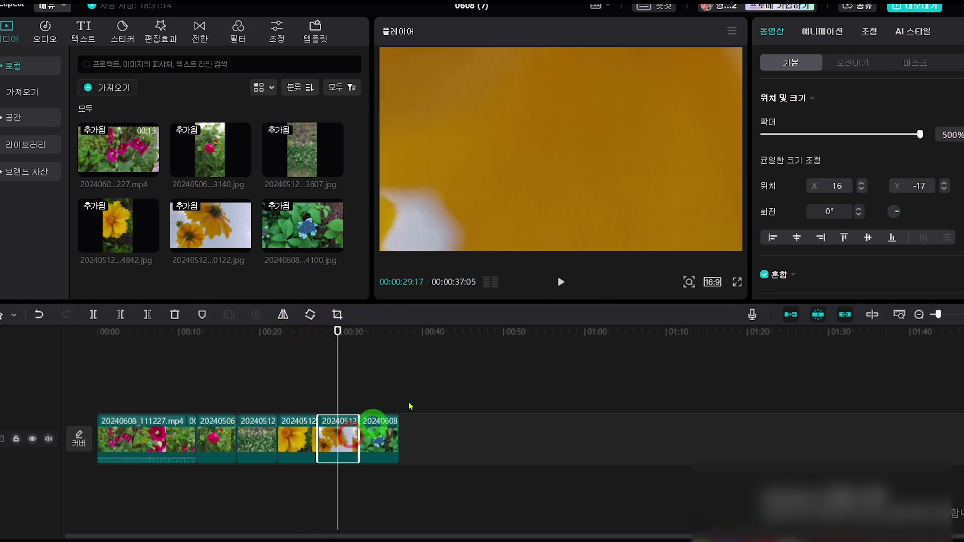
pyautogui.moveTo(922, 134); pyautogui.dragTo(796, 138)
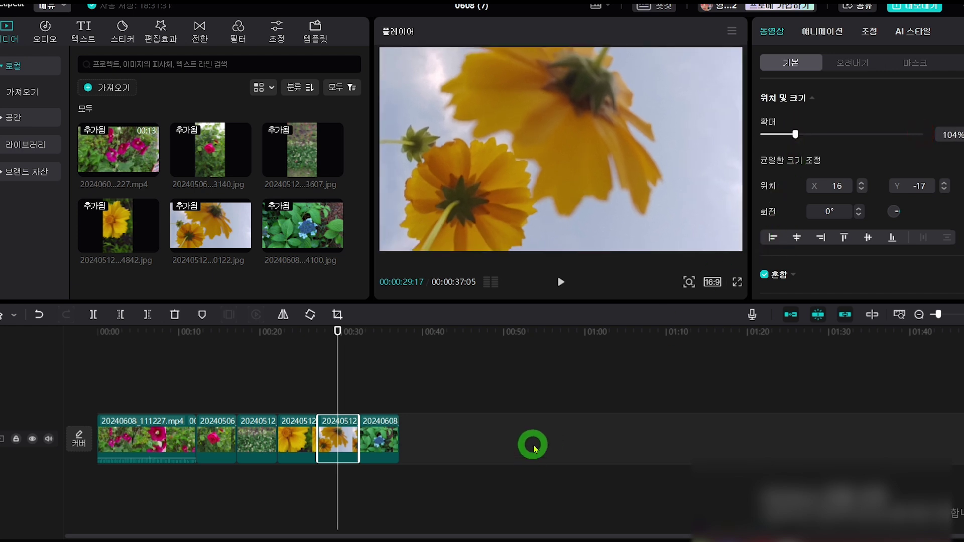
# Step: Scale the last clip, the blue hydrangea photo, to 114%
pyautogui.moveTo(338, 332); pyautogui.dragTo(380, 332)
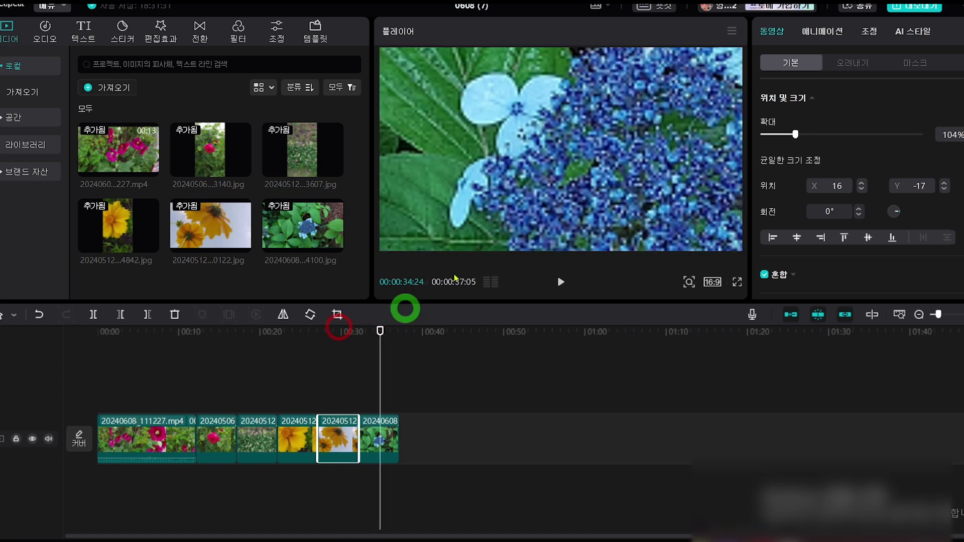
pyautogui.click(393, 435)
pyautogui.moveTo(915, 134); pyautogui.dragTo(787, 149)
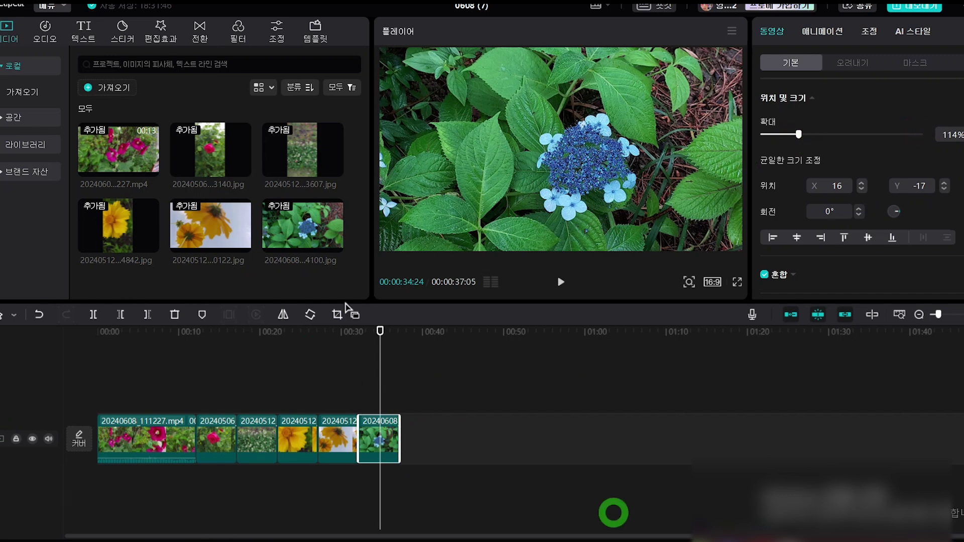
# Step: Scale the hollyhock video at the start of the timeline to 112%
pyautogui.moveTo(380, 331); pyautogui.dragTo(142, 333)
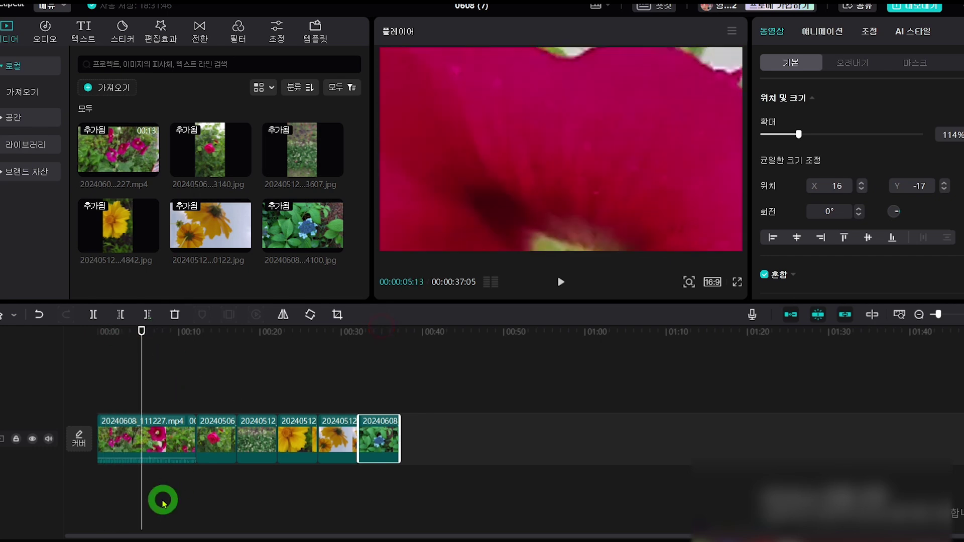
pyautogui.click(328, 498)
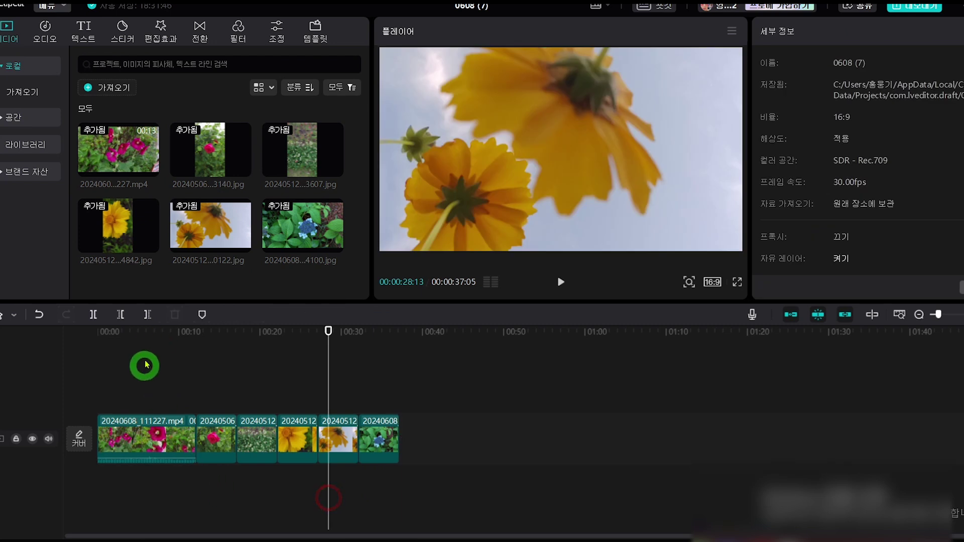
pyautogui.click(150, 331)
pyautogui.click(147, 447)
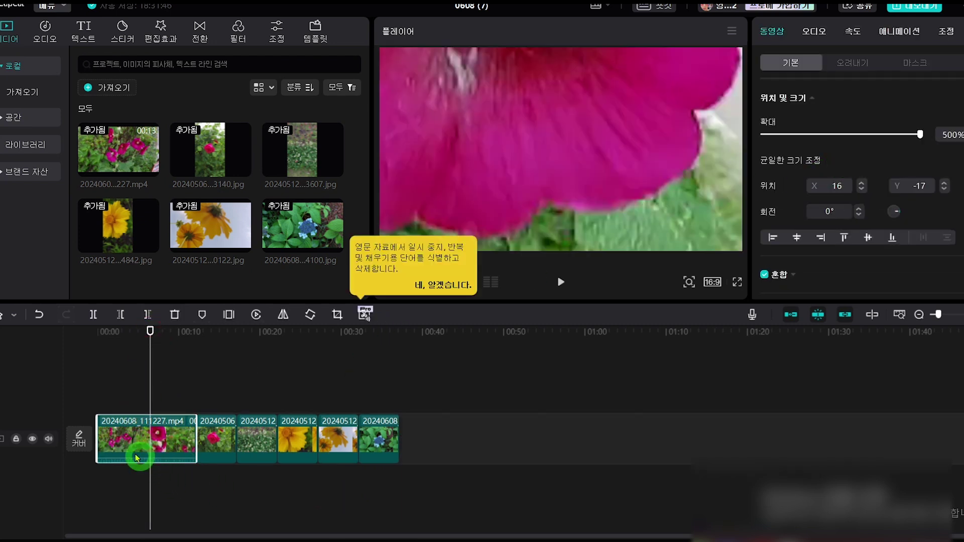
pyautogui.moveTo(916, 134); pyautogui.dragTo(798, 136)
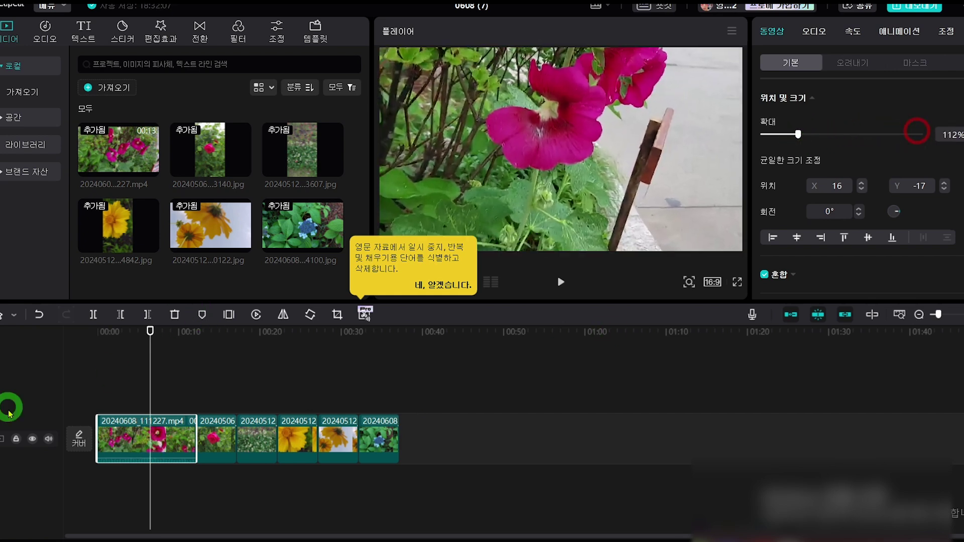
# Step: Check the framing of the rose photo and the hollyhock video in the preview
pyautogui.click(213, 330)
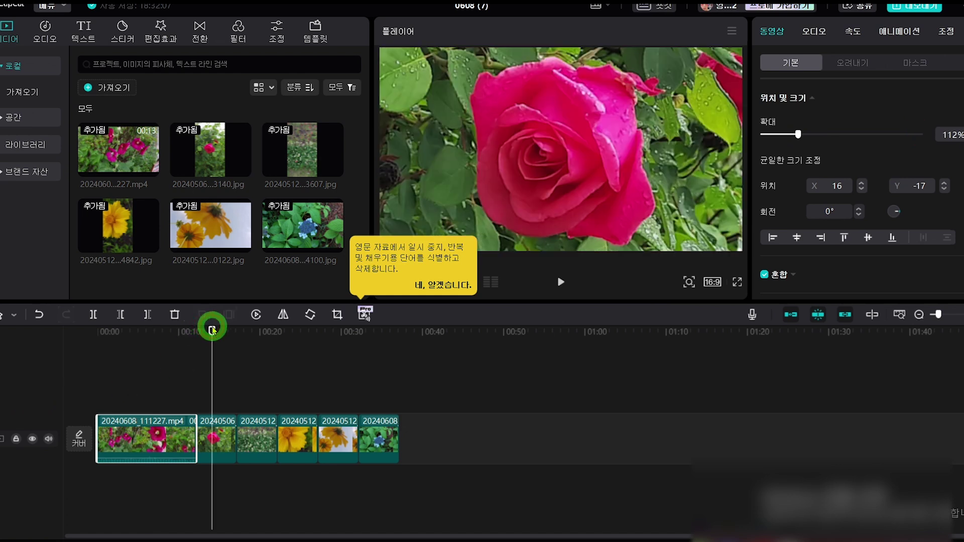
pyautogui.click(127, 333)
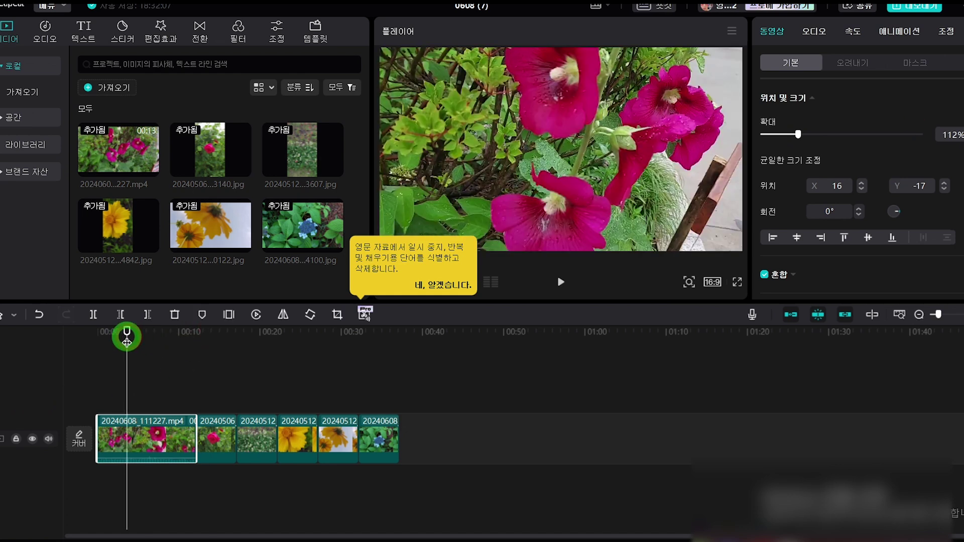
pyautogui.moveTo(127, 342); pyautogui.dragTo(151, 342)
# Step: Examine the hollyhock video's basic adjustment settings, from LUT and skin tone protection to the colour and lightness controls
pyautogui.click(152, 439)
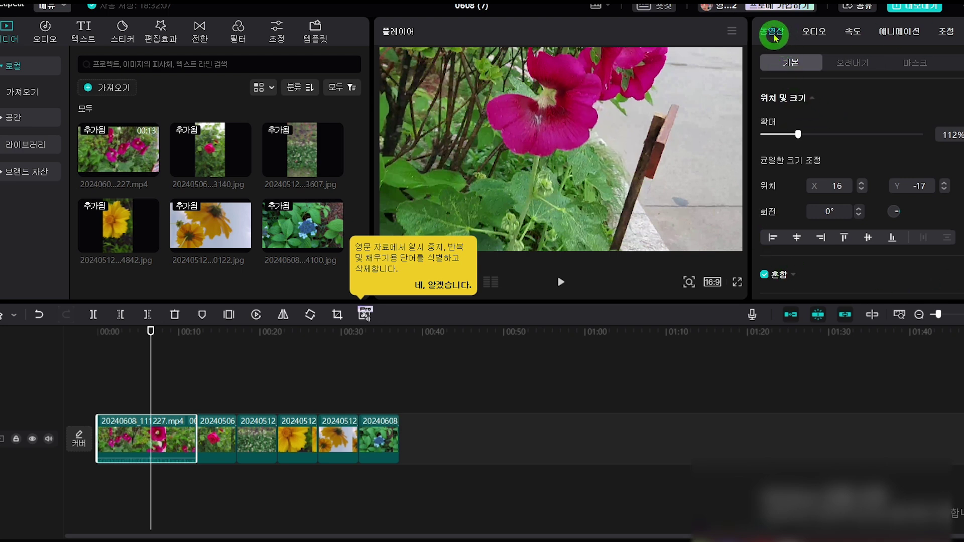
pyautogui.click(946, 32)
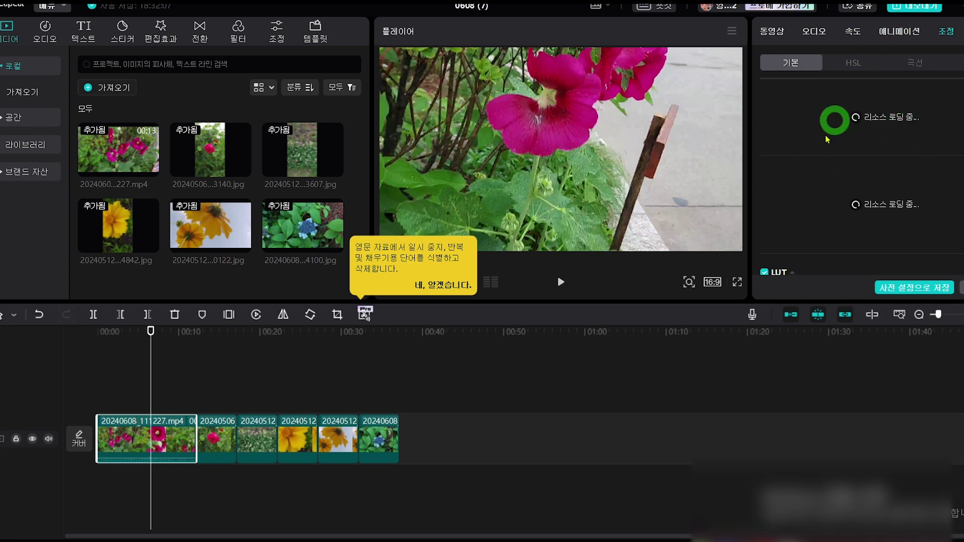
pyautogui.scroll(-3, 796, 159)
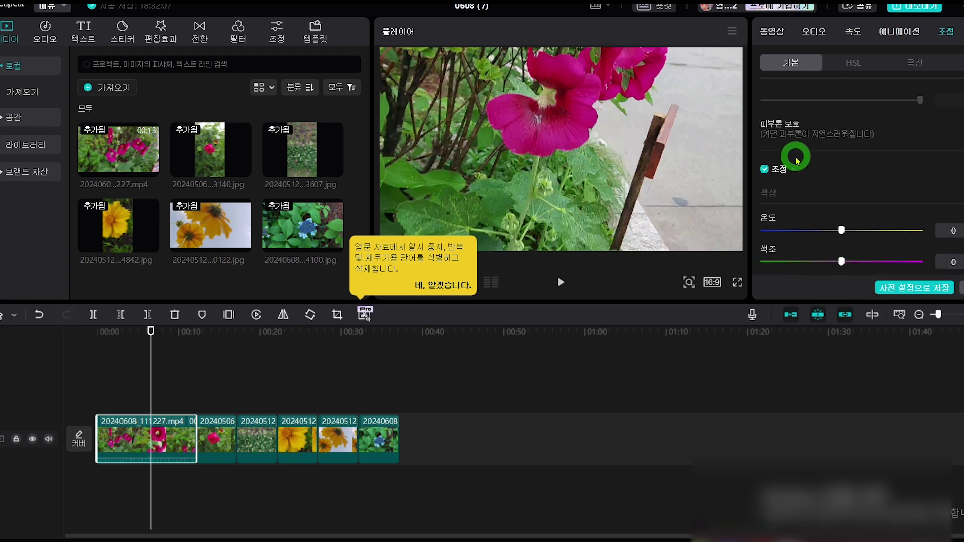
pyautogui.scroll(3, 794, 152)
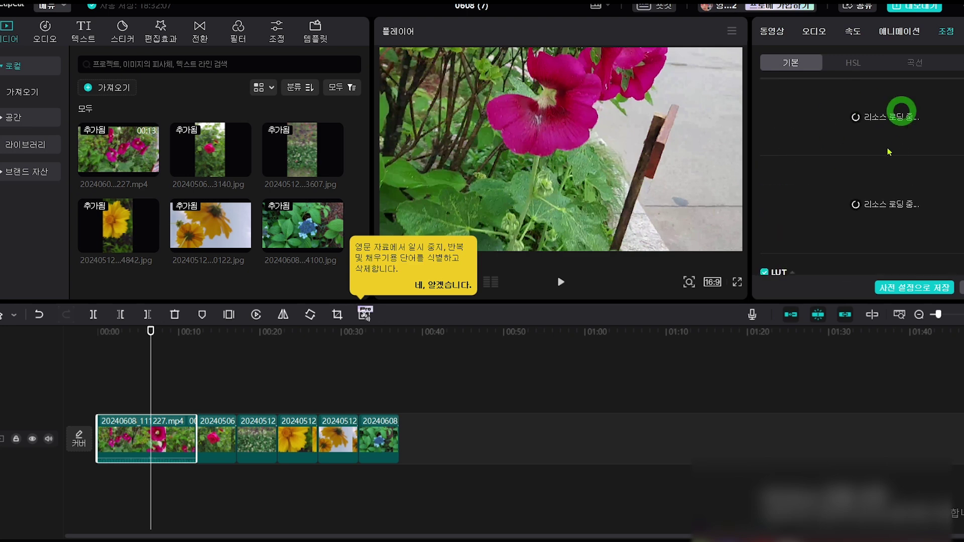
pyautogui.scroll(-3, 791, 157)
pyautogui.scroll(2, 791, 156)
pyautogui.scroll(-5, 791, 156)
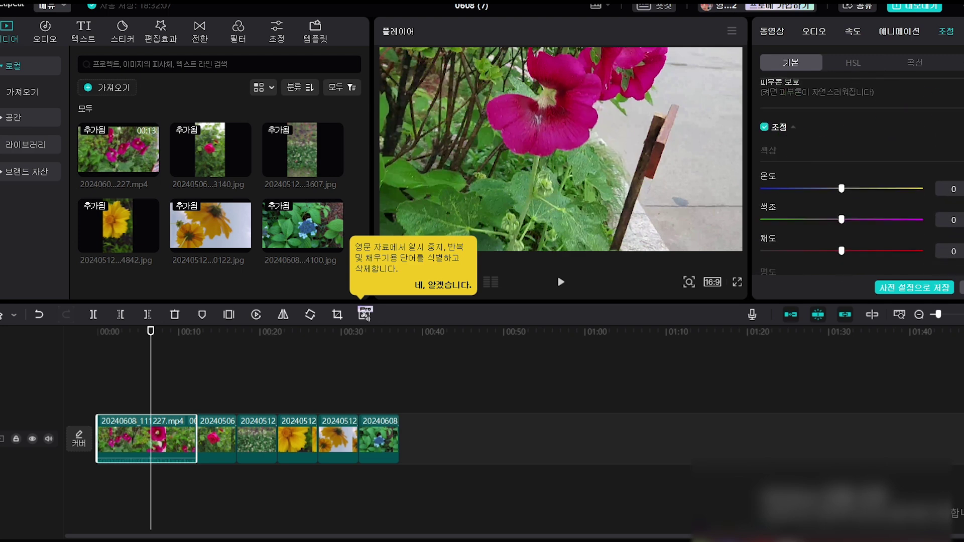
pyautogui.scroll(3, 781, 181)
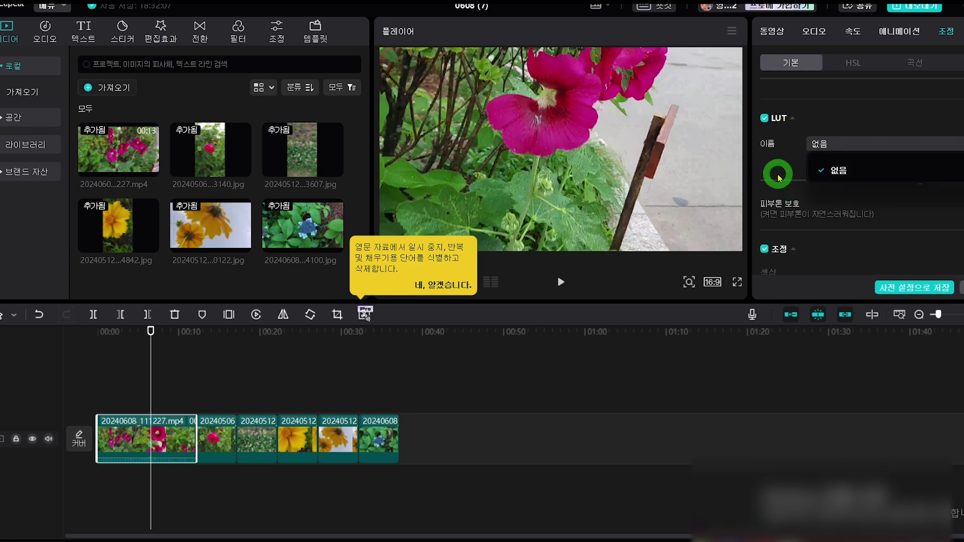
pyautogui.click(774, 171)
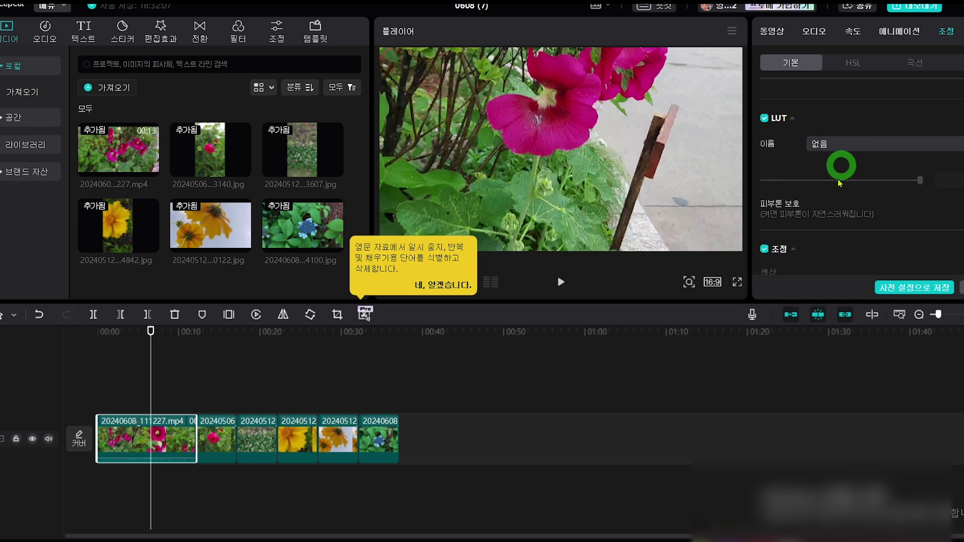
pyautogui.scroll(-5, 805, 221)
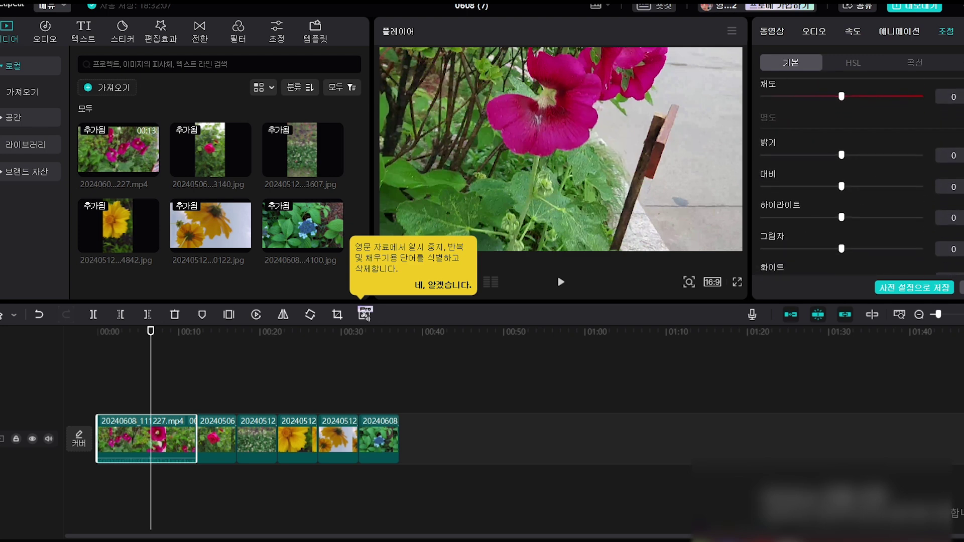
pyautogui.scroll(3, 853, 176)
pyautogui.scroll(2, 821, 112)
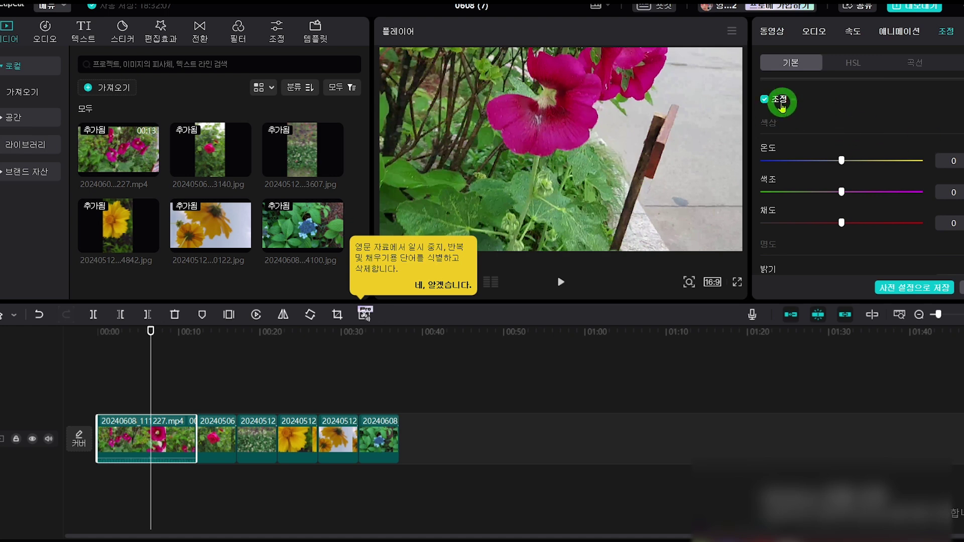
# Step: Set the hollyhock video's temperature (온도) to 13, tint (색조) to -42 and saturation (채도) to 11
pyautogui.moveTo(848, 160); pyautogui.dragTo(860, 162)
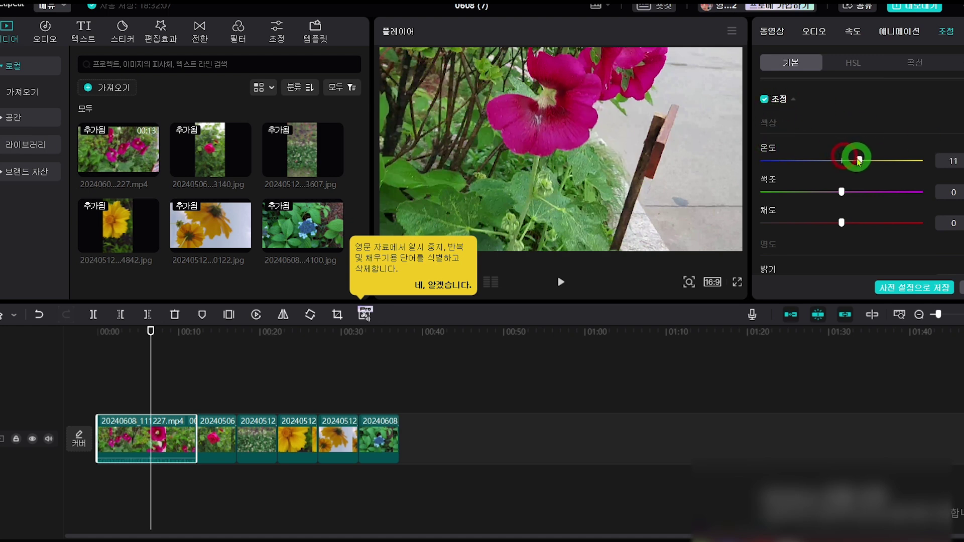
pyautogui.click(843, 194)
pyautogui.moveTo(844, 193); pyautogui.dragTo(777, 200)
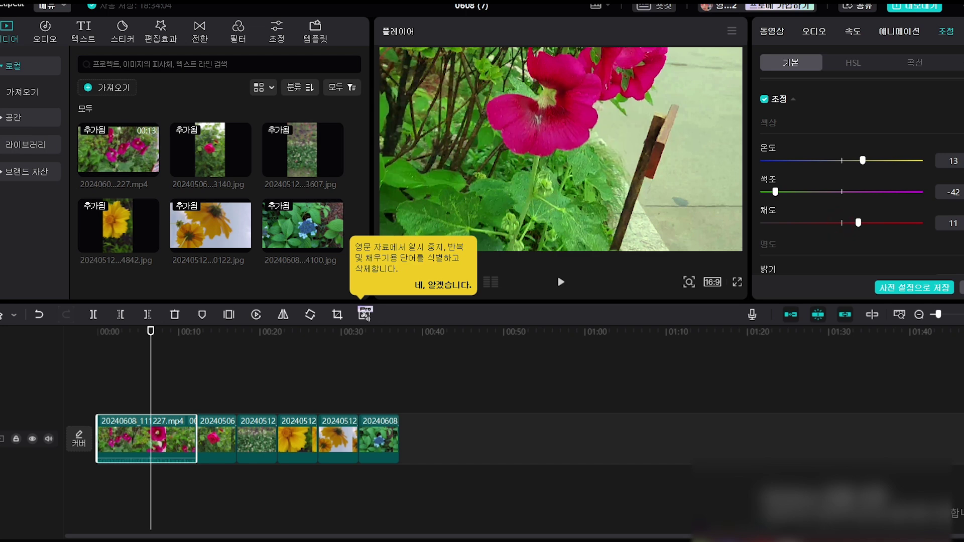
# Step: Set the hollyhock video's brightness (밝기) to 8 and contrast (대비) to 8
pyautogui.scroll(-3, 862, 184)
pyautogui.moveTo(842, 175); pyautogui.dragTo(863, 175)
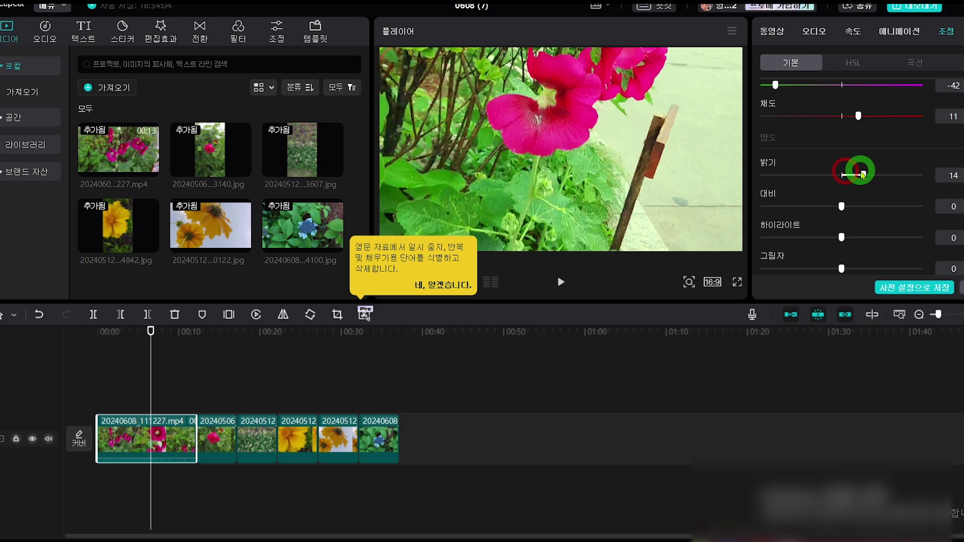
pyautogui.moveTo(842, 207); pyautogui.dragTo(856, 206)
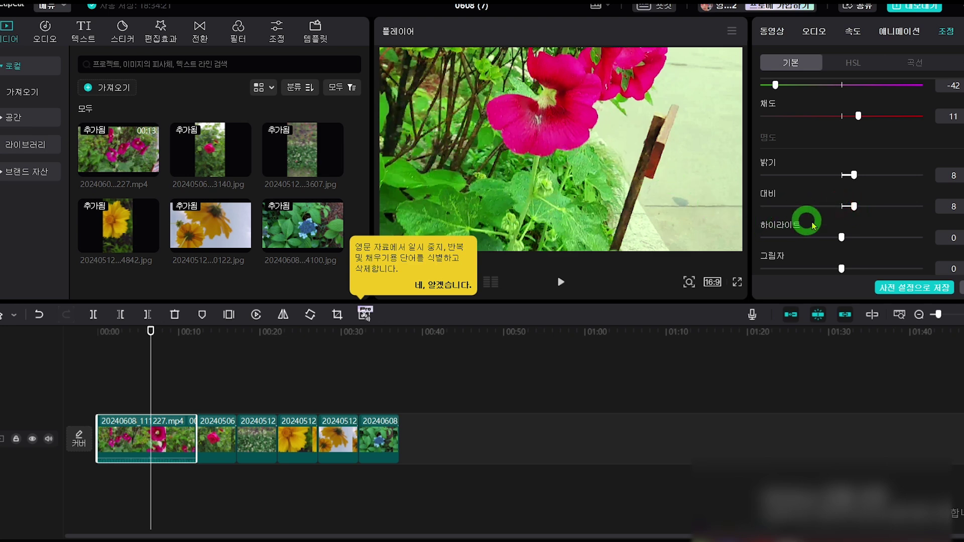
pyautogui.click(841, 237)
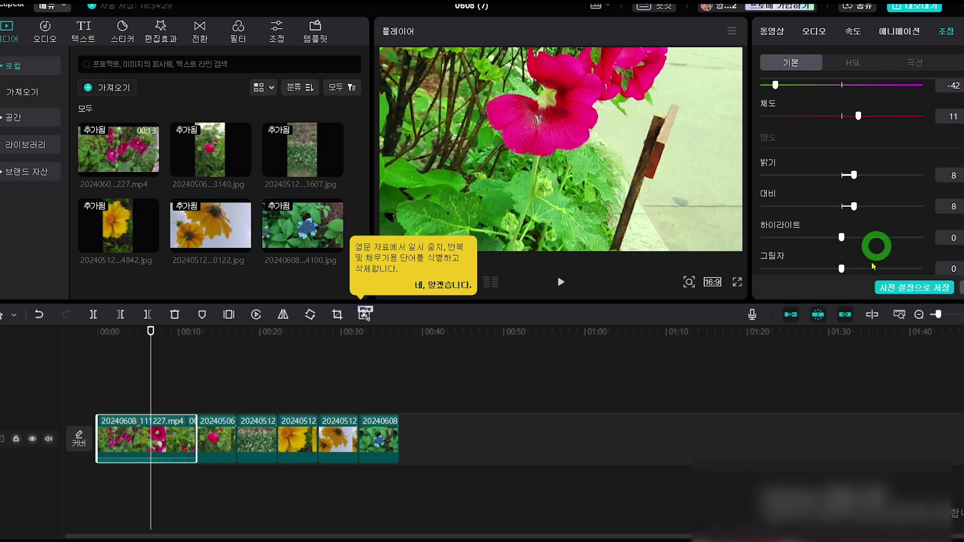
# Step: Look through the remaining lightness controls of the hollyhock video and set its lighting (조명) to 4
pyautogui.scroll(-3, 807, 238)
pyautogui.scroll(-4, 805, 238)
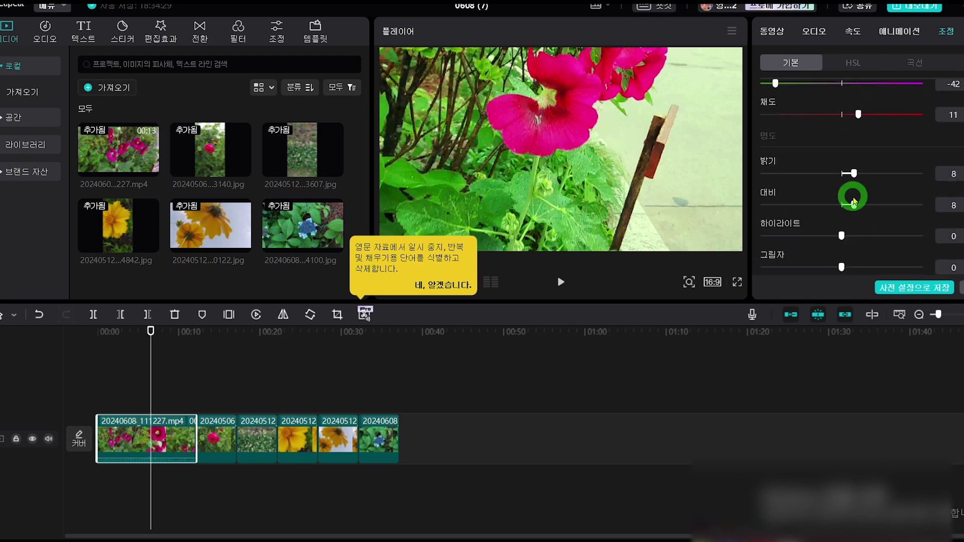
pyautogui.scroll(7, 854, 199)
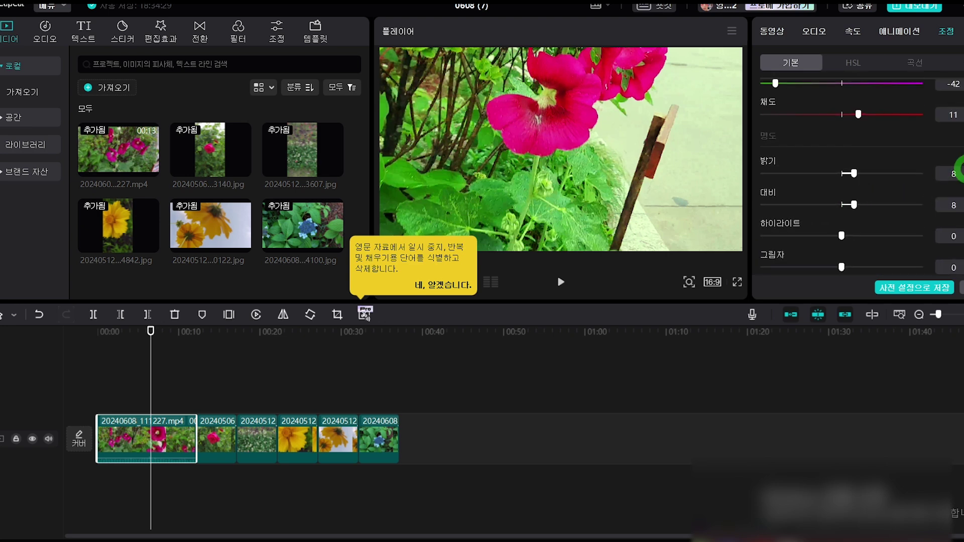
pyautogui.scroll(-3, 854, 176)
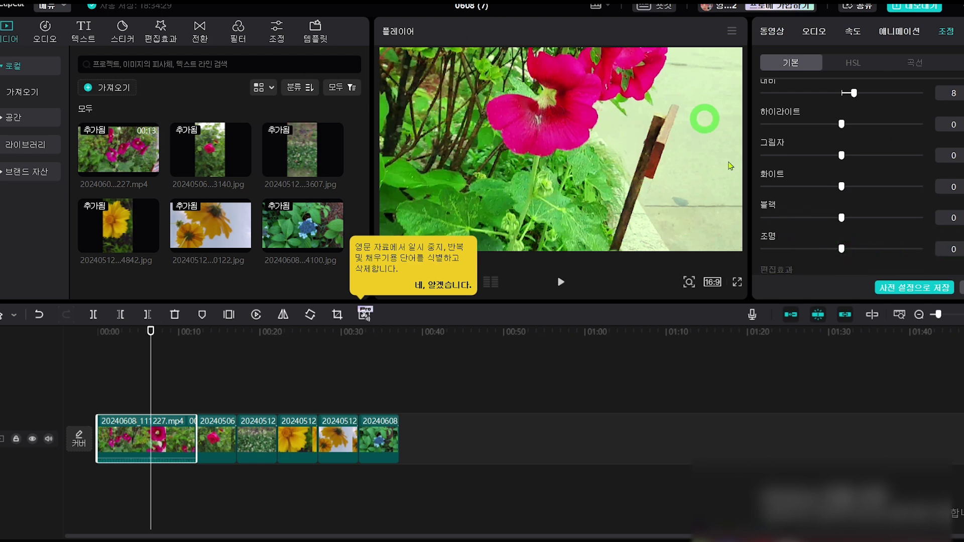
pyautogui.click(845, 244)
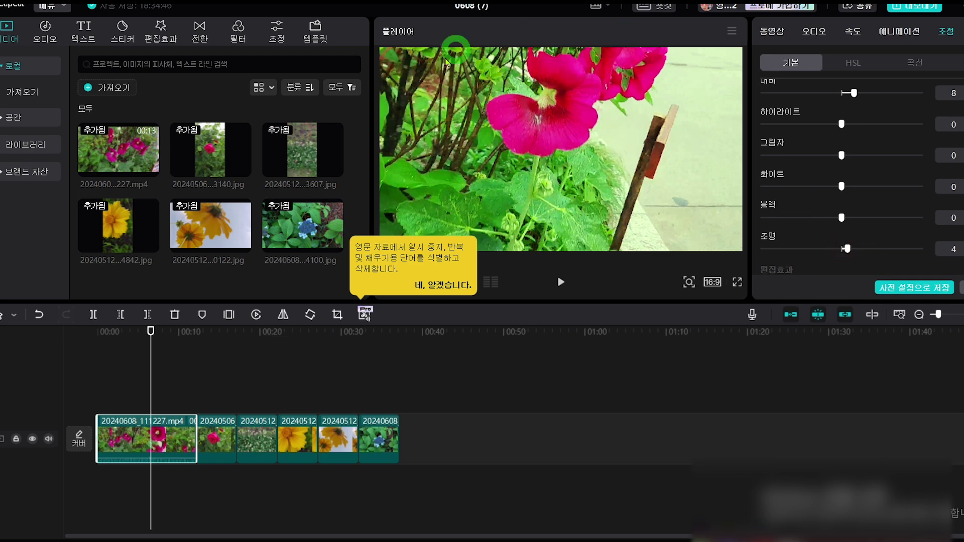
# Step: Set the rose photo clip's temperature (온도) to 18 and tint (색조) to 12
pyautogui.moveTo(150, 329); pyautogui.dragTo(213, 352)
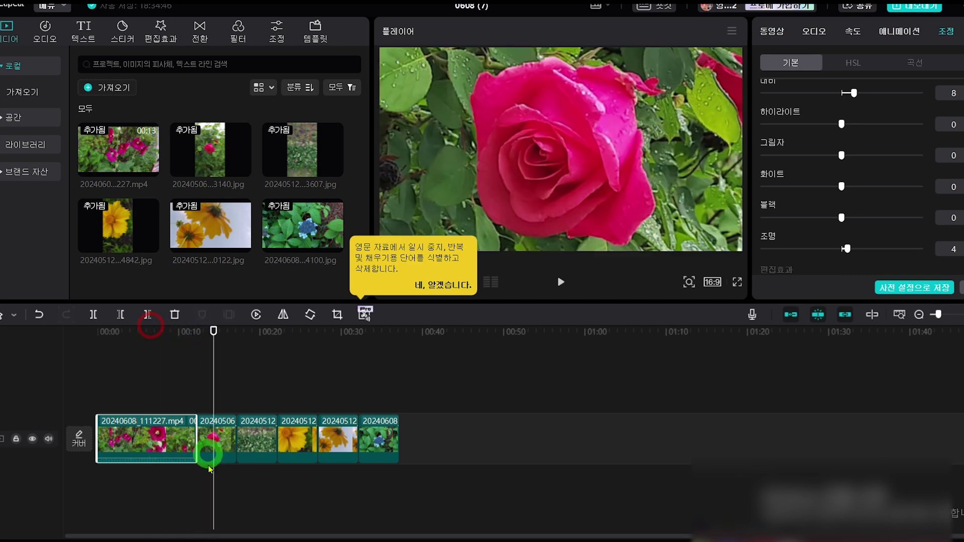
pyautogui.click(215, 436)
pyautogui.moveTo(214, 330); pyautogui.dragTo(216, 330)
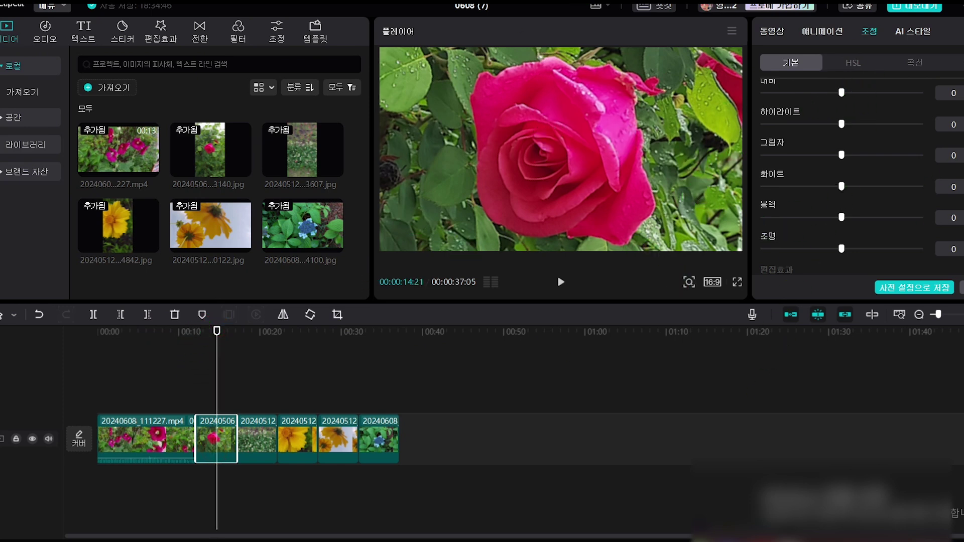
pyautogui.scroll(5, 834, 206)
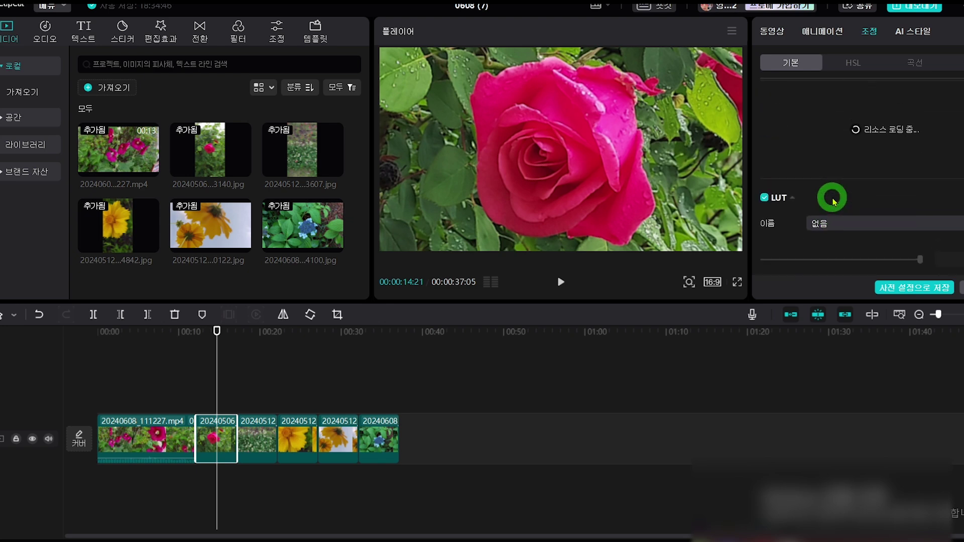
pyautogui.scroll(-2, 832, 199)
pyautogui.moveTo(843, 114); pyautogui.dragTo(867, 114)
pyautogui.moveTo(838, 144); pyautogui.dragTo(860, 145)
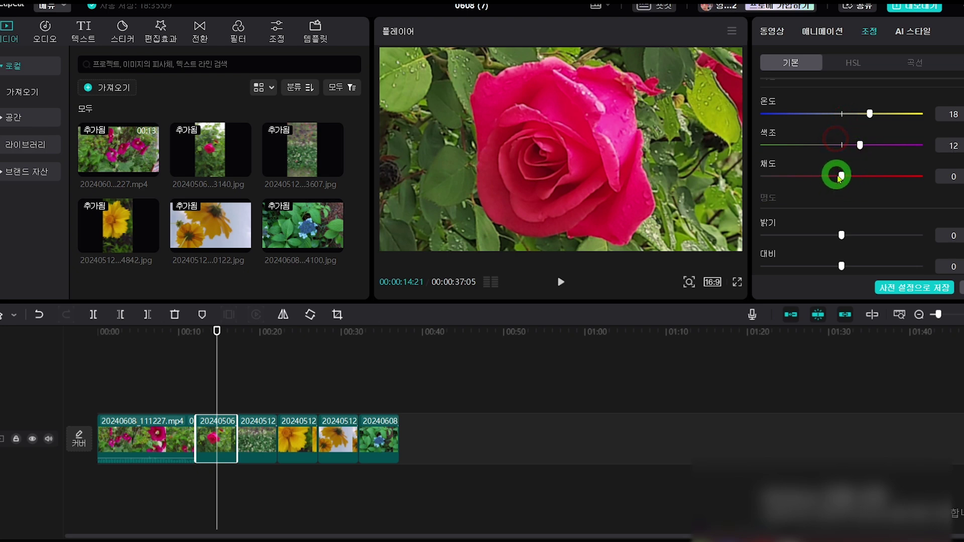
# Step: Try a saturation (채도) of -50 on the rose photo, and settle on 12
pyautogui.moveTo(854, 177); pyautogui.dragTo(419, 171)
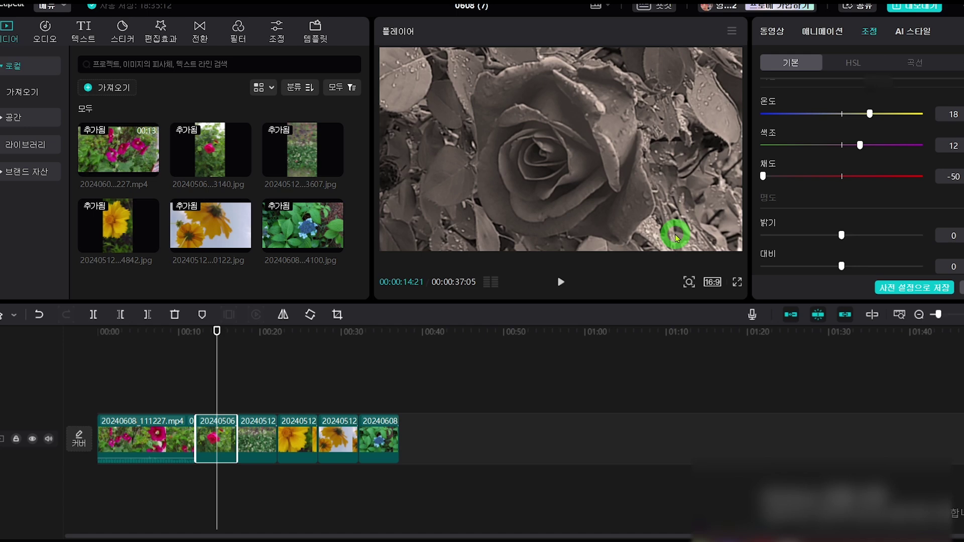
pyautogui.moveTo(763, 176); pyautogui.dragTo(865, 180)
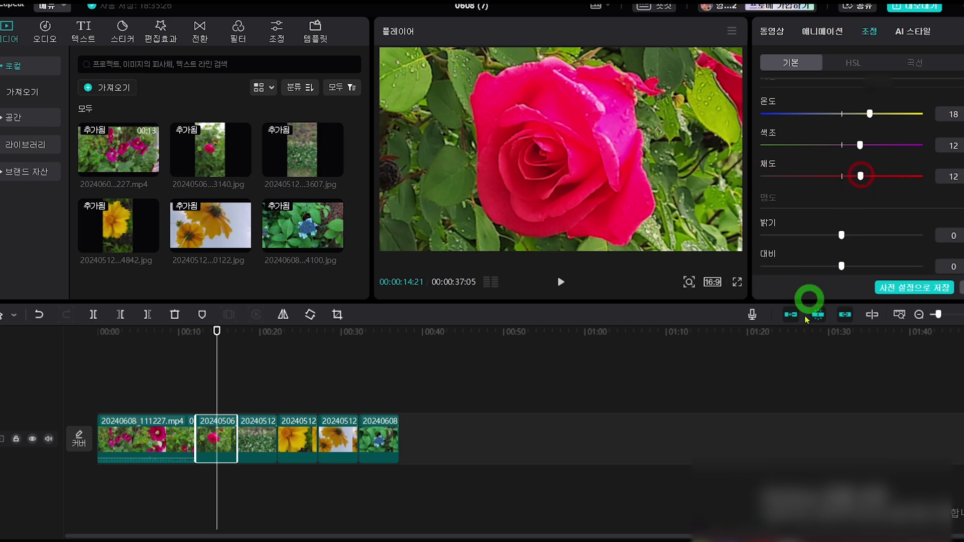
# Step: Set the rose photo's brightness (밝기) to 6 and contrast (대비) to 4
pyautogui.moveTo(844, 237); pyautogui.dragTo(844, 266)
pyautogui.scroll(-5, 848, 236)
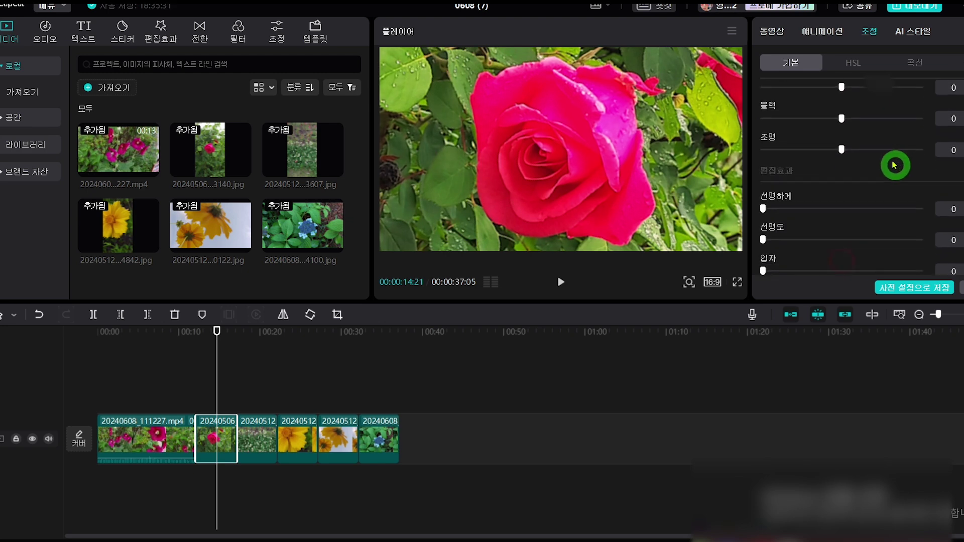
pyautogui.scroll(4, 880, 204)
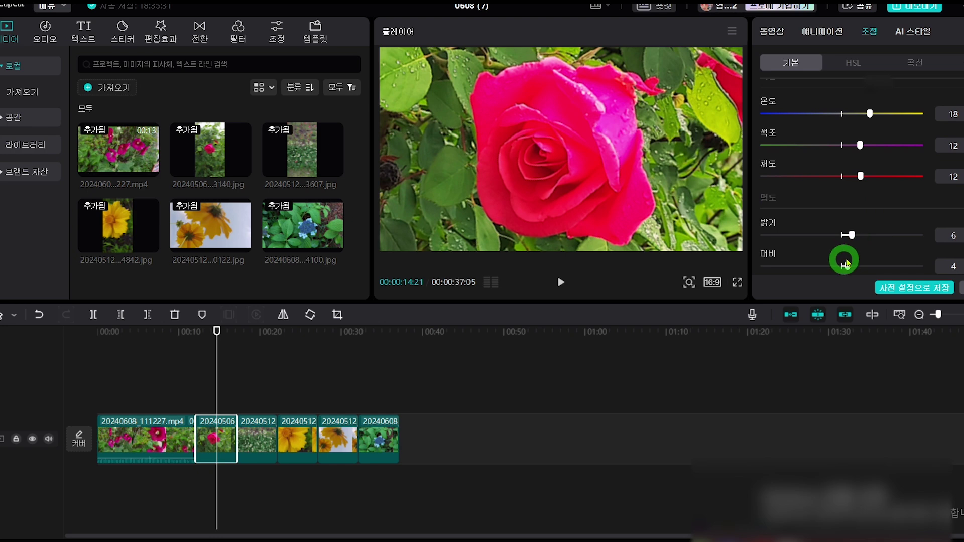
# Step: Look through the rose photo's remaining lightness controls and set its lighting (조명) to 8
pyautogui.scroll(-5, 871, 234)
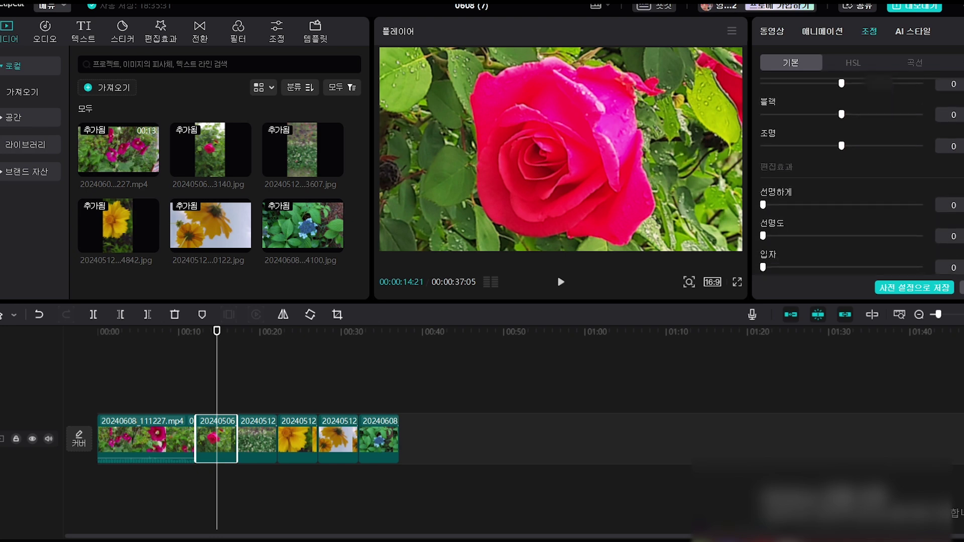
pyautogui.scroll(1, 853, 176)
pyautogui.scroll(3, 845, 107)
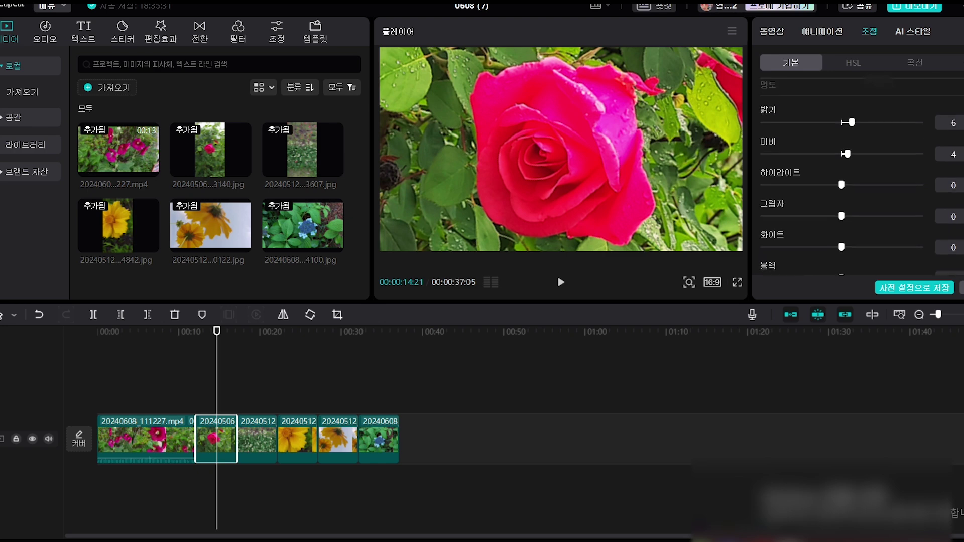
pyautogui.scroll(-1, 854, 176)
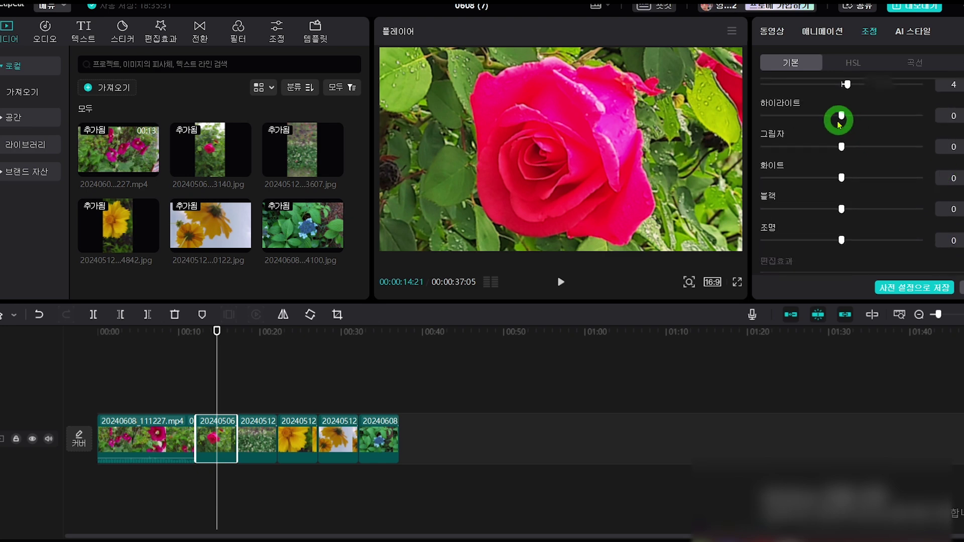
pyautogui.moveTo(854, 242); pyautogui.dragTo(857, 243)
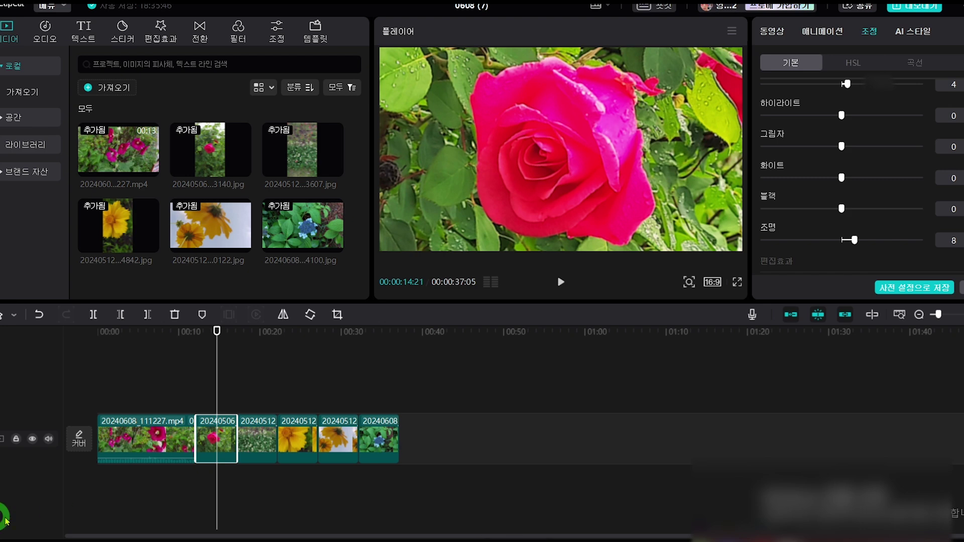
# Step: View the white clover photo, and select the blue hydrangea photo at the timeline's end with the playhead at 00:00:34:12
pyautogui.click(216, 330)
pyautogui.moveTo(232, 339); pyautogui.dragTo(259, 335)
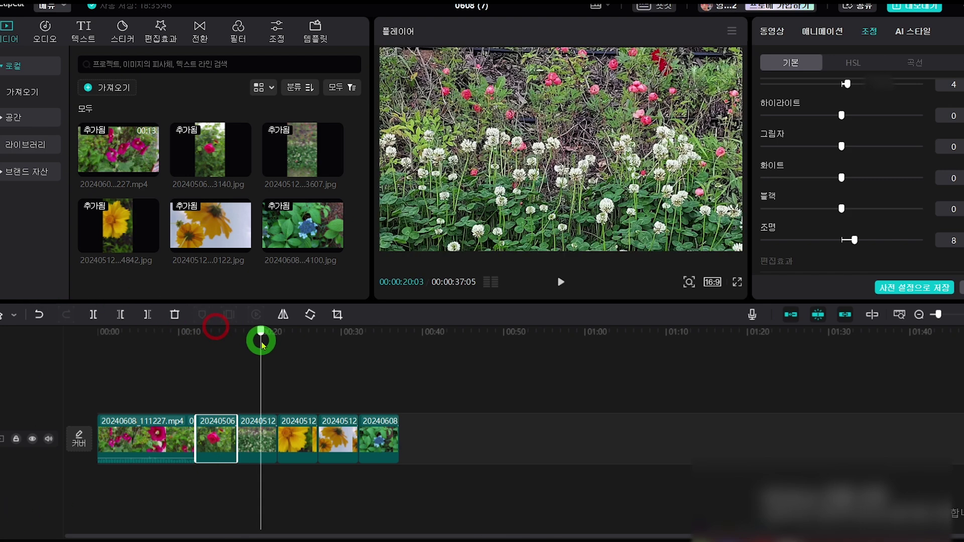
pyautogui.click(247, 432)
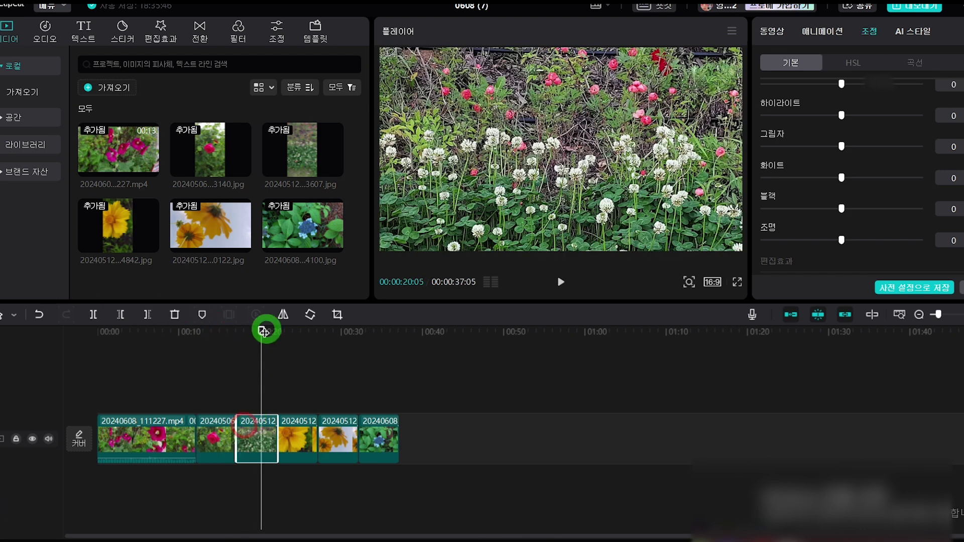
pyautogui.moveTo(262, 332)
pyautogui.mouseDown()
pyautogui.moveTo(374, 327)
pyautogui.moveTo(374, 344)
pyautogui.moveTo(377, 330)
pyautogui.mouseUp()
pyautogui.click(382, 435)
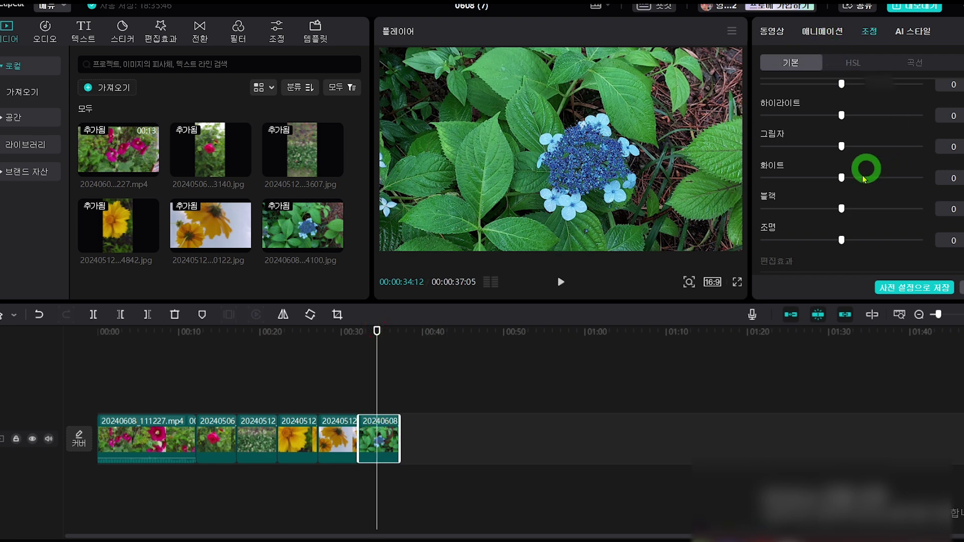
# Step: Look through the hydrangea photo's adjustment controls and set its temperature (온도) to -36
pyautogui.scroll(5, 863, 171)
pyautogui.scroll(-2, 860, 168)
pyautogui.scroll(-3, 866, 175)
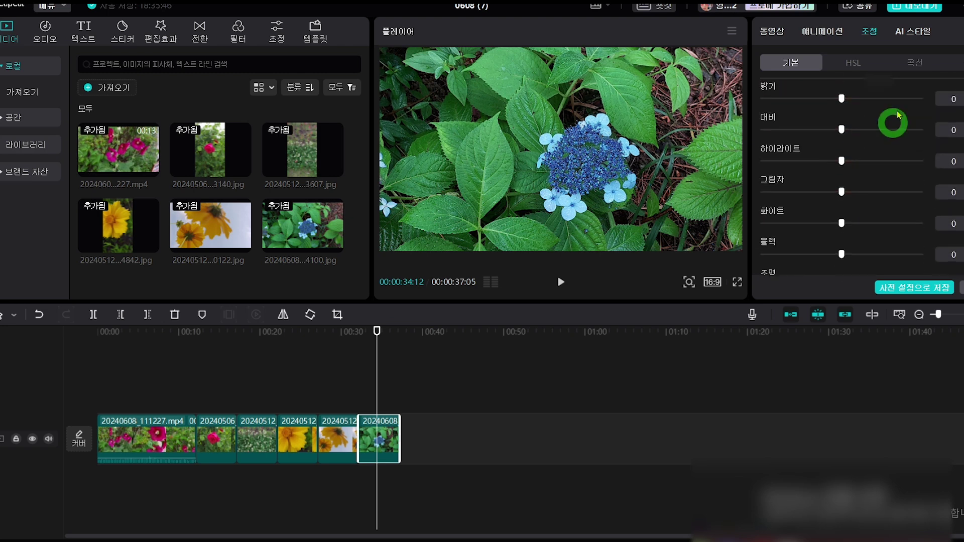
pyautogui.scroll(4, 876, 191)
pyautogui.scroll(-4, 867, 170)
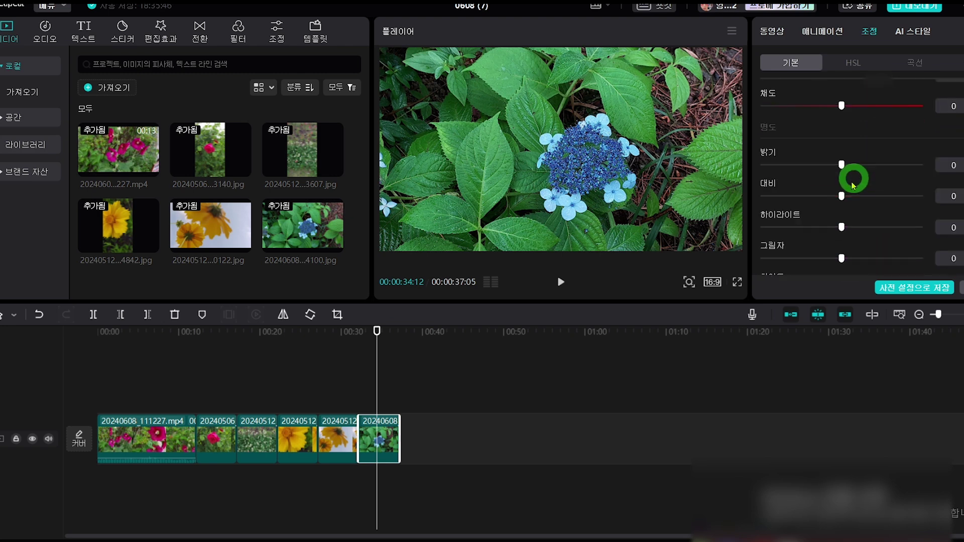
pyautogui.scroll(1, 849, 221)
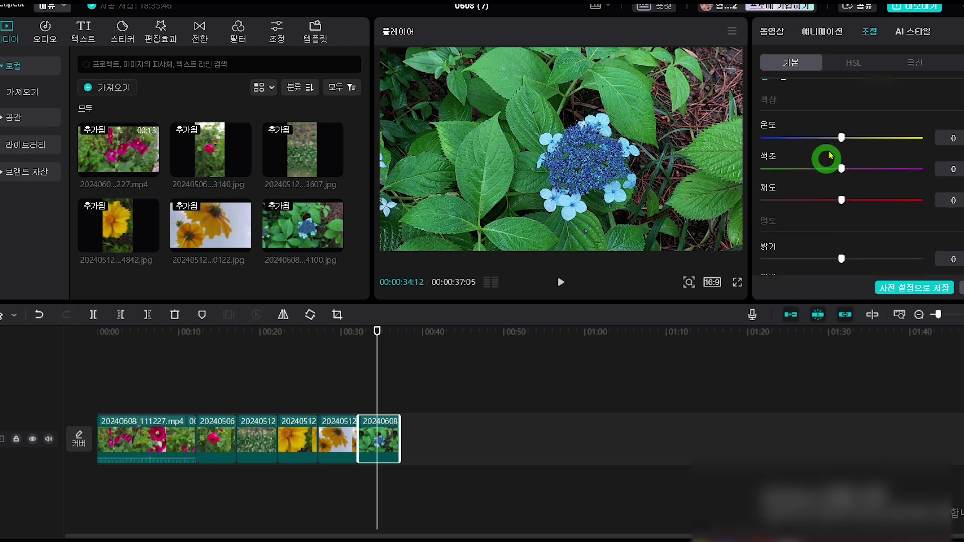
pyautogui.moveTo(828, 135); pyautogui.dragTo(817, 135)
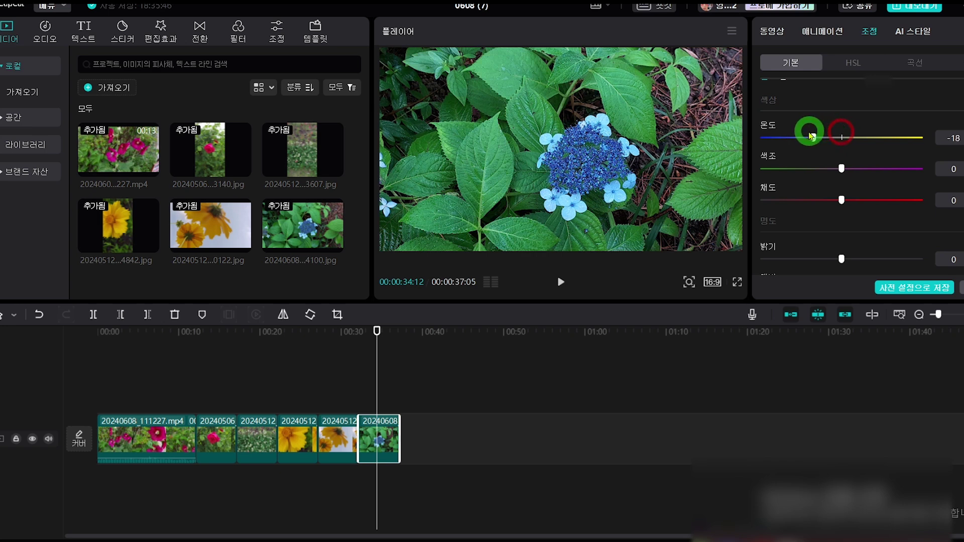
pyautogui.moveTo(811, 135); pyautogui.dragTo(789, 136)
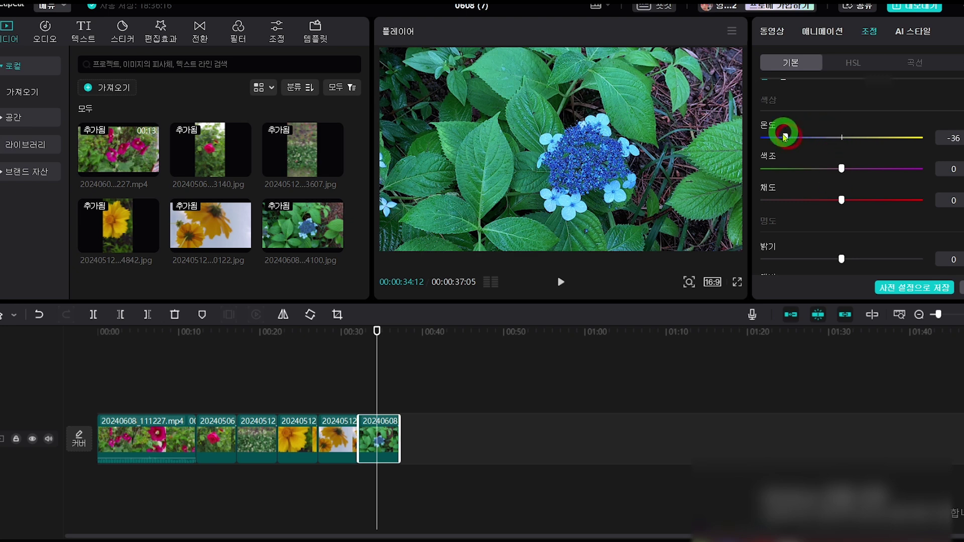
# Step: Set the hydrangea photo's tint (색조) to -35, saturation (채도) to 15 and brightness (밝기) to 19
pyautogui.moveTo(842, 169); pyautogui.dragTo(787, 168)
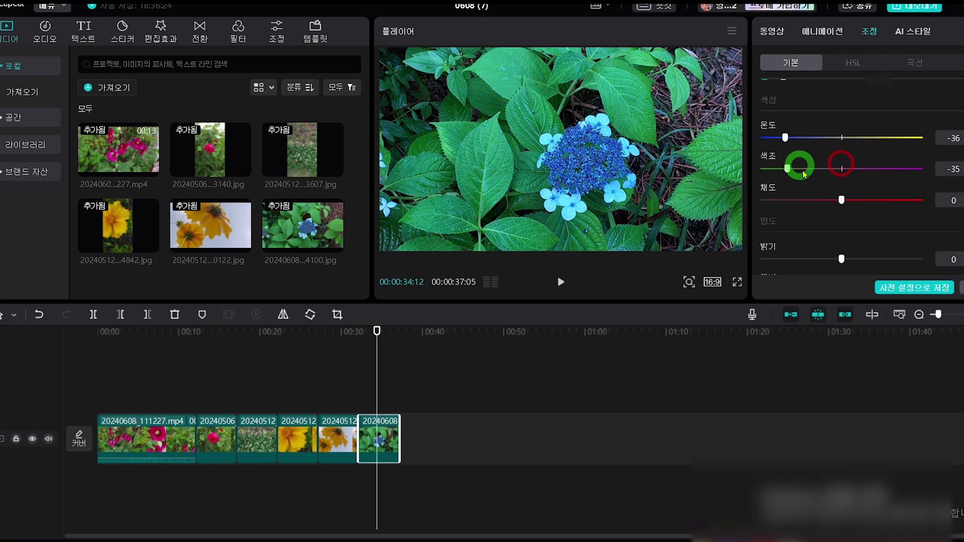
pyautogui.moveTo(841, 201); pyautogui.dragTo(872, 231)
pyautogui.moveTo(842, 259); pyautogui.dragTo(871, 259)
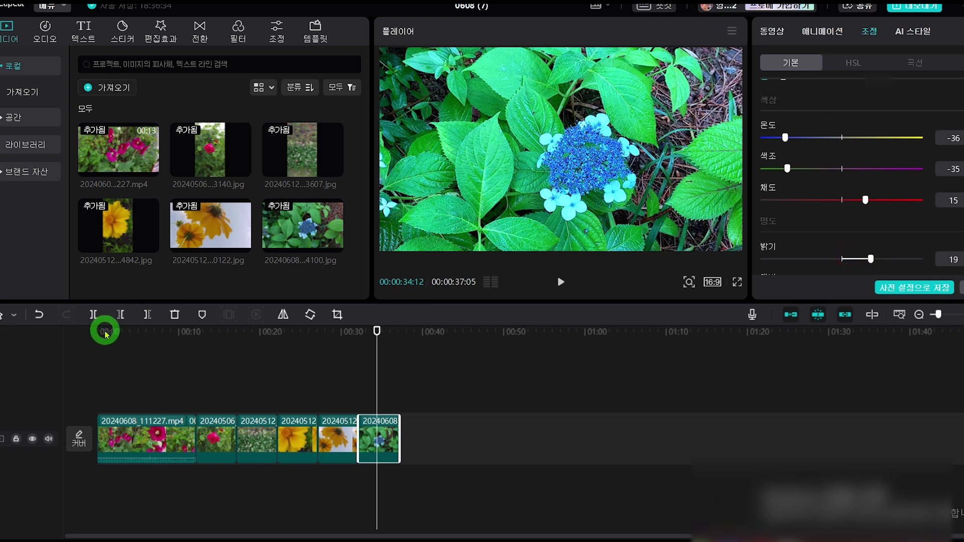
# Step: Play the adjusted timeline from the start, pause, and scrub around the cut between the hollyhock video and the rose photo
pyautogui.moveTo(105, 333)
pyautogui.mouseDown()
pyautogui.moveTo(236, 336)
pyautogui.moveTo(95, 327)
pyautogui.moveTo(217, 340)
pyautogui.moveTo(101, 340)
pyautogui.moveTo(112, 350)
pyautogui.mouseUp()
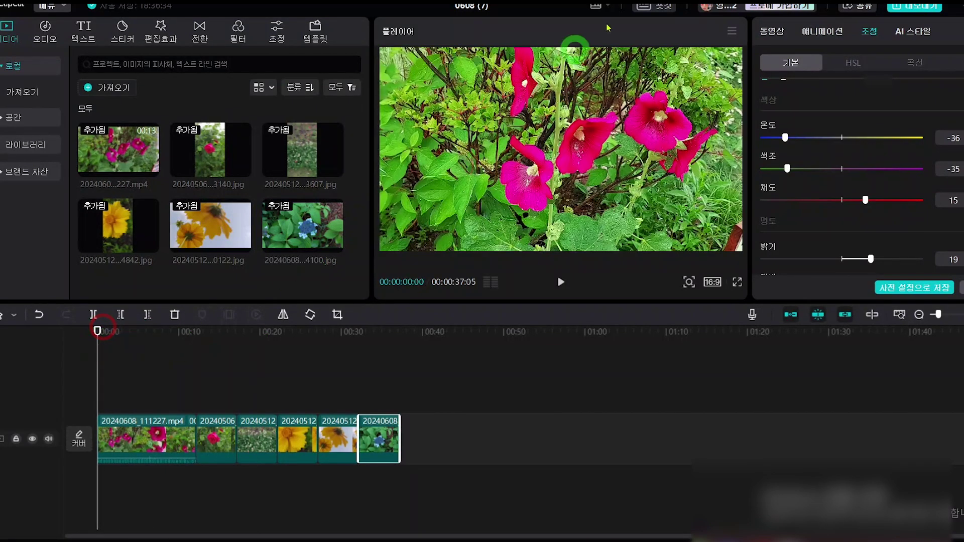
pyautogui.click(561, 282)
pyautogui.click(556, 279)
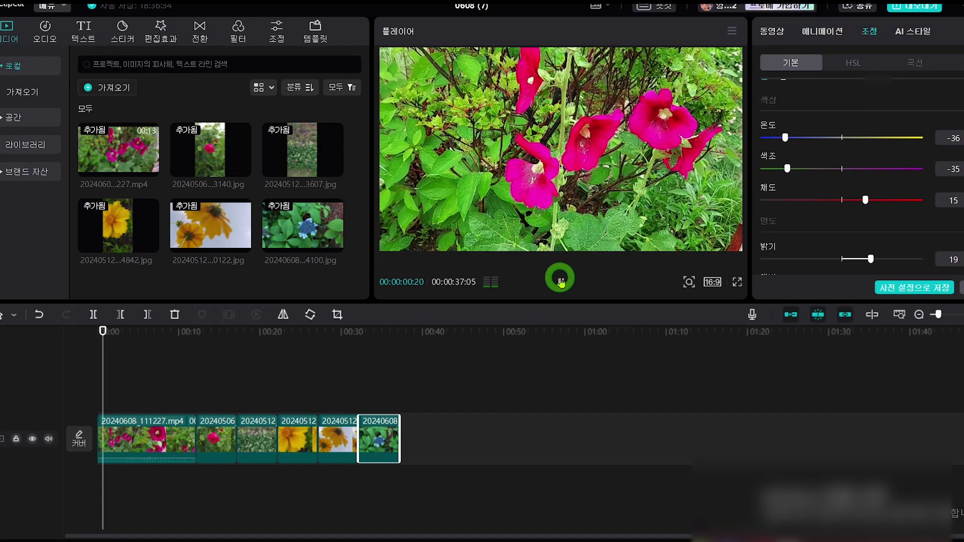
pyautogui.click(657, 381)
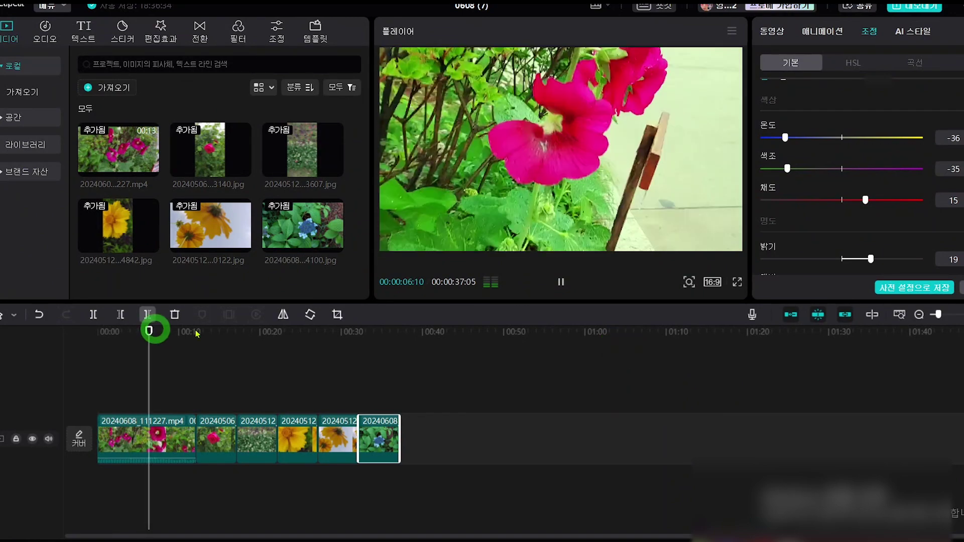
pyautogui.click(563, 286)
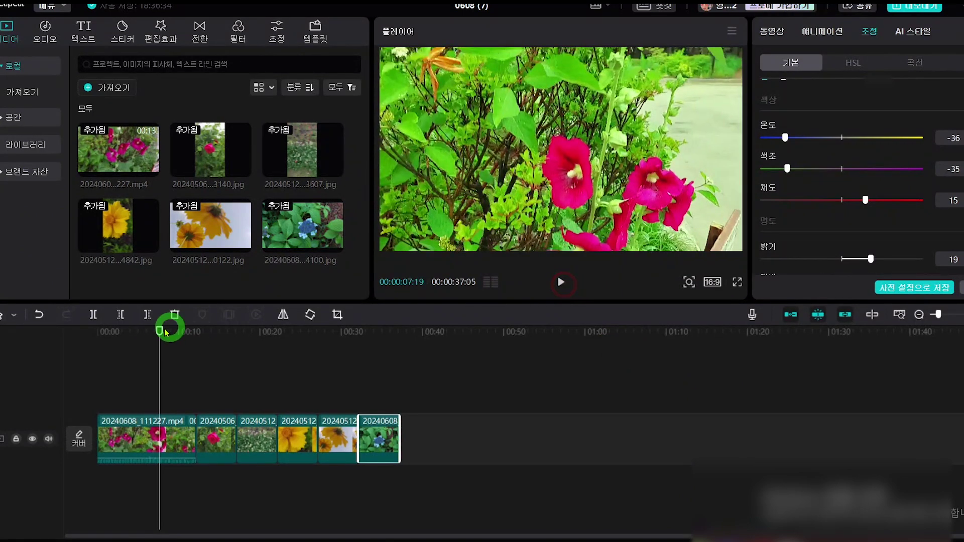
pyautogui.moveTo(158, 330); pyautogui.dragTo(196, 334)
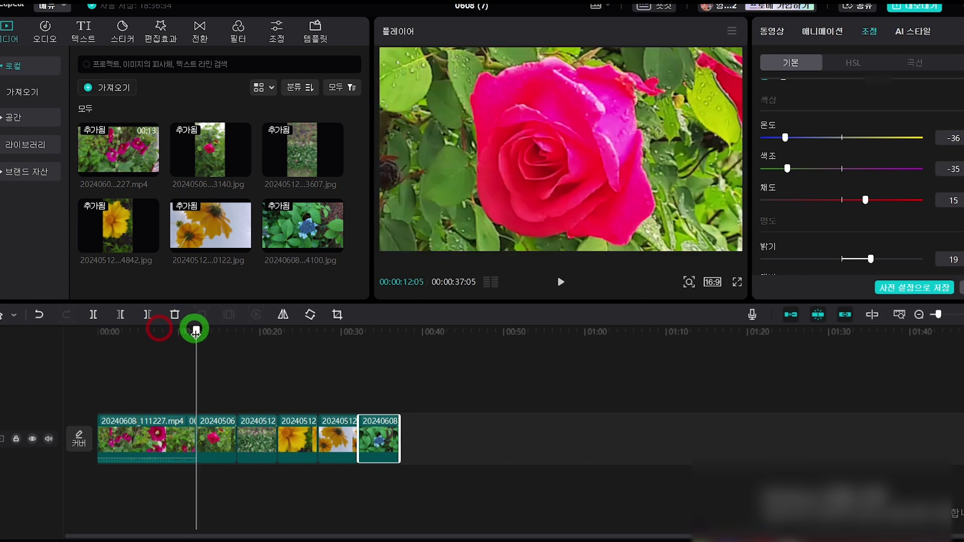
pyautogui.moveTo(203, 333); pyautogui.dragTo(176, 334)
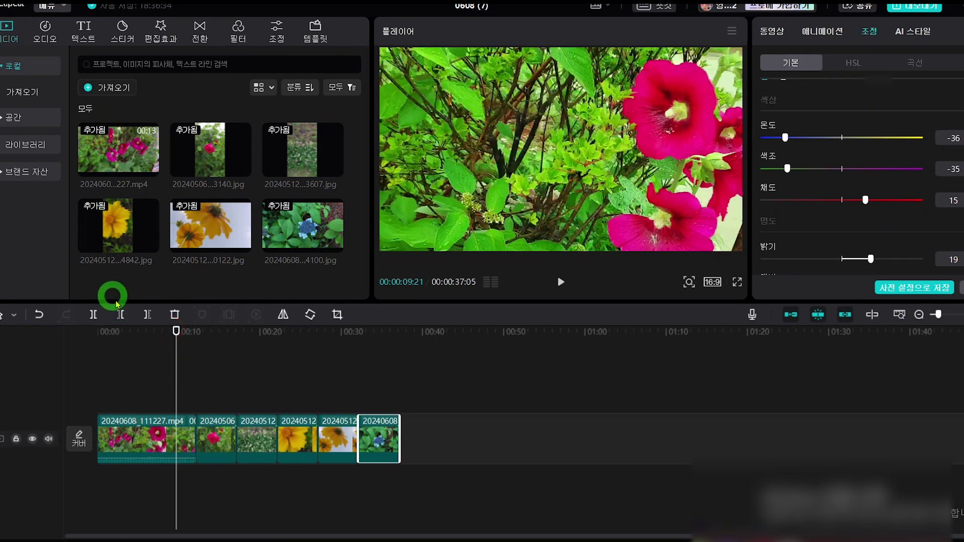
pyautogui.click(177, 329)
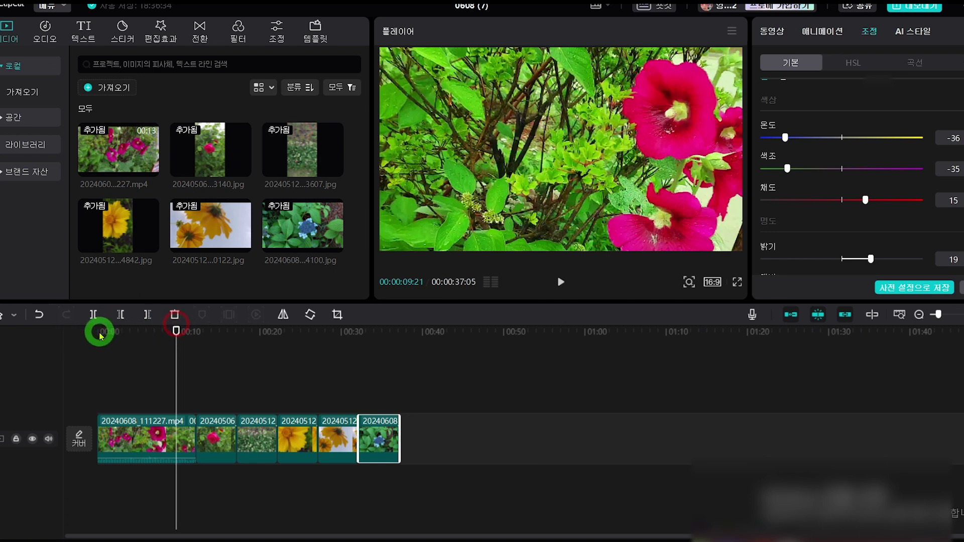
# Step: Preview the default text (기본 텍스트) and add it to a track at the start of the timeline
pyautogui.click(100, 334)
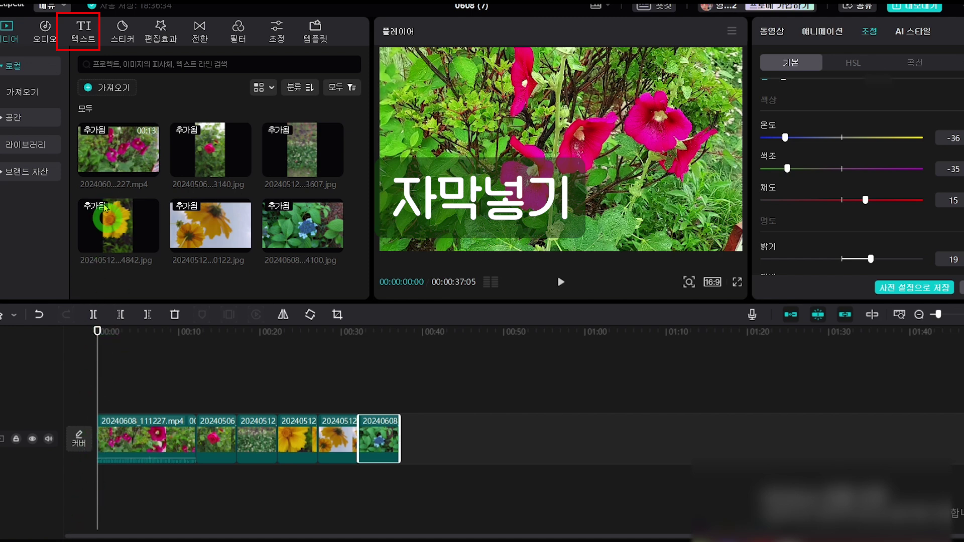
pyautogui.click(81, 34)
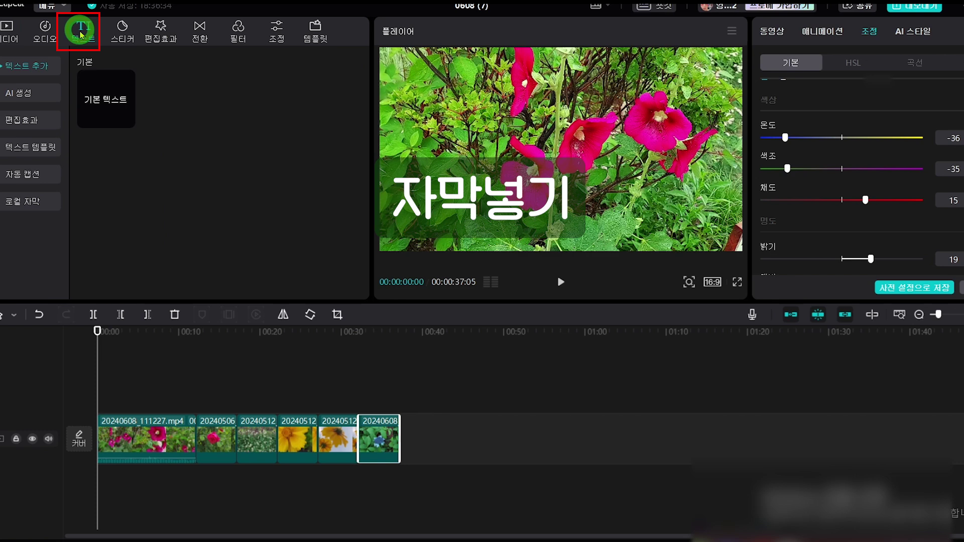
pyautogui.moveTo(102, 104)
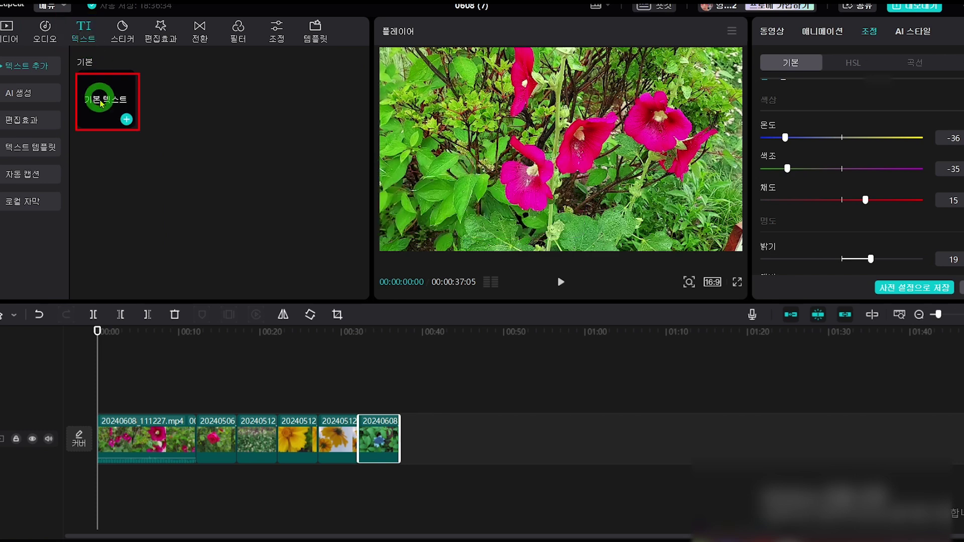
pyautogui.click(102, 103)
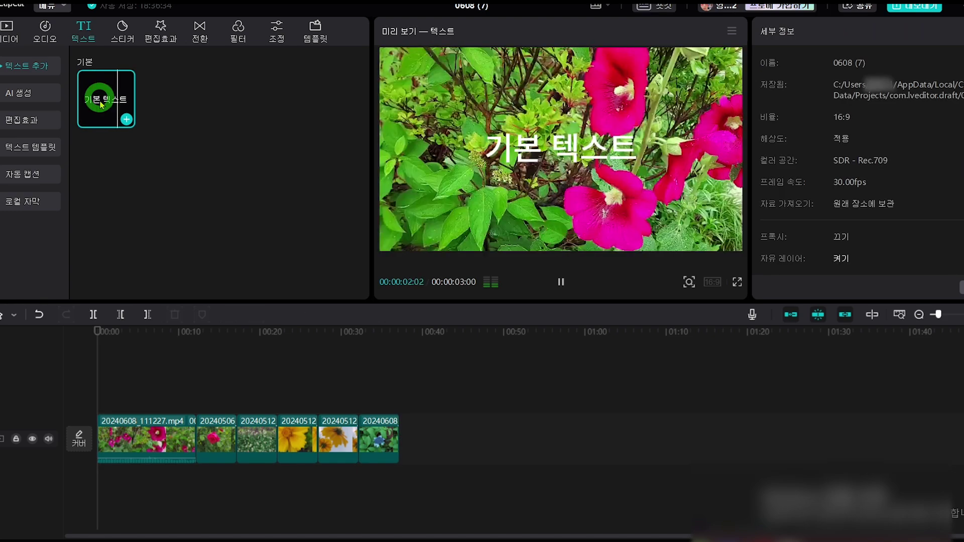
pyautogui.click(97, 330)
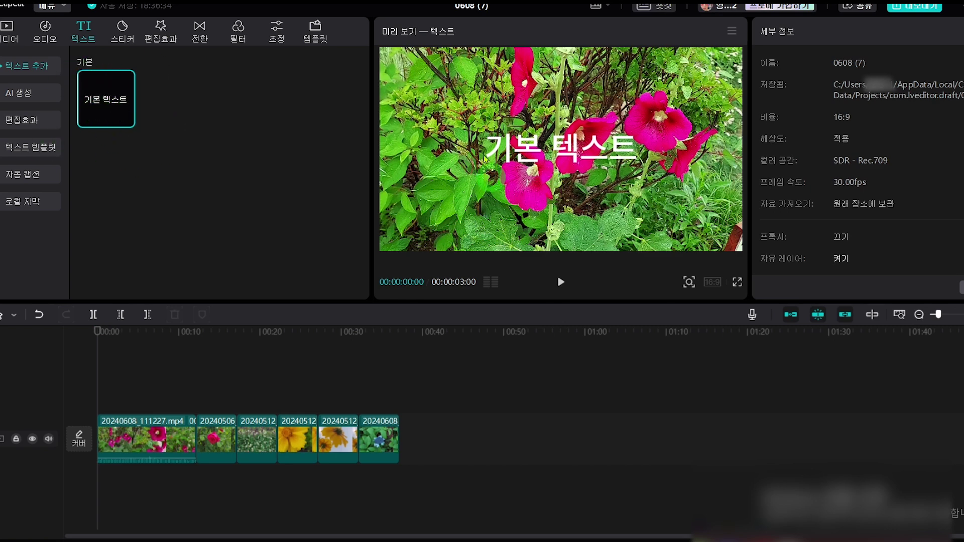
pyautogui.moveTo(115, 113)
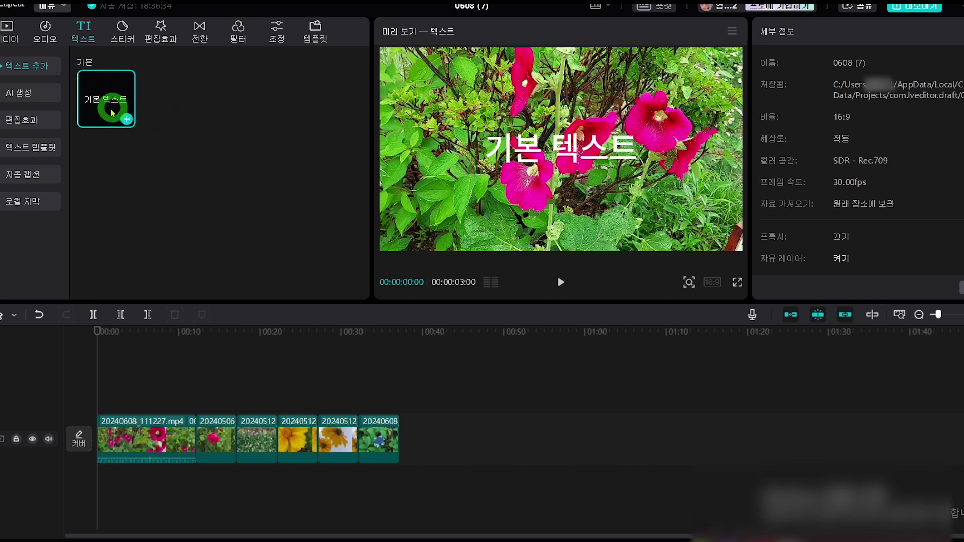
pyautogui.click(125, 123)
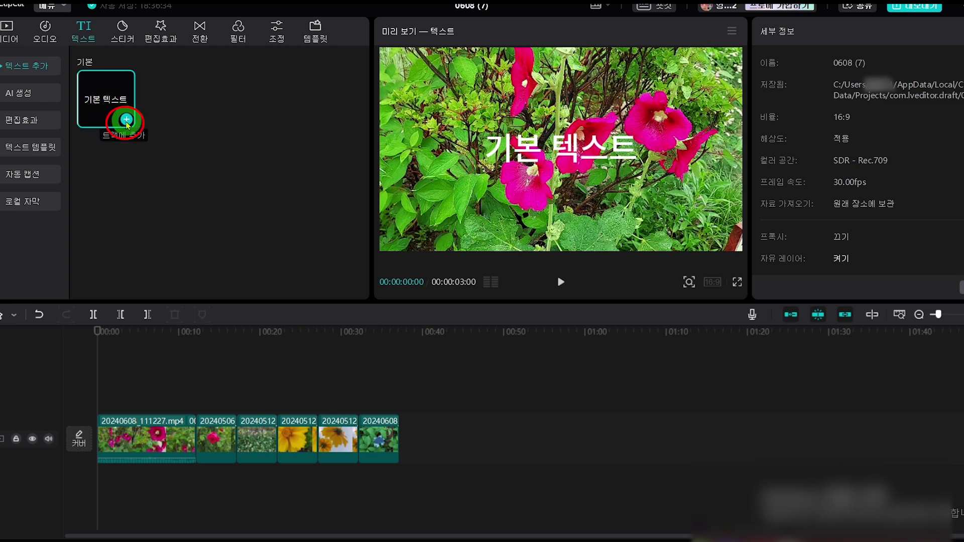
pyautogui.click(127, 122)
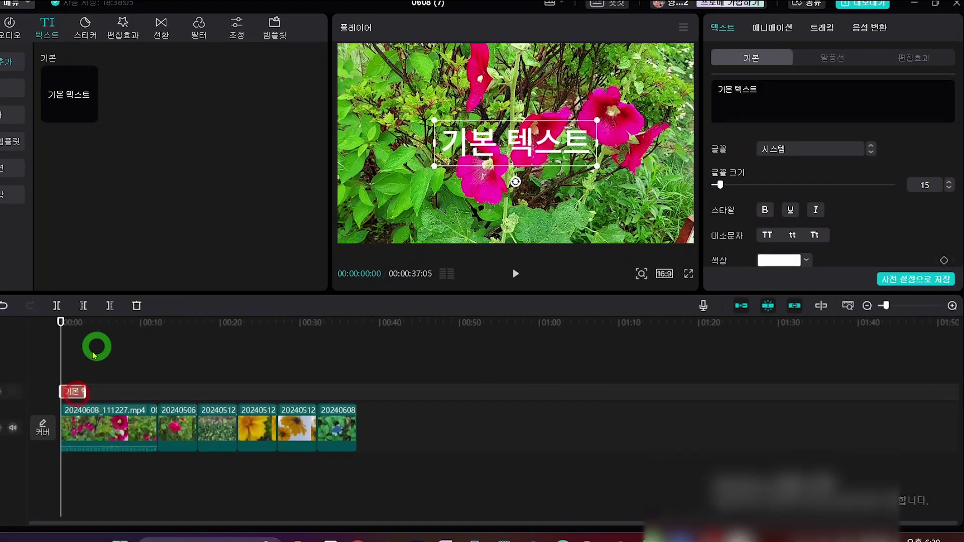
pyautogui.click(113, 403)
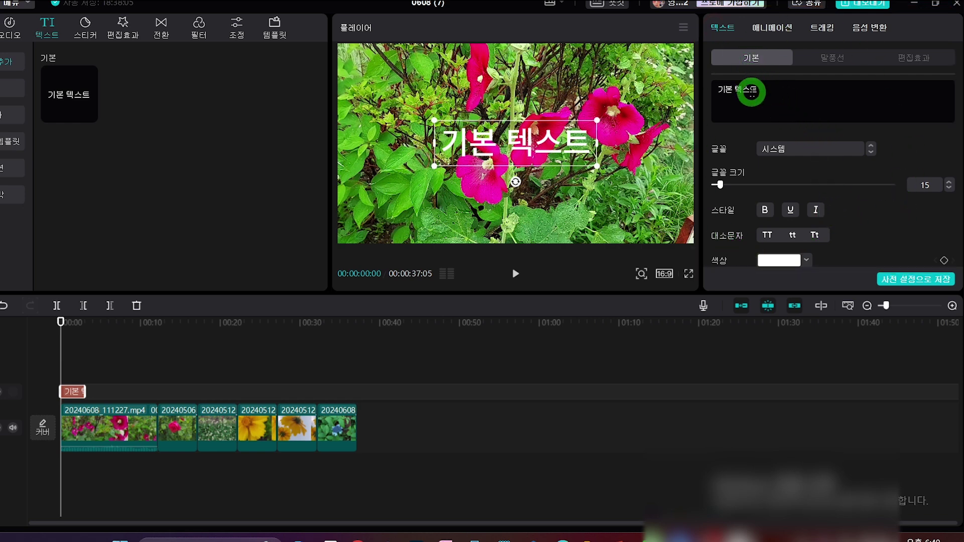
# Step: Replace the default caption text with "6월의 꽃"
pyautogui.click(770, 90)
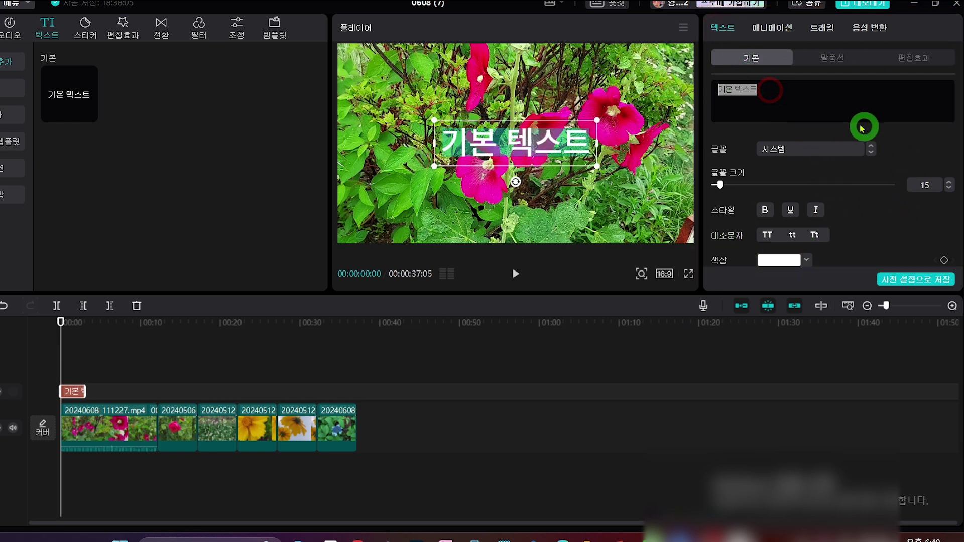
pyautogui.press('BackSpace')
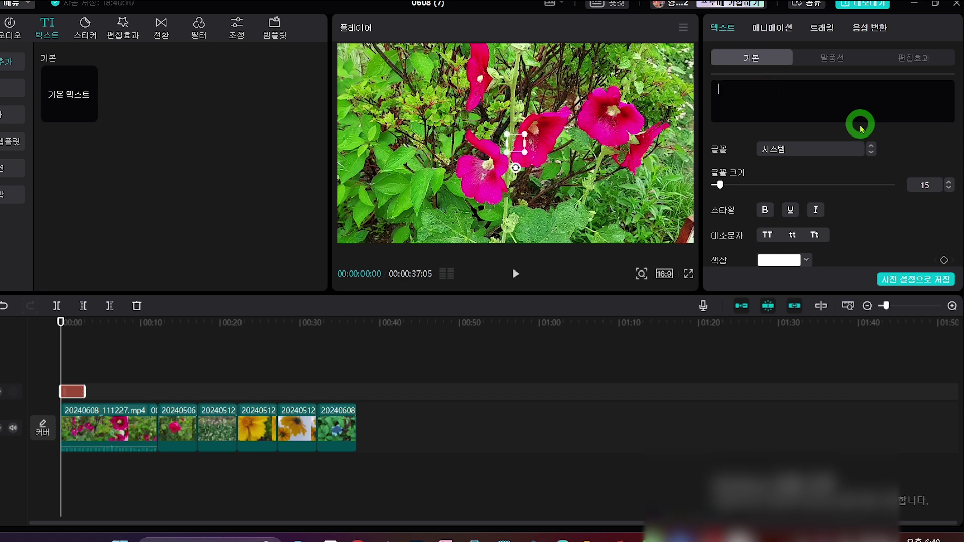
pyautogui.write('6dnjf')
pyautogui.press('BackSpace')
pyautogui.press('BackSpace')
pyautogui.press('BackSpace')
pyautogui.press('BackSpace')
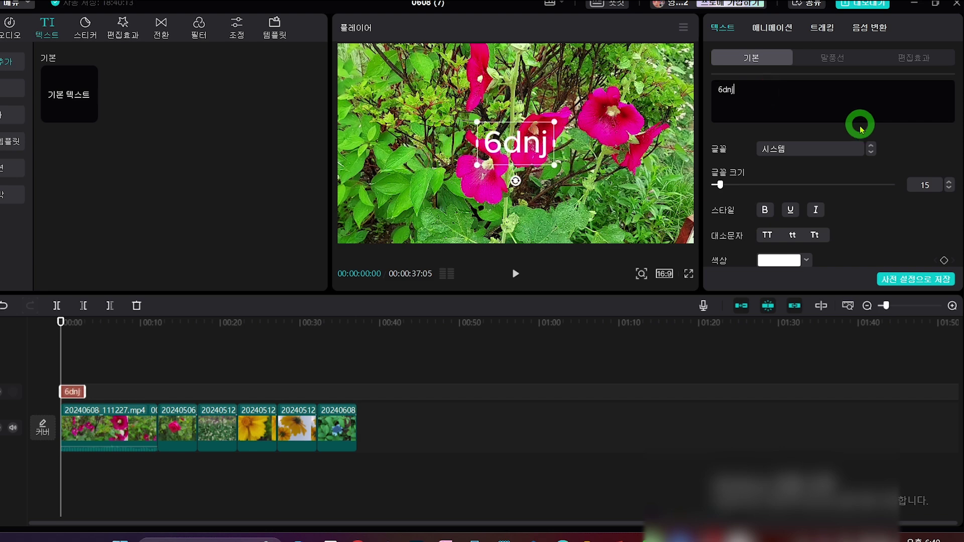
pyautogui.write('월의 ㄲ')
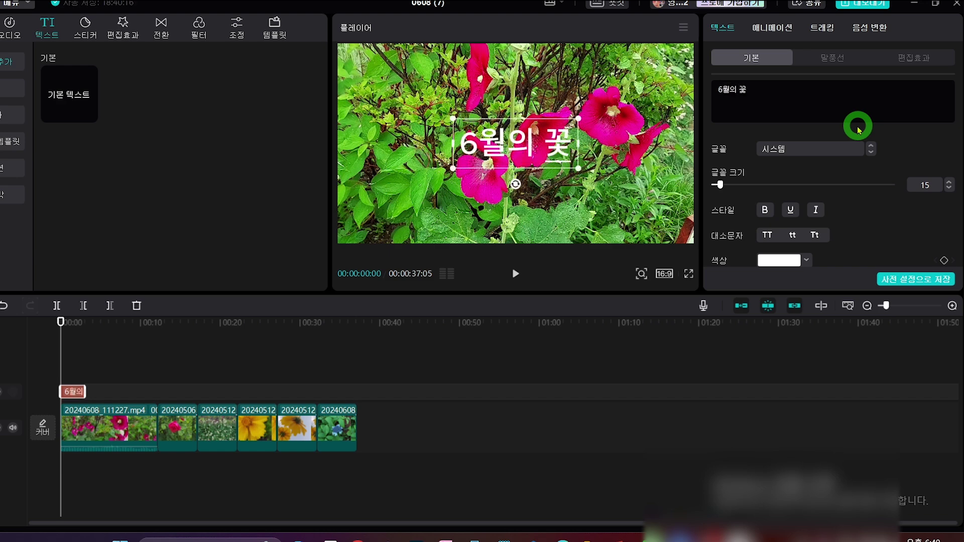
pyautogui.click(748, 95)
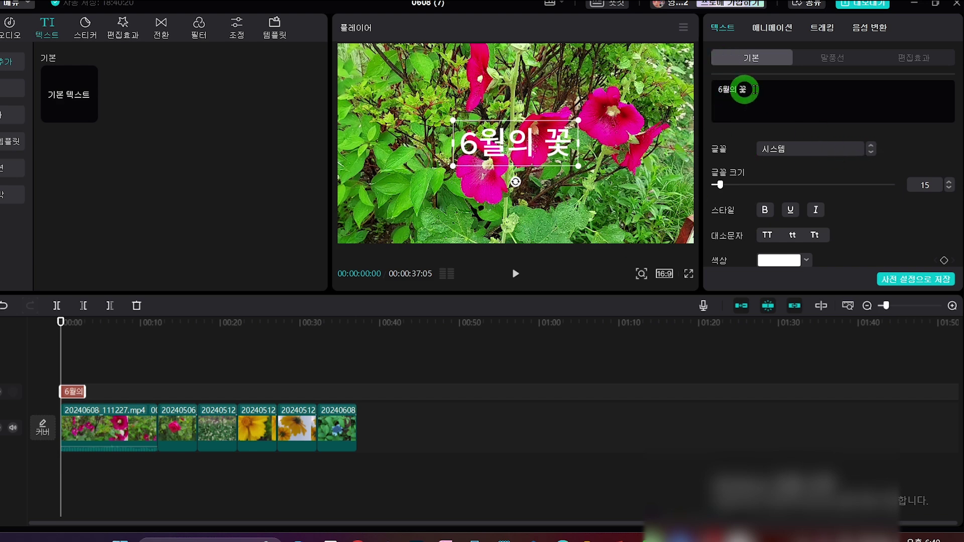
# Step: Change the caption's font (글꼴) from the full font list to 무럭무럭체
pyautogui.click(848, 150)
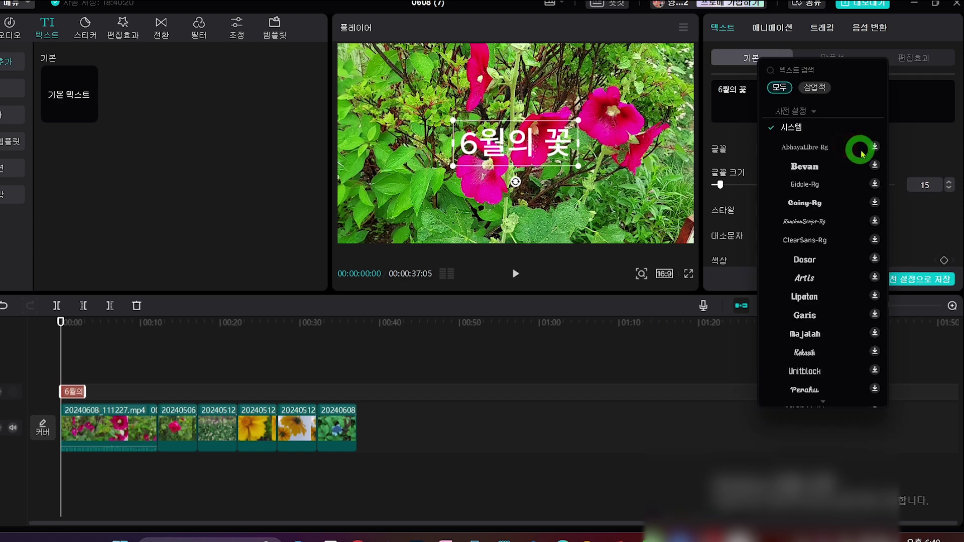
pyautogui.scroll(-3, 837, 276)
pyautogui.scroll(-8, 832, 283)
pyautogui.scroll(-8, 829, 262)
pyautogui.scroll(-8, 826, 271)
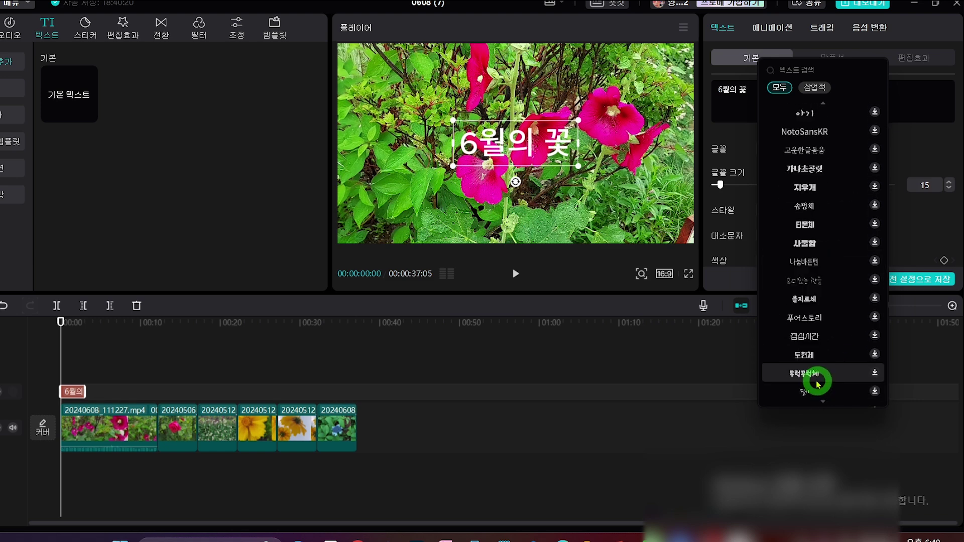
pyautogui.click(817, 385)
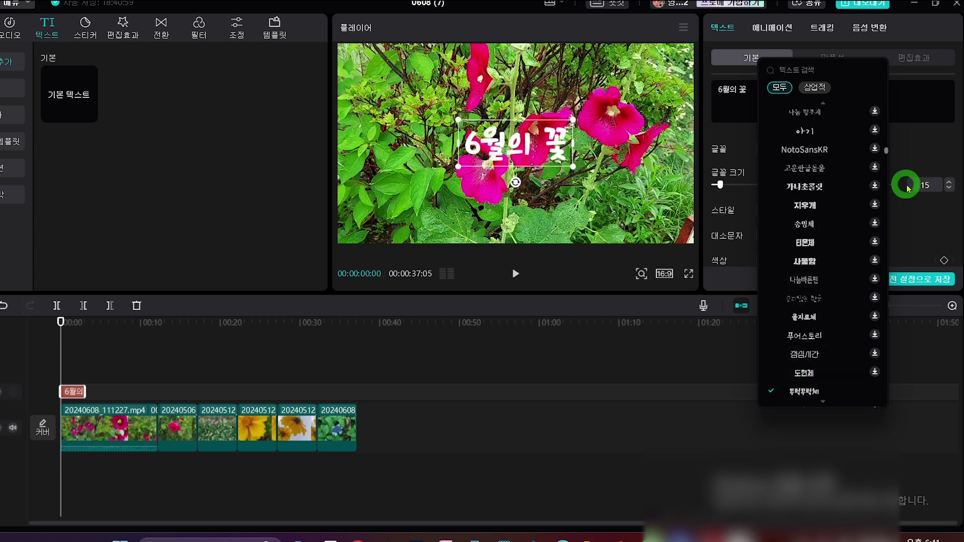
pyautogui.click(919, 143)
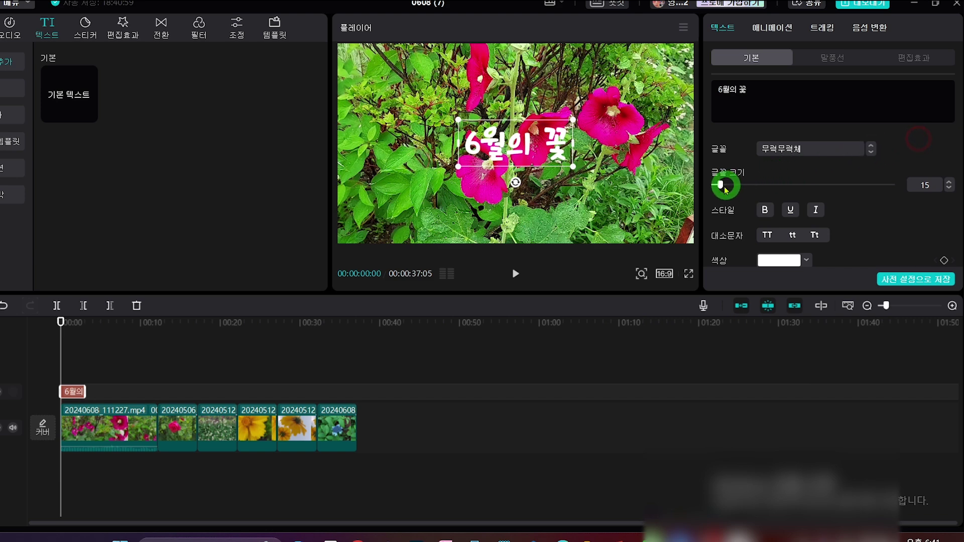
# Step: Set the caption's font size (글꼴 크기) to 37 and apply bold style
pyautogui.moveTo(720, 185); pyautogui.dragTo(729, 185)
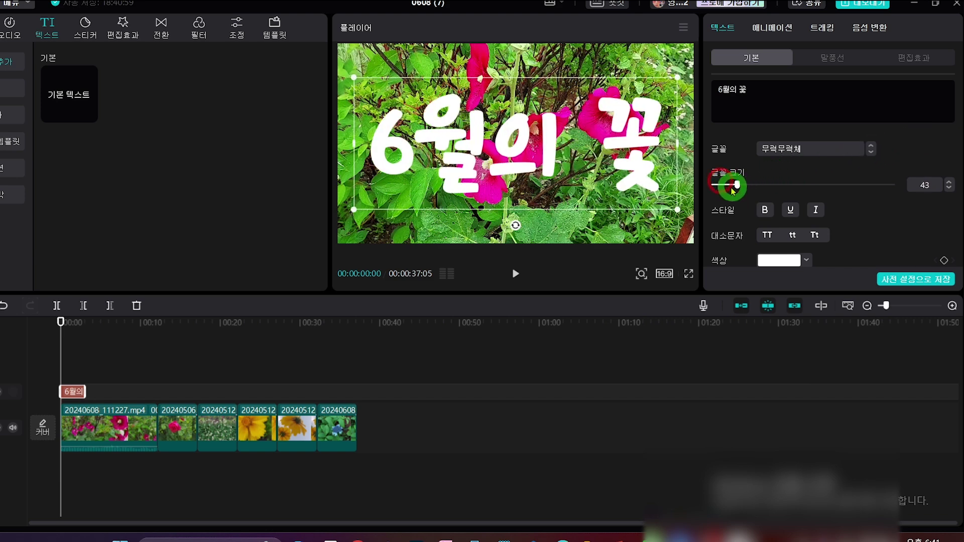
pyautogui.click(949, 182)
pyautogui.moveTo(732, 187); pyautogui.dragTo(737, 186)
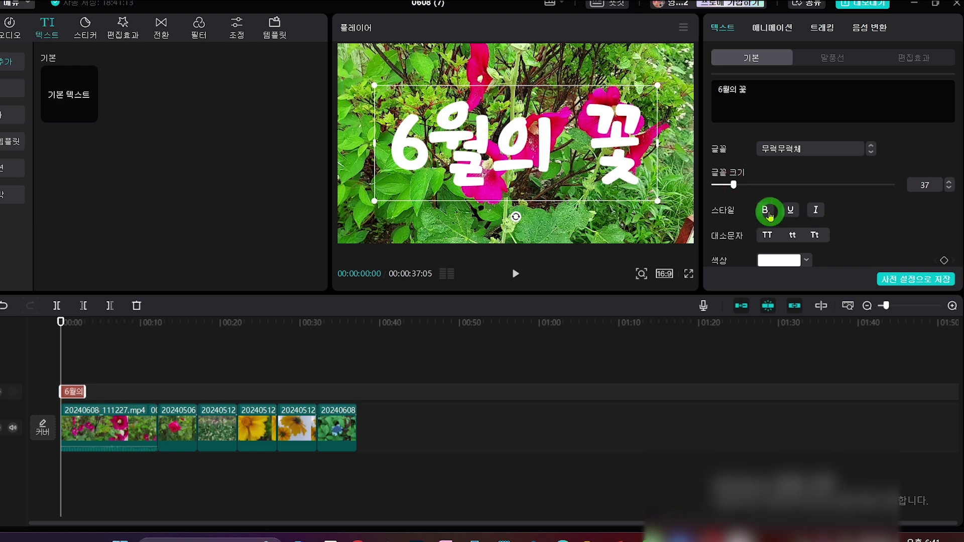
pyautogui.click(790, 211)
pyautogui.click(823, 215)
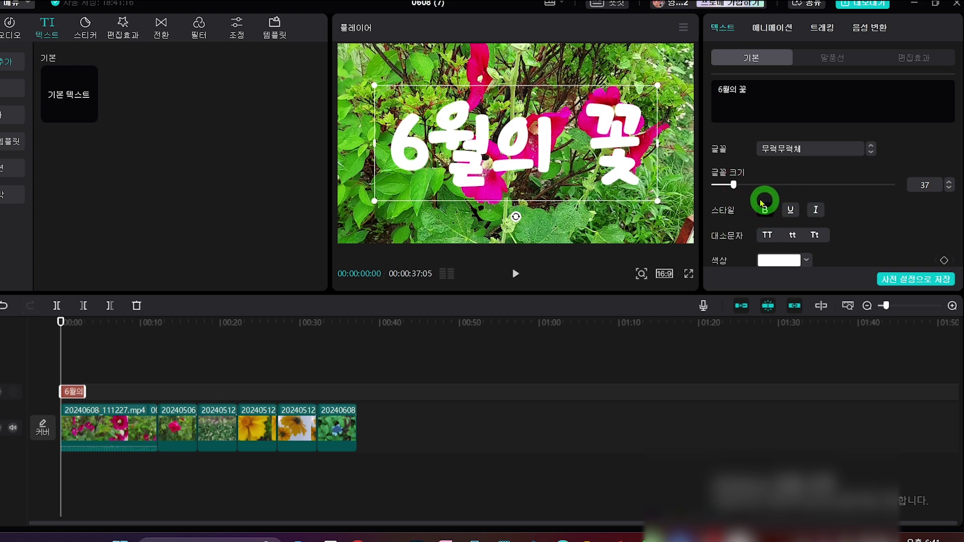
# Step: Make the player and text settings area taller by lowering its boundary with the timeline
pyautogui.scroll(-5, 854, 213)
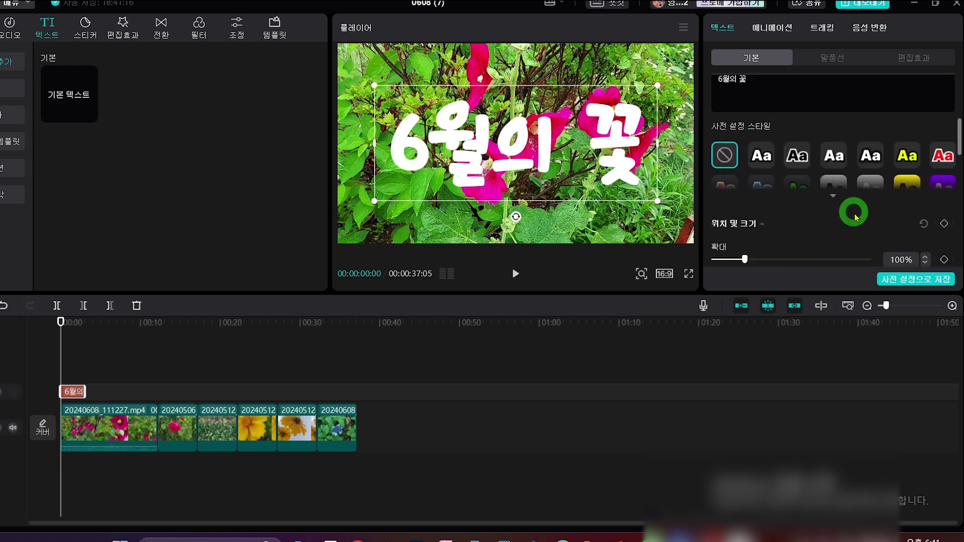
pyautogui.scroll(5, 853, 213)
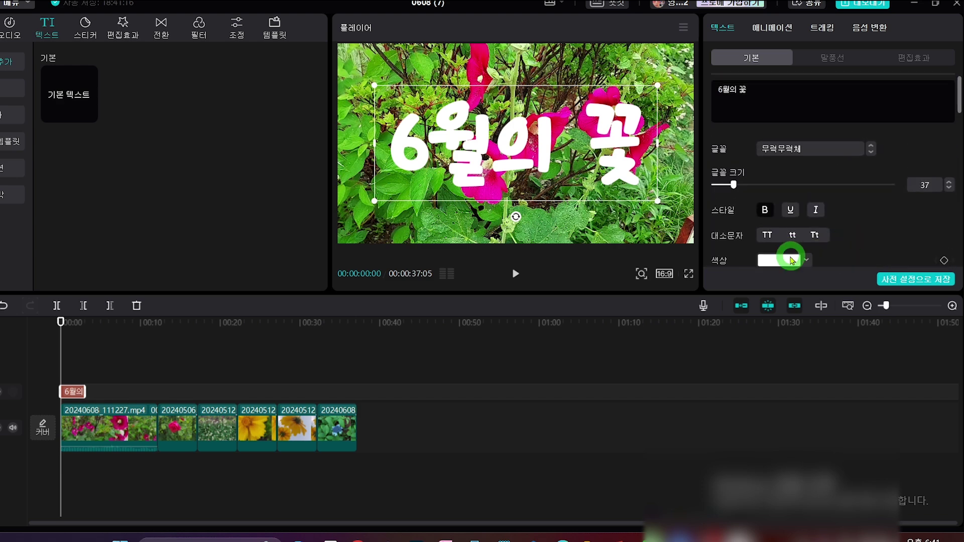
pyautogui.moveTo(768, 295); pyautogui.dragTo(769, 336)
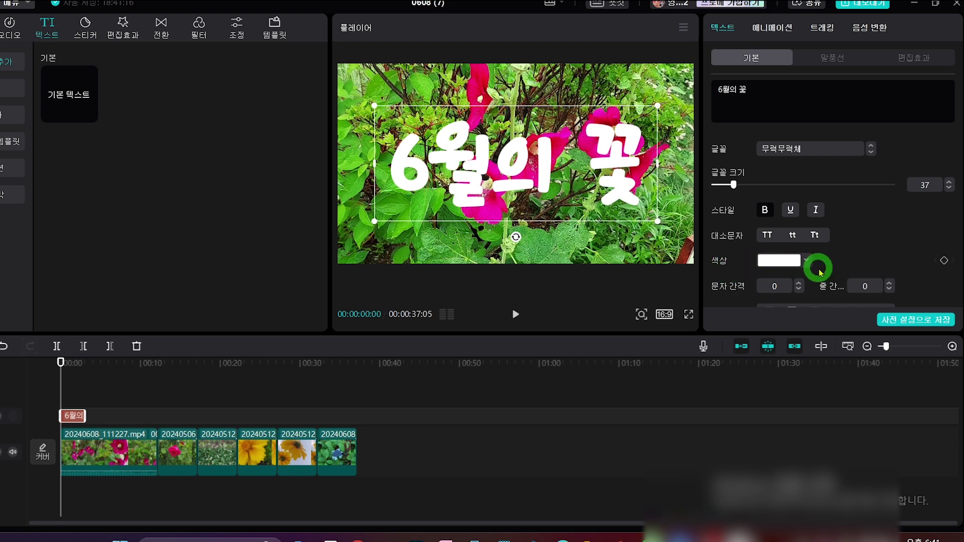
# Step: Set the caption's color (색상) to a cyan swatch and lighten it to 6AFFFA
pyautogui.click(807, 260)
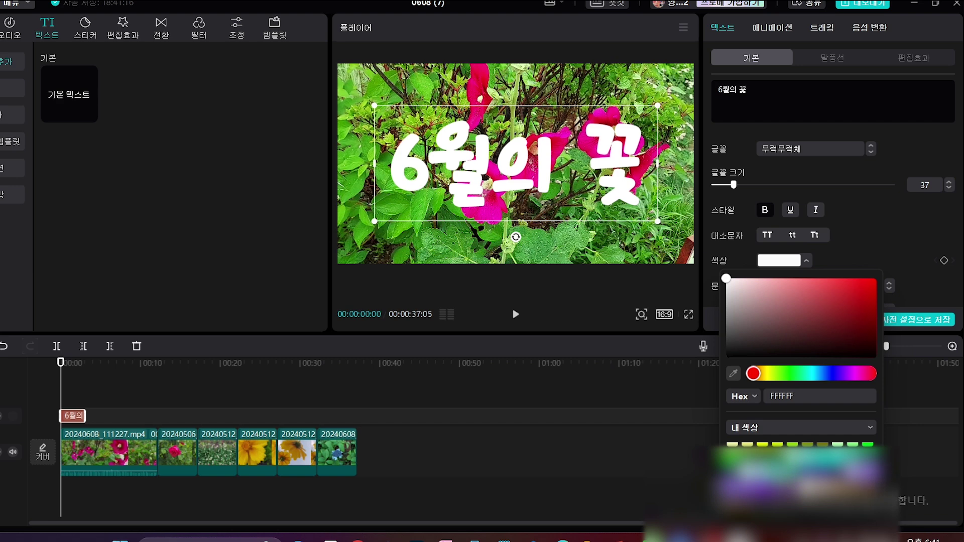
pyautogui.scroll(4, 807, 468)
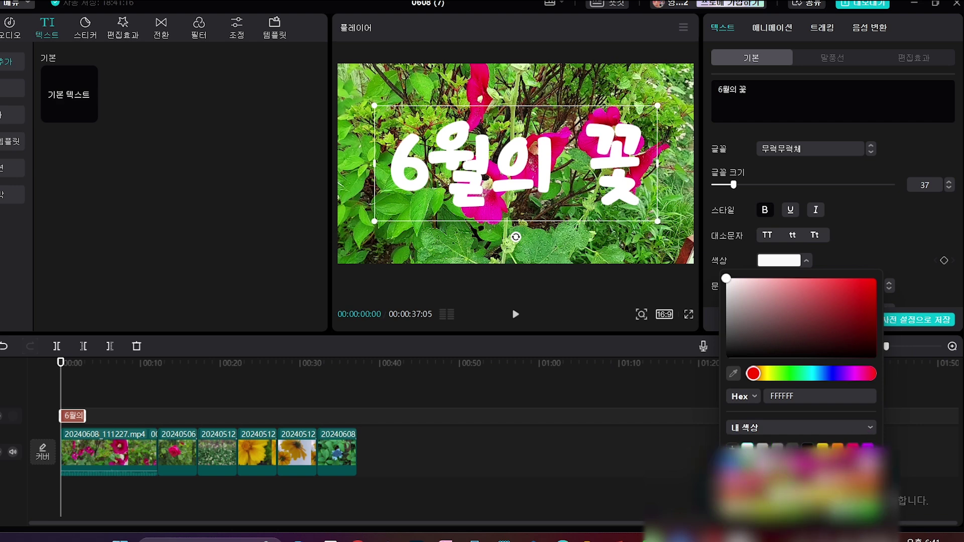
pyautogui.scroll(-2, 804, 468)
pyautogui.click(804, 470)
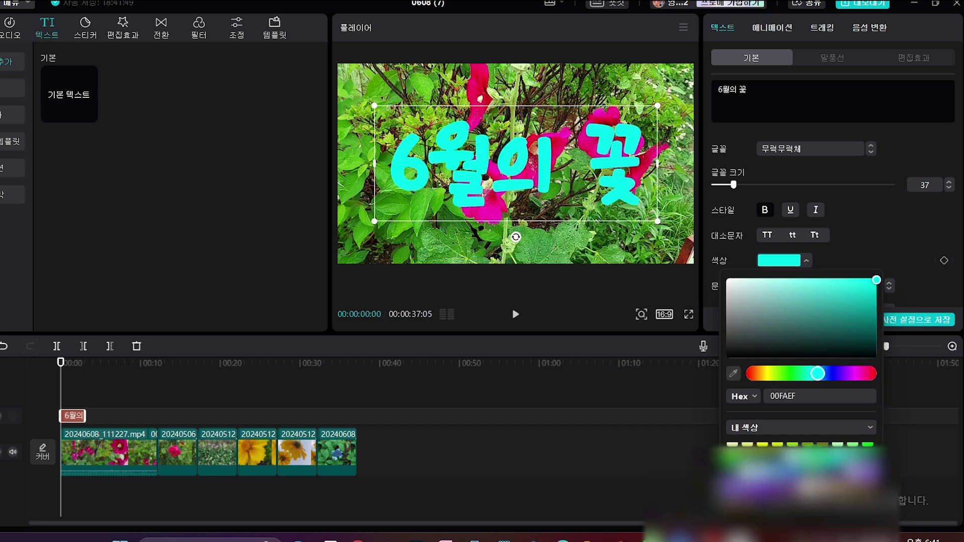
pyautogui.moveTo(876, 280); pyautogui.dragTo(814, 278)
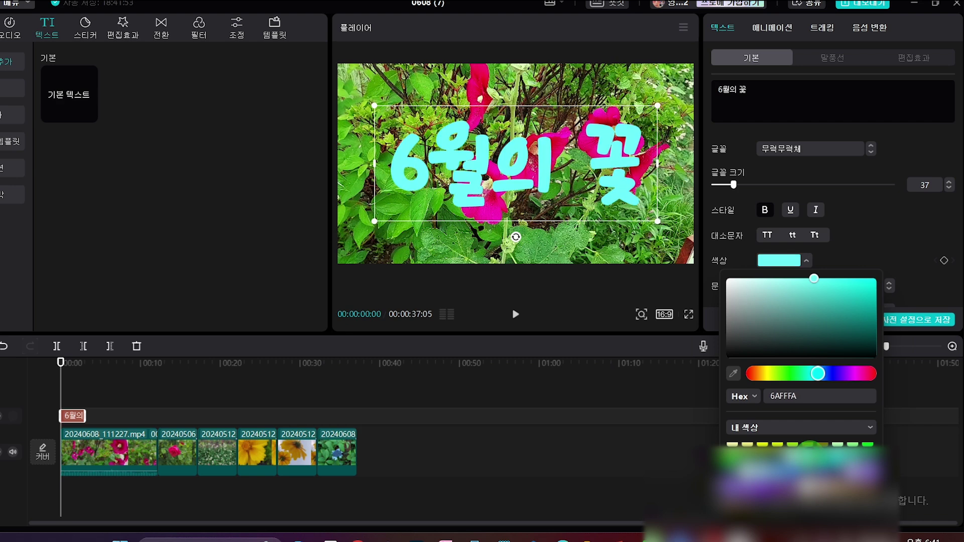
pyautogui.click(869, 217)
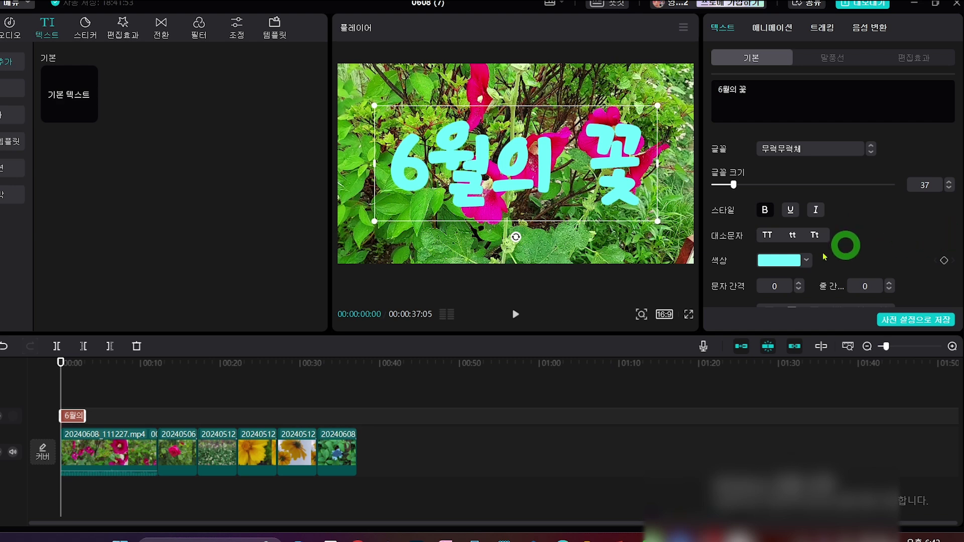
# Step: Set the caption's character spacing (문자 간격) to 2
pyautogui.click(798, 284)
pyautogui.click(798, 283)
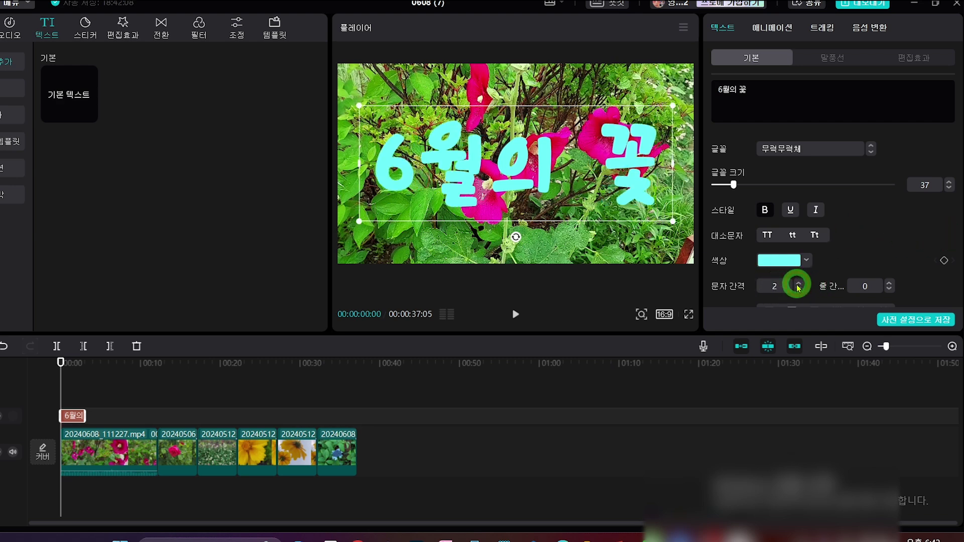
pyautogui.click(798, 284)
pyautogui.click(799, 290)
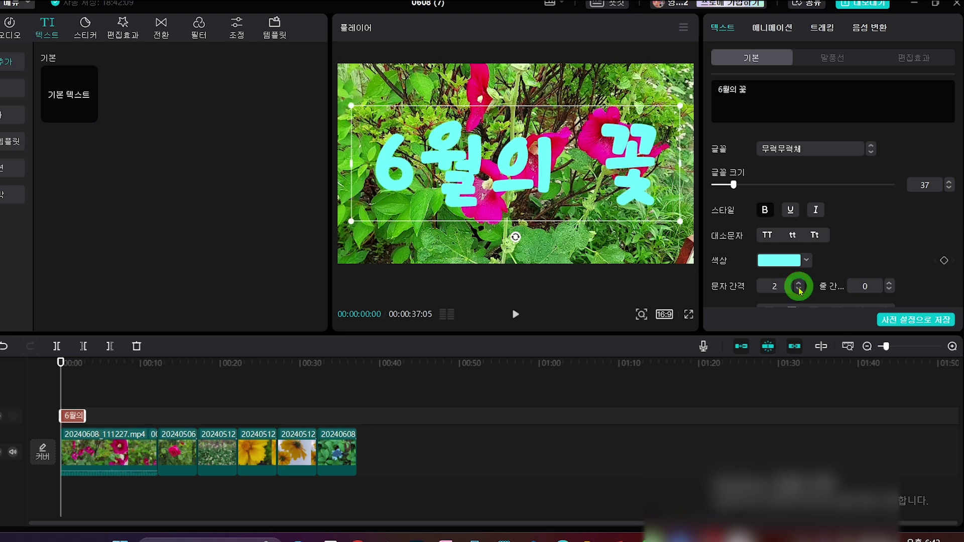
# Step: Try the yellow and the white-outlined red preset styles (사전 설정 스타일), and apply the blue one with a white outline
pyautogui.scroll(-5, 892, 234)
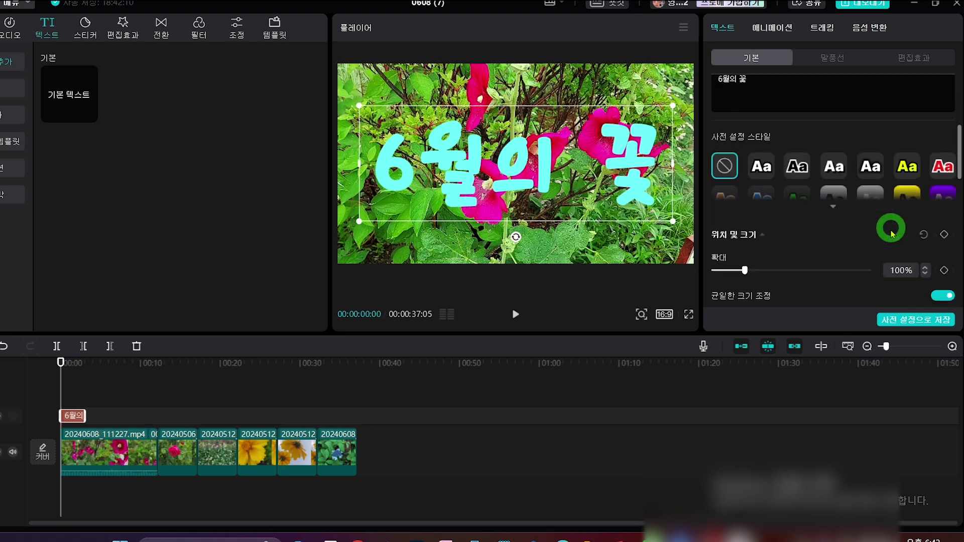
pyautogui.scroll(5, 892, 234)
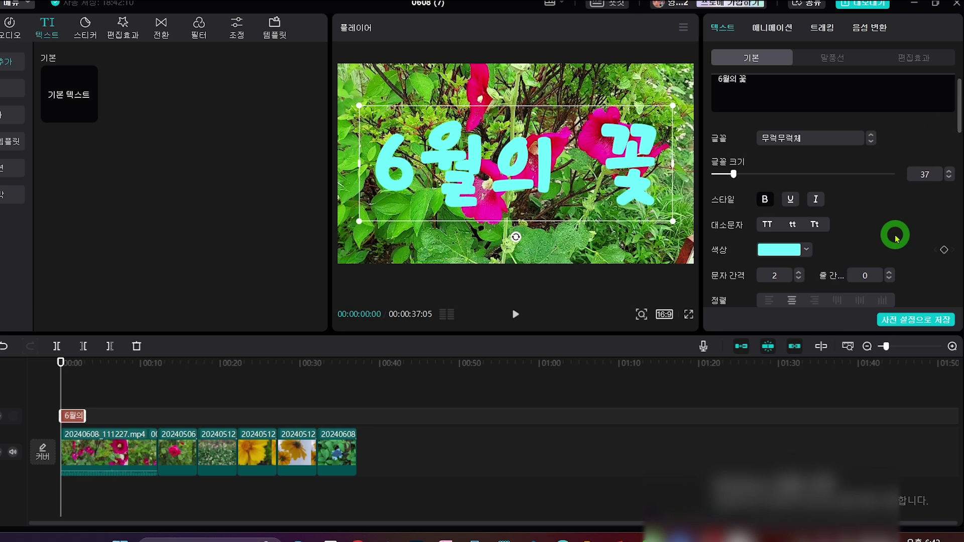
pyautogui.scroll(-2, 895, 235)
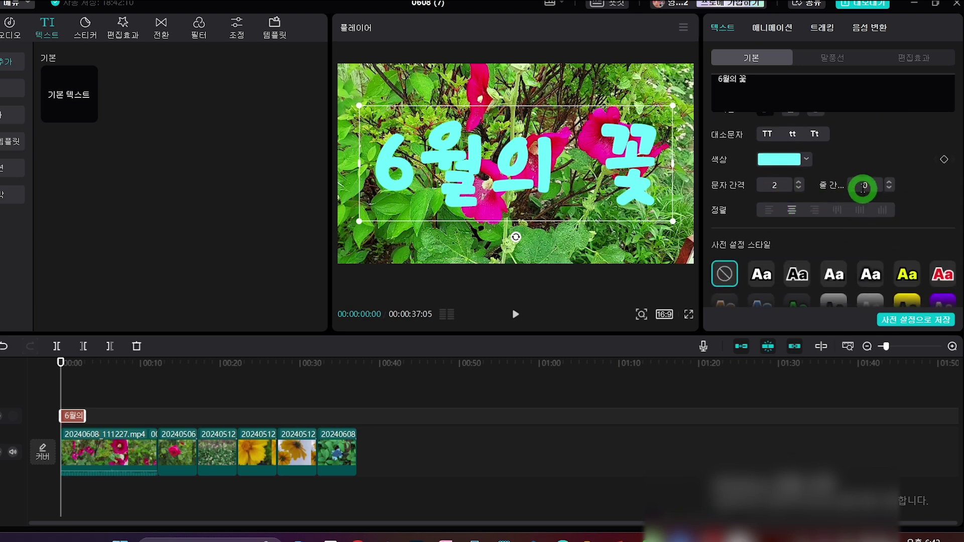
pyautogui.scroll(-3, 804, 224)
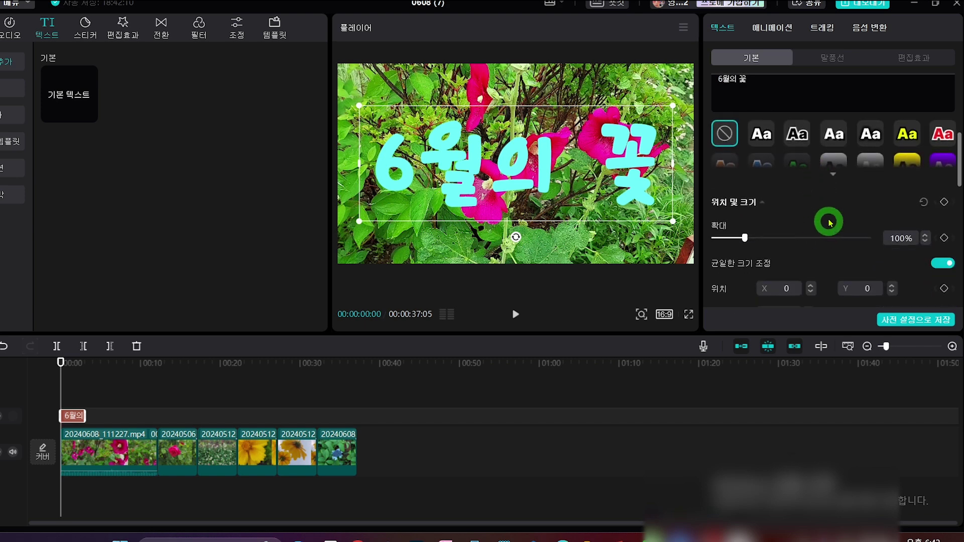
pyautogui.click(903, 135)
pyautogui.click(944, 134)
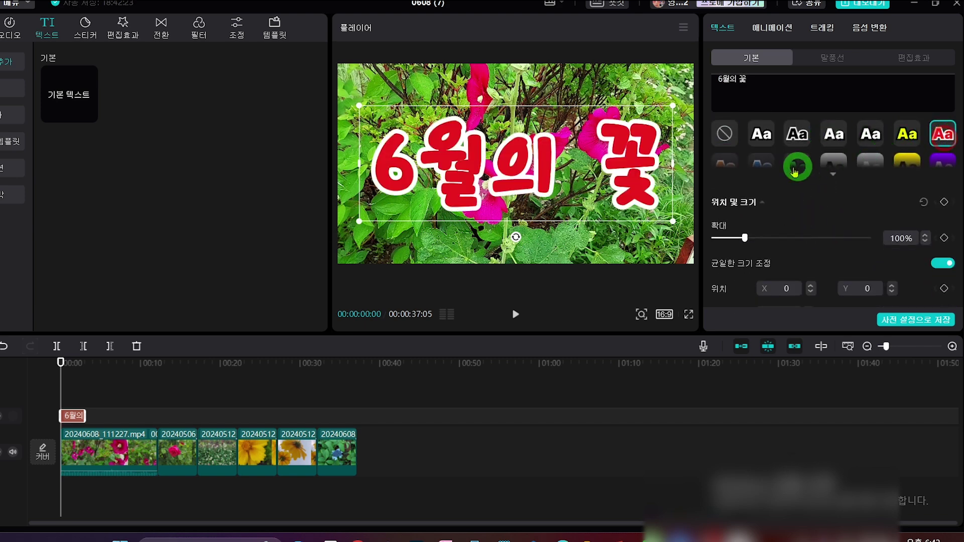
pyautogui.click(761, 165)
pyautogui.click(906, 143)
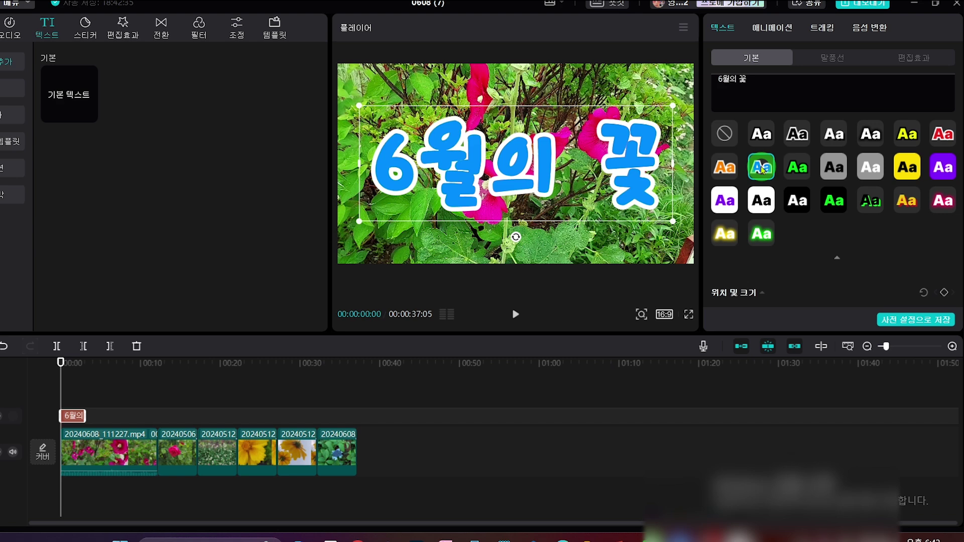
pyautogui.click(761, 171)
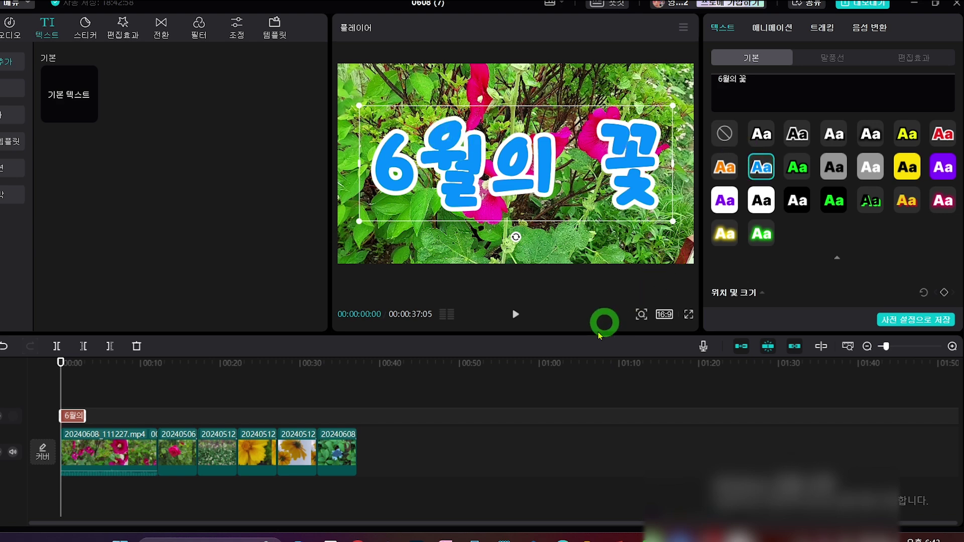
# Step: Scale (확대) the caption to 98% in its position and size (위치 및 크기) settings
pyautogui.scroll(-3, 805, 275)
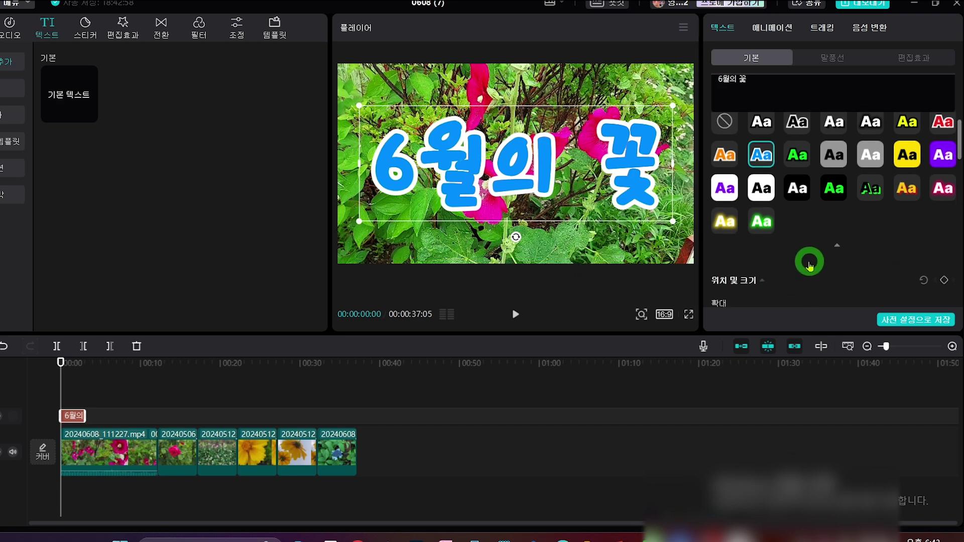
pyautogui.scroll(-5, 812, 261)
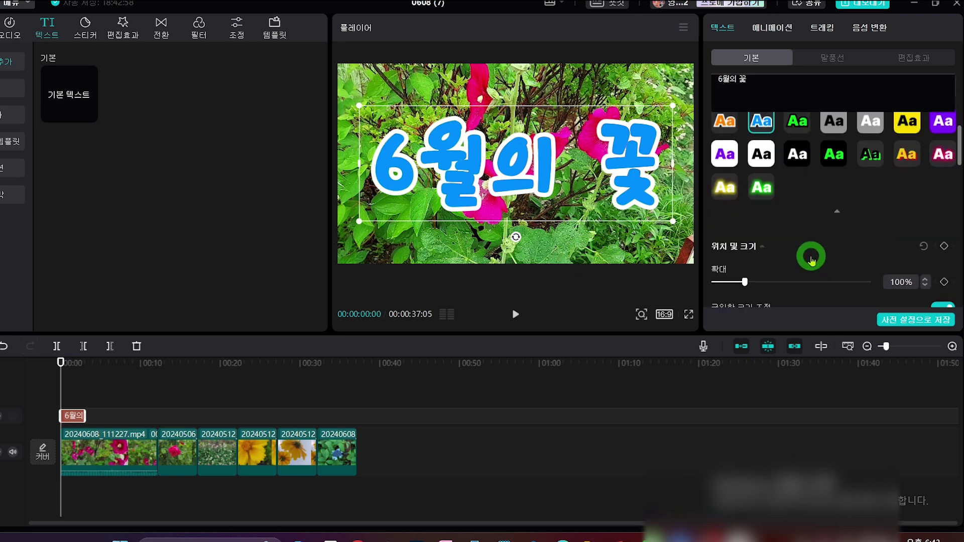
pyautogui.moveTo(960, 195); pyautogui.dragTo(959, 176)
pyautogui.click(757, 158)
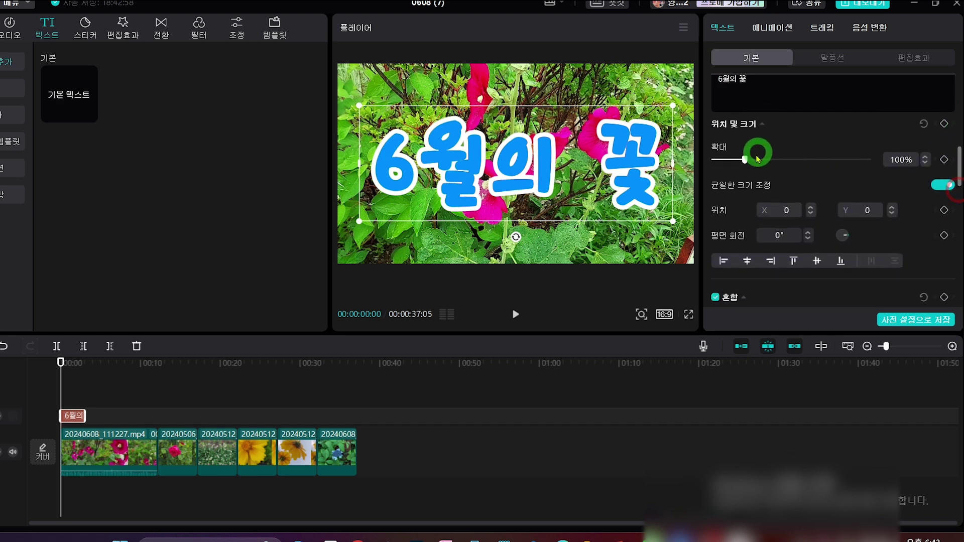
pyautogui.moveTo(747, 160); pyautogui.dragTo(745, 159)
pyautogui.click(832, 186)
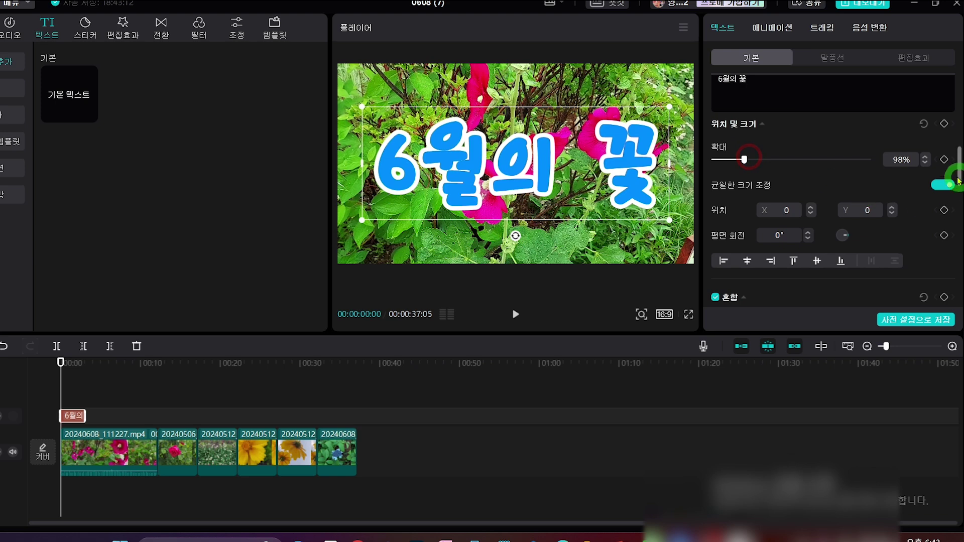
# Step: Try red, black and pink for the caption's stroke (획) color, and set it to yellow F0FF00
pyautogui.scroll(-6, 869, 223)
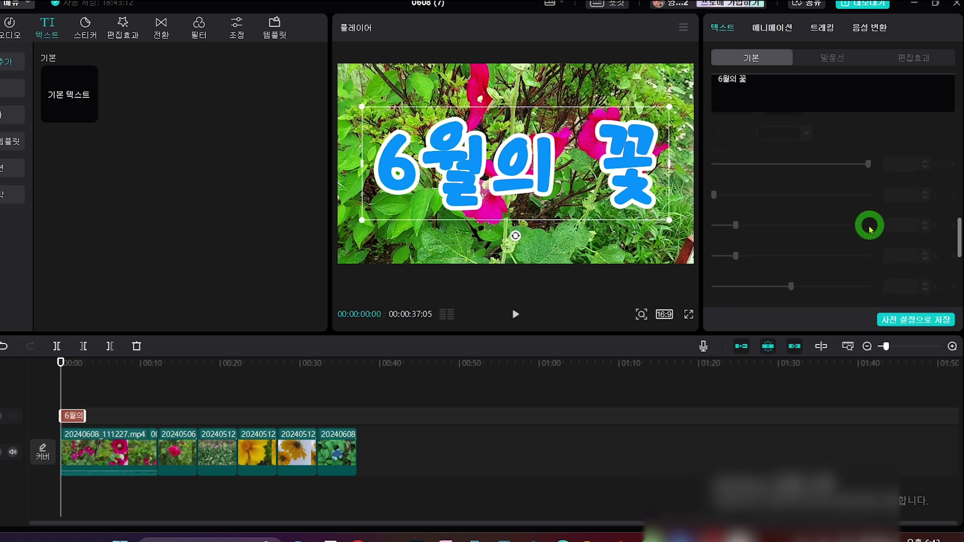
pyautogui.scroll(-2, 871, 229)
pyautogui.scroll(2, 870, 230)
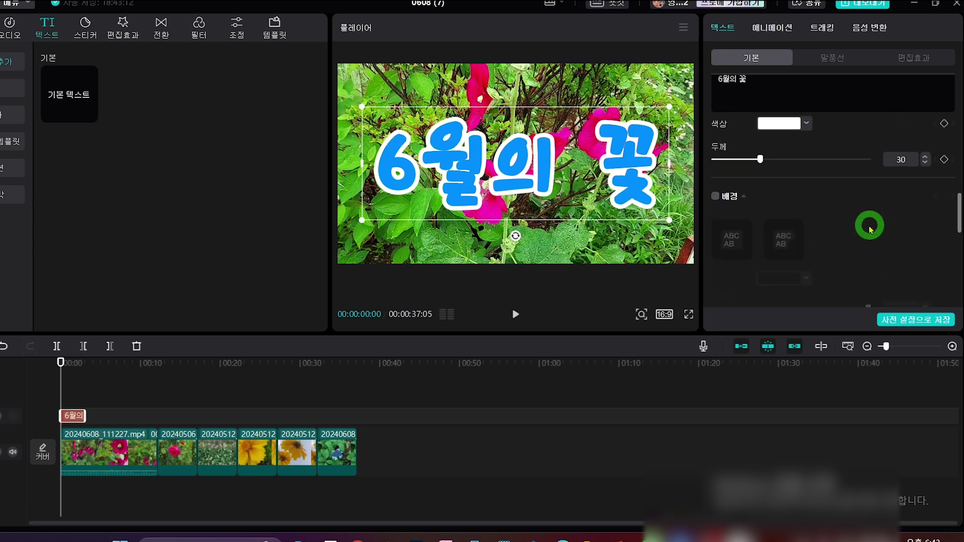
pyautogui.scroll(4, 870, 224)
pyautogui.scroll(-2, 861, 233)
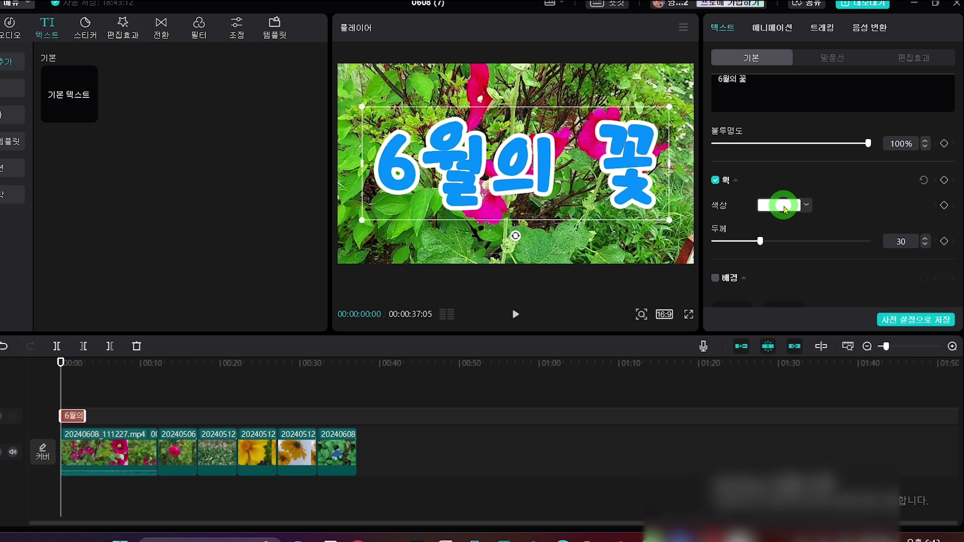
pyautogui.click(785, 208)
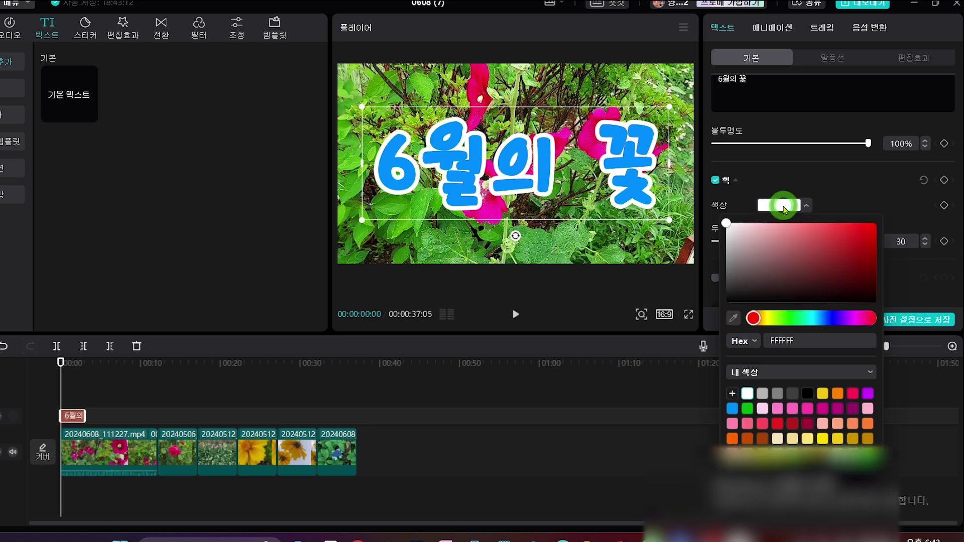
pyautogui.click(777, 424)
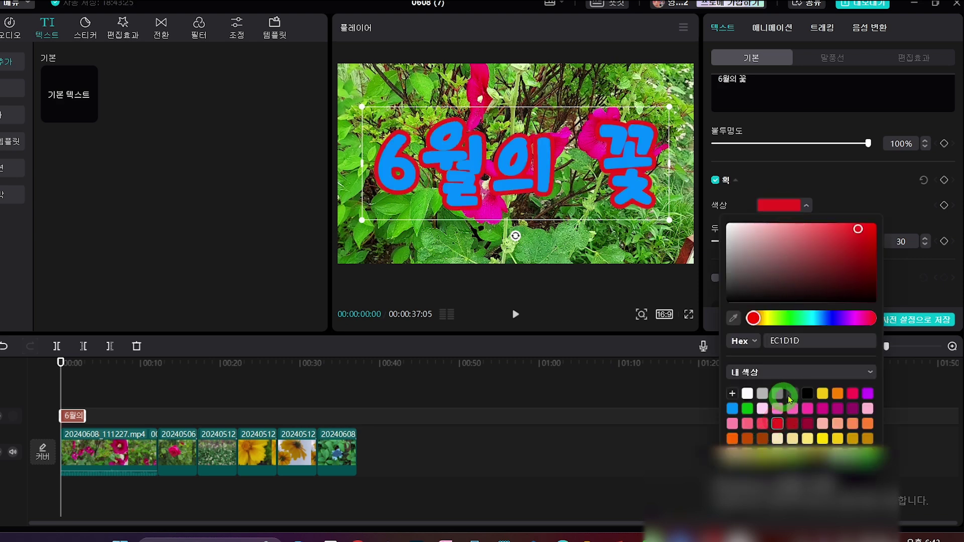
pyautogui.click(808, 394)
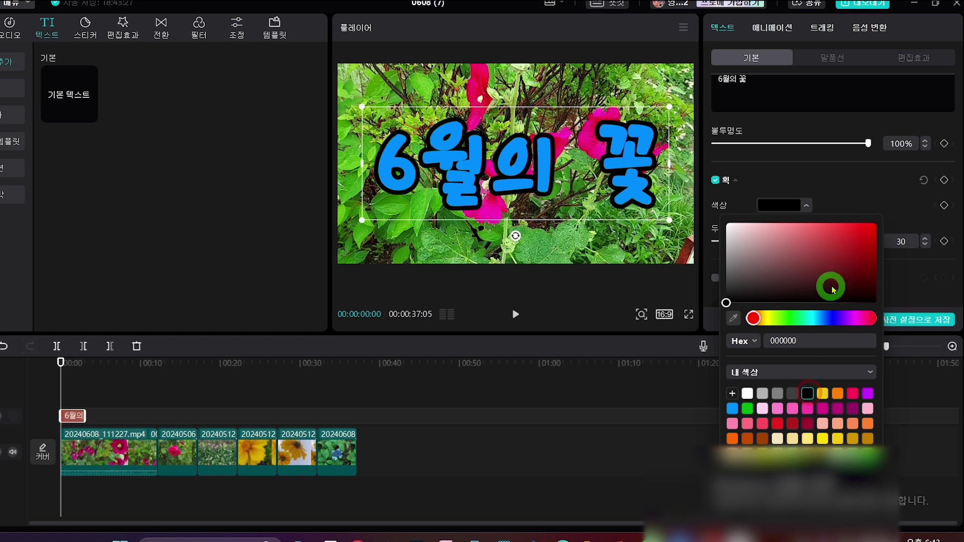
pyautogui.click(853, 394)
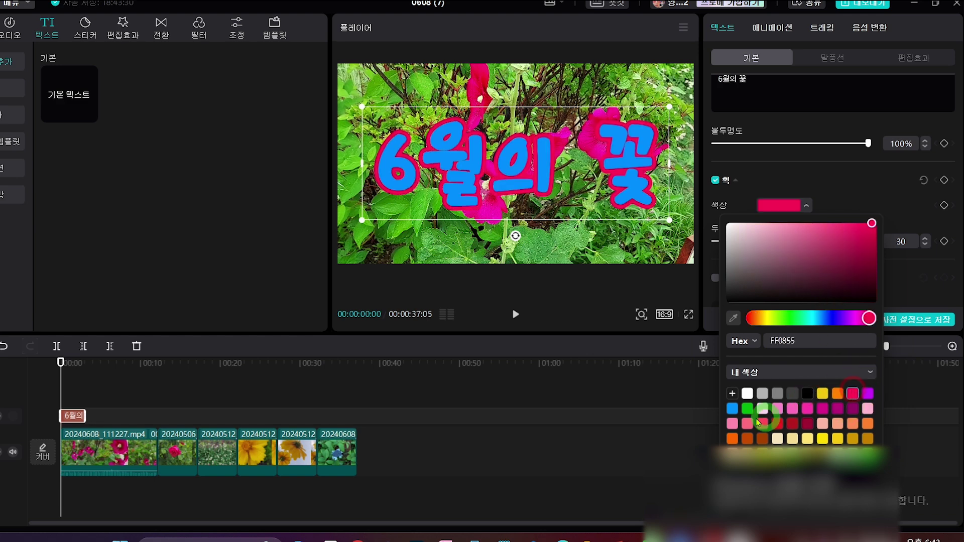
pyautogui.click(764, 452)
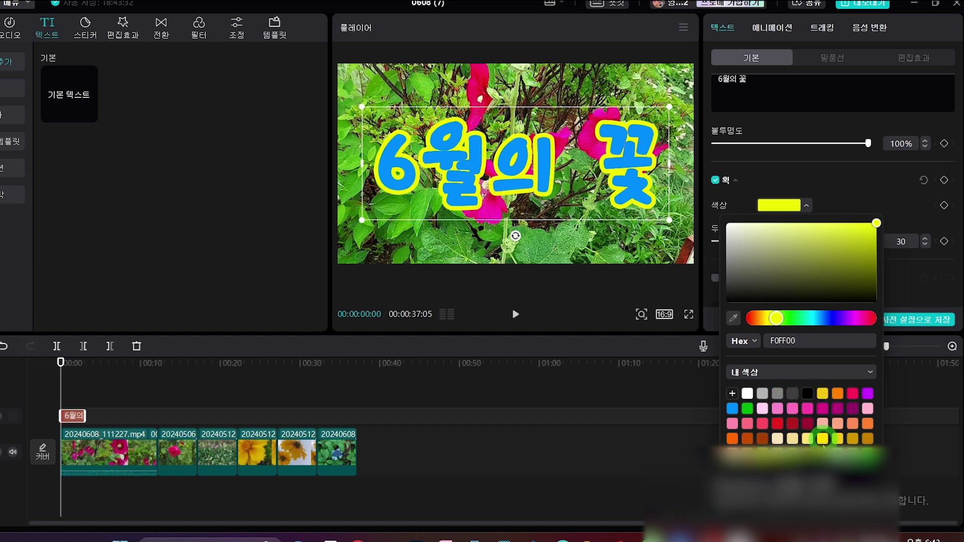
pyautogui.click(794, 173)
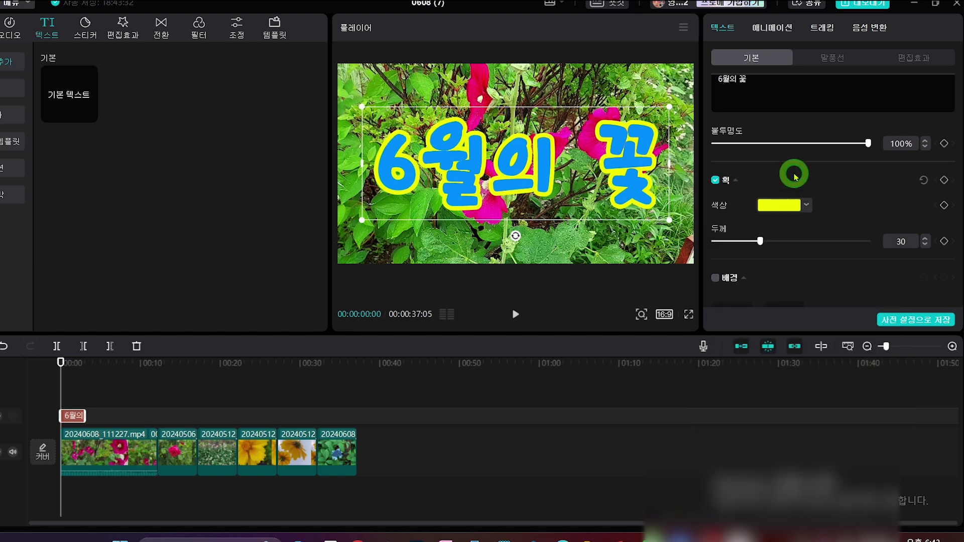
# Step: Try a stroke thickness (두께) of 20 on the caption, and set it to 27
pyautogui.moveTo(759, 243)
pyautogui.mouseDown()
pyautogui.moveTo(732, 242)
pyautogui.moveTo(779, 244)
pyautogui.moveTo(728, 242)
pyautogui.moveTo(756, 243)
pyautogui.moveTo(744, 243)
pyautogui.mouseUp()
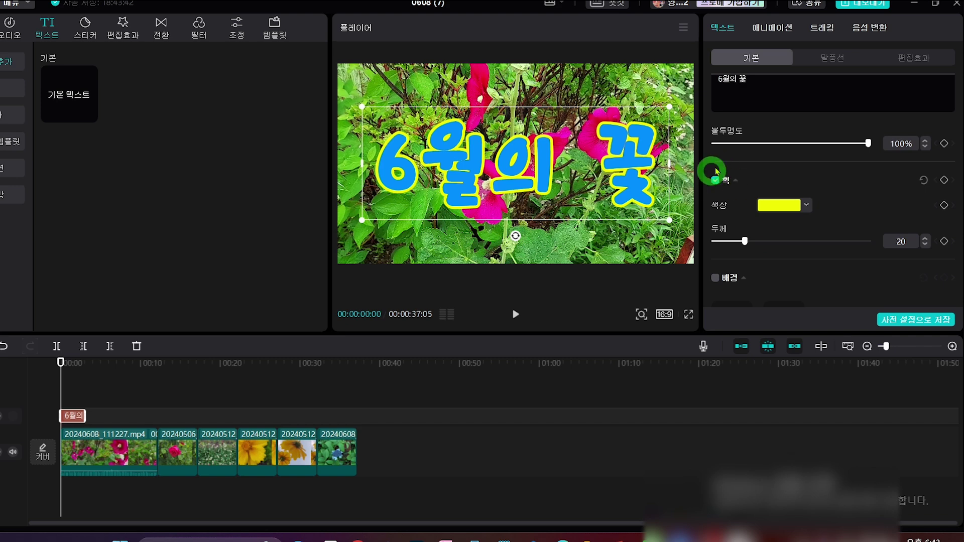
pyautogui.moveTo(741, 240)
pyautogui.mouseDown()
pyautogui.moveTo(732, 240)
pyautogui.moveTo(766, 241)
pyautogui.moveTo(757, 243)
pyautogui.mouseUp()
pyautogui.click(843, 195)
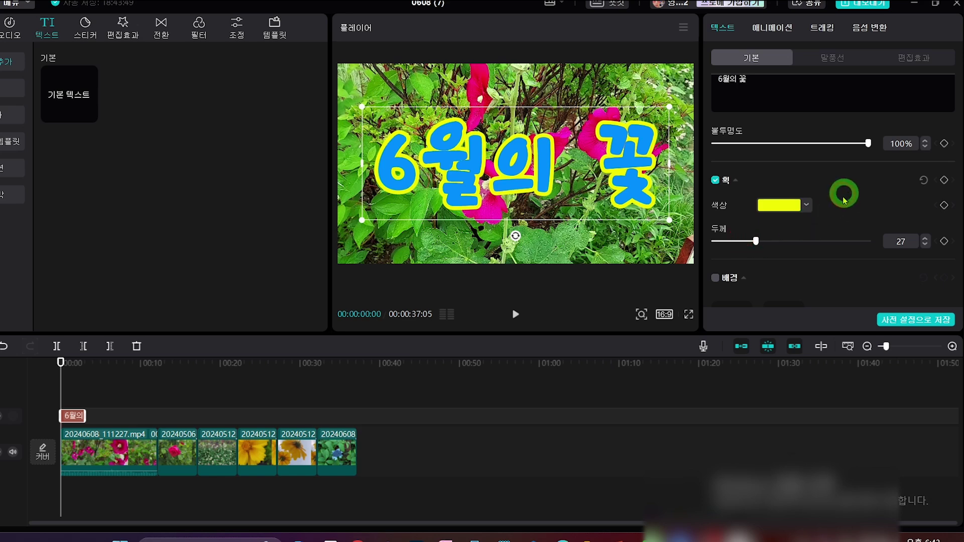
# Step: Turn on the caption's background (배경), try the second shape style, and choose the first style with square corners
pyautogui.click(715, 278)
pyautogui.scroll(-5, 759, 241)
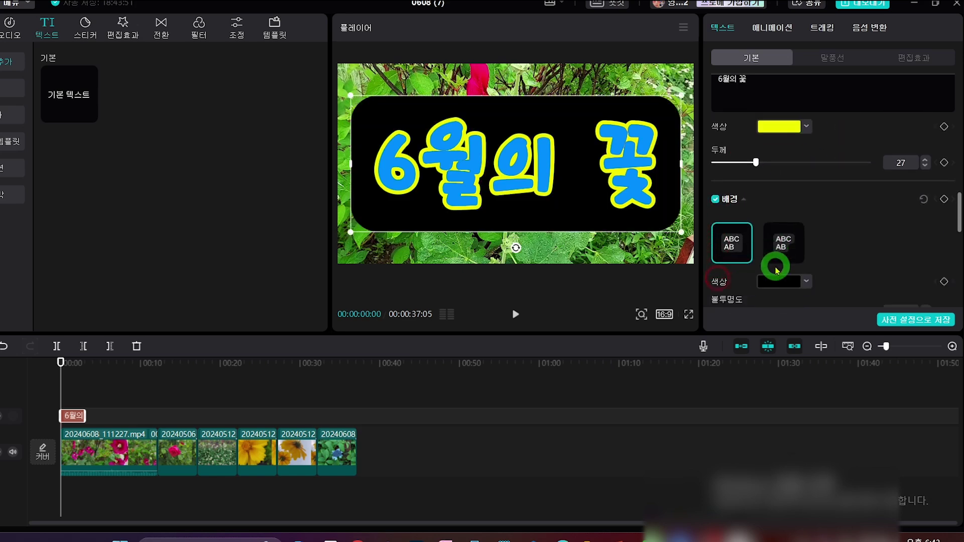
pyautogui.scroll(5, 758, 241)
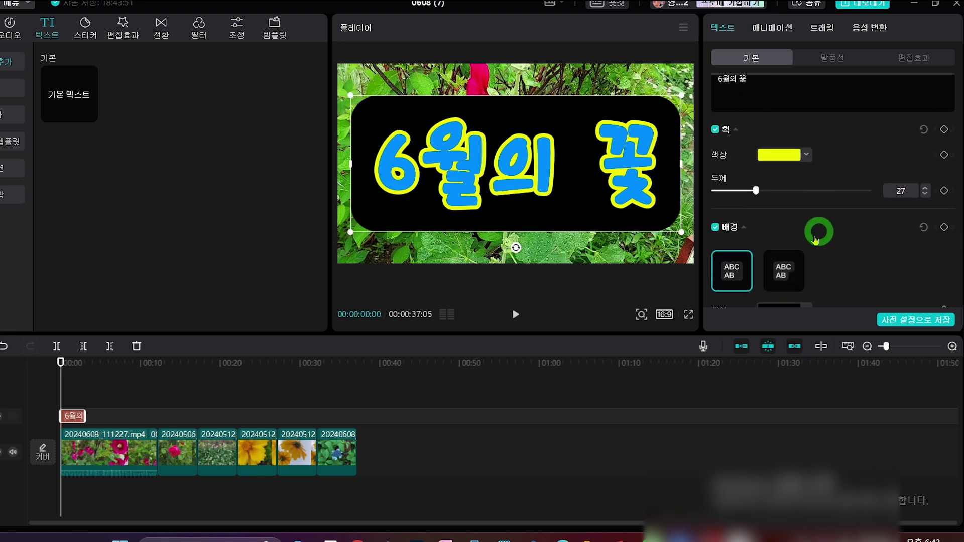
pyautogui.click(785, 271)
pyautogui.click(732, 270)
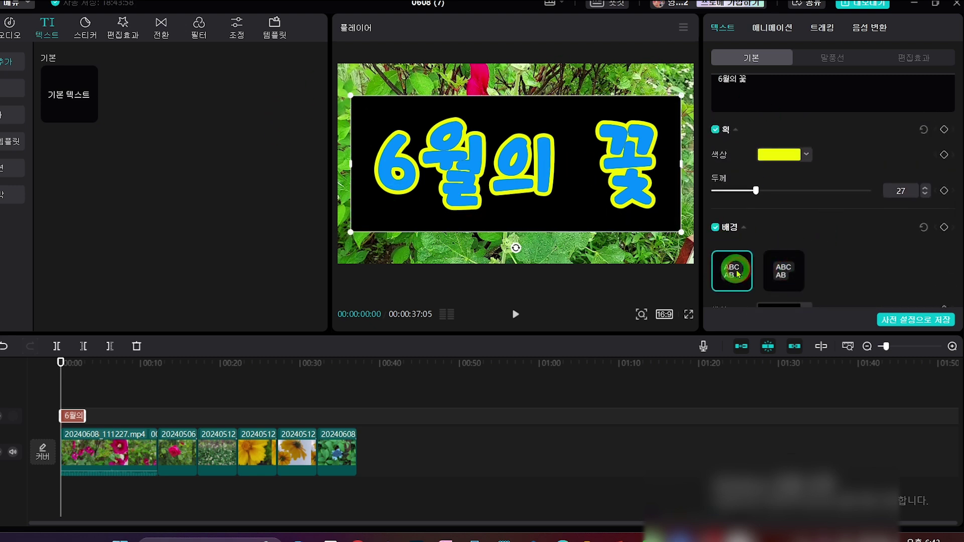
# Step: Set the caption background's color to purple CB00FF and its opacity (불투명도) to 31%
pyautogui.scroll(-4, 733, 269)
pyautogui.scroll(-2, 790, 181)
pyautogui.scroll(4, 791, 204)
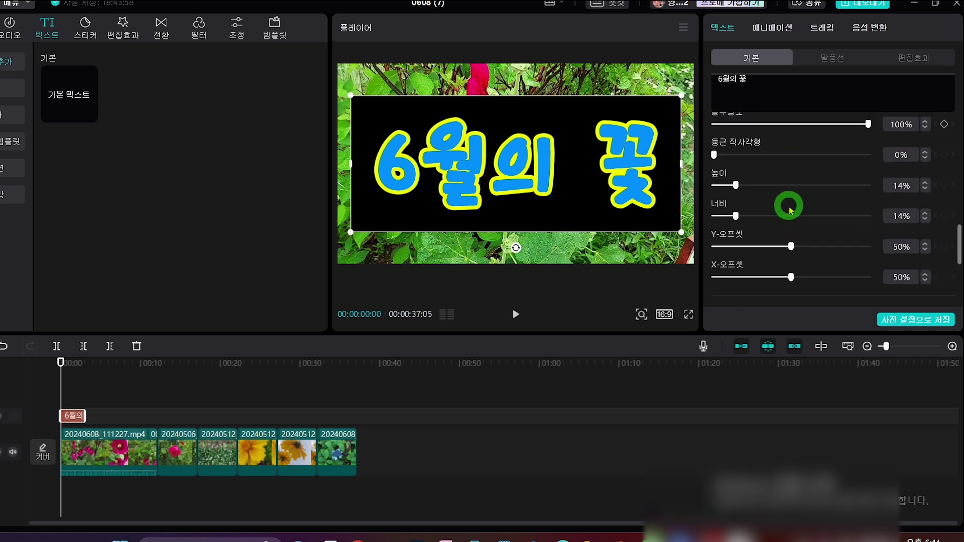
pyautogui.scroll(3, 798, 204)
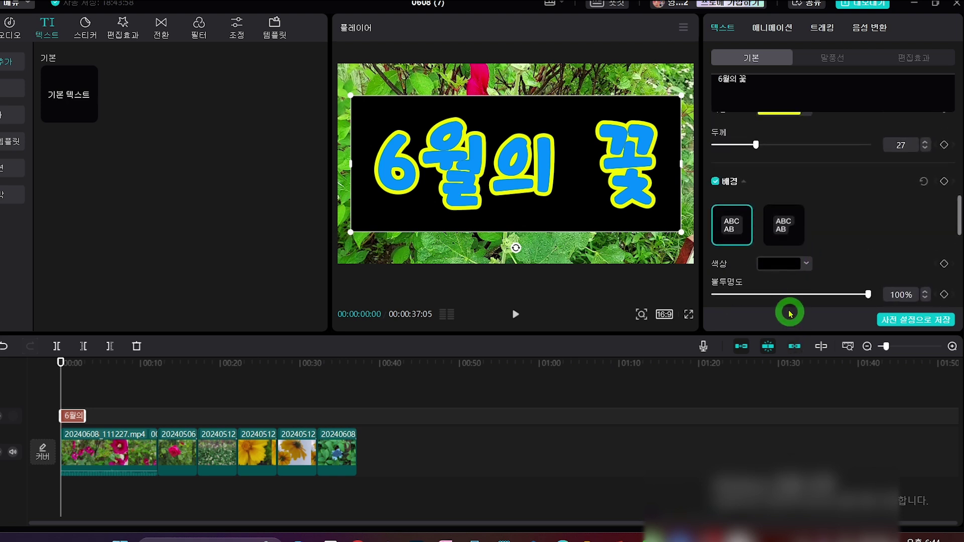
pyautogui.click(779, 264)
pyautogui.click(816, 376)
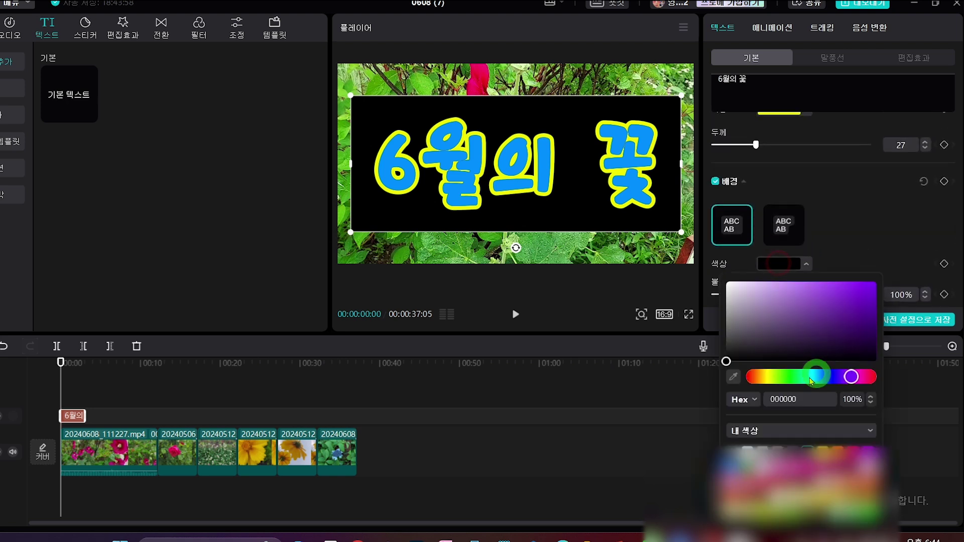
pyautogui.click(785, 378)
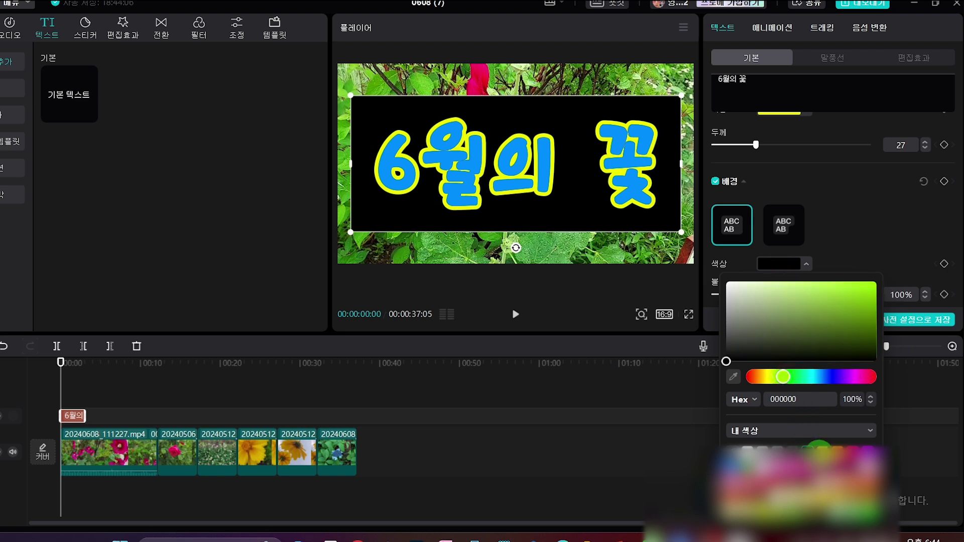
pyautogui.click(868, 446)
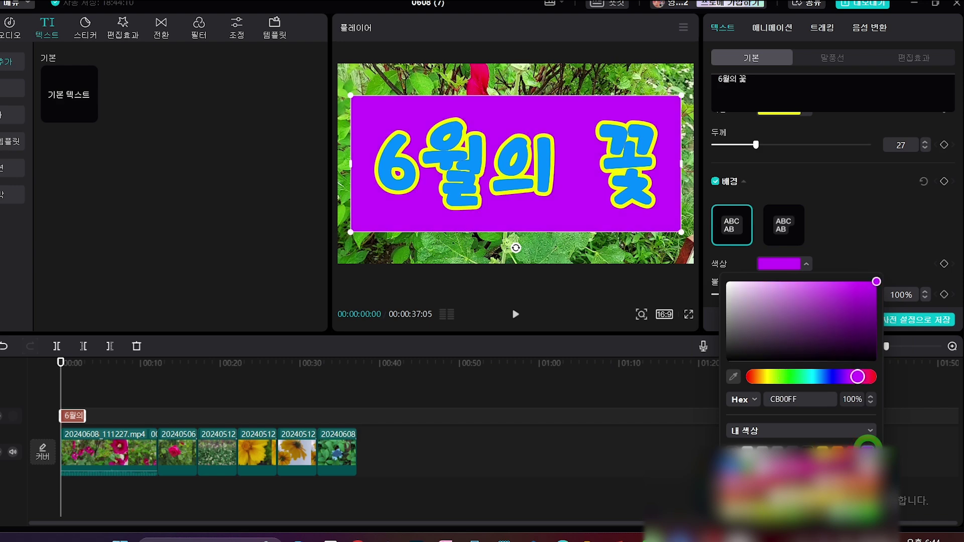
pyautogui.click(841, 251)
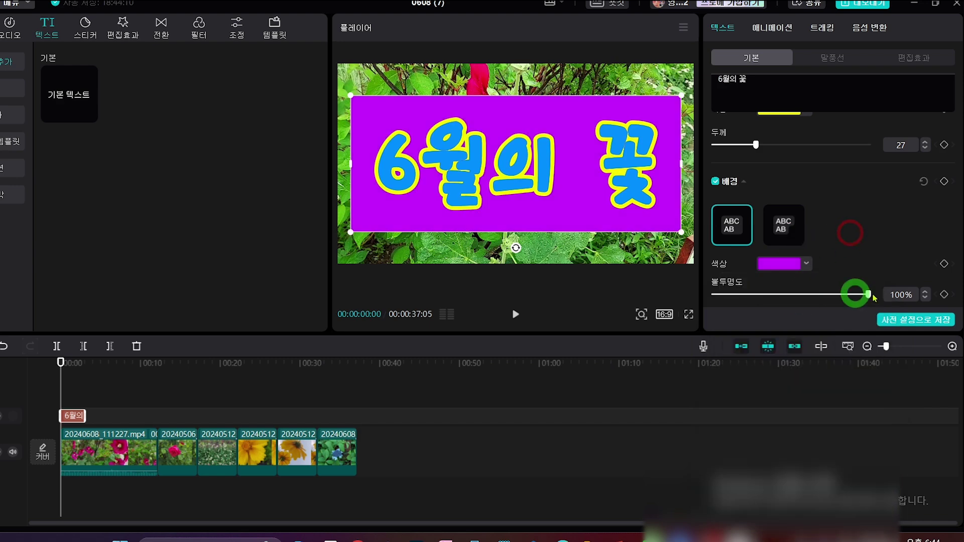
pyautogui.moveTo(869, 294); pyautogui.dragTo(766, 298)
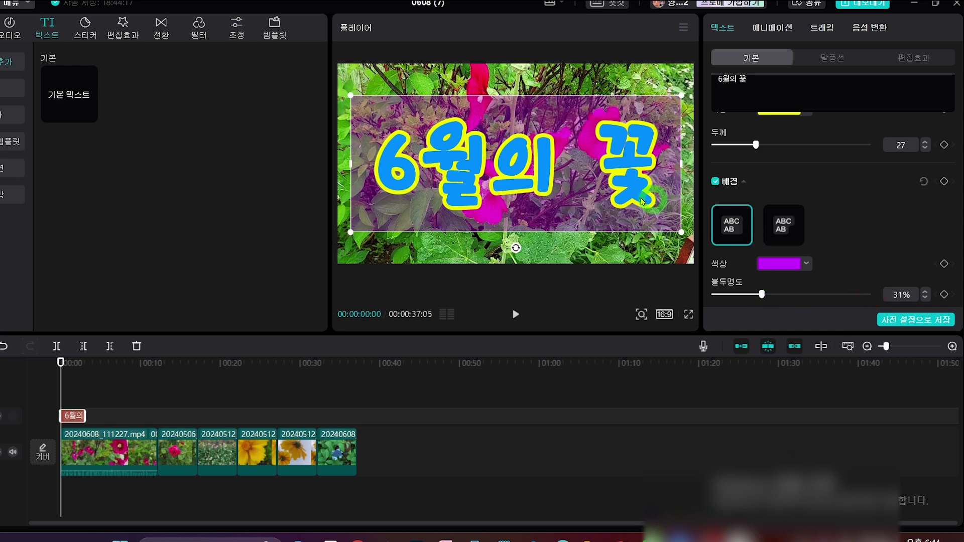
pyautogui.click(831, 186)
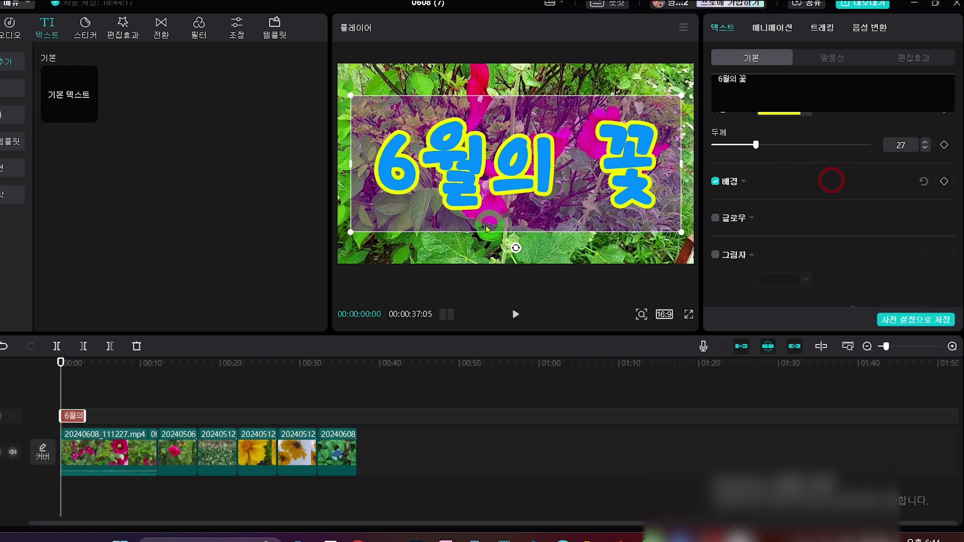
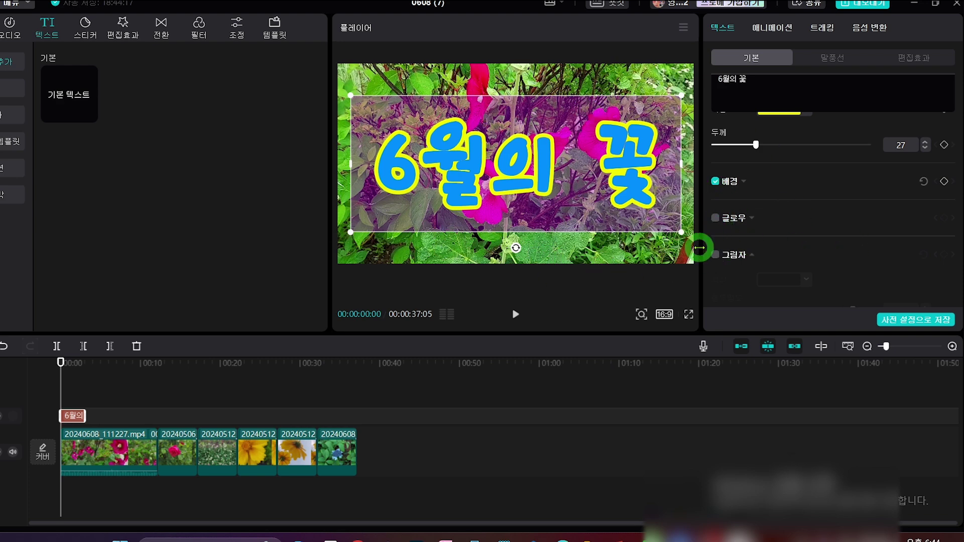
# Step: Try the glow effect (글로우) on the caption and turn it off again
pyautogui.click(716, 219)
pyautogui.click(720, 263)
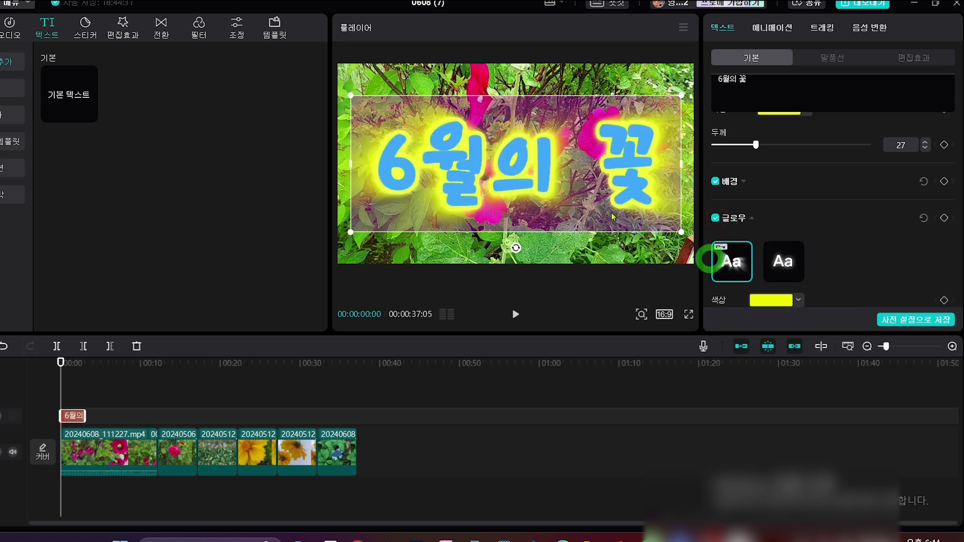
pyautogui.click(716, 218)
# Step: Try a shadow (그림자) on the caption with blur (흐림) 3% and distance (거리) 4, and turn it off again
pyautogui.scroll(-3, 848, 255)
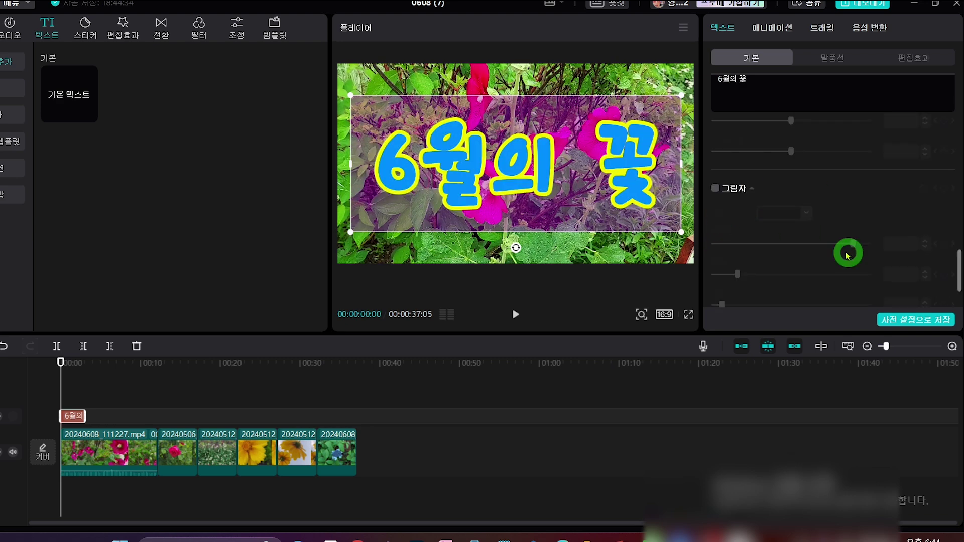
pyautogui.click(716, 188)
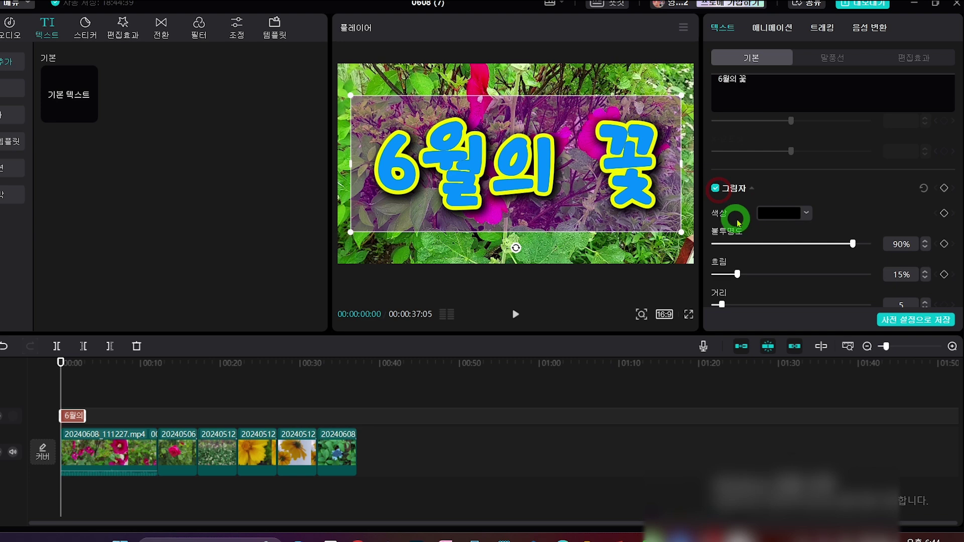
pyautogui.click(716, 188)
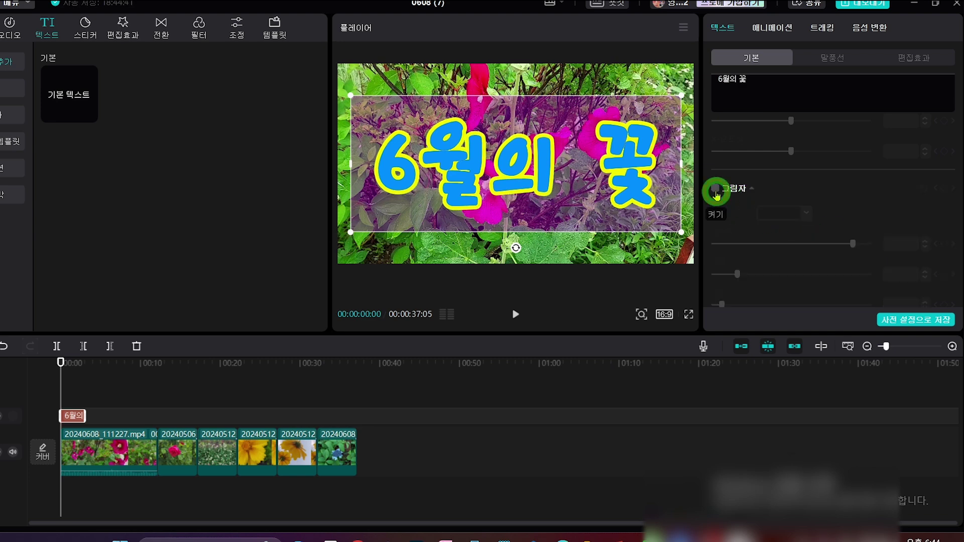
pyautogui.click(718, 192)
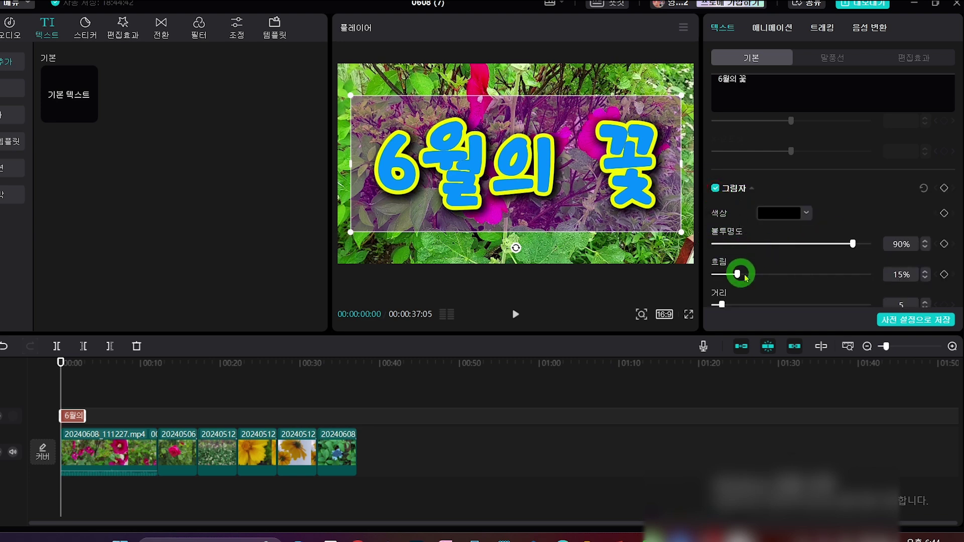
pyautogui.moveTo(721, 305); pyautogui.dragTo(722, 274)
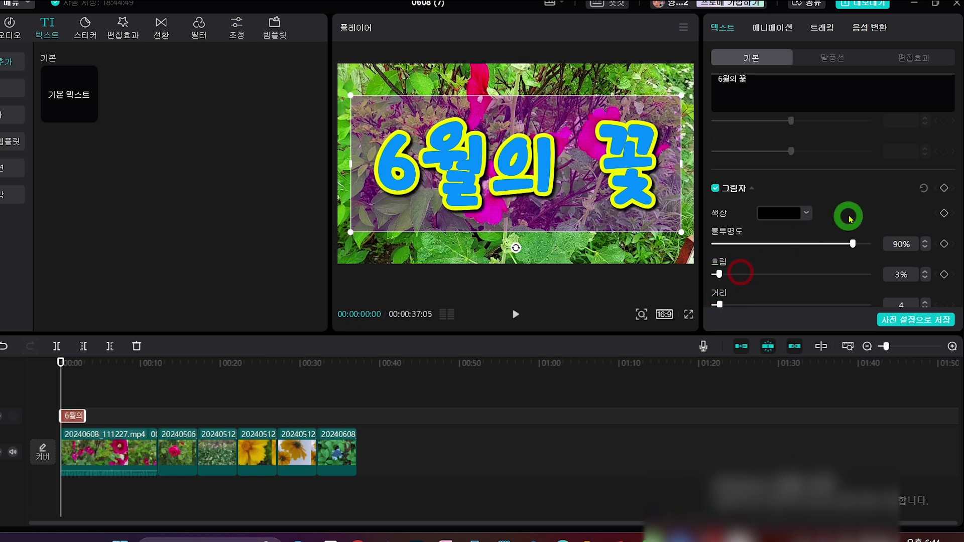
pyautogui.click(852, 196)
pyautogui.click(715, 254)
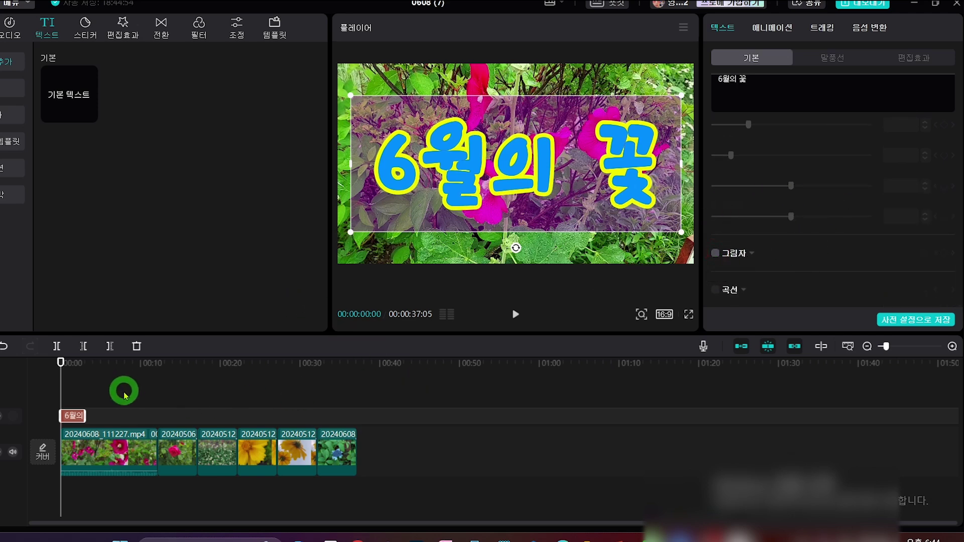
# Step: Lengthen the caption clip on the timeline so that it ends at about 00:00:06:07
pyautogui.click(61, 377)
pyautogui.click(66, 361)
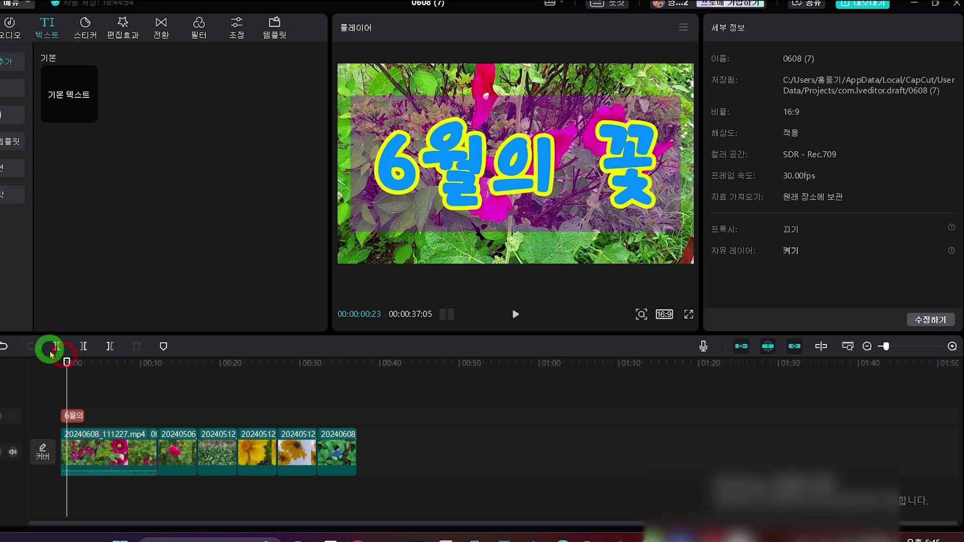
pyautogui.moveTo(62, 361)
pyautogui.mouseDown()
pyautogui.moveTo(86, 358)
pyautogui.moveTo(66, 361)
pyautogui.mouseUp()
pyautogui.moveTo(78, 415); pyautogui.dragTo(107, 417)
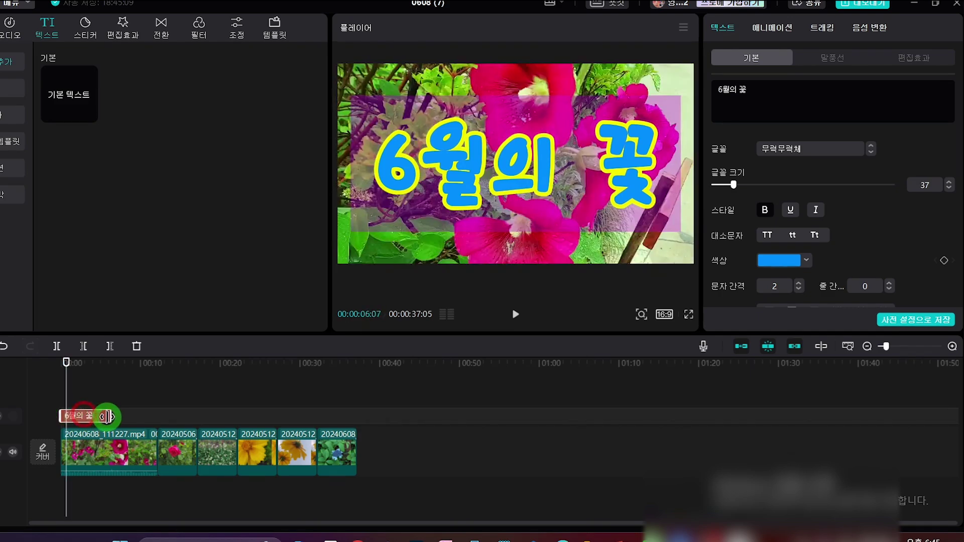
# Step: Place the playhead at 00:00:04:03 and trim the end of the caption clip to it
pyautogui.click(69, 368)
pyautogui.moveTo(68, 362); pyautogui.dragTo(94, 367)
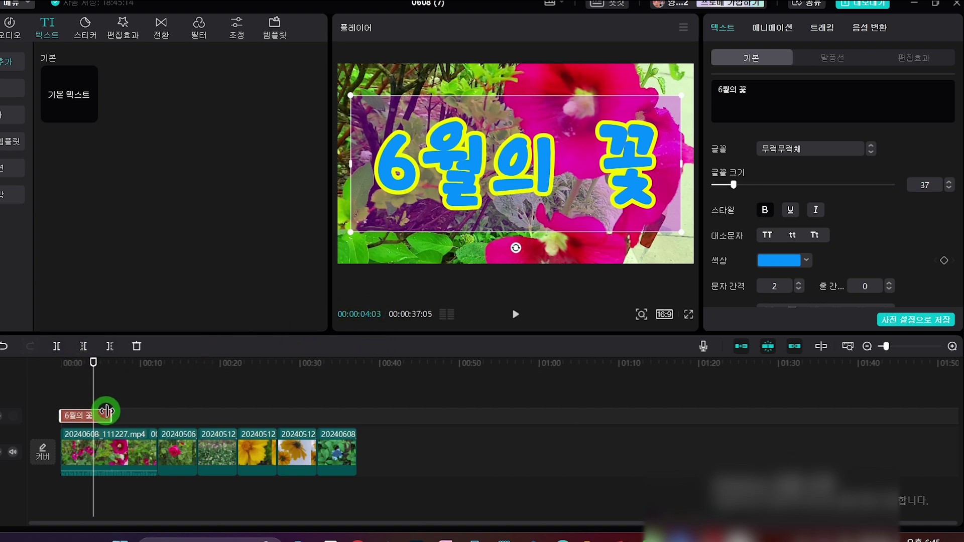
pyautogui.moveTo(108, 412); pyautogui.dragTo(92, 411)
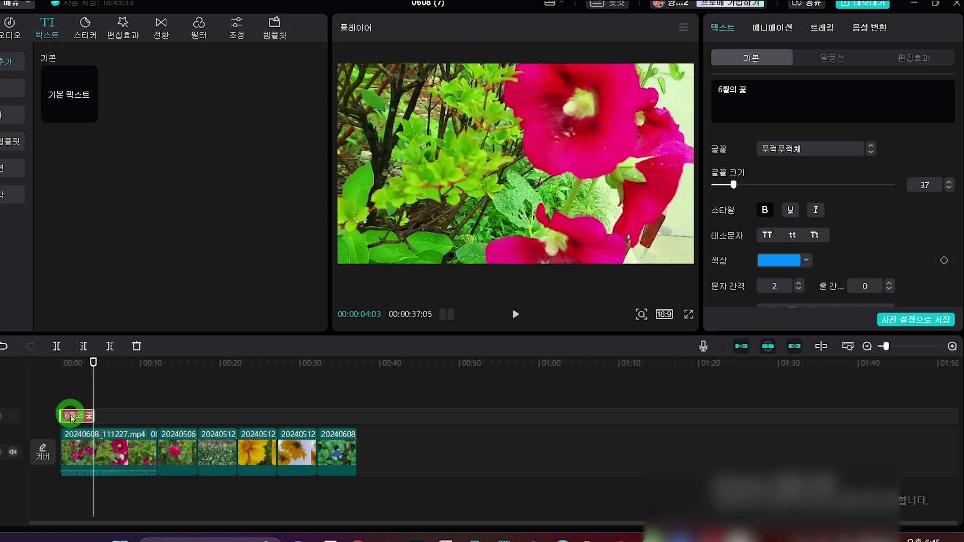
# Step: Place the playhead at 00:00:08:23 and add a default text (기본 텍스트) caption there
pyautogui.click(96, 366)
pyautogui.moveTo(99, 361); pyautogui.dragTo(131, 361)
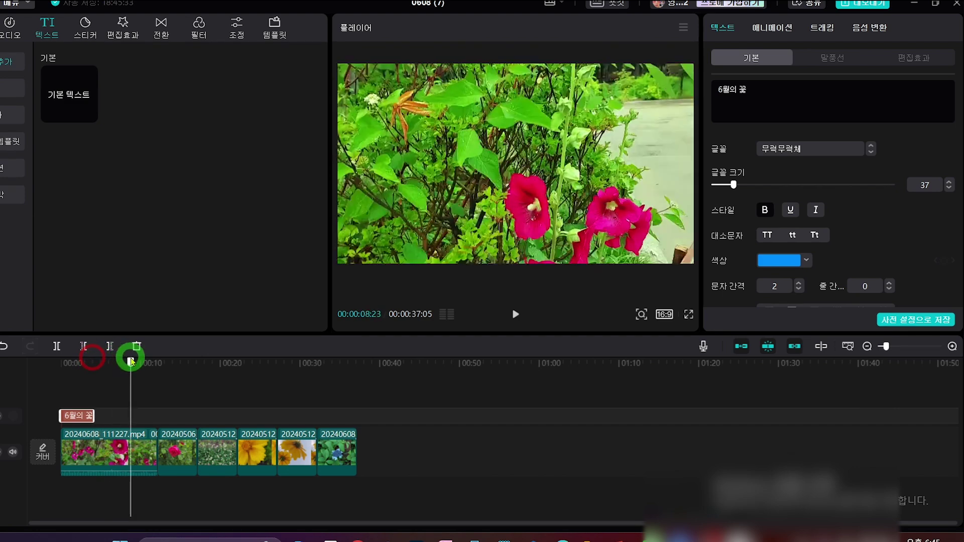
pyautogui.moveTo(81, 90)
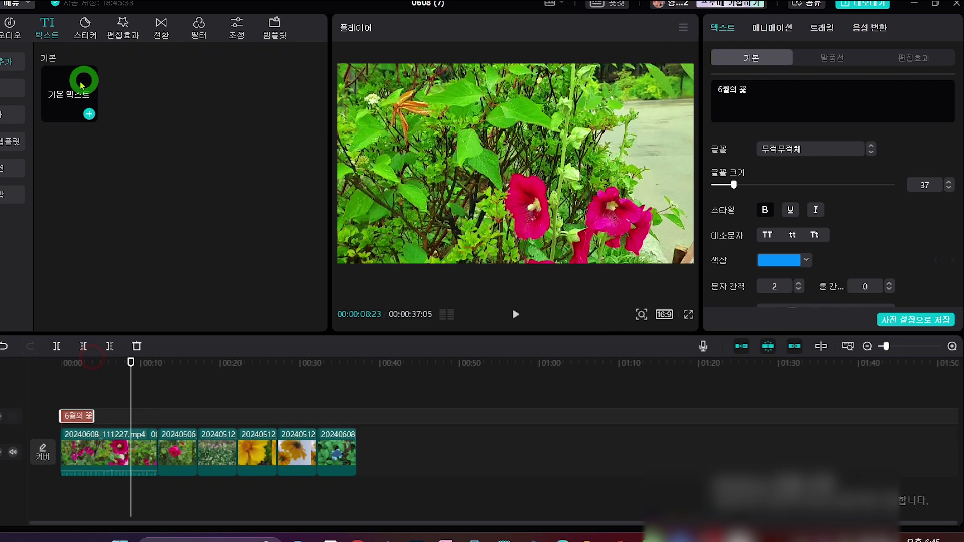
pyautogui.click(88, 114)
# Step: Clear the new caption's placeholder text and reselect its clip with the playhead at 00:00:09:29
pyautogui.click(772, 96)
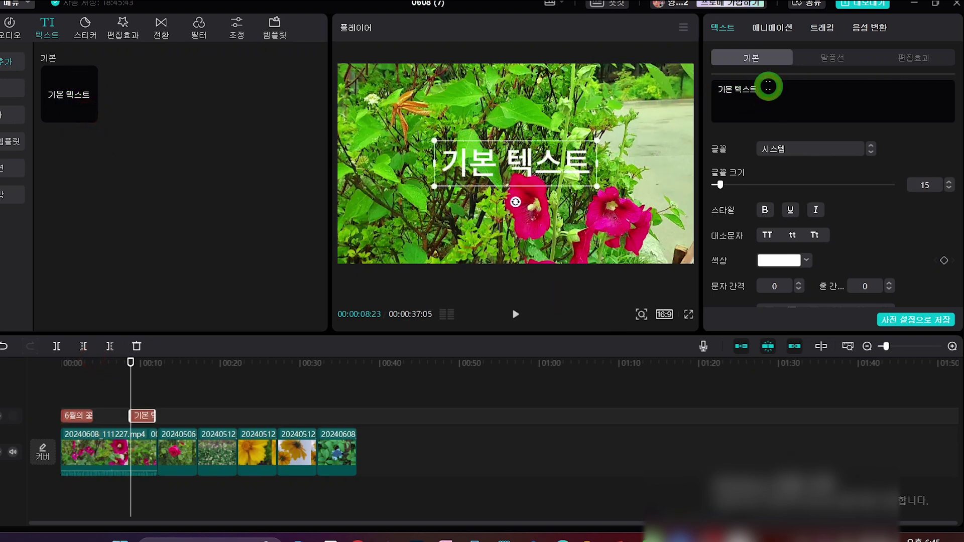
pyautogui.moveTo(768, 87); pyautogui.dragTo(710, 96)
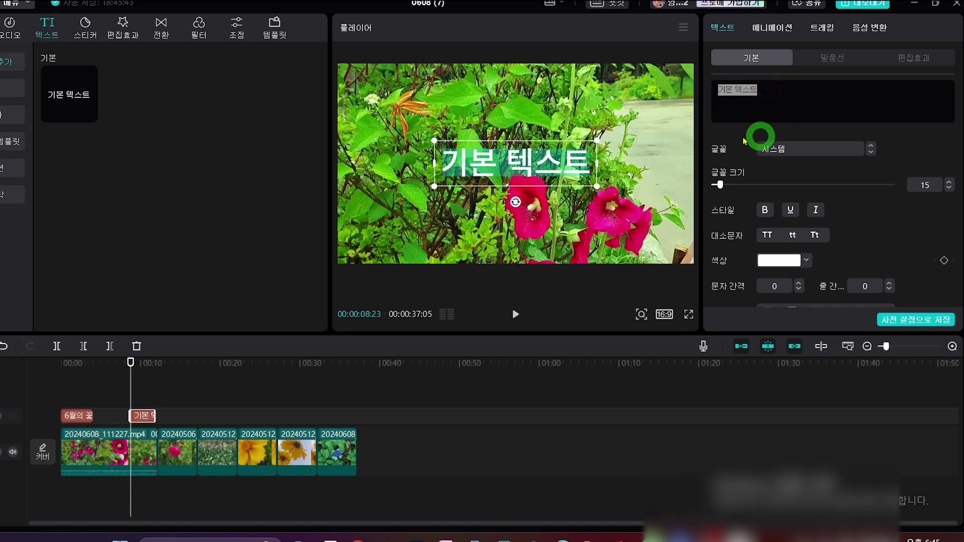
pyautogui.press('BackSpace')
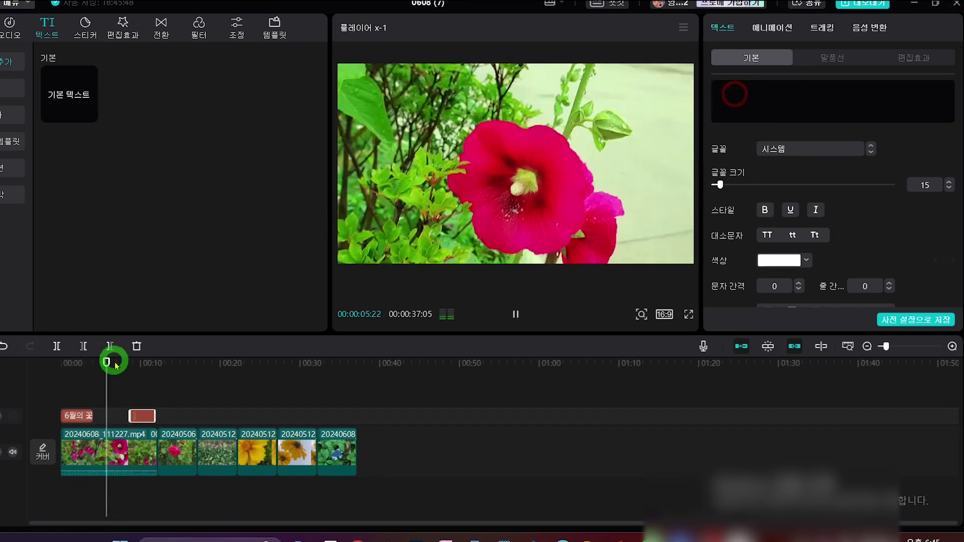
pyautogui.moveTo(115, 365); pyautogui.dragTo(131, 362)
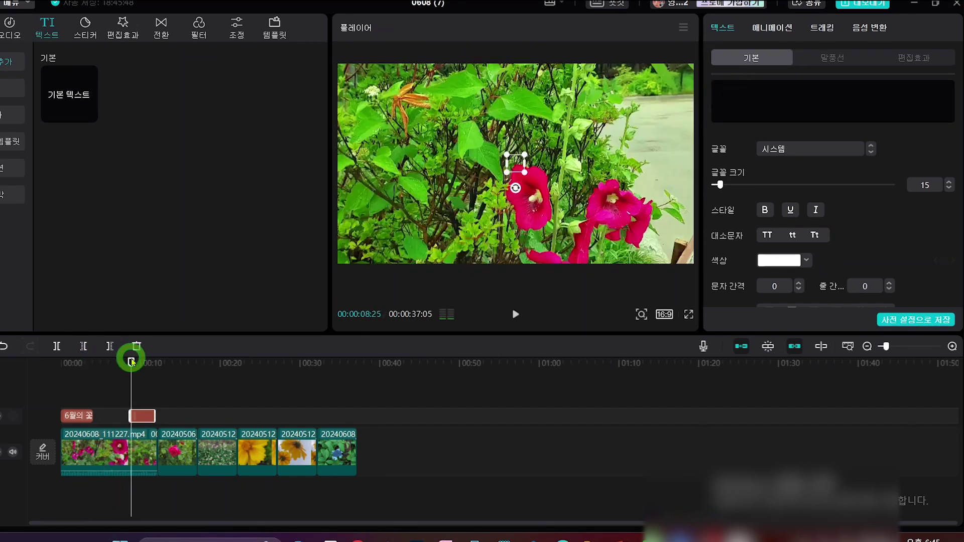
pyautogui.click(140, 402)
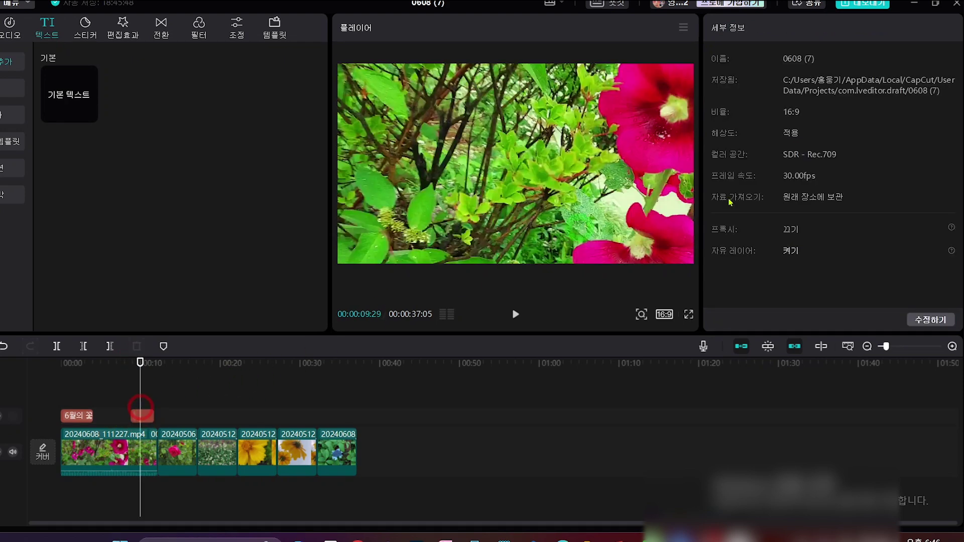
pyautogui.click(146, 416)
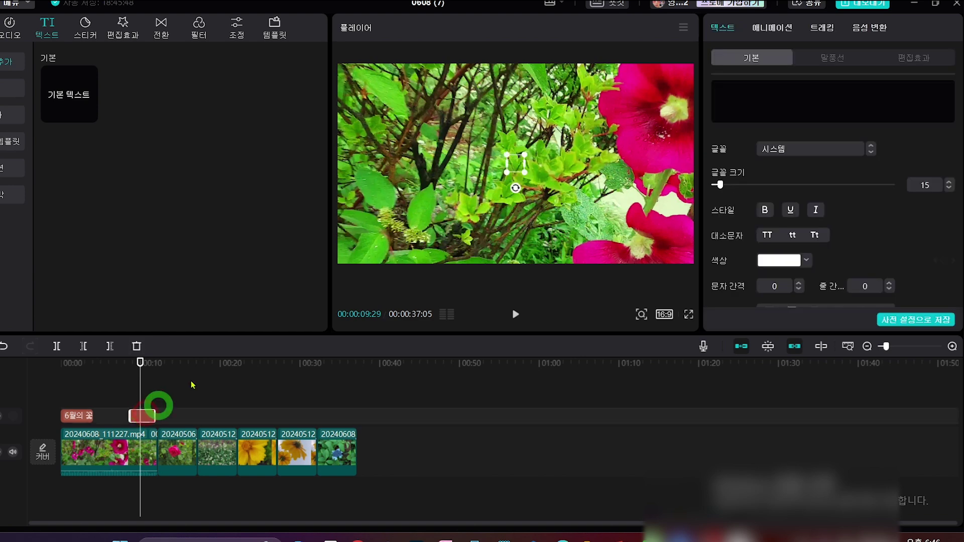
# Step: Enter "6월의 첫주에 촬영한 꽃들이에요" as the second caption's text
pyautogui.click(722, 88)
pyautogui.write('6')
pyautogui.write('ㅇ')
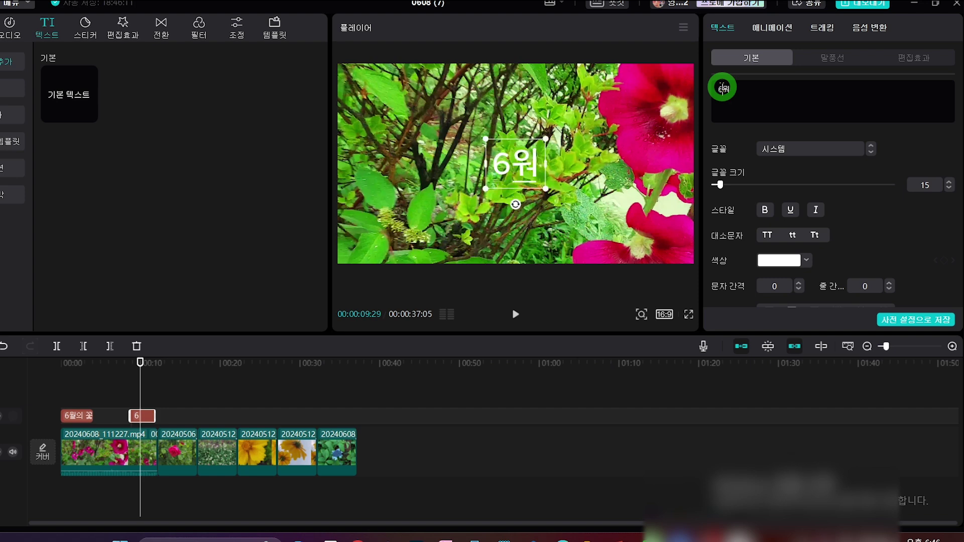
pyautogui.write('의 ㅊ')
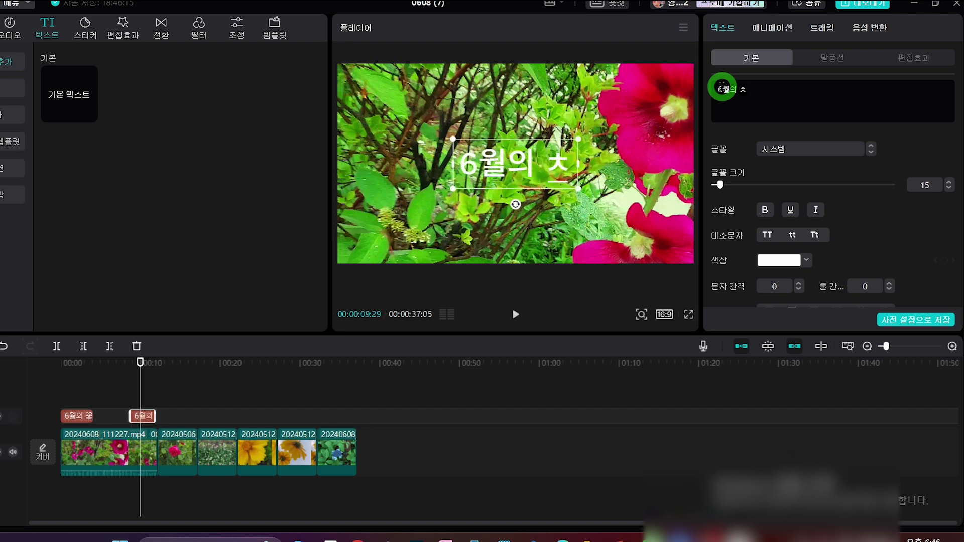
pyautogui.press('BackSpace')
pyautogui.write('첫주')
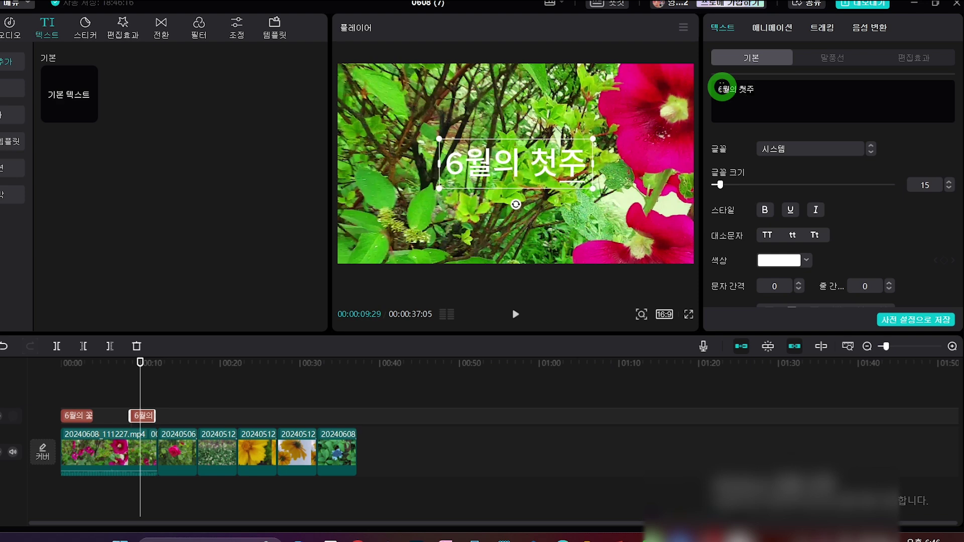
pyautogui.write('에 ㅊ촬영')
pyautogui.press('BackSpace')
pyautogui.press('BackSpace')
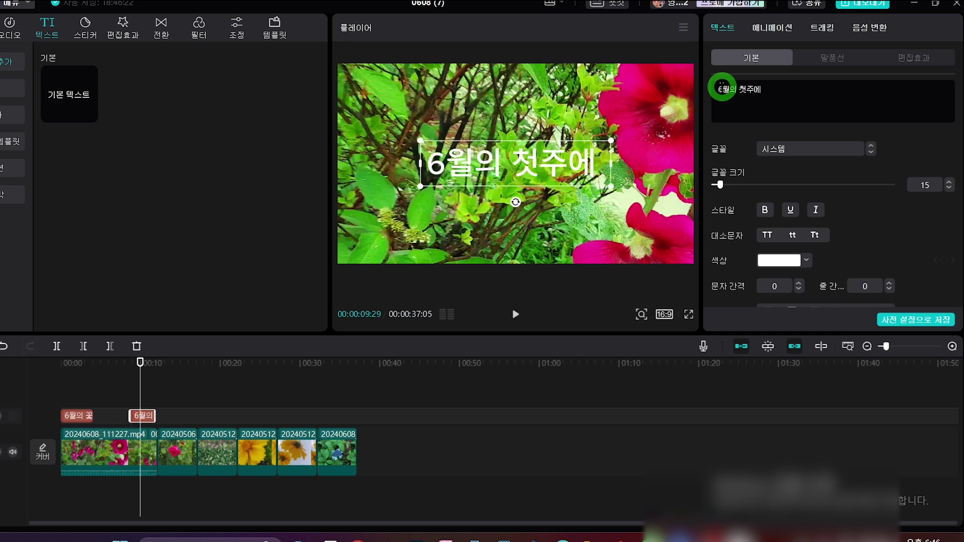
pyautogui.write('ㅊ영')
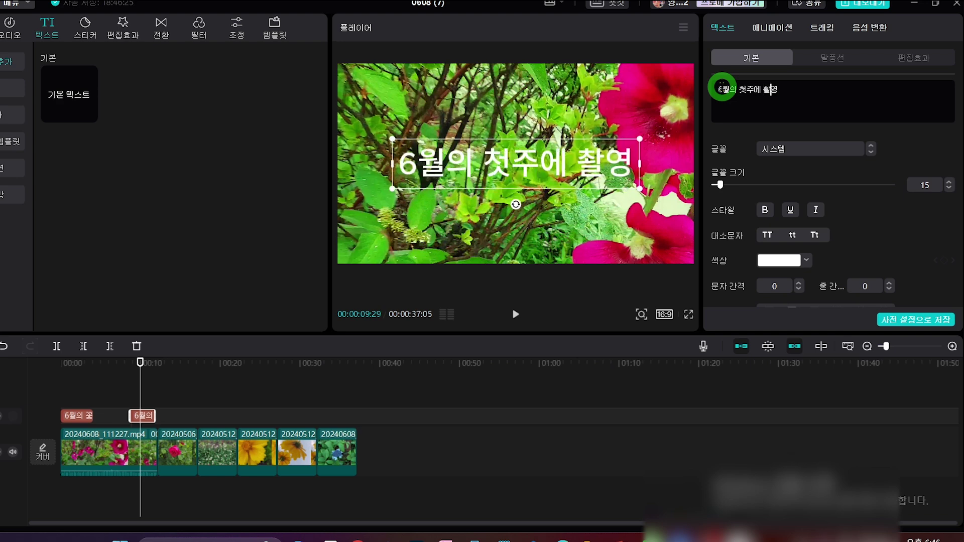
pyautogui.write('한 꼬ㅊ')
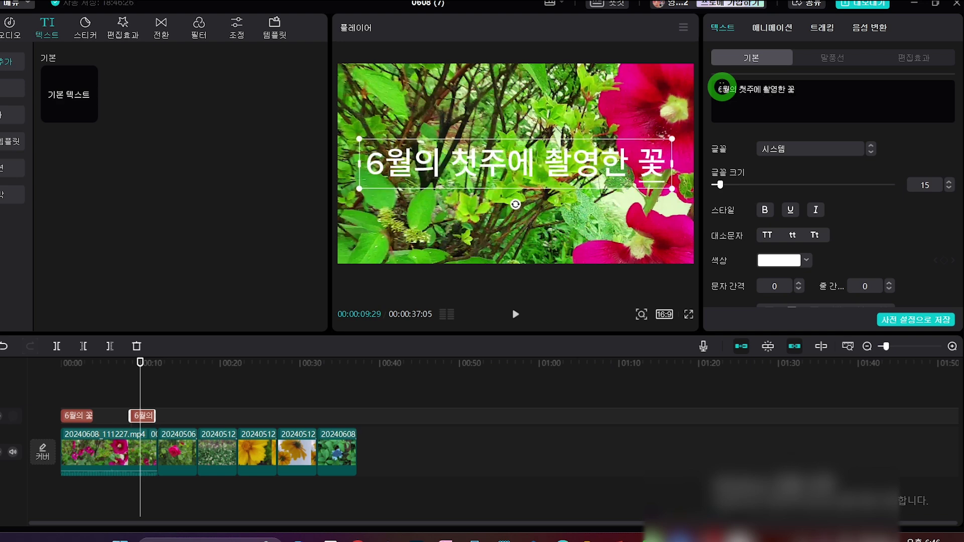
pyautogui.write('ㄷ')
pyautogui.press('BackSpace')
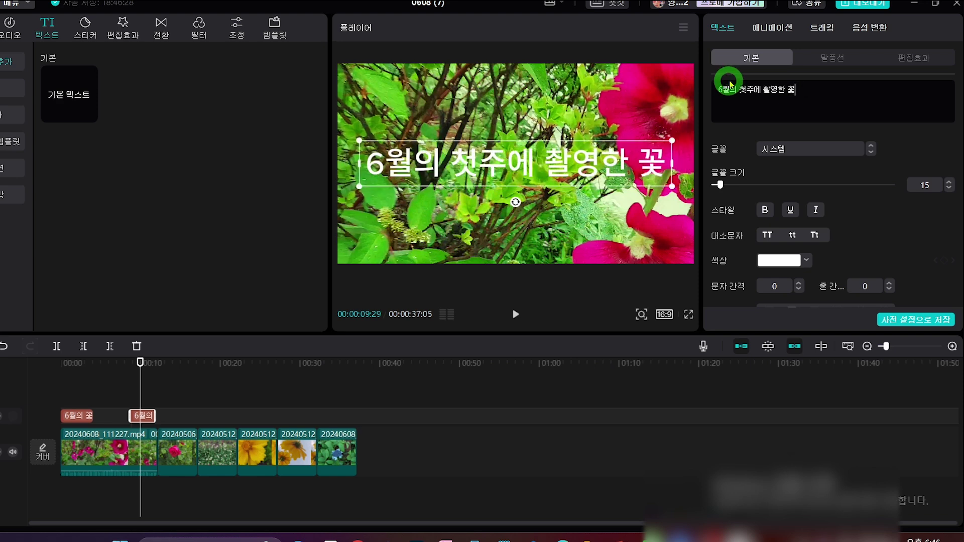
pyautogui.write('ㄷㅡㄹ이에')
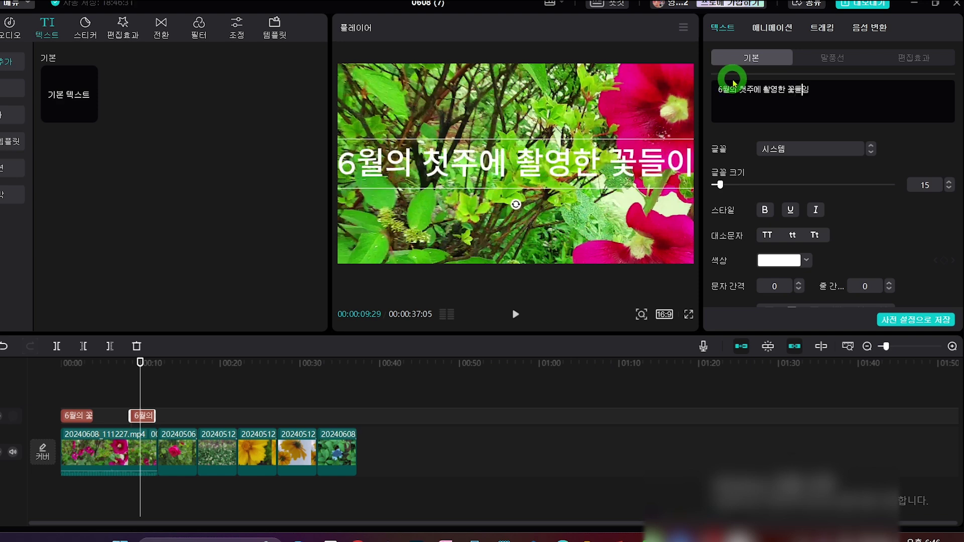
pyautogui.click(855, 92)
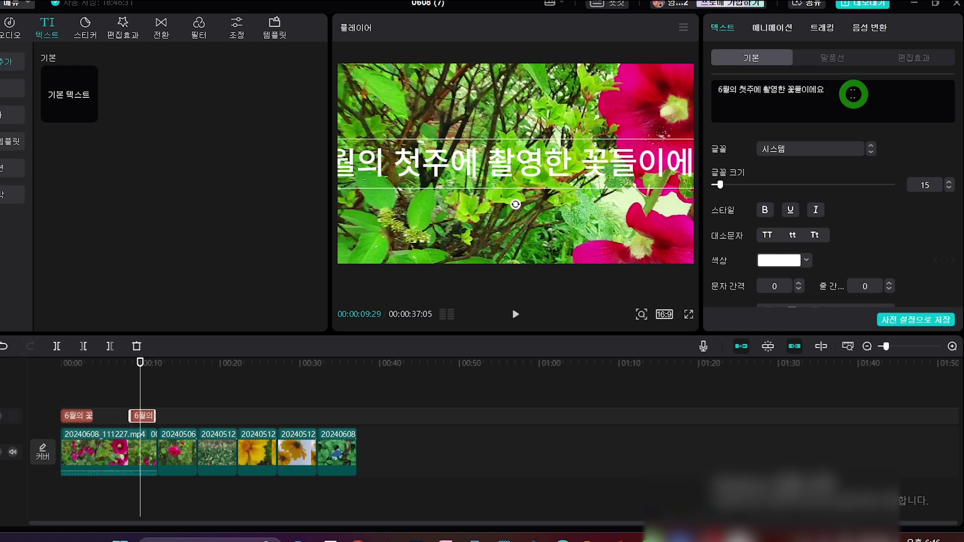
# Step: Set the second caption's font (글꼴) to 아기
pyautogui.click(786, 150)
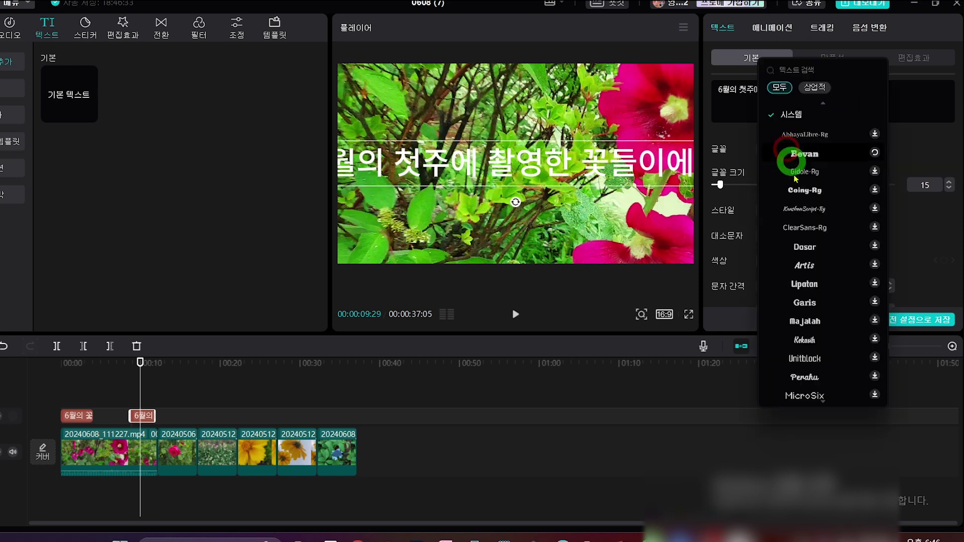
pyautogui.click(813, 347)
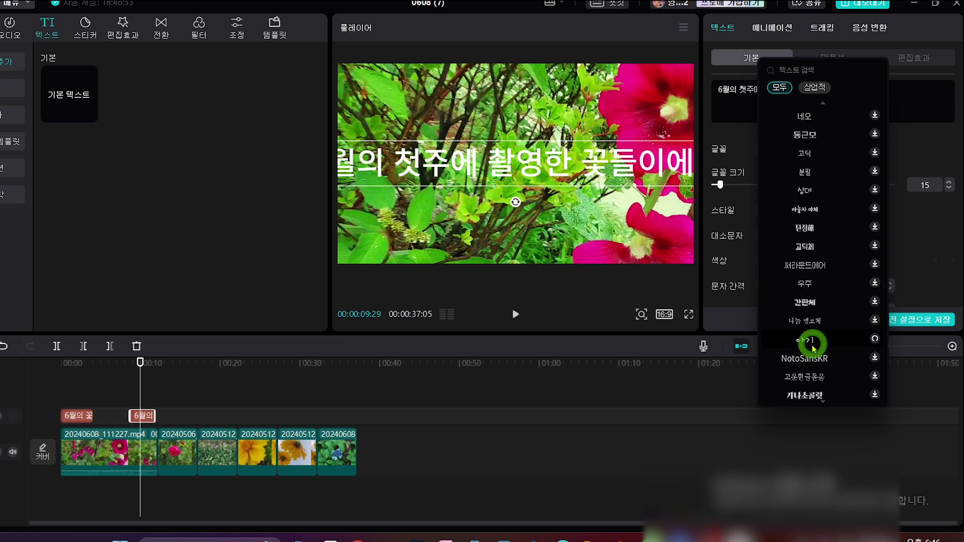
pyautogui.click(812, 341)
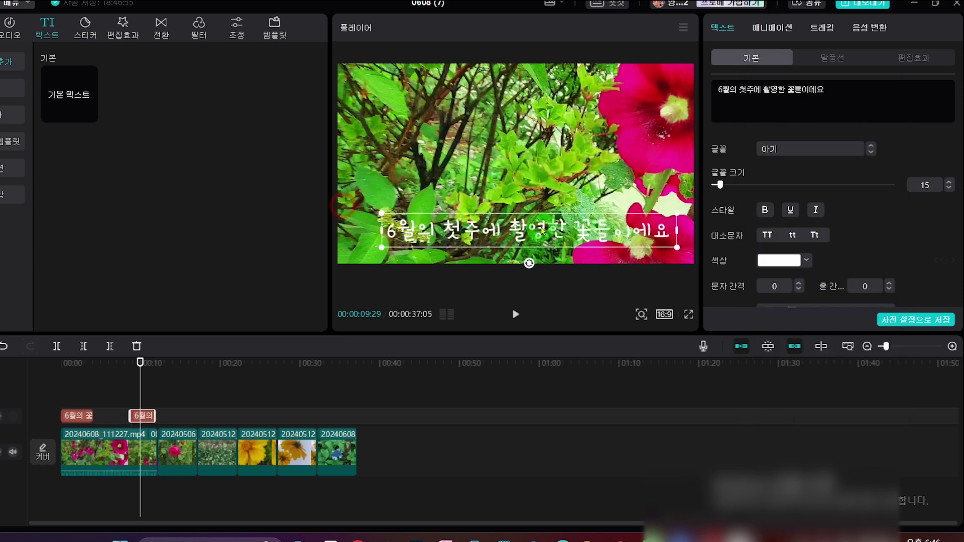
# Step: Scale the second caption to 80% and move it to the lower edge of the video frame
pyautogui.moveTo(506, 232); pyautogui.dragTo(536, 245)
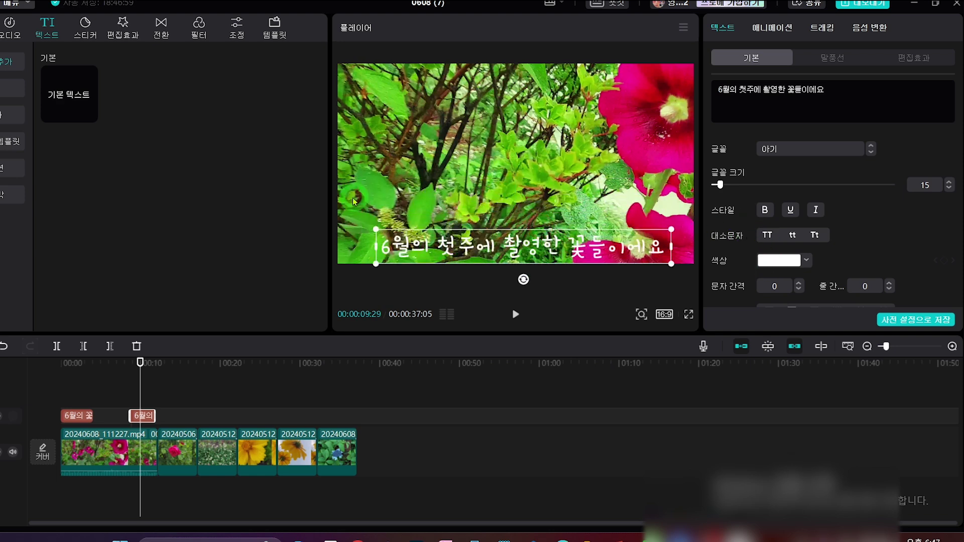
pyautogui.click(376, 230)
pyautogui.moveTo(397, 240)
pyautogui.mouseDown()
pyautogui.moveTo(378, 240)
pyautogui.moveTo(382, 232)
pyautogui.mouseUp()
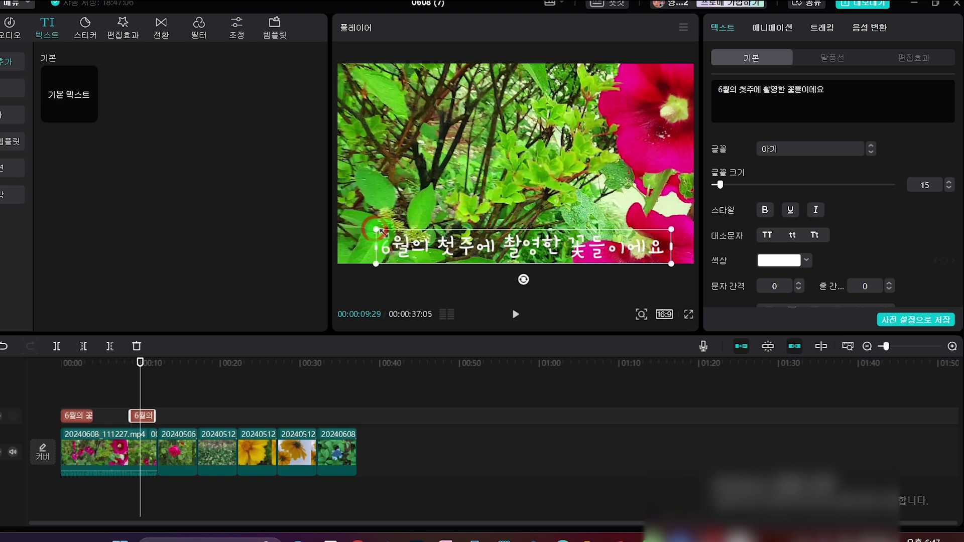
pyautogui.click(376, 227)
pyautogui.moveTo(390, 231); pyautogui.dragTo(382, 232)
# Step: Keep the caption's white text colour and apply the preset style with white letters and a black outline
pyautogui.click(774, 258)
pyautogui.click(777, 261)
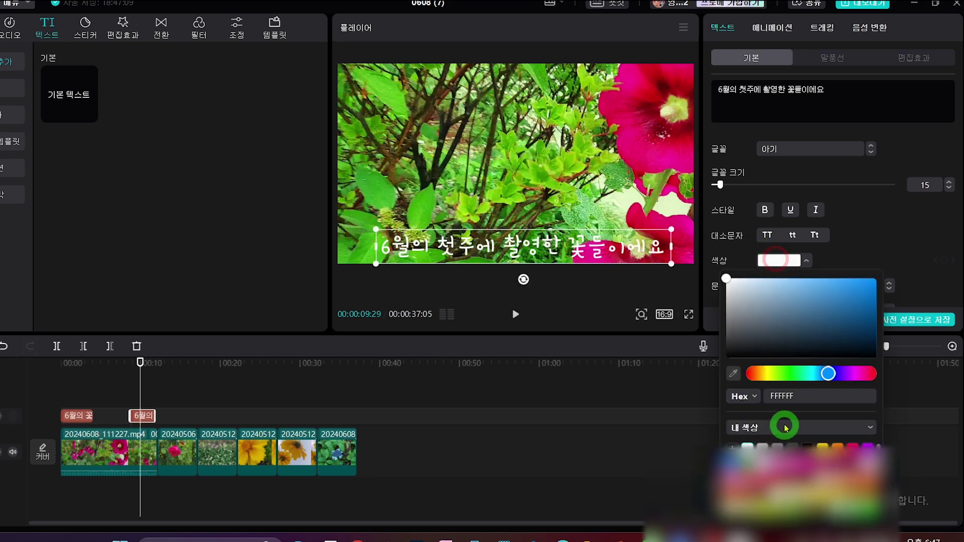
pyautogui.click(907, 229)
pyautogui.scroll(-5, 928, 227)
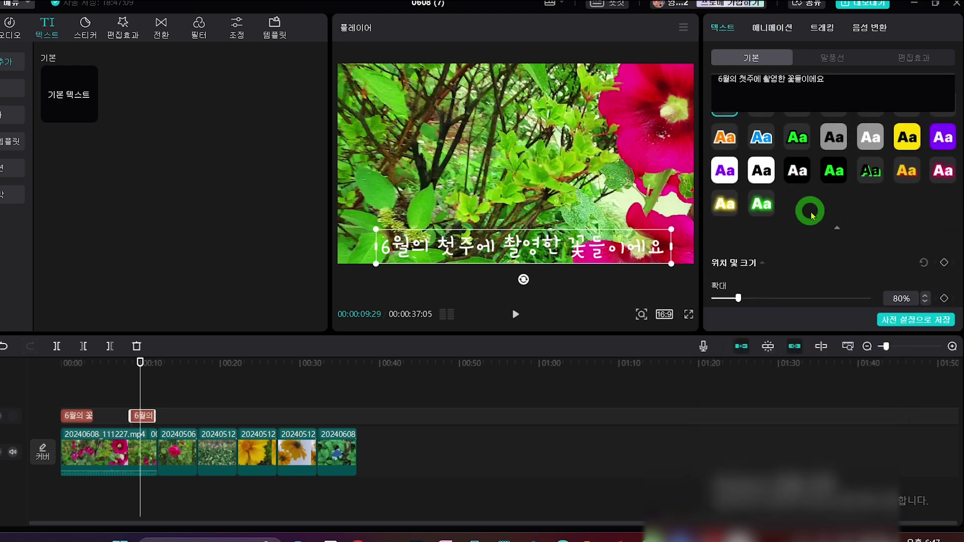
pyautogui.scroll(4, 813, 236)
pyautogui.scroll(-3, 824, 211)
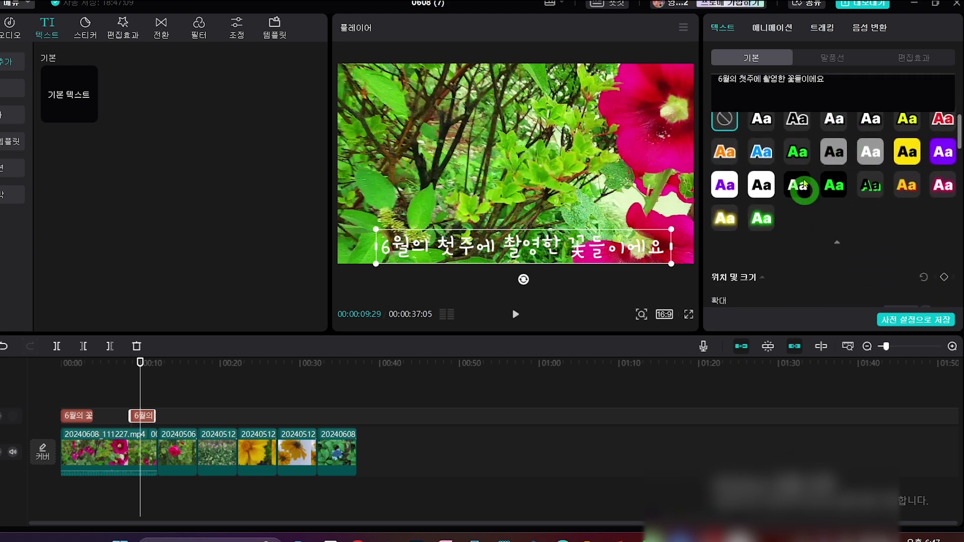
pyautogui.scroll(4, 814, 251)
pyautogui.scroll(1, 804, 256)
pyautogui.scroll(-5, 808, 241)
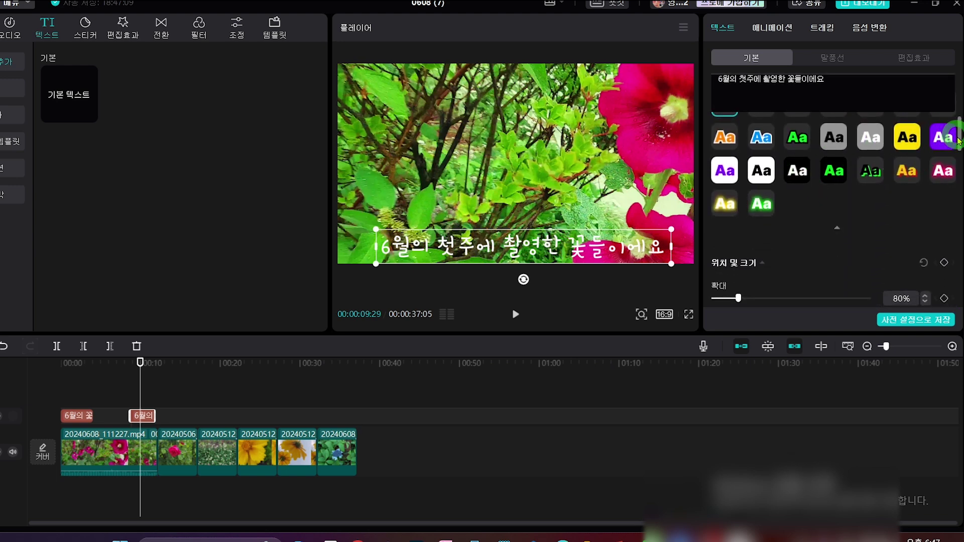
pyautogui.scroll(1, 957, 140)
pyautogui.click(764, 141)
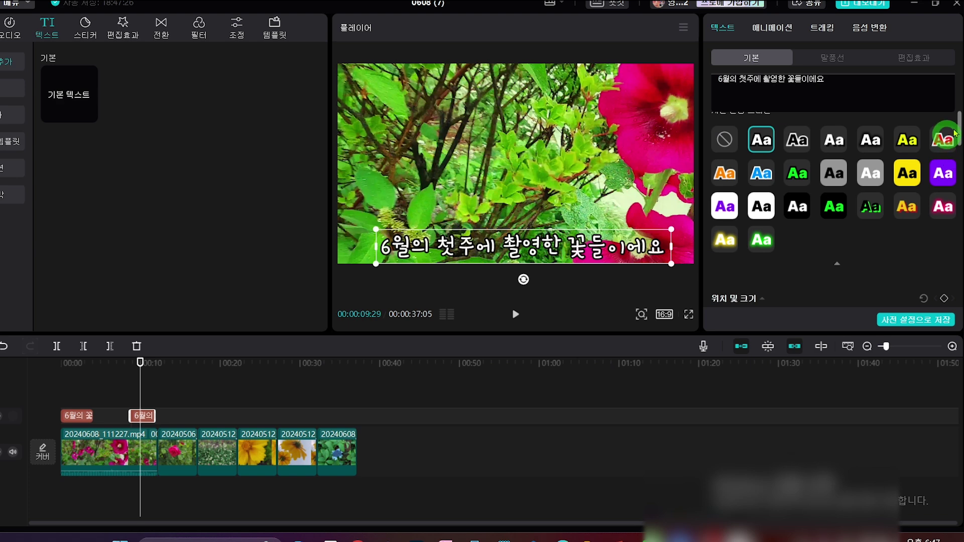
# Step: Centre the second caption horizontally in the video frame
pyautogui.scroll(1, 957, 132)
pyautogui.moveTo(958, 134); pyautogui.dragTo(960, 169)
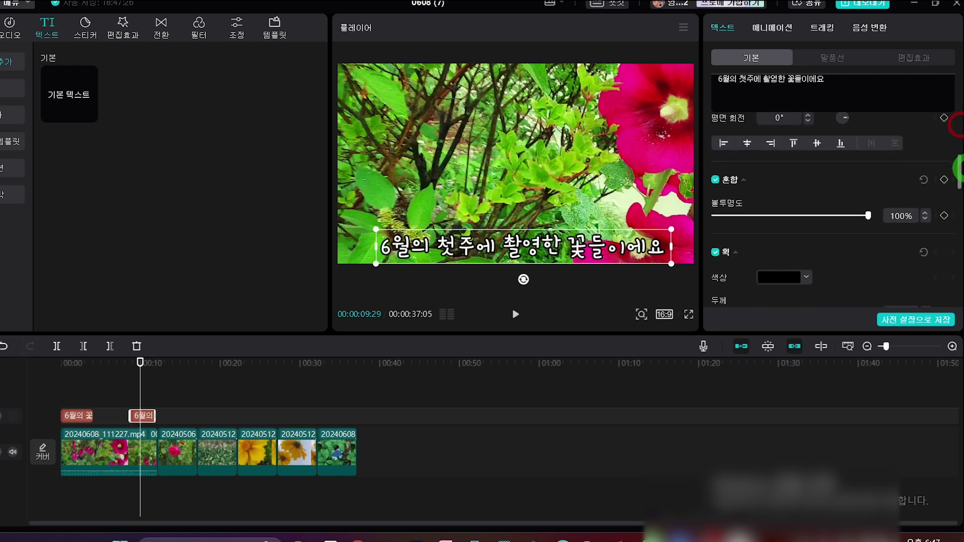
pyautogui.click(747, 140)
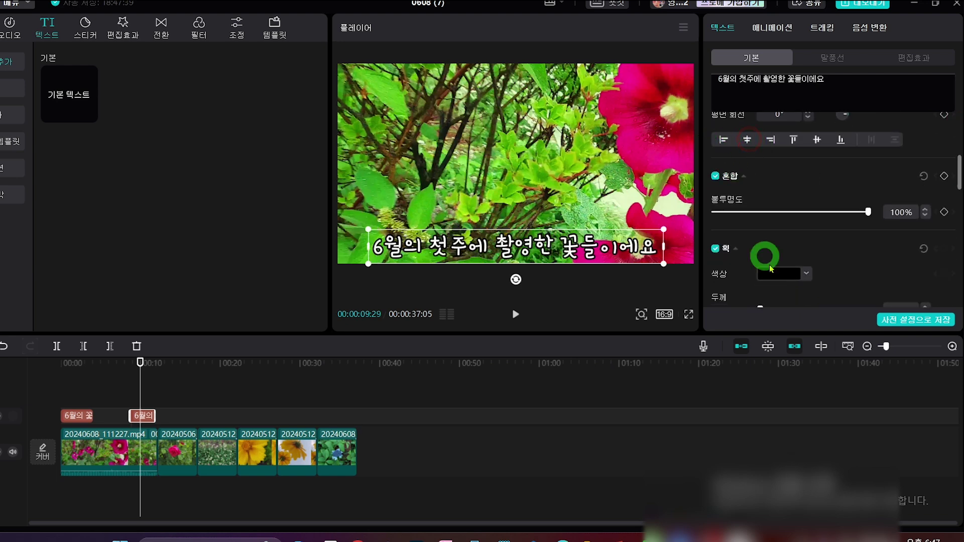
# Step: Turn on a black background (배경) for the second caption and set its opacity (불투명도) to 50%
pyautogui.moveTo(959, 175); pyautogui.dragTo(960, 201)
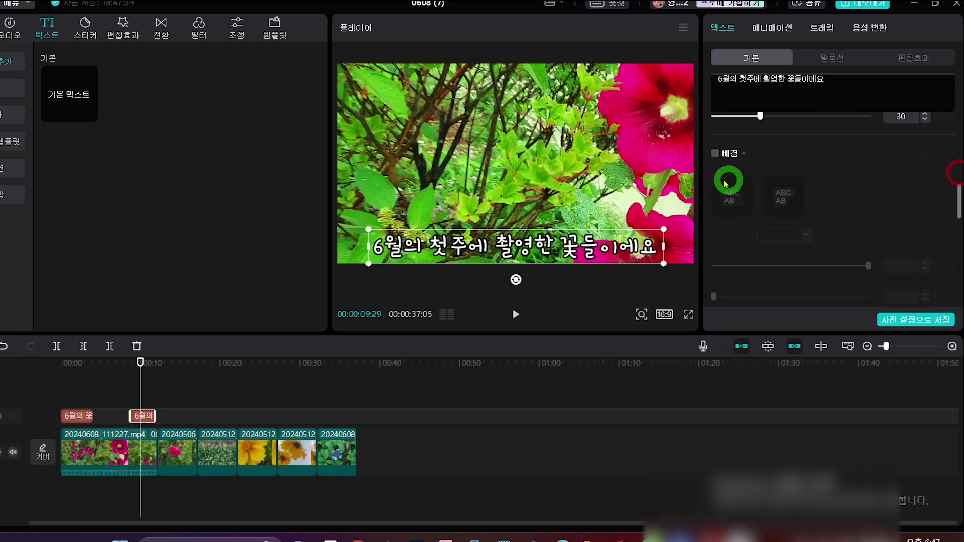
pyautogui.click(716, 154)
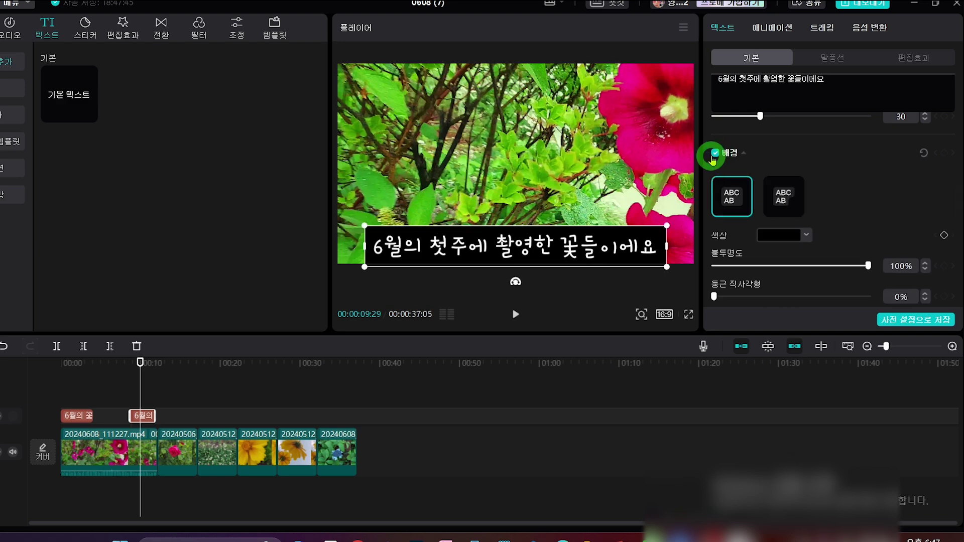
pyautogui.click(713, 155)
pyautogui.click(714, 154)
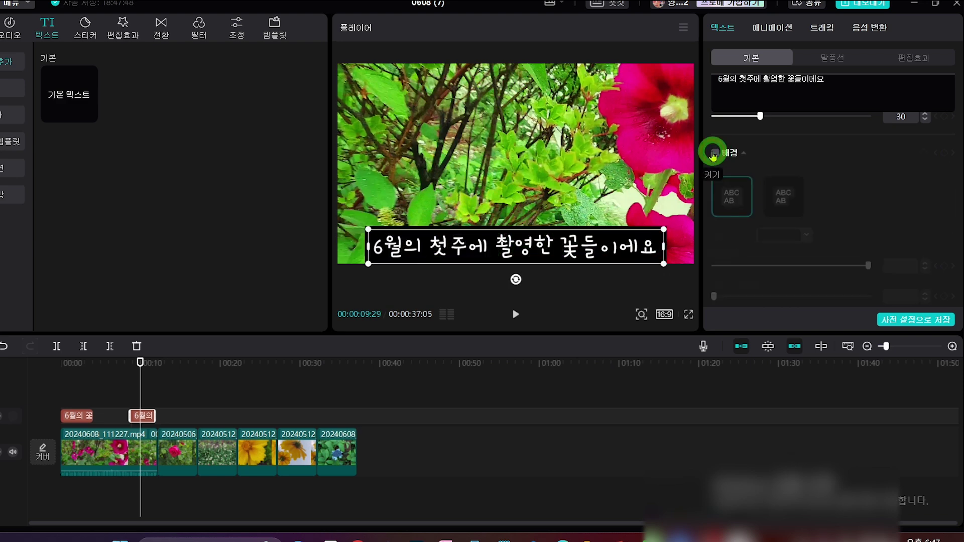
pyautogui.click(867, 266)
pyautogui.moveTo(868, 266); pyautogui.dragTo(865, 211)
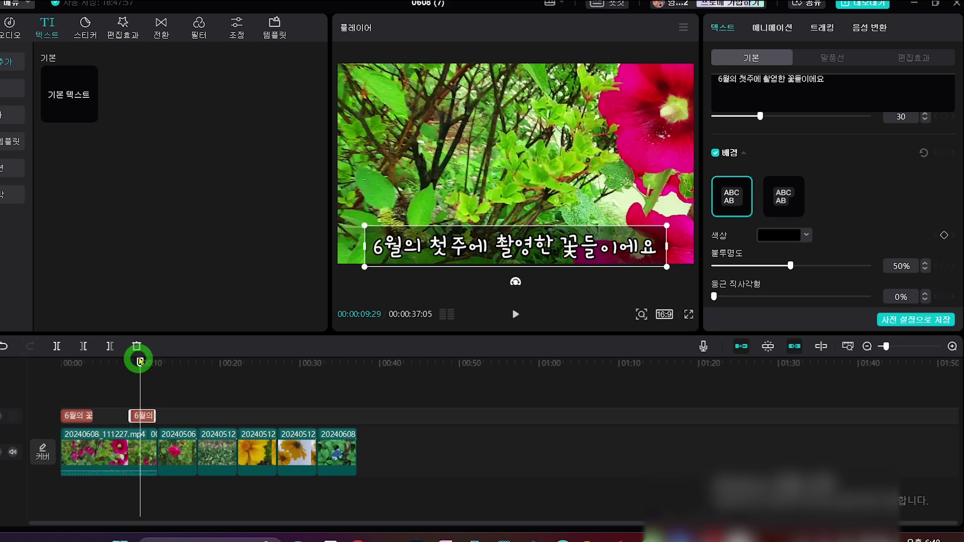
# Step: Copy the second caption and paste the copy near the start of the rose clip, at about 00:00:12:25
pyautogui.moveTo(141, 362); pyautogui.dragTo(167, 391)
pyautogui.click(137, 421)
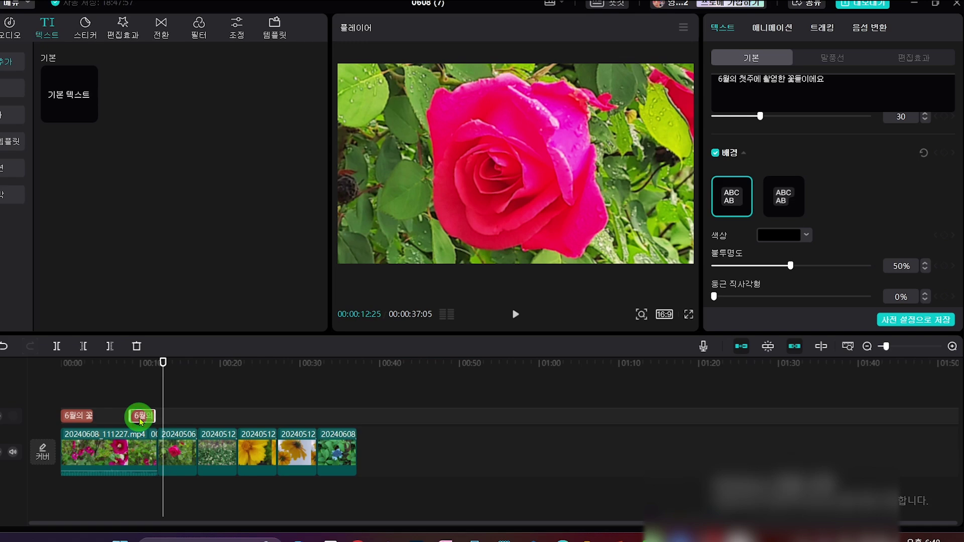
pyautogui.rightClick(139, 418)
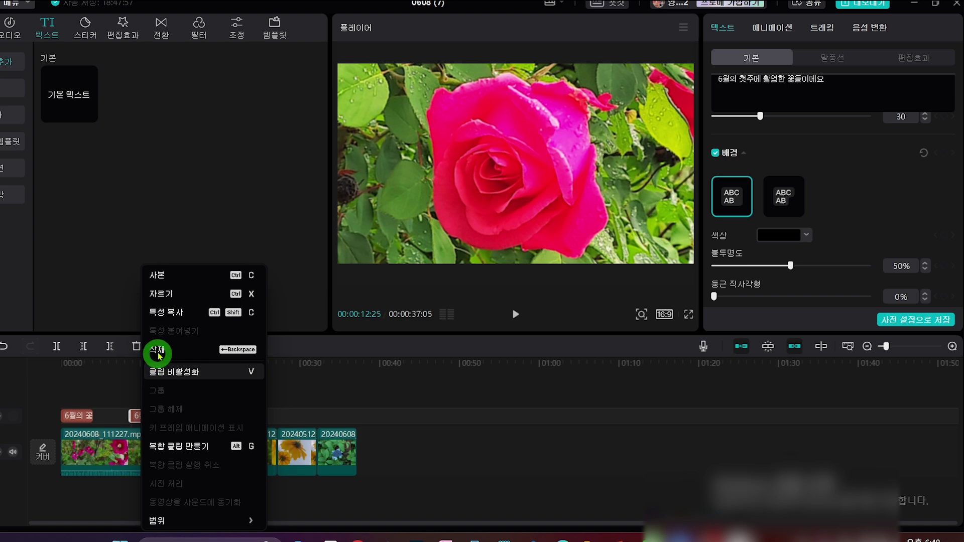
pyautogui.click(157, 281)
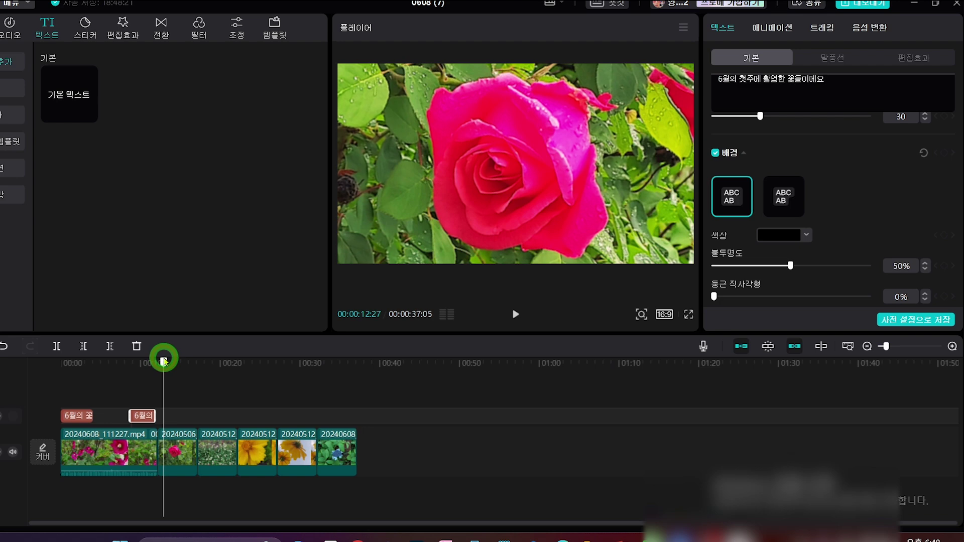
pyautogui.hotkey('ctrl', 'v')
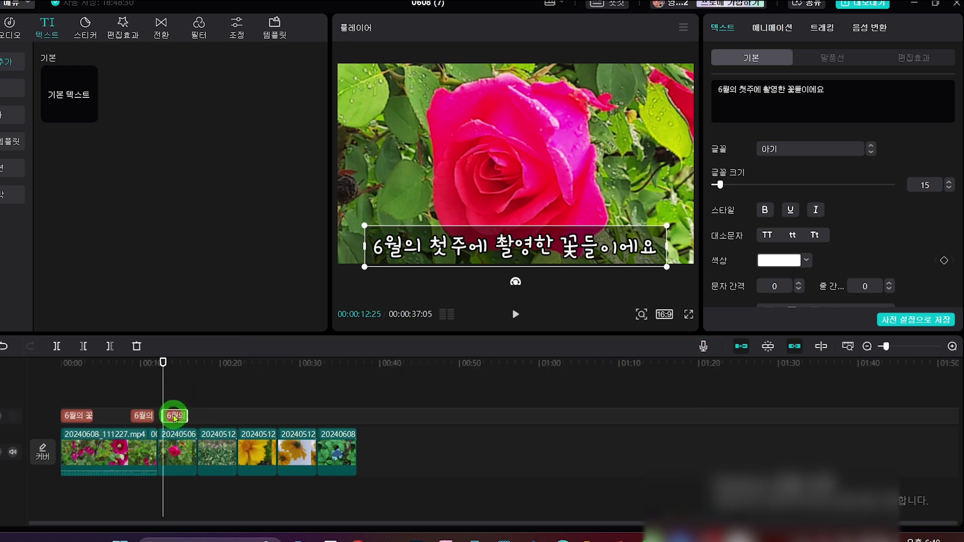
# Step: Replace the text of the caption over the rose clip with "사랑스런 장미가 탐스럽네요"
pyautogui.click(844, 89)
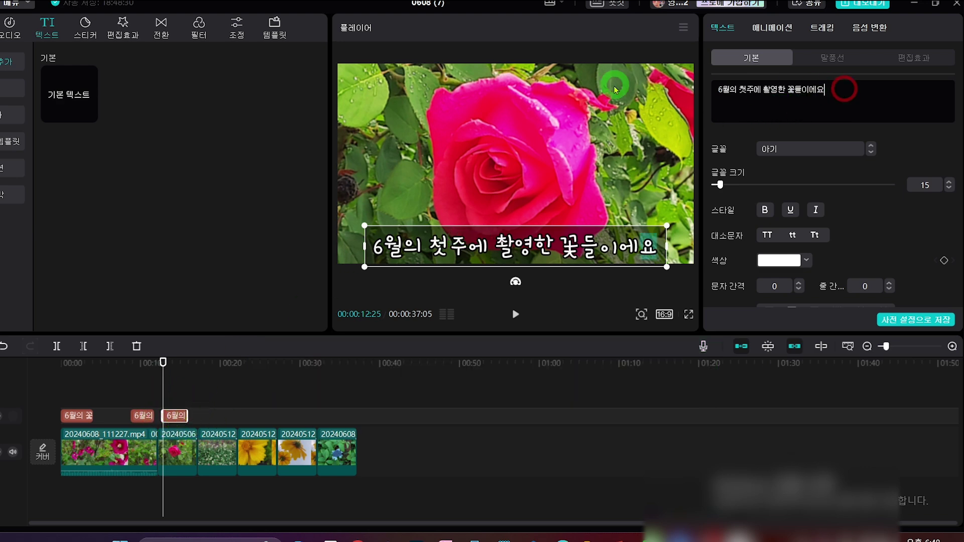
pyautogui.press('BackSpace')
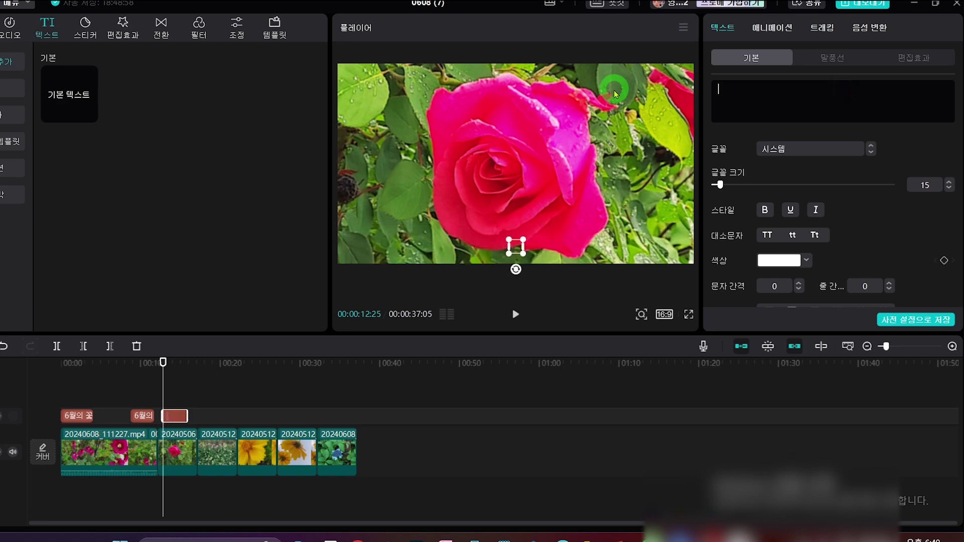
pyautogui.write('사랑스런')
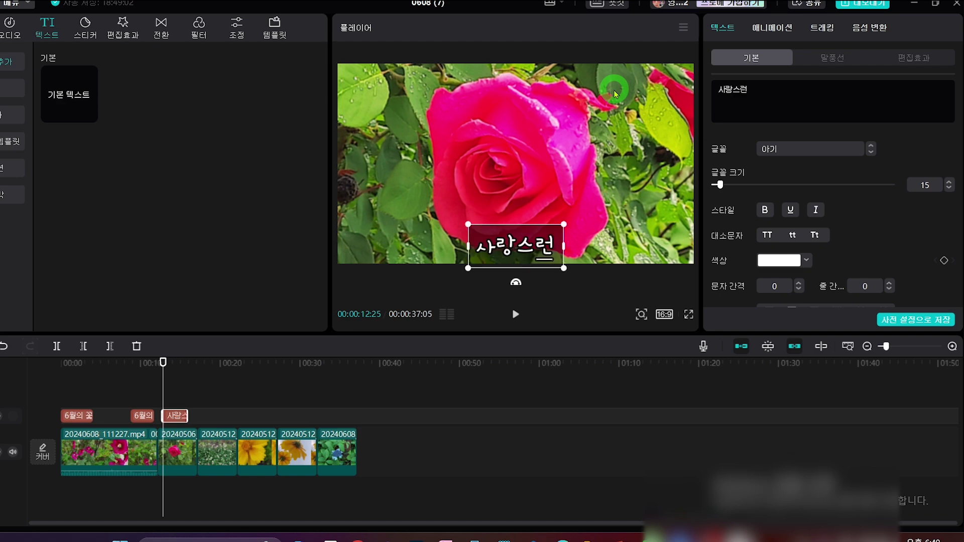
pyautogui.write(' 장미')
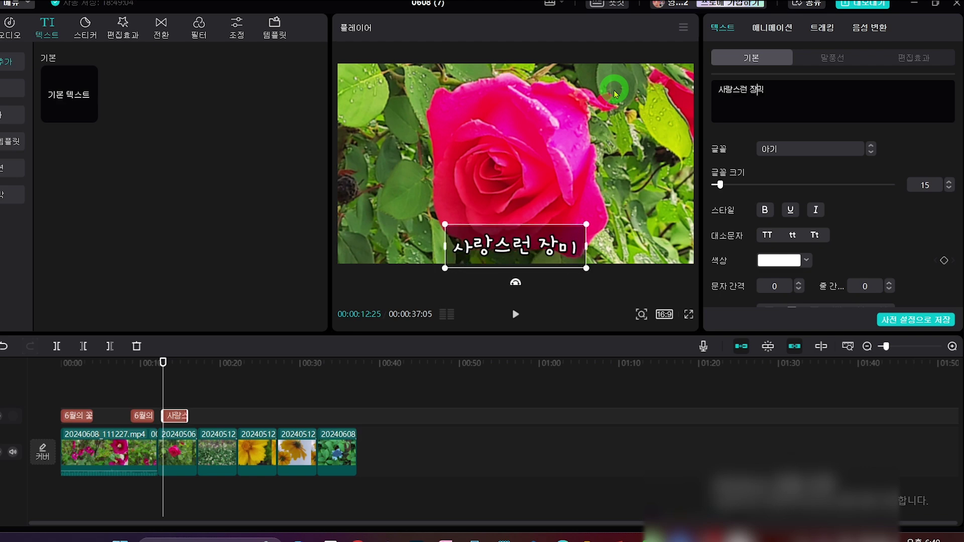
pyautogui.write('가 ㅌ탐스럽')
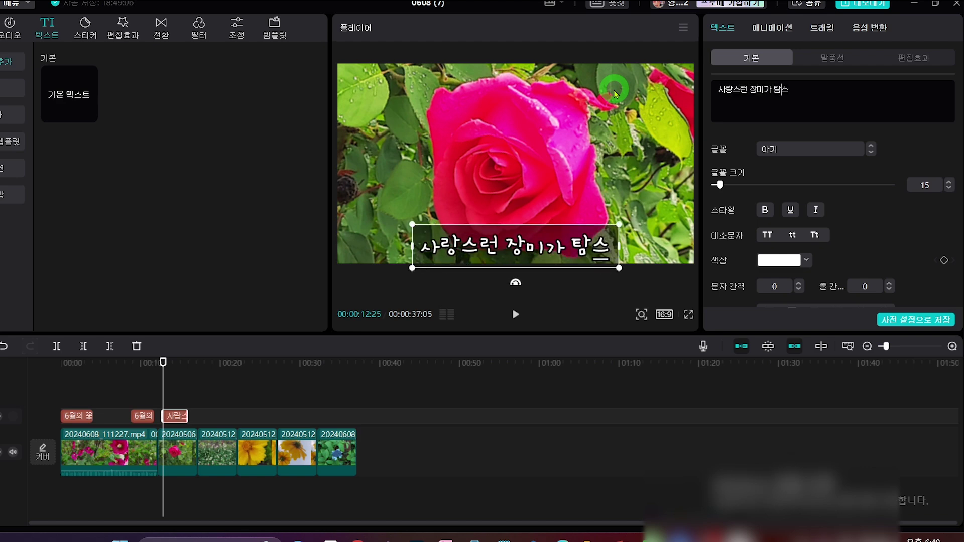
pyautogui.write('네요!')
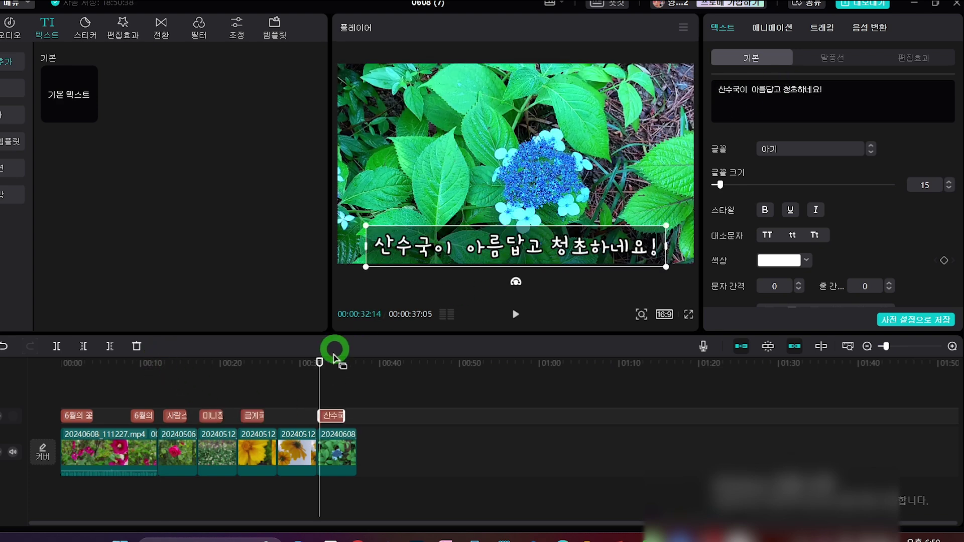
# Step: Paste a copy of the 산수국 caption at the end of the last clip, 00:00:37:05, and move it to mid-height in the frame
pyautogui.moveTo(321, 361); pyautogui.dragTo(360, 360)
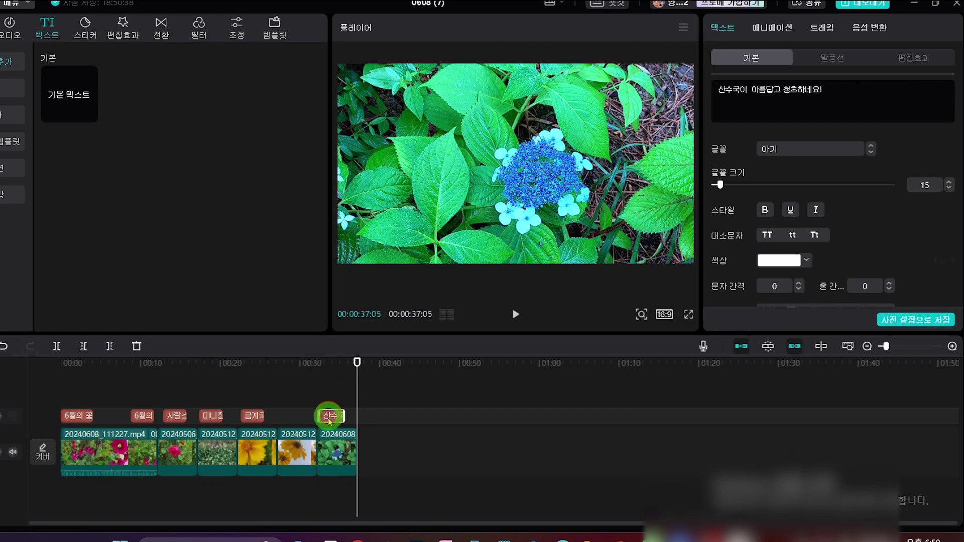
pyautogui.click(364, 360)
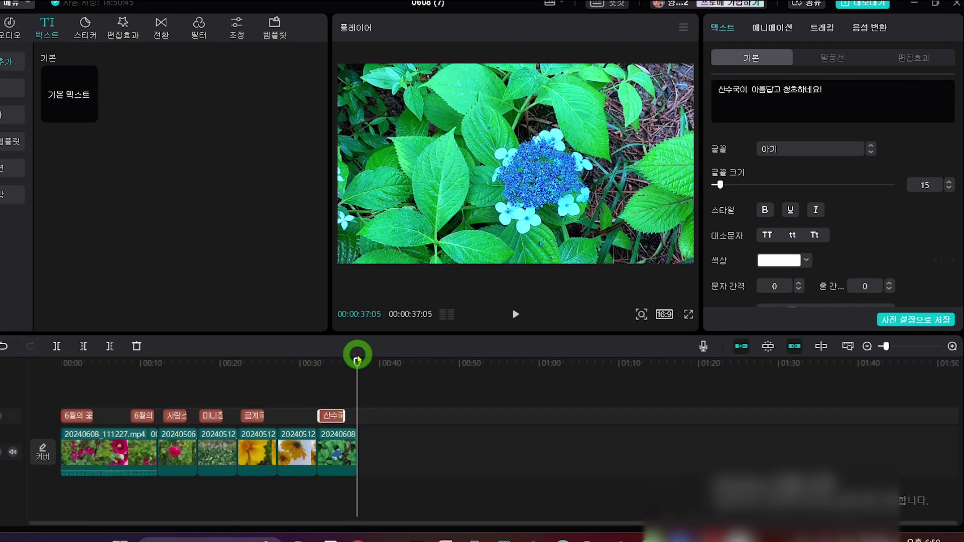
pyautogui.hotkey('ctrl', 'v')
pyautogui.click(398, 245)
pyautogui.moveTo(401, 225); pyautogui.dragTo(408, 159)
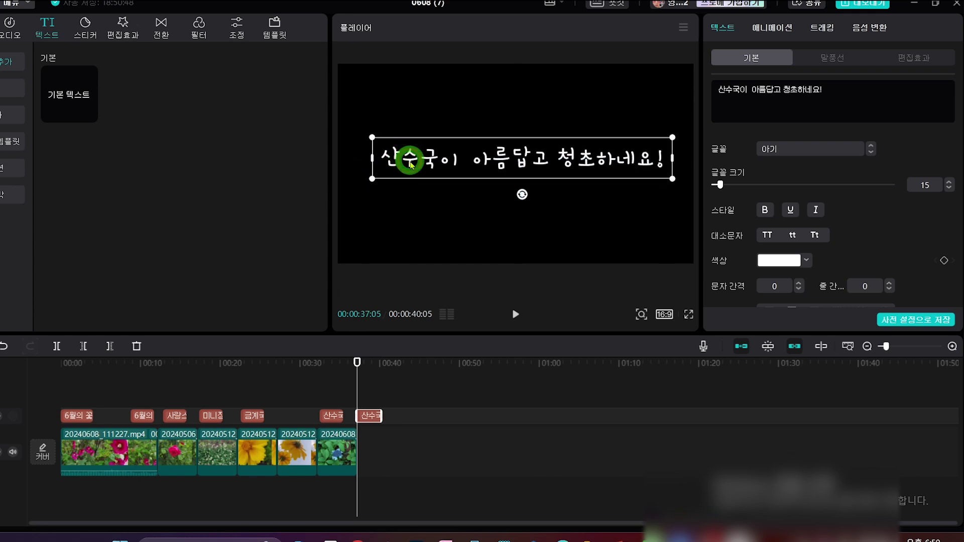
# Step: Change the closing caption's text to "시청해 주셔서 감사합니다^^"
pyautogui.doubleClick(409, 164)
pyautogui.write('시')
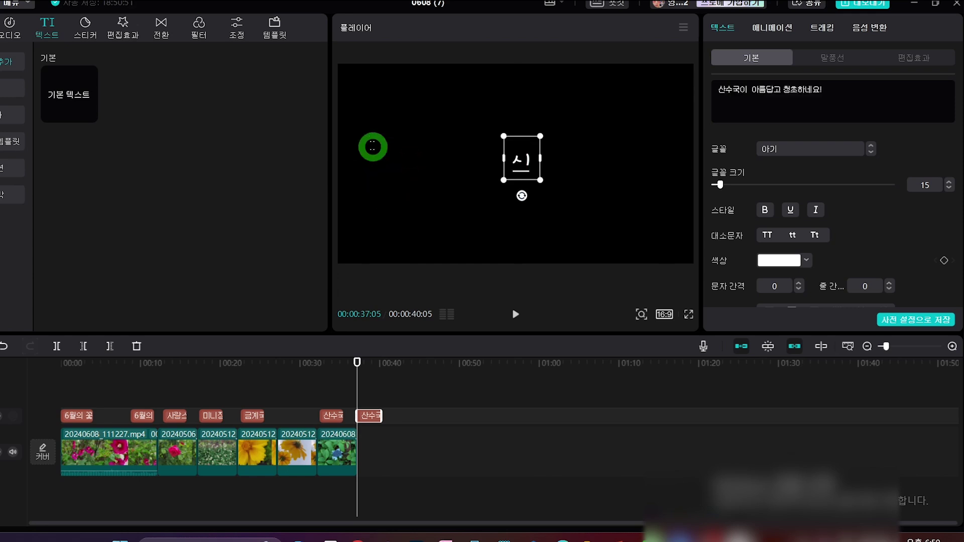
pyautogui.write('청해주셔')
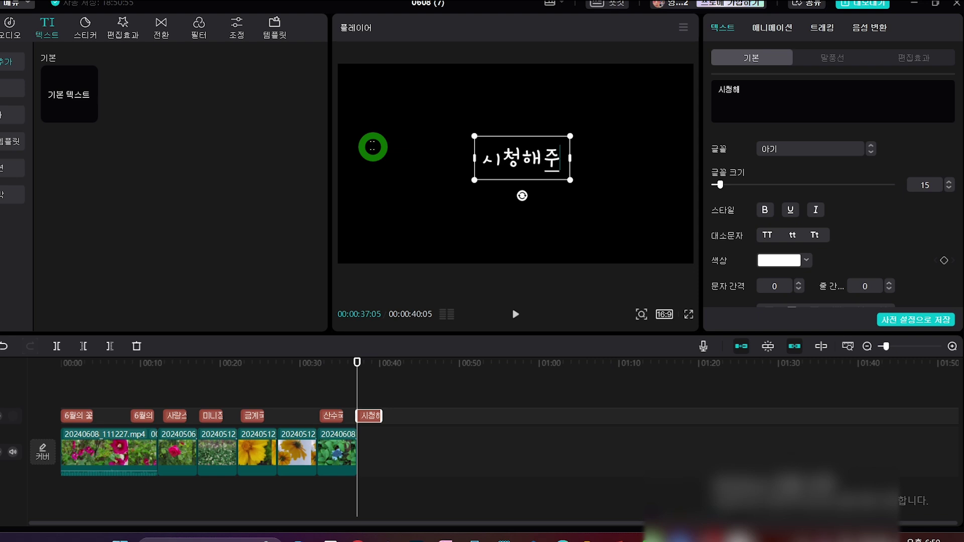
pyautogui.write('서 감')
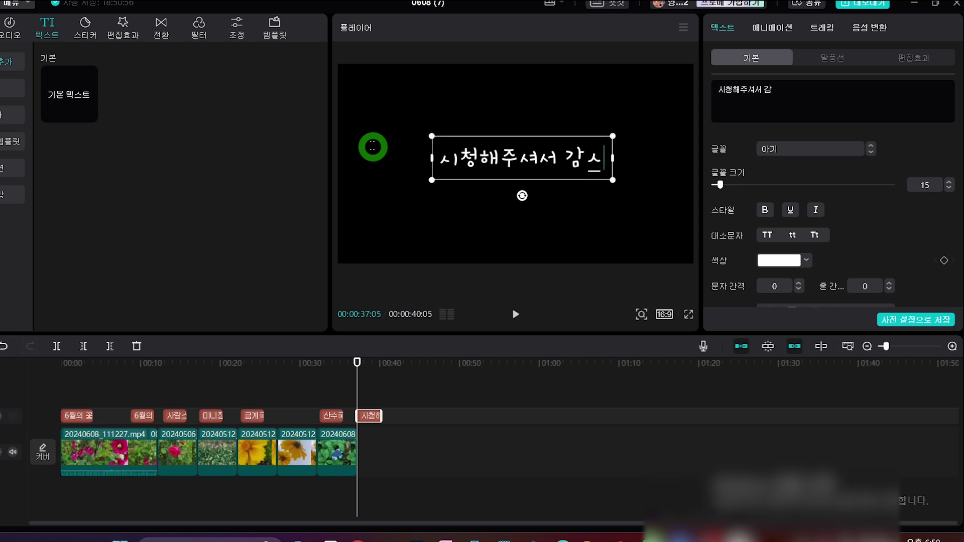
pyautogui.write('사합니다')
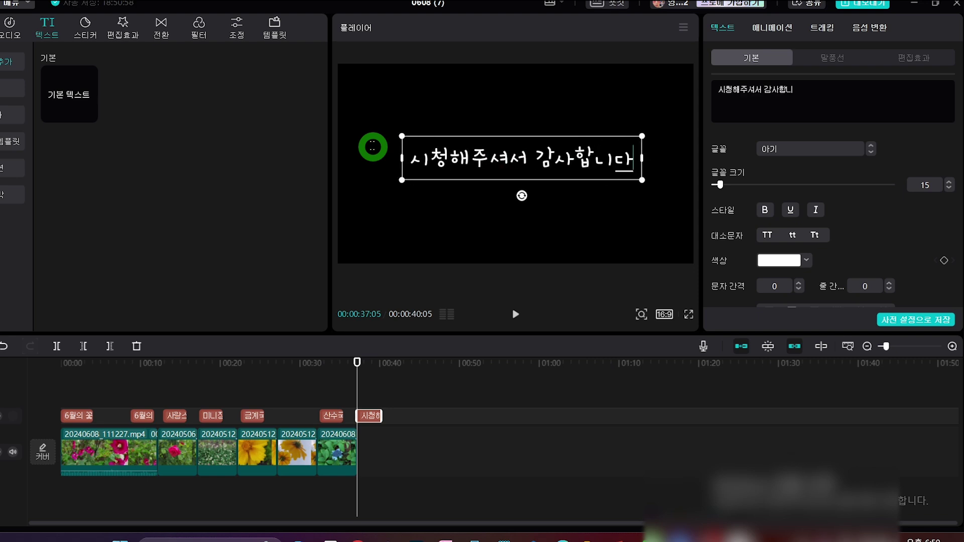
pyautogui.write('^^')
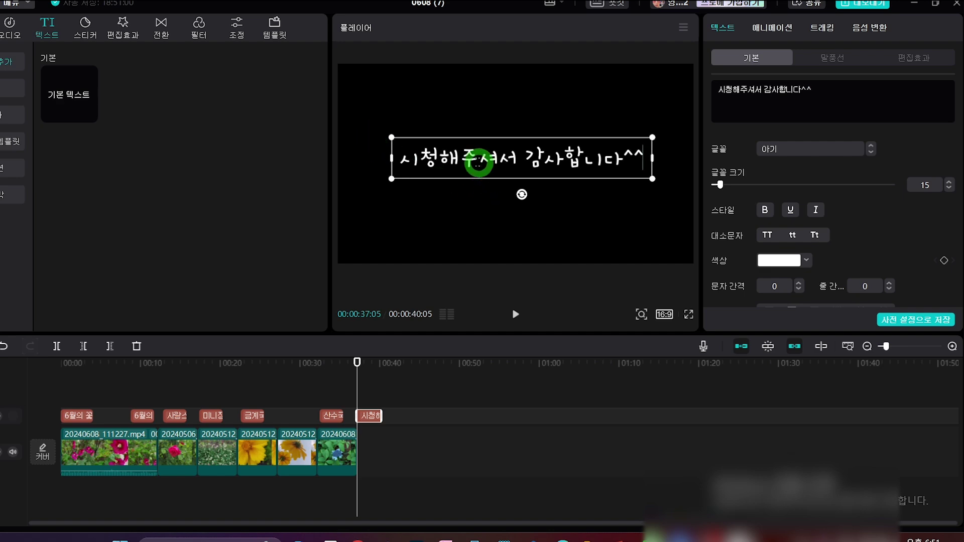
pyautogui.click(465, 159)
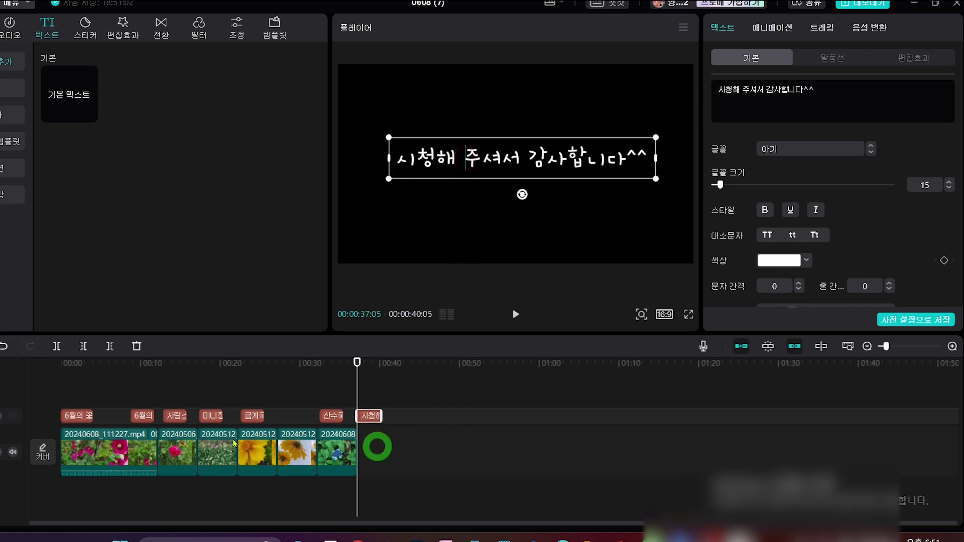
# Step: Add the 시간의 흐름 transition at the cut before the rose clip, 00:00:12:05, and accept creating duplicate frames
pyautogui.click(361, 374)
pyautogui.press('Home')
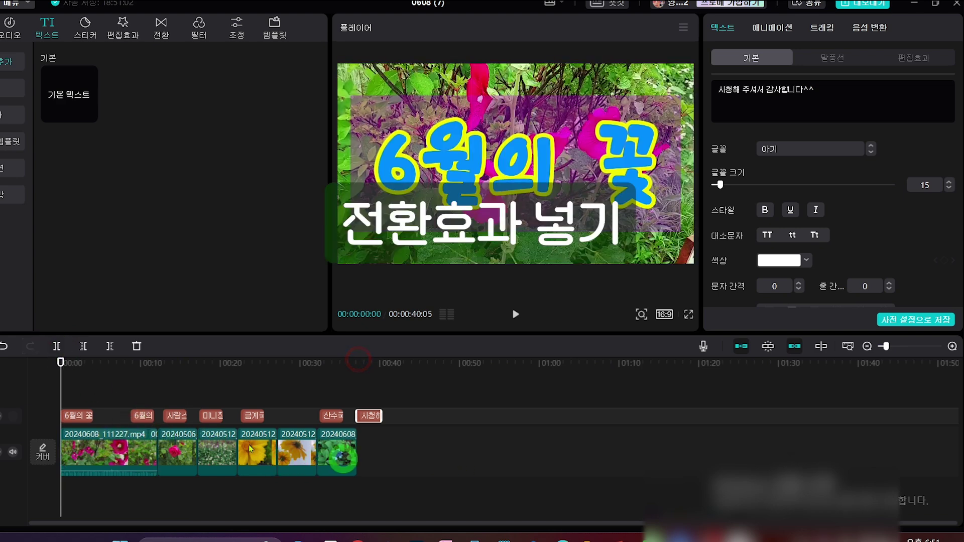
pyautogui.click(126, 449)
pyautogui.click(177, 453)
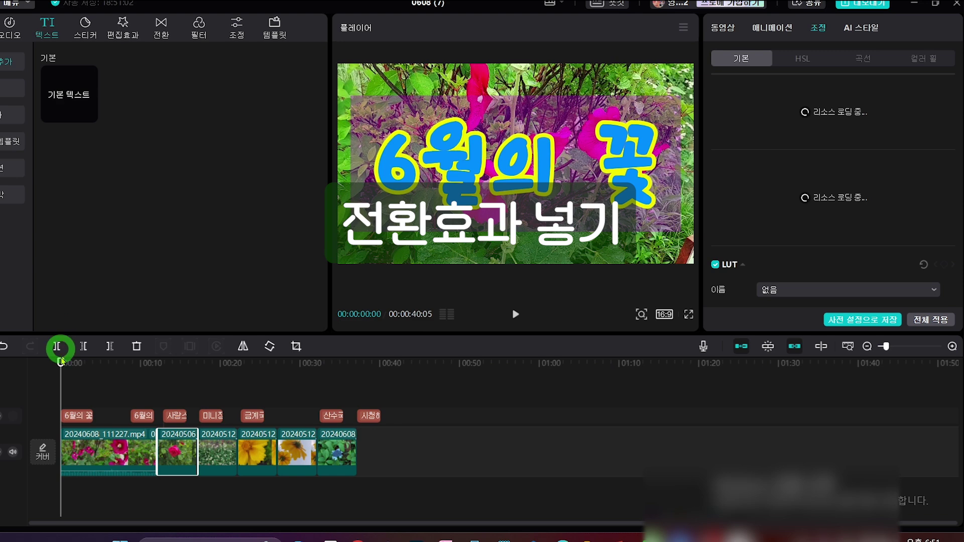
pyautogui.moveTo(61, 360); pyautogui.dragTo(158, 366)
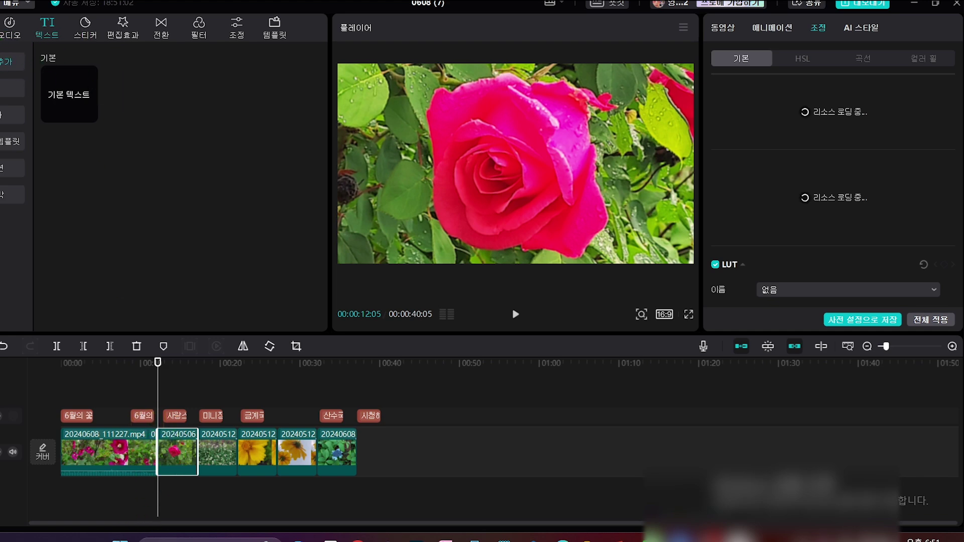
pyautogui.click(158, 34)
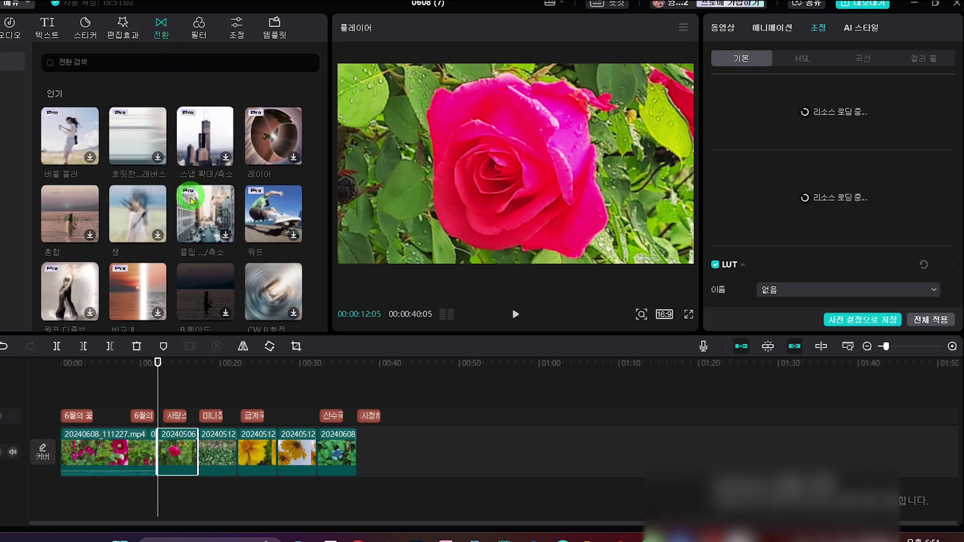
pyautogui.scroll(-5, 191, 201)
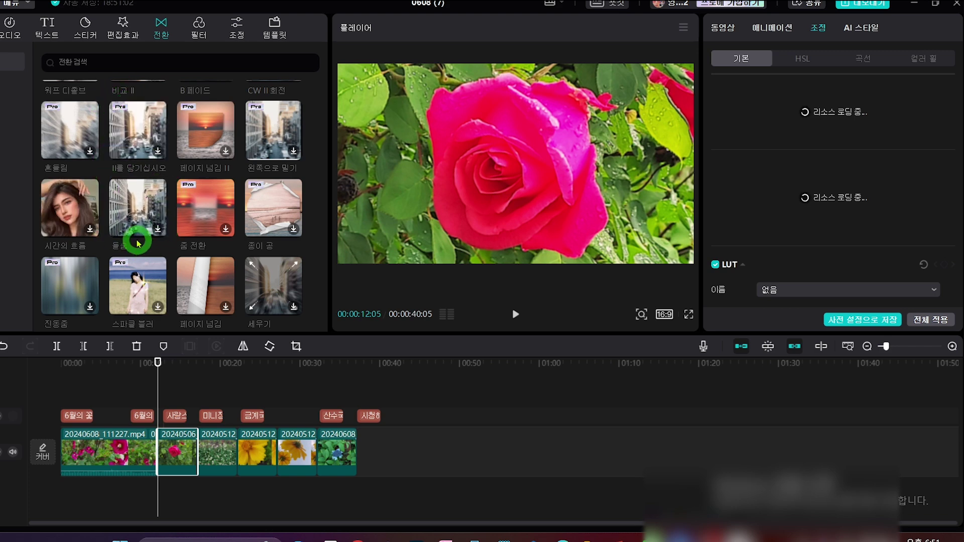
pyautogui.click(90, 229)
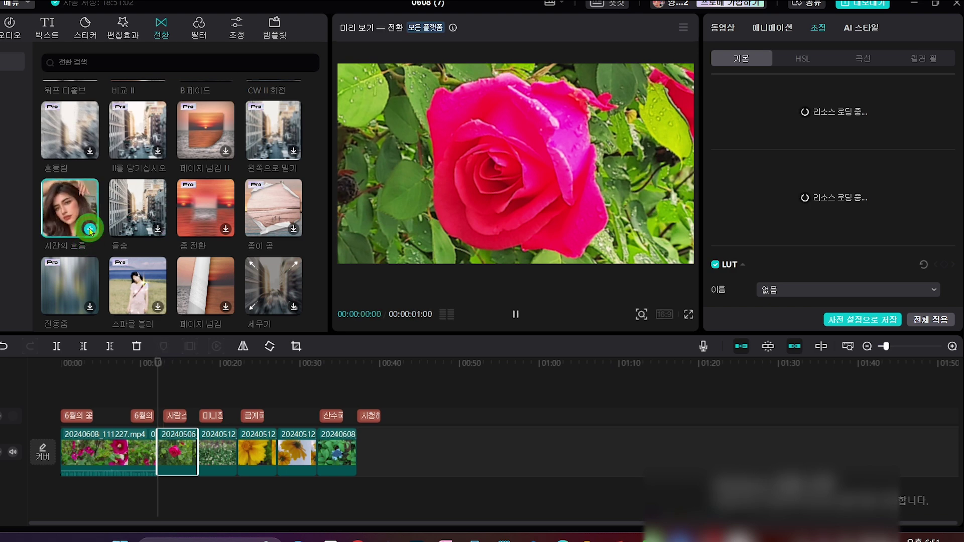
pyautogui.click(91, 229)
pyautogui.click(545, 297)
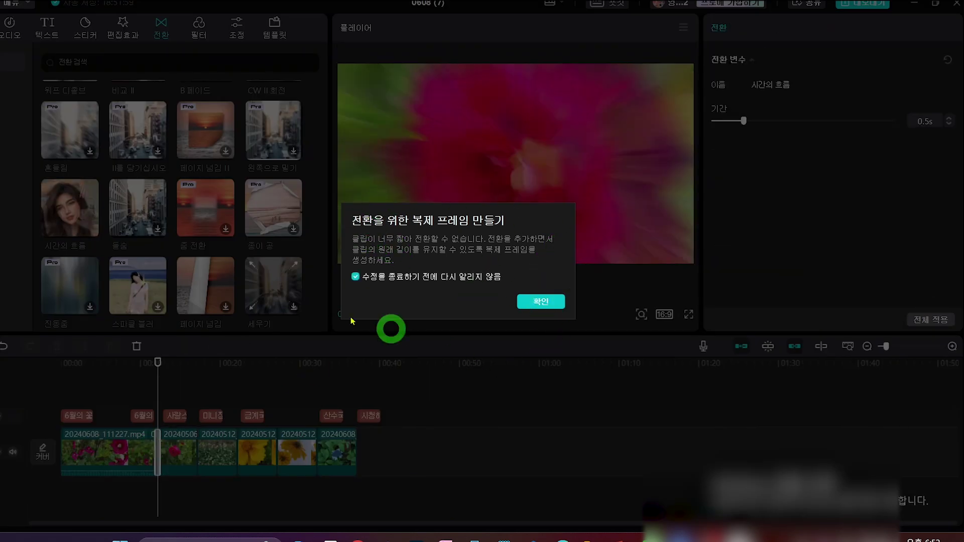
pyautogui.click(542, 303)
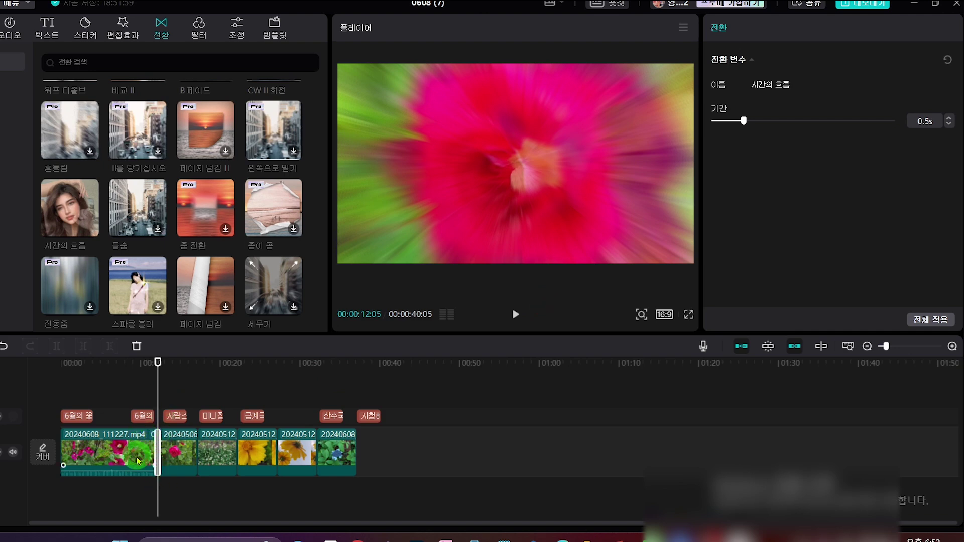
# Step: Add the 페이지 넘김 transition at the cut after the rose clip, 00:00:17:03
pyautogui.click(156, 362)
pyautogui.moveTo(155, 359)
pyautogui.mouseDown()
pyautogui.moveTo(122, 354)
pyautogui.moveTo(168, 354)
pyautogui.mouseUp()
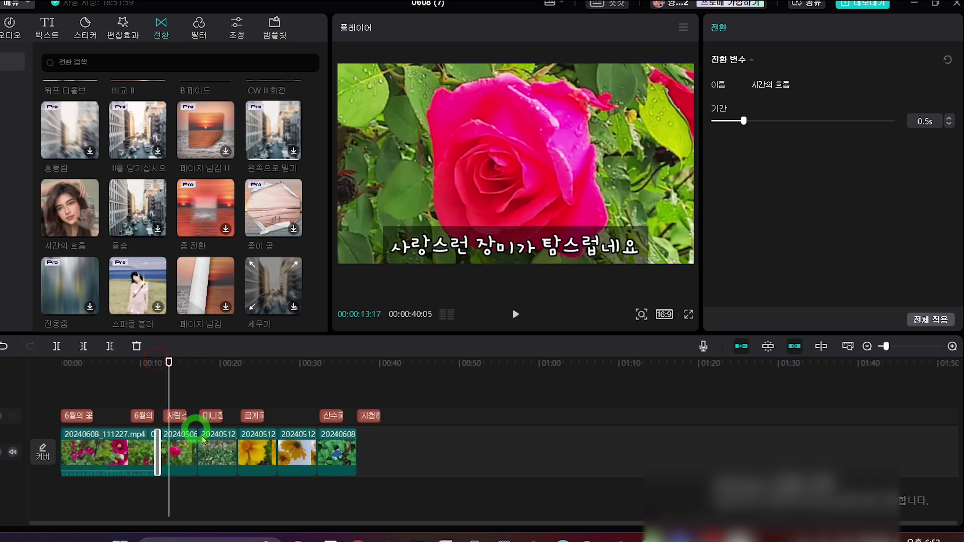
pyautogui.moveTo(169, 362); pyautogui.dragTo(196, 368)
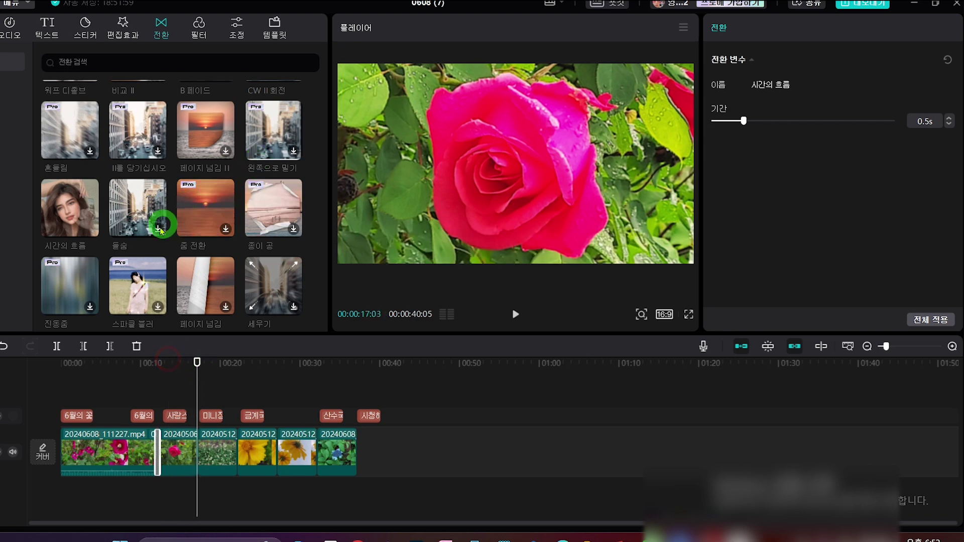
pyautogui.scroll(-3, 158, 230)
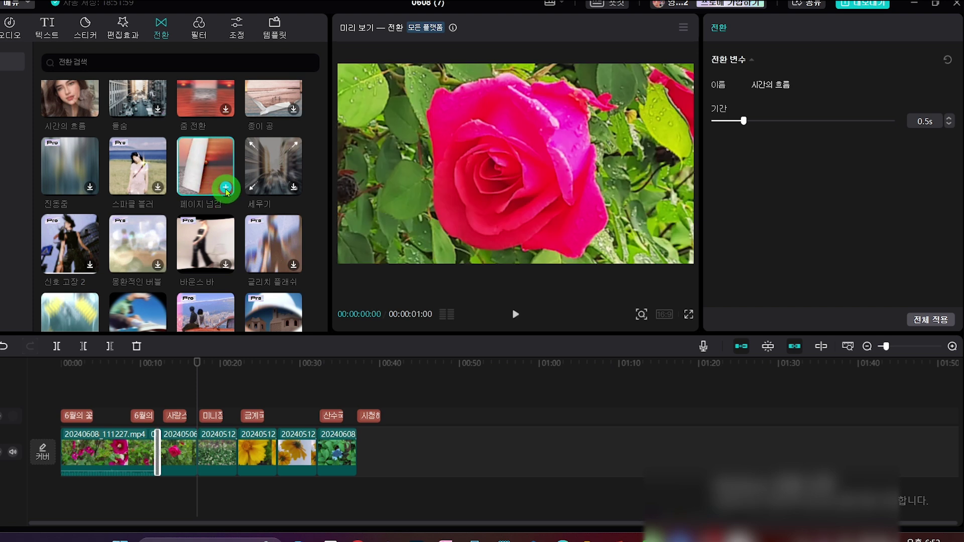
pyautogui.click(226, 187)
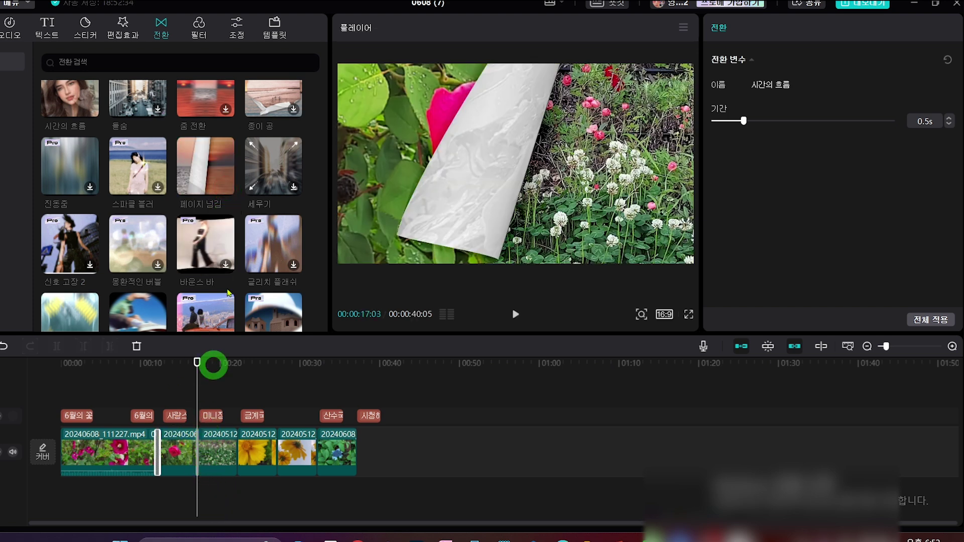
# Step: Add the 페이지 넘김 transition at the next two cuts, before the first yellow-flower clip and between the two yellow-flower clips
pyautogui.moveTo(197, 361); pyautogui.dragTo(230, 374)
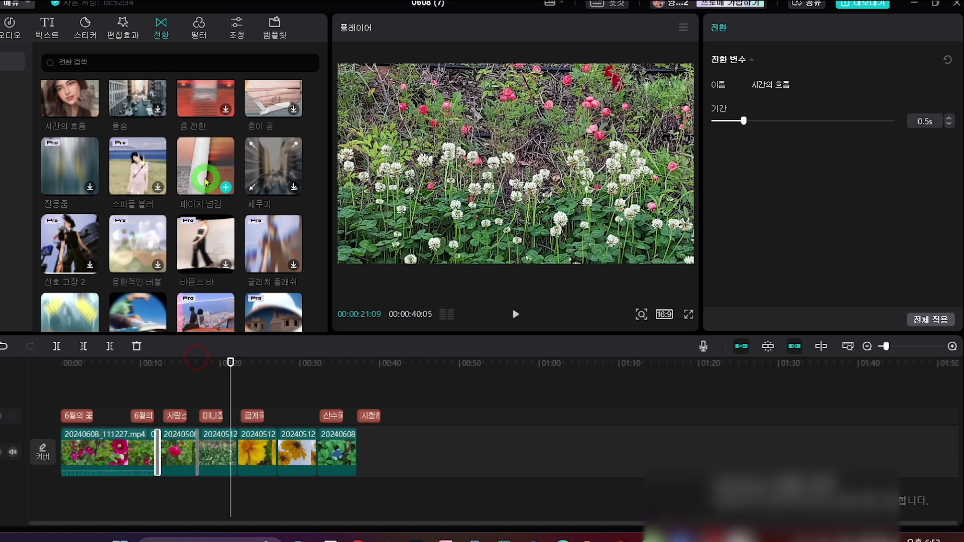
pyautogui.click(221, 191)
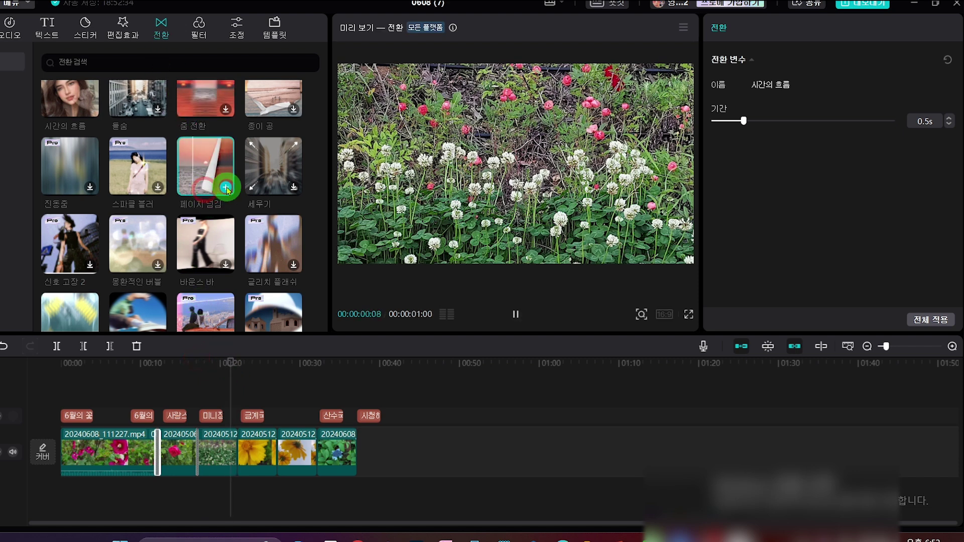
pyautogui.moveTo(228, 371)
pyautogui.mouseDown()
pyautogui.moveTo(225, 384)
pyautogui.moveTo(230, 360)
pyautogui.moveTo(279, 371)
pyautogui.moveTo(275, 362)
pyautogui.mouseUp()
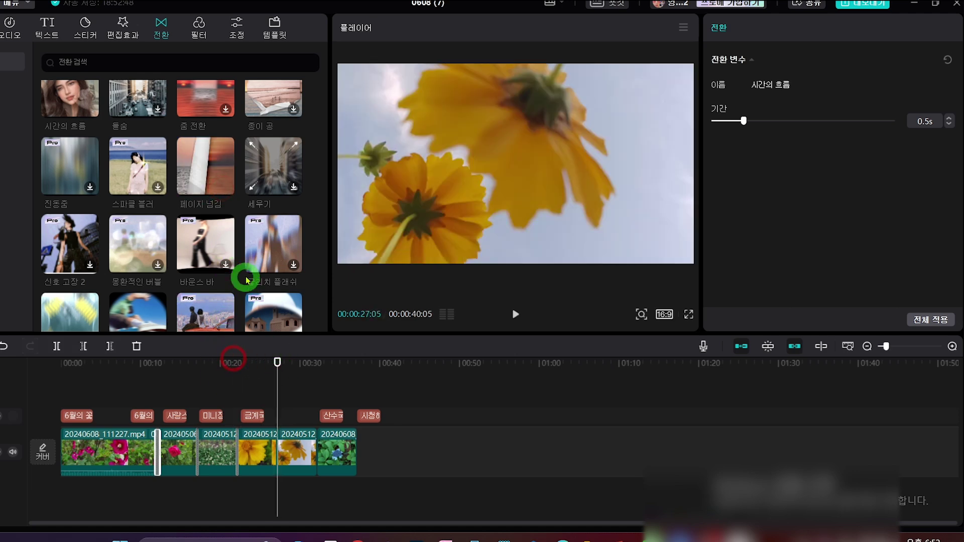
pyautogui.click(227, 188)
pyautogui.click(276, 372)
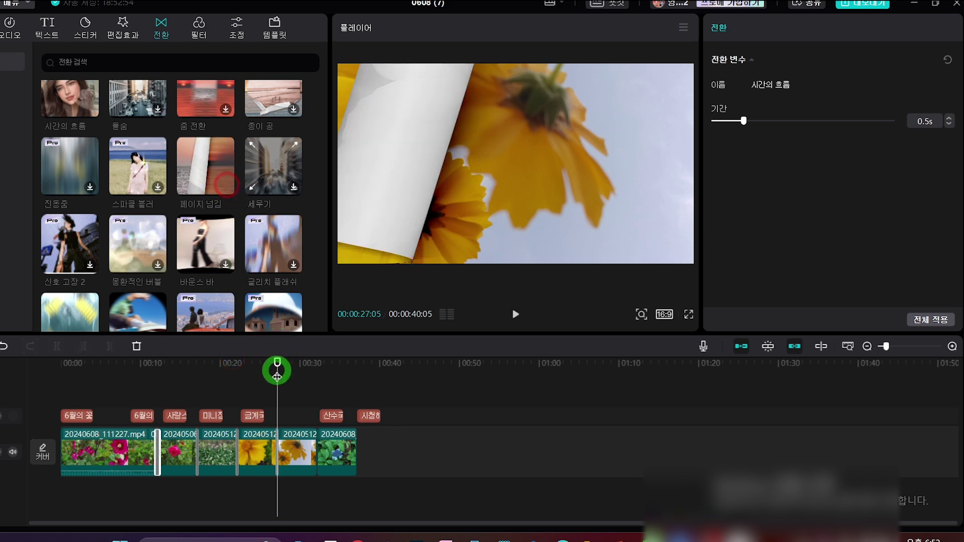
# Step: Add the 페이지 넘김 transition at the cut before the blue hydrangea clip, and play the video from the beginning
pyautogui.moveTo(216, 169); pyautogui.dragTo(311, 453)
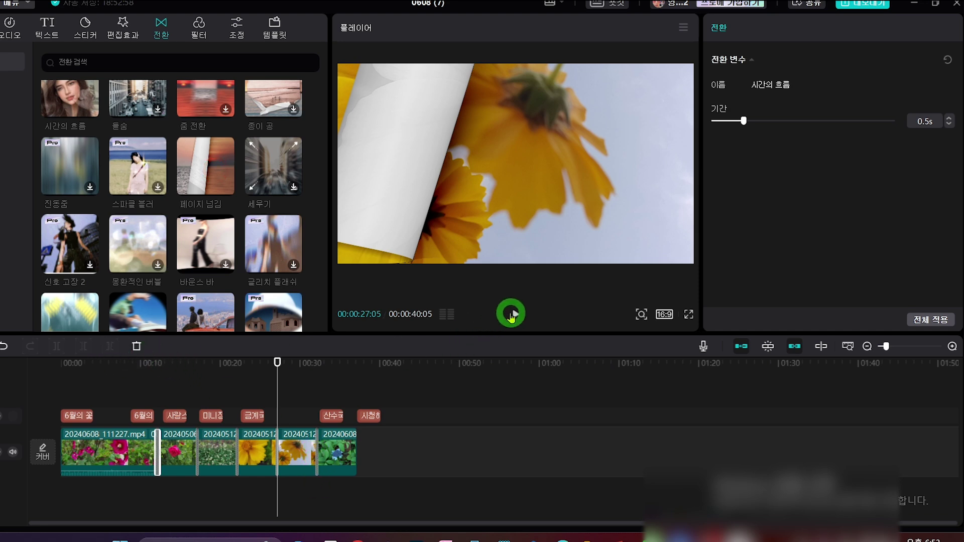
pyautogui.click(63, 363)
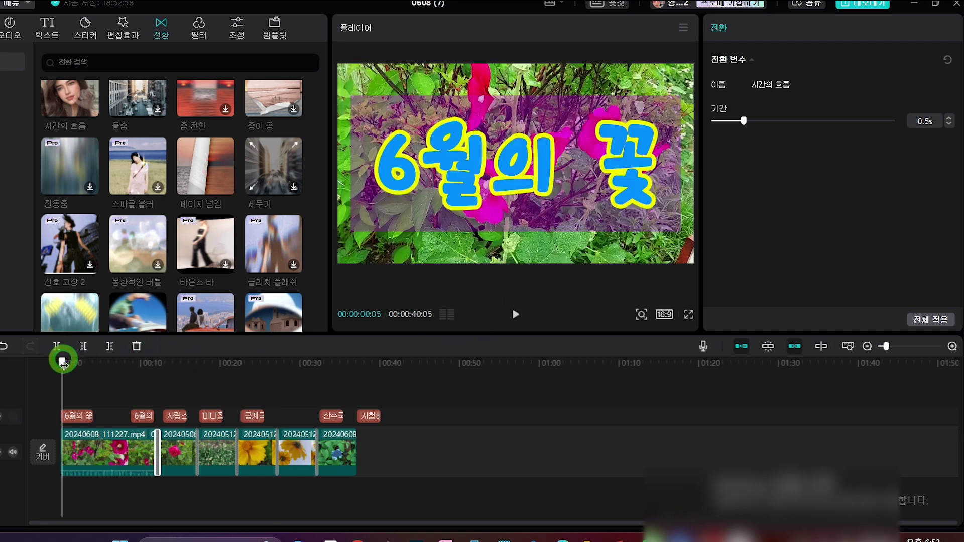
pyautogui.click(514, 315)
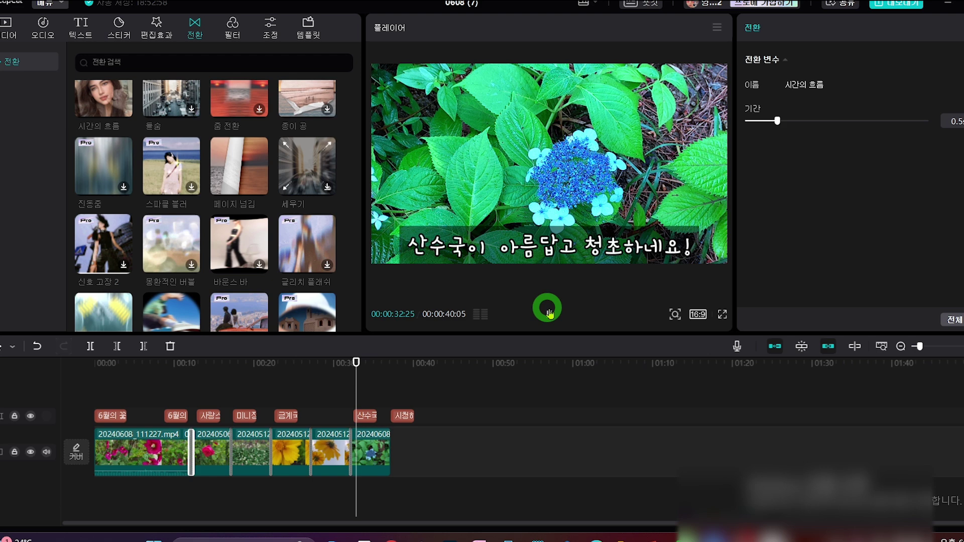
# Step: Return the playhead to the very start of the timeline, 00:00:00:00
pyautogui.click(84, 377)
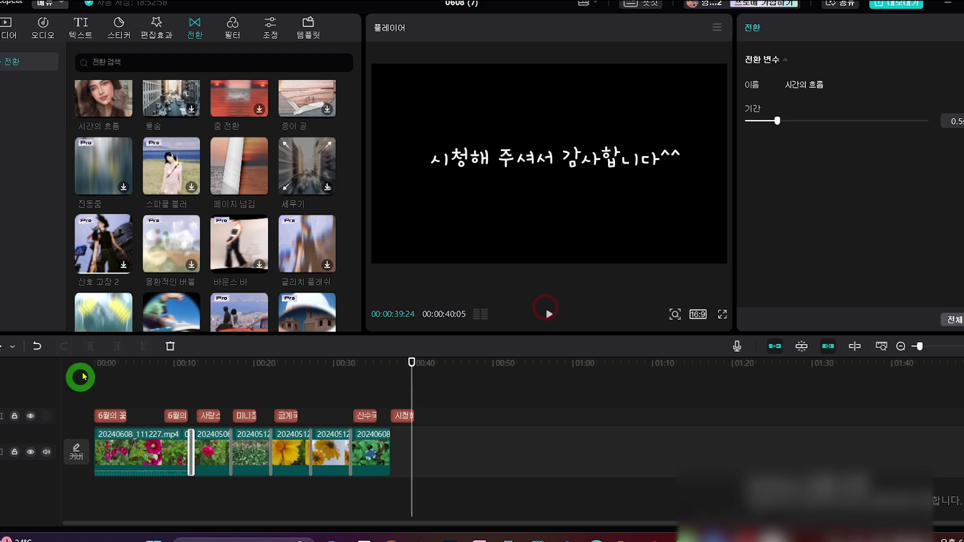
pyautogui.click(99, 364)
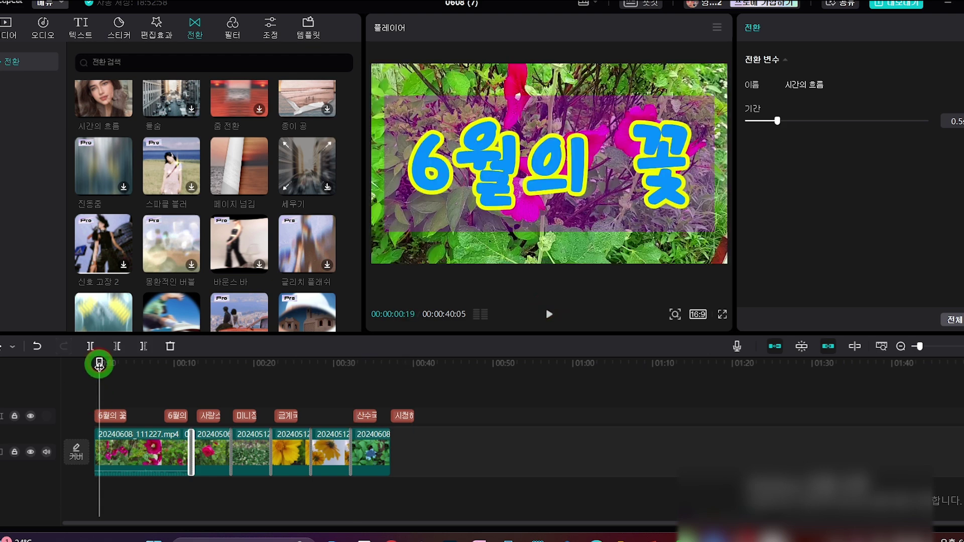
pyautogui.moveTo(99, 363); pyautogui.dragTo(94, 364)
pyautogui.click(140, 474)
pyautogui.click(326, 501)
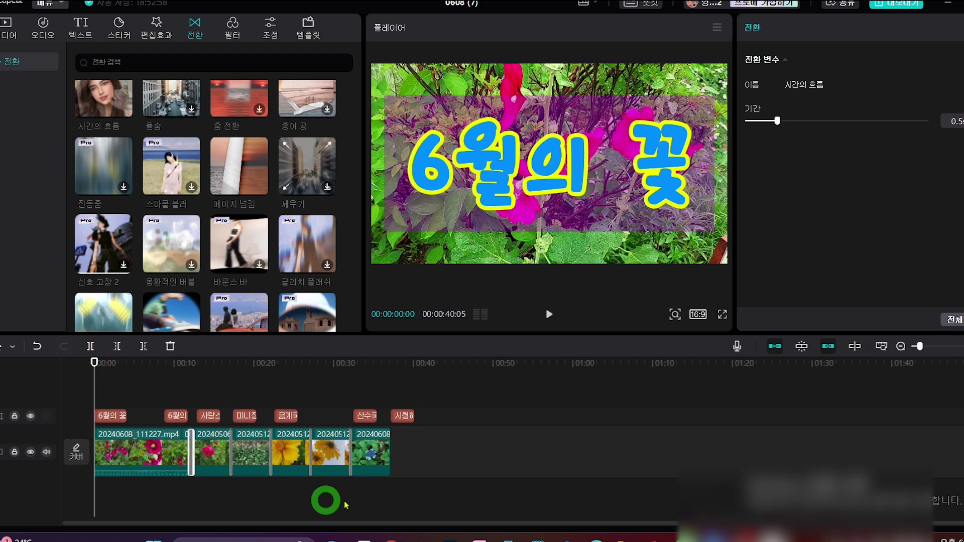
pyautogui.click(90, 474)
pyautogui.click(152, 490)
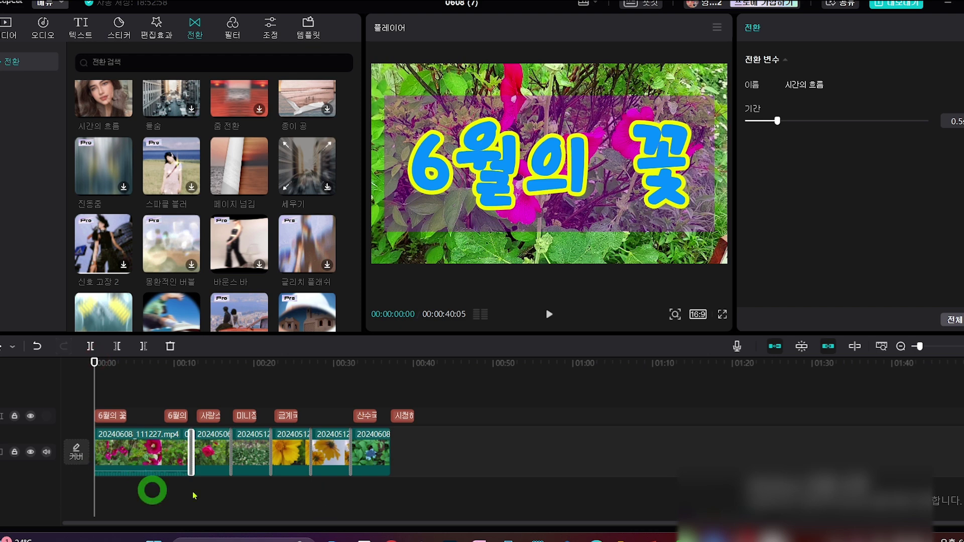
# Step: Browse the music library, preview "Summer tropical sound, exhilarating / beach / sunny", and add it at the start of the timeline
pyautogui.click(92, 54)
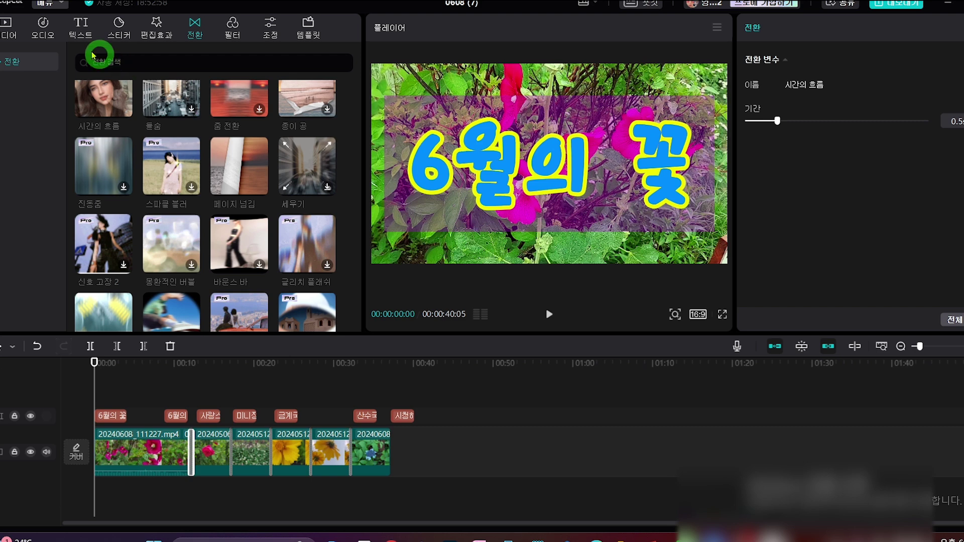
pyautogui.click(44, 29)
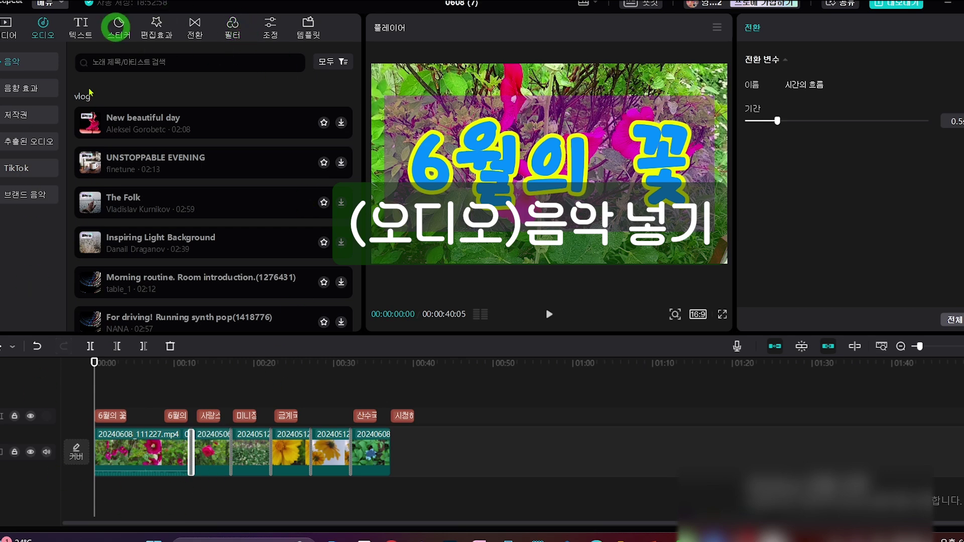
pyautogui.scroll(-1, 213, 171)
pyautogui.scroll(-2, 214, 171)
pyautogui.click(10, 33)
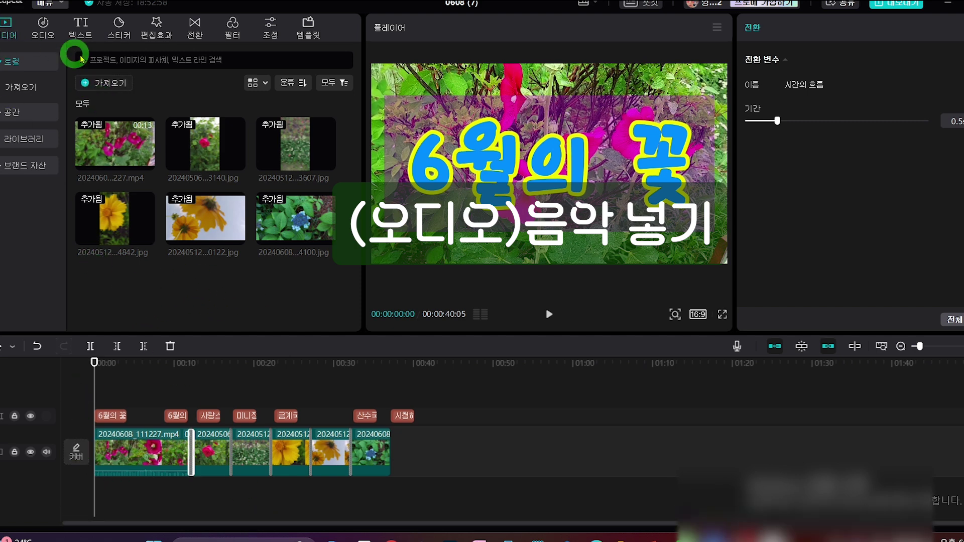
pyautogui.click(42, 35)
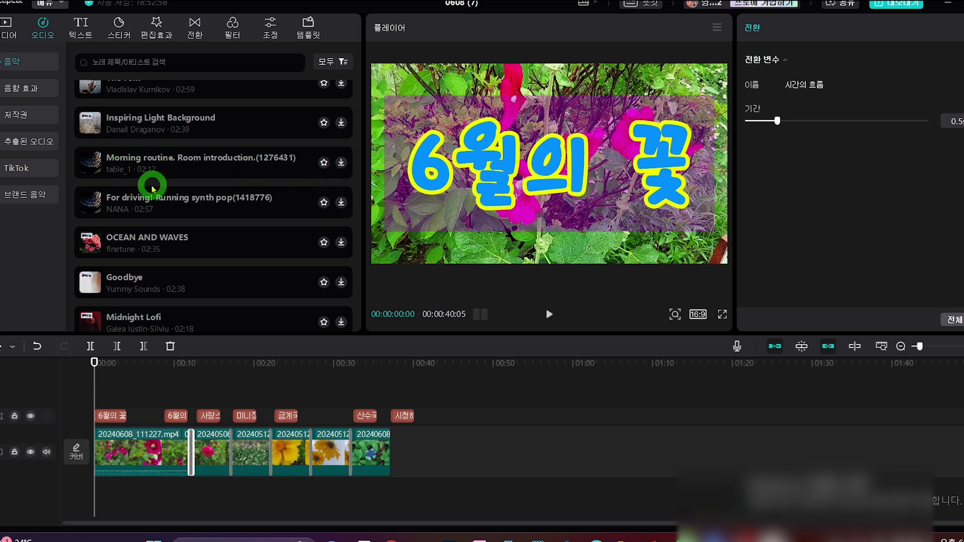
pyautogui.scroll(-3, 166, 216)
pyautogui.scroll(-1, 173, 232)
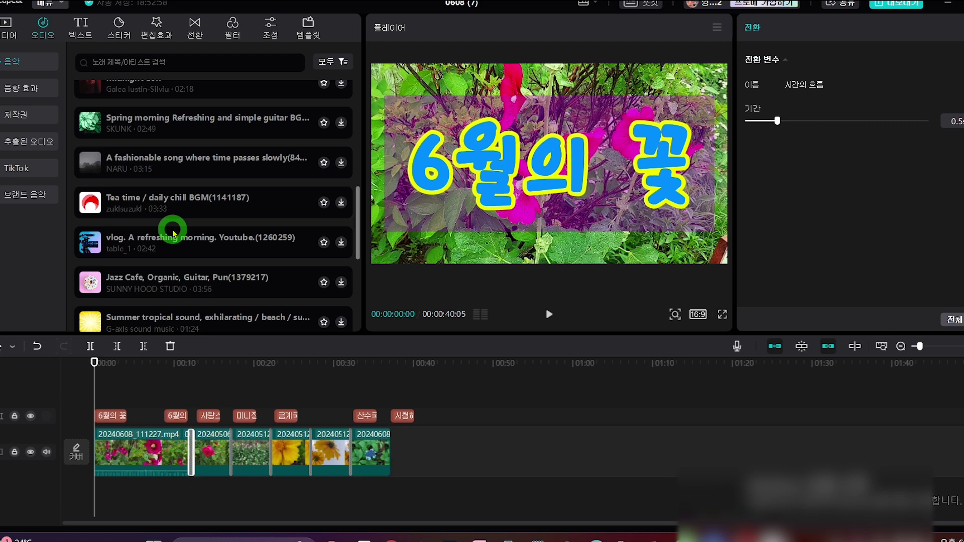
pyautogui.click(288, 316)
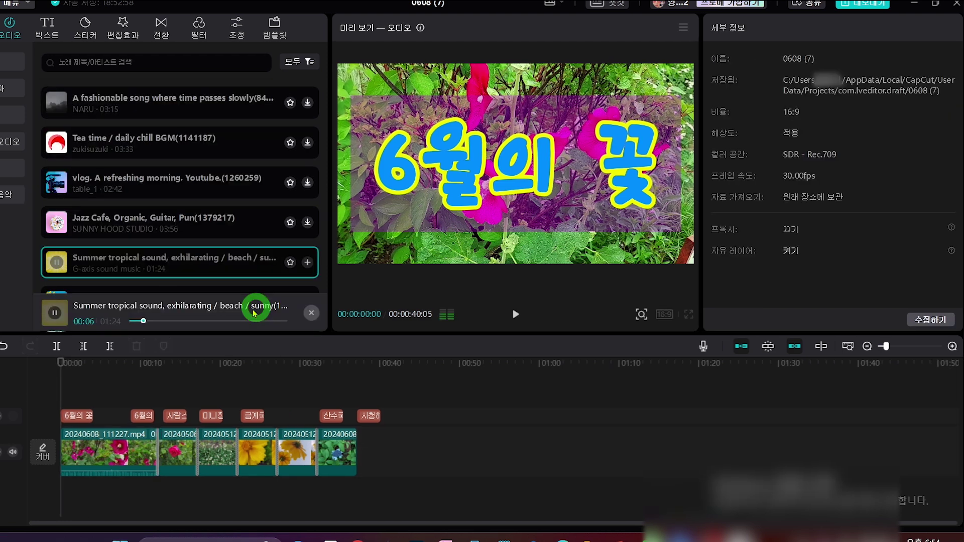
pyautogui.click(56, 315)
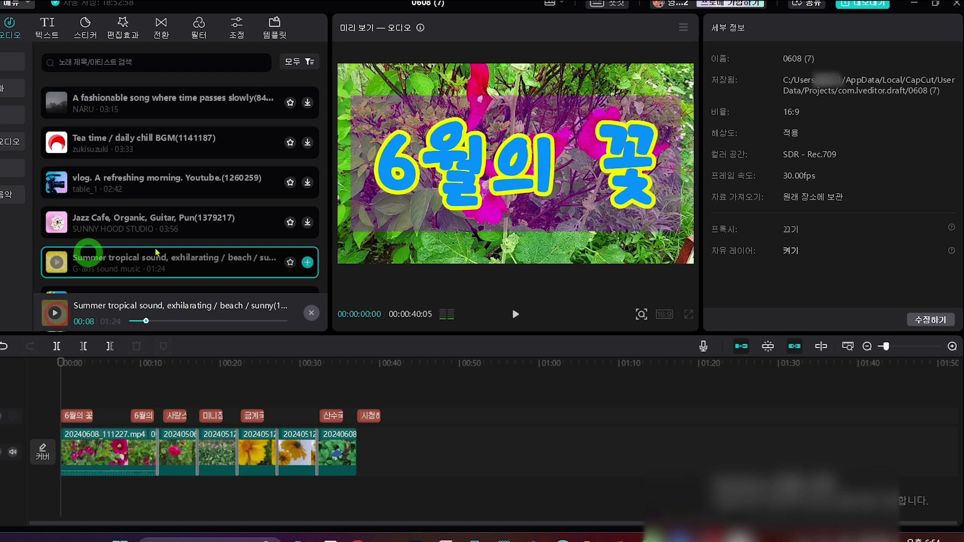
pyautogui.click(309, 263)
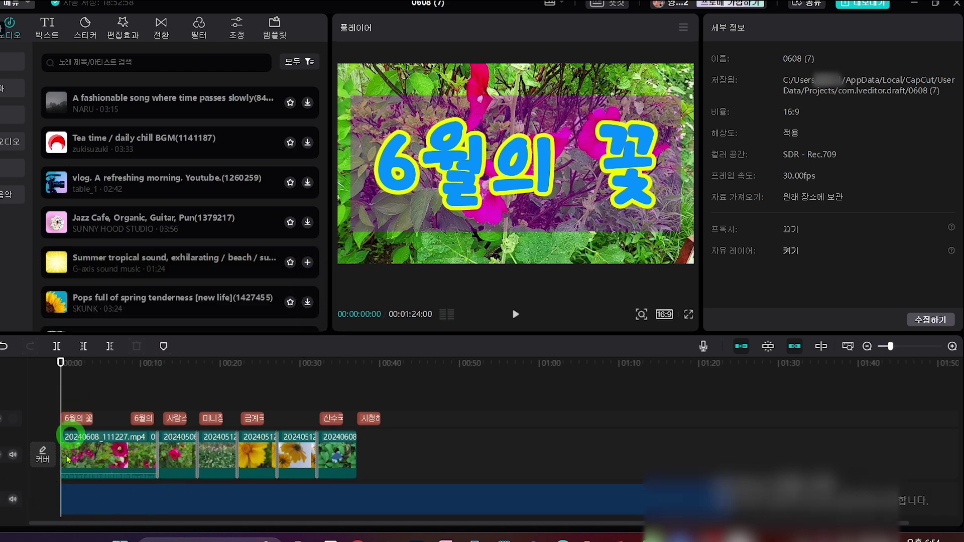
# Step: Trim the end of the music clip to 00:00:40:00, level with the end of the closing caption
pyautogui.click(78, 516)
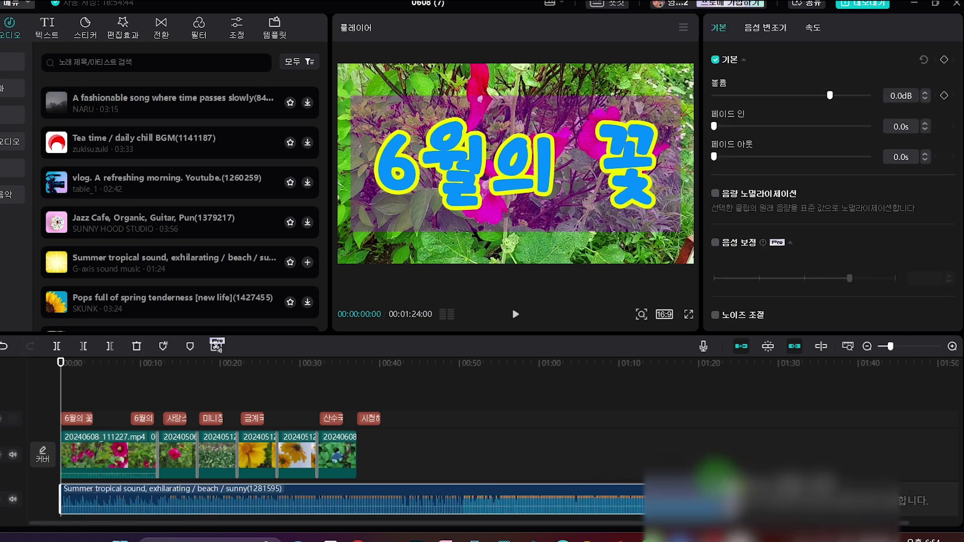
pyautogui.click(381, 361)
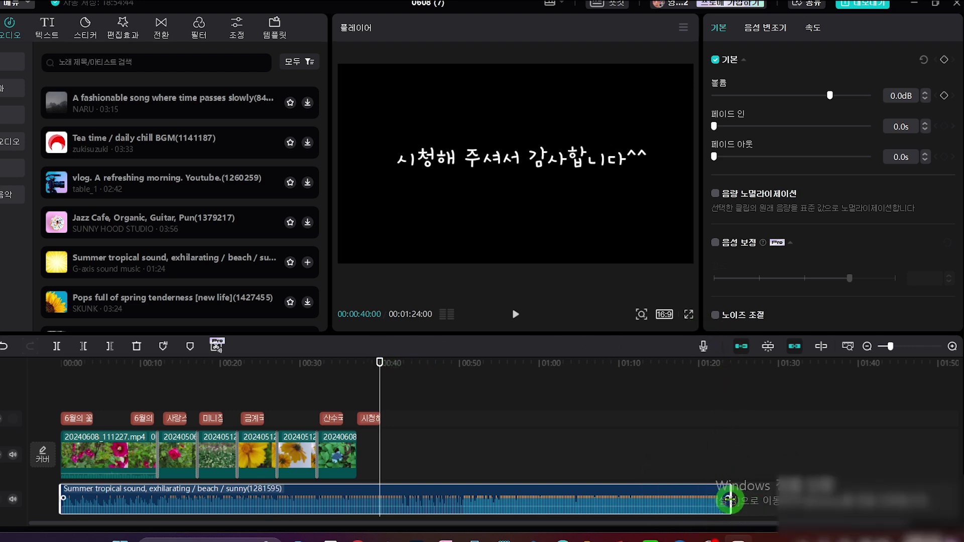
pyautogui.moveTo(729, 498); pyautogui.dragTo(379, 500)
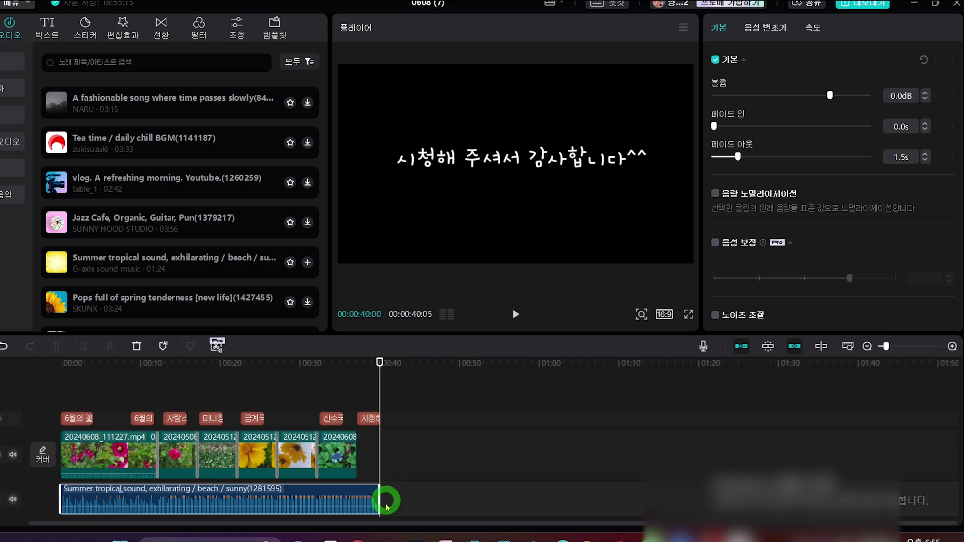
# Step: Try raising the music clip's volume to 9.2 dB, and set it back to 0.0 dB
pyautogui.click(52, 360)
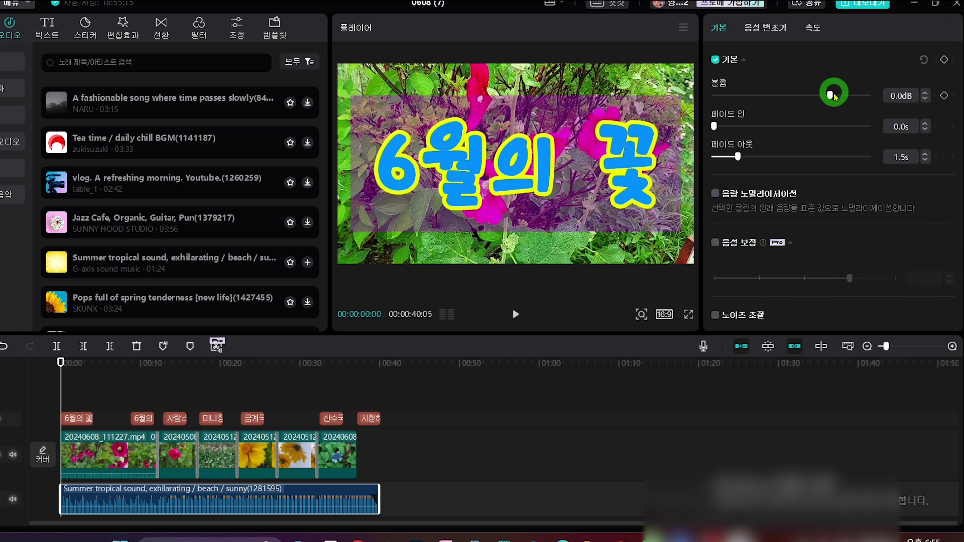
pyautogui.moveTo(831, 95)
pyautogui.mouseDown()
pyautogui.moveTo(864, 95)
pyautogui.moveTo(711, 95)
pyautogui.moveTo(847, 99)
pyautogui.mouseUp()
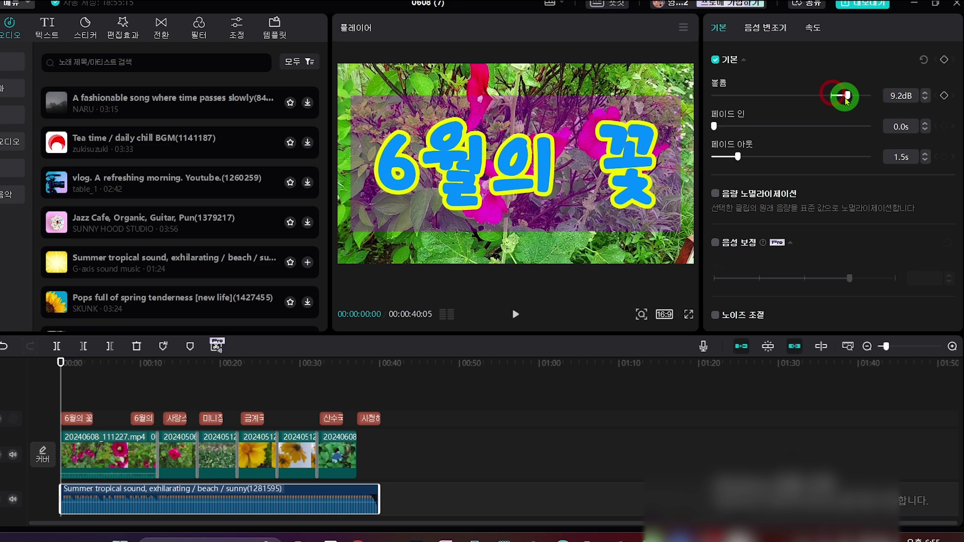
pyautogui.moveTo(849, 97)
pyautogui.mouseDown()
pyautogui.moveTo(734, 95)
pyautogui.moveTo(867, 96)
pyautogui.moveTo(817, 100)
pyautogui.moveTo(842, 96)
pyautogui.moveTo(832, 103)
pyautogui.mouseUp()
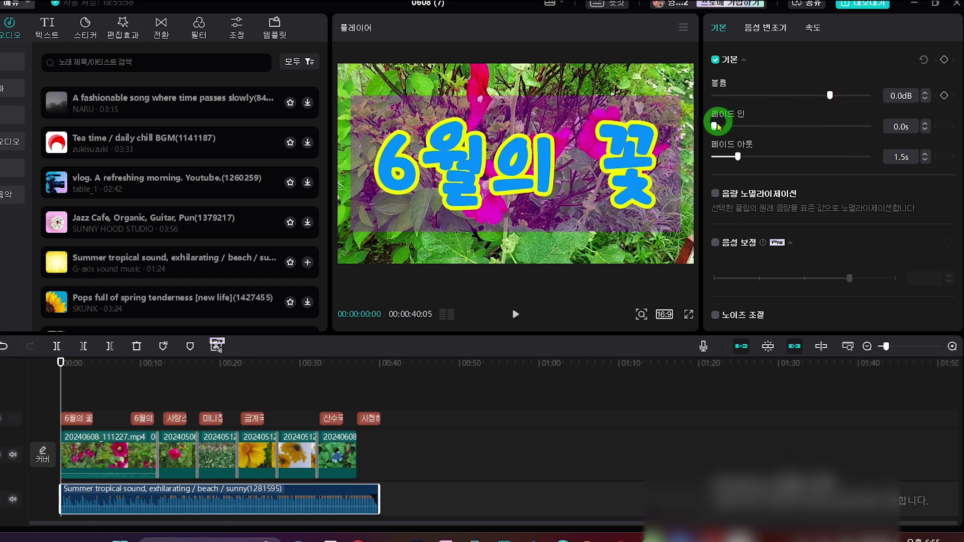
# Step: Set the music clip's fade-in to 5.1 s and fade-out to 5.3 s, and play the video through from the start
pyautogui.moveTo(725, 127); pyautogui.dragTo(762, 126)
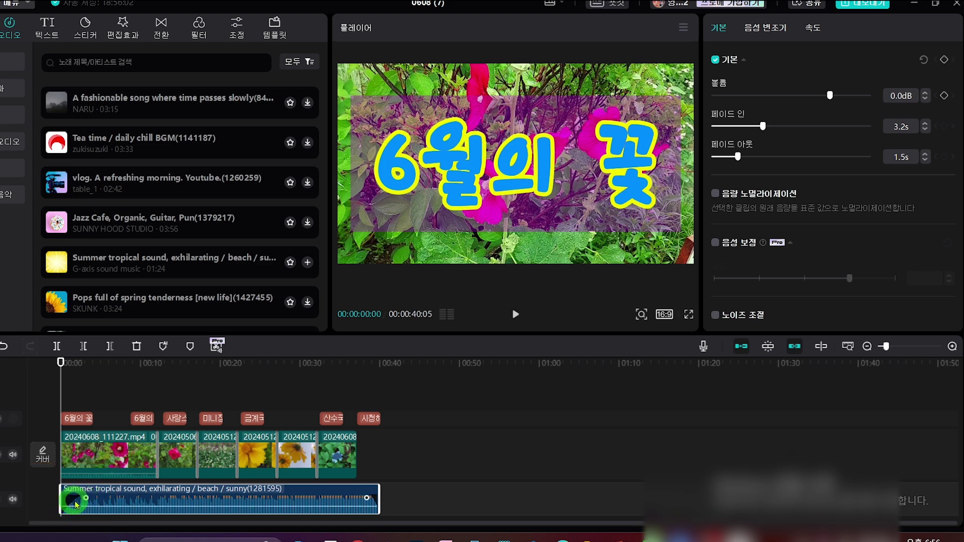
pyautogui.moveTo(763, 126); pyautogui.dragTo(793, 126)
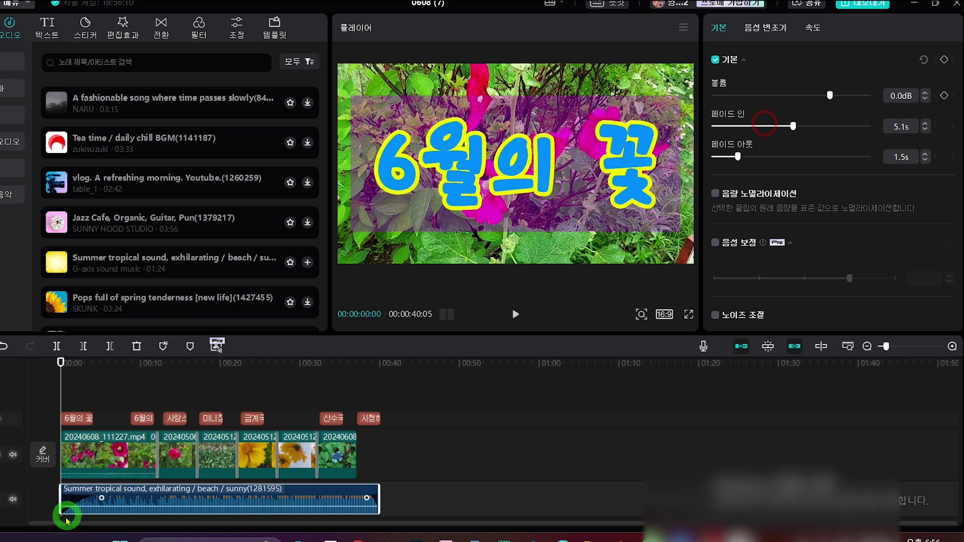
pyautogui.moveTo(75, 507)
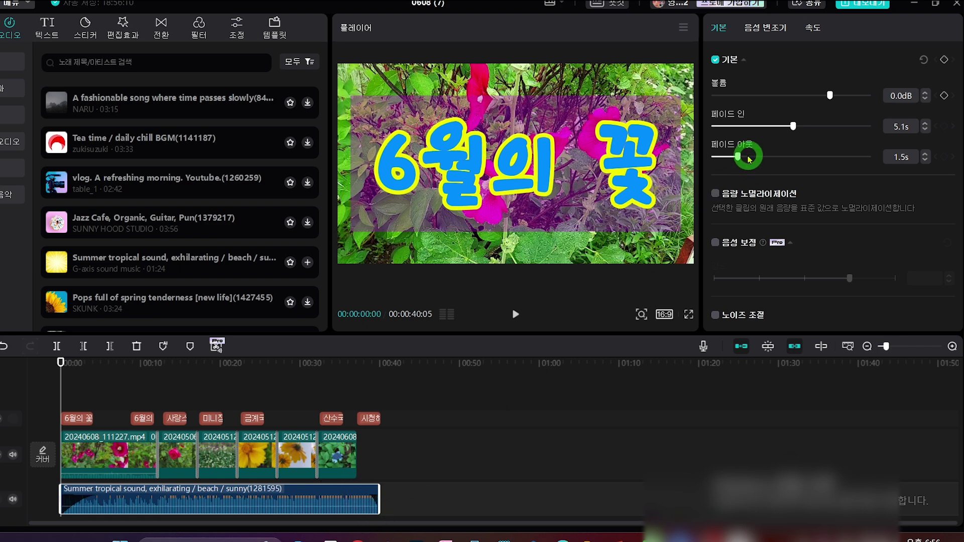
pyautogui.moveTo(737, 158); pyautogui.dragTo(796, 155)
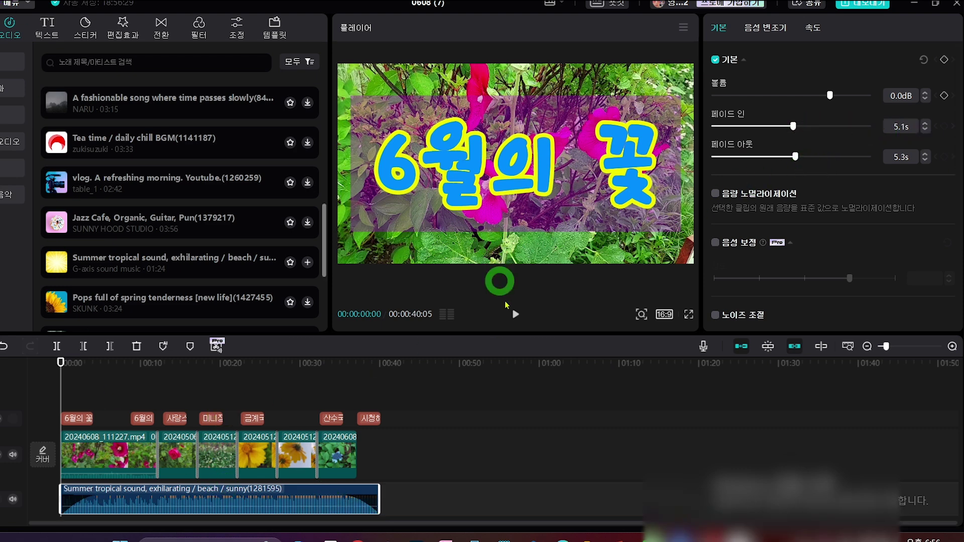
pyautogui.click(515, 315)
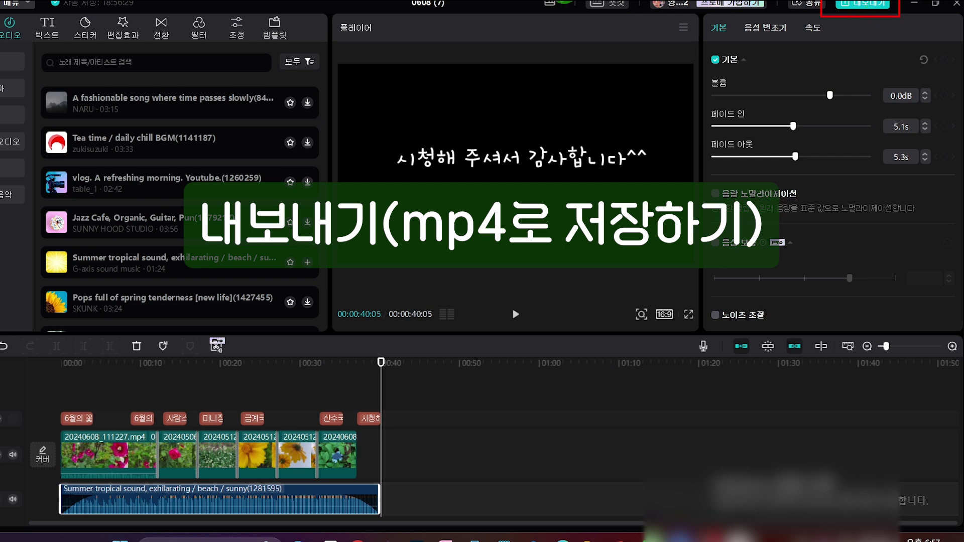
# Step: Open the export settings and make the opening "6월의 꽃" title frame the video's cover in the cover designer
pyautogui.click(510, 297)
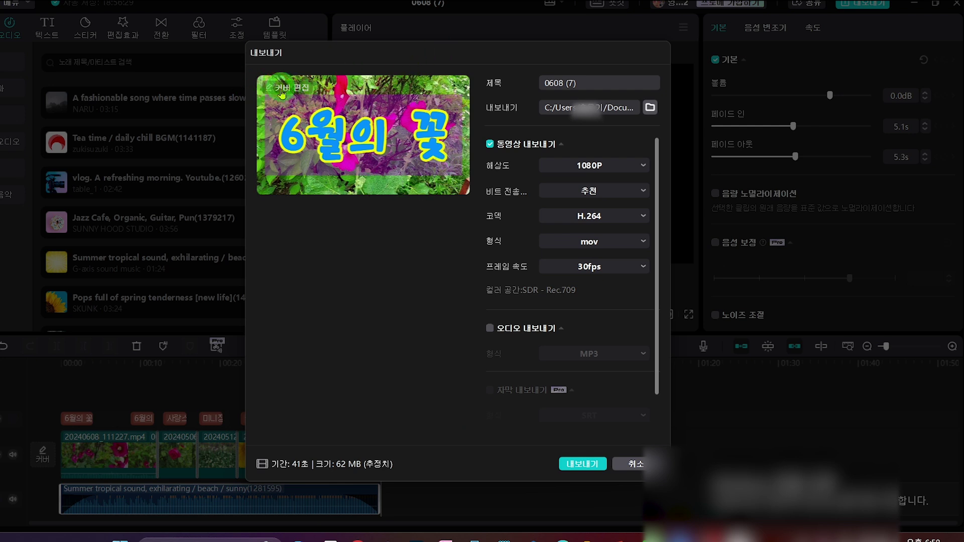
pyautogui.click(288, 93)
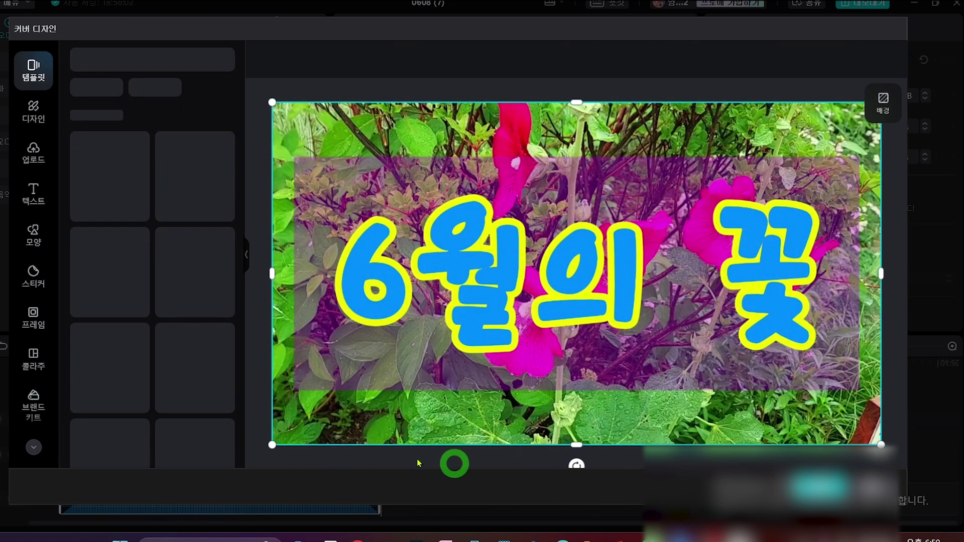
pyautogui.click(26, 106)
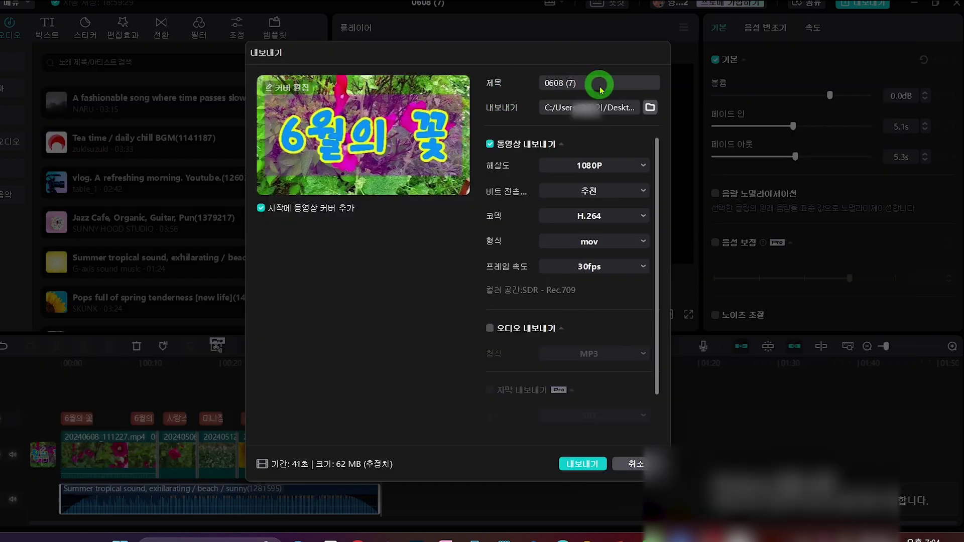
# Step: Set the export title to "6월의 꽃" and choose the 캡컷강좌1 folder on the desktop as the destination
pyautogui.moveTo(598, 84); pyautogui.dragTo(516, 90)
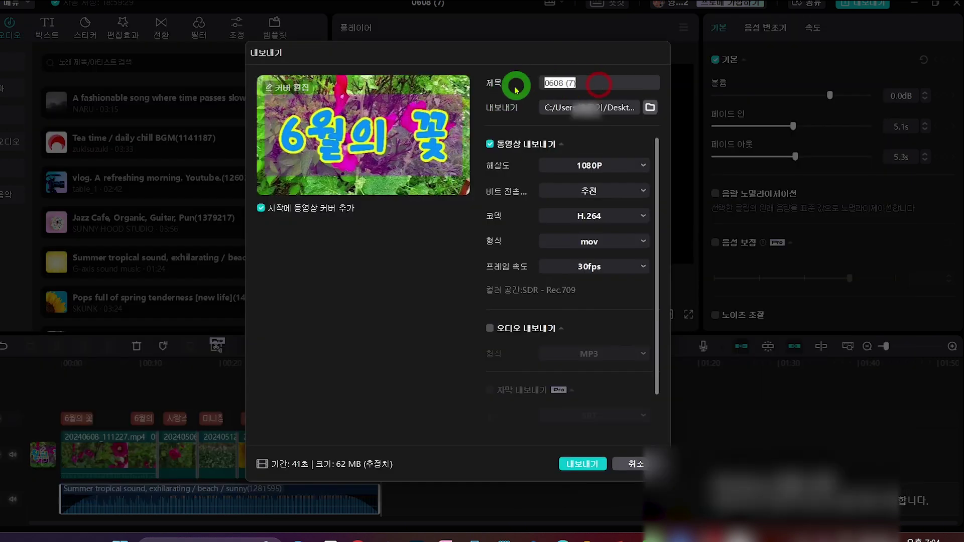
pyautogui.click(511, 88)
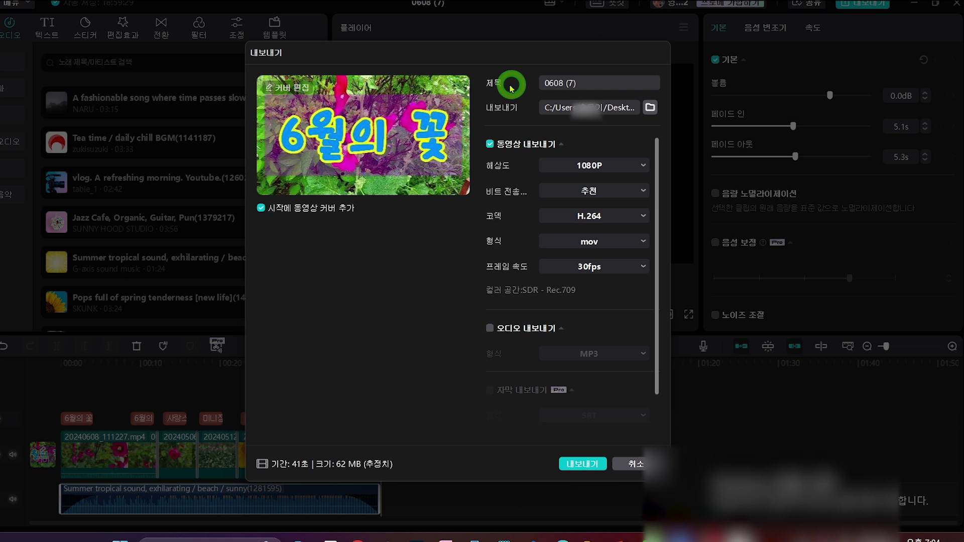
pyautogui.moveTo(586, 82); pyautogui.dragTo(539, 86)
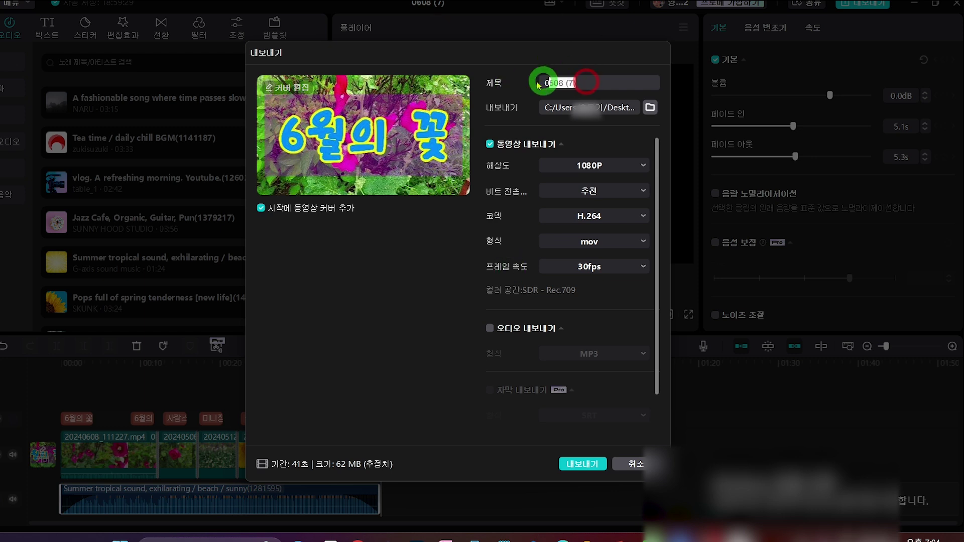
pyautogui.write('6월')
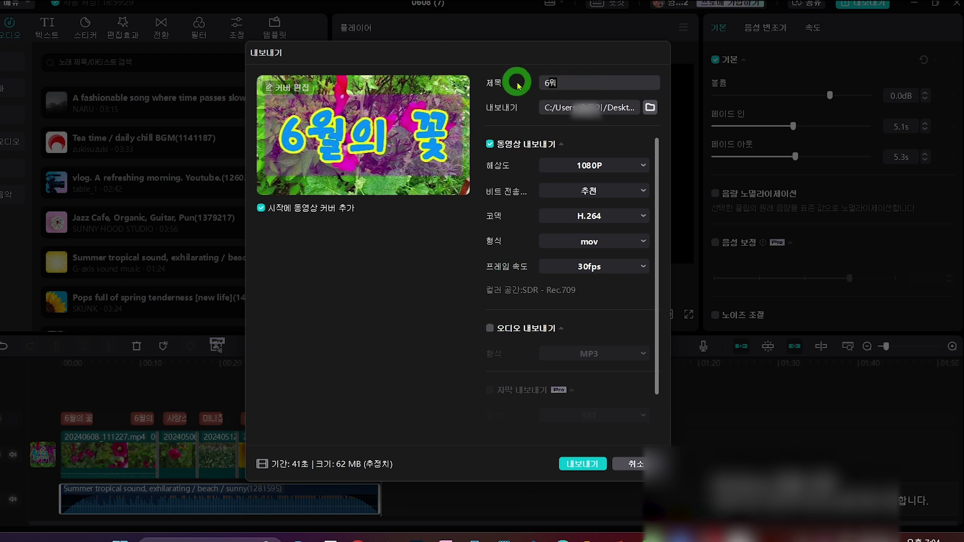
pyautogui.write('의 꽃')
pyautogui.click(648, 112)
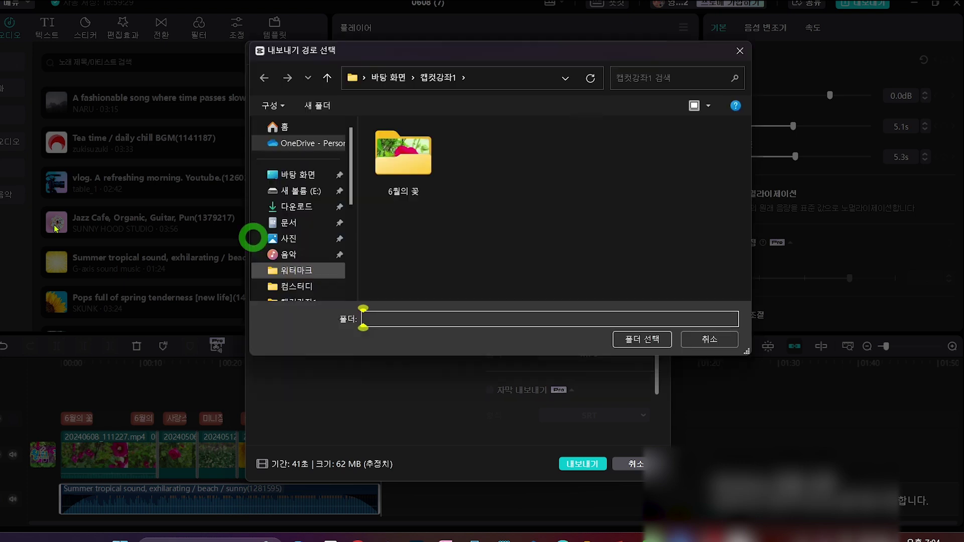
pyautogui.click(637, 339)
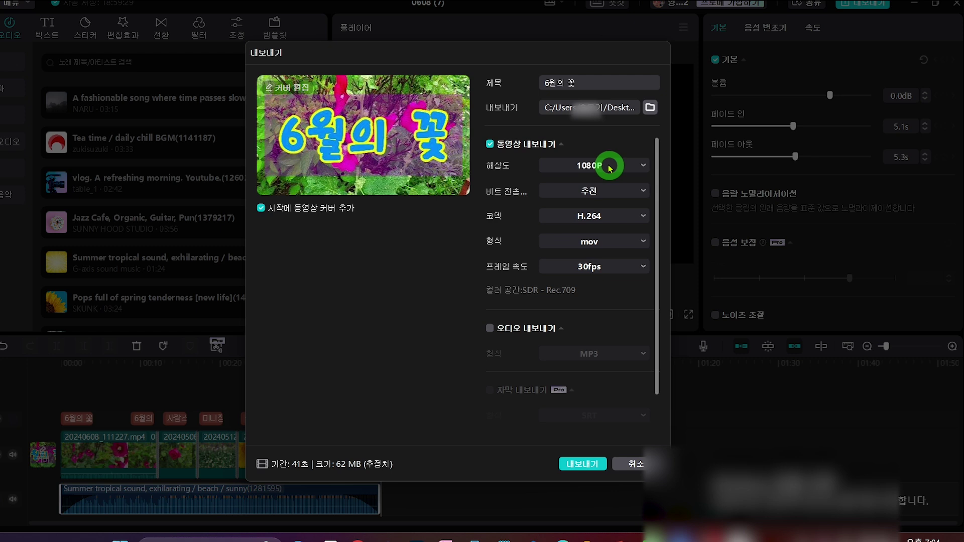
# Step: Export the video with its cover at 1080P, H.264, mov and 30fps, and dismiss the sharing dialog without sharing
pyautogui.click(583, 464)
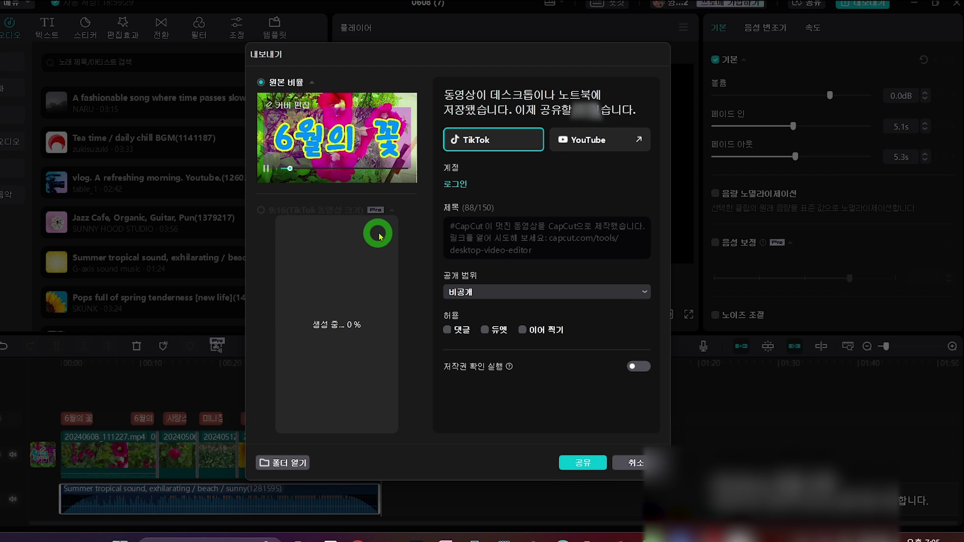
pyautogui.click(623, 466)
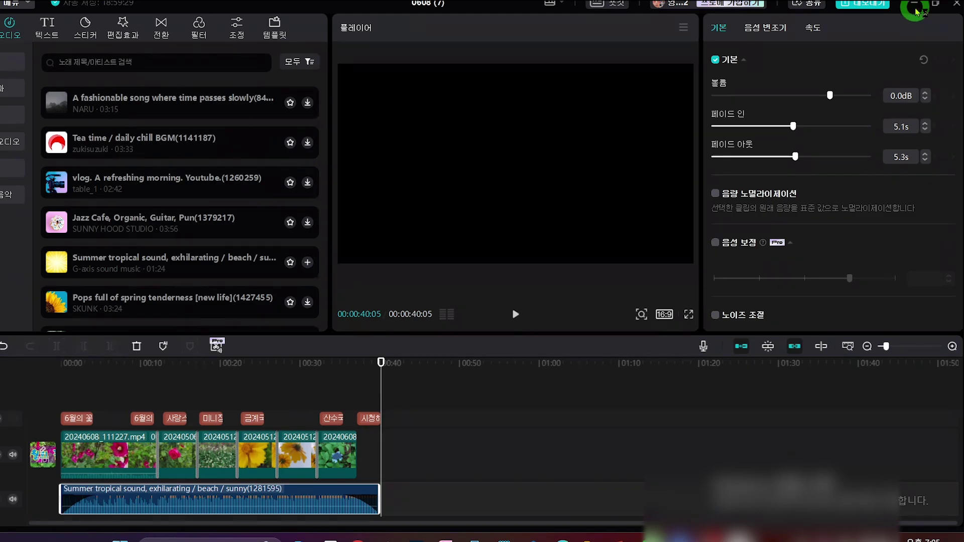
# Step: Switch to the desktop and open the exported "6월의 꽃" folder in File Explorer
pyautogui.click(915, 6)
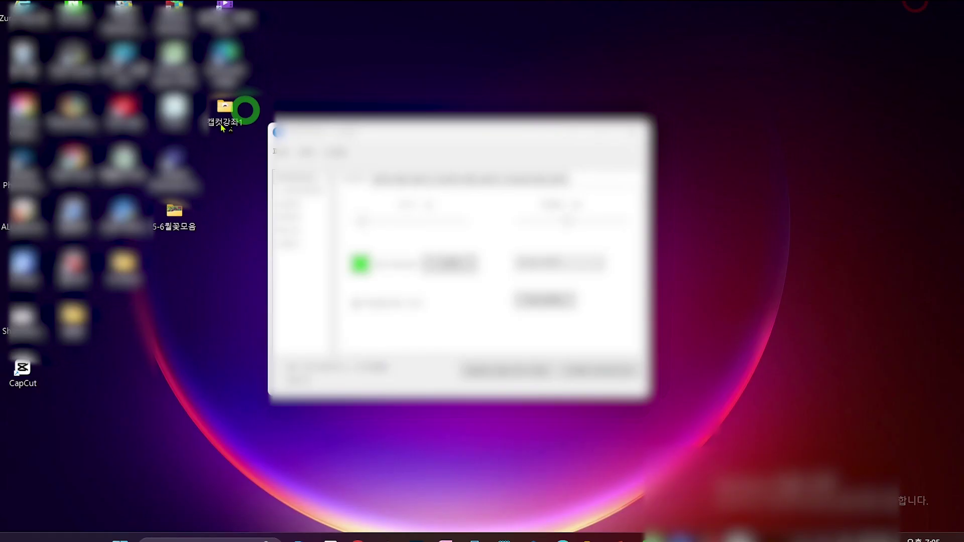
pyautogui.click(94, 406)
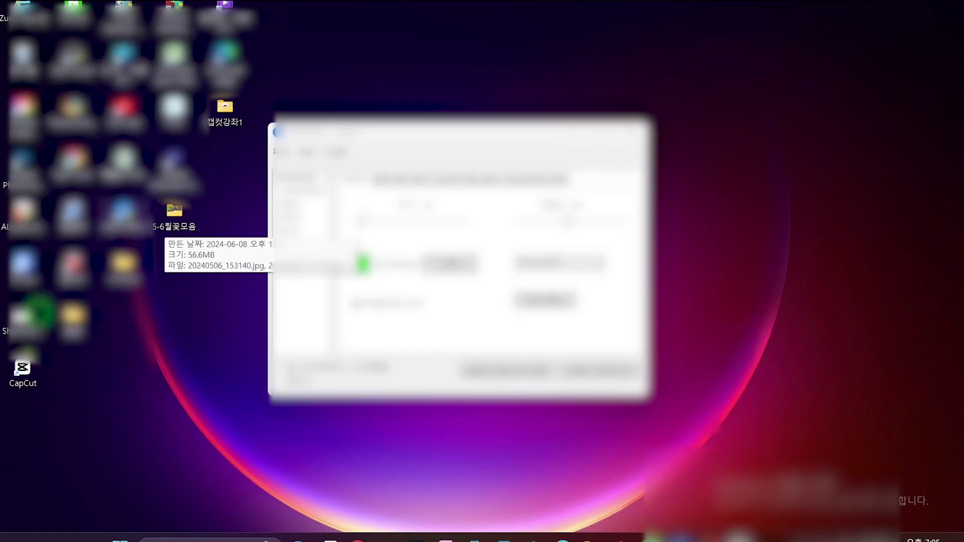
pyautogui.doubleClick(218, 154)
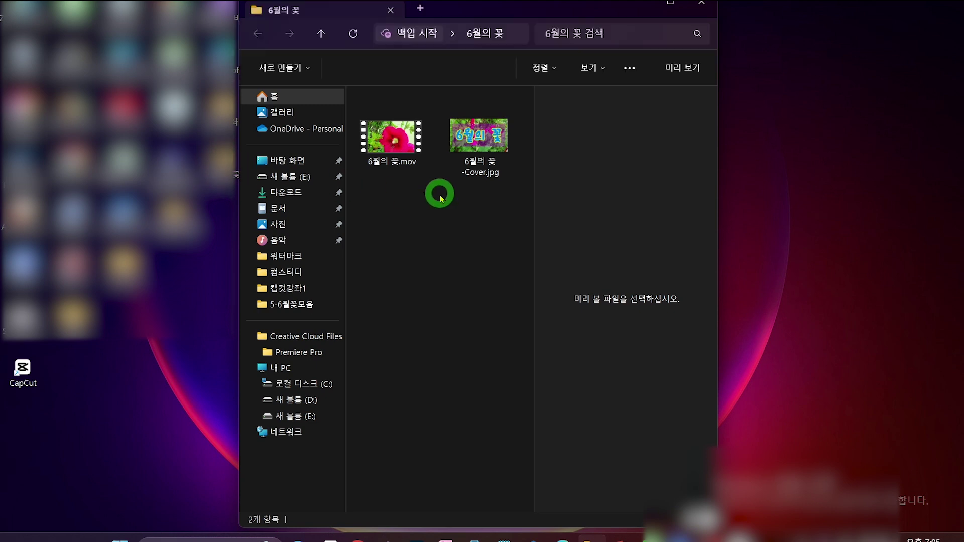
# Step: Preview the exported video and the cover image "6월의 꽃-Cover.jpg", and open "6월의 꽃.mov" in the media player
pyautogui.click(382, 148)
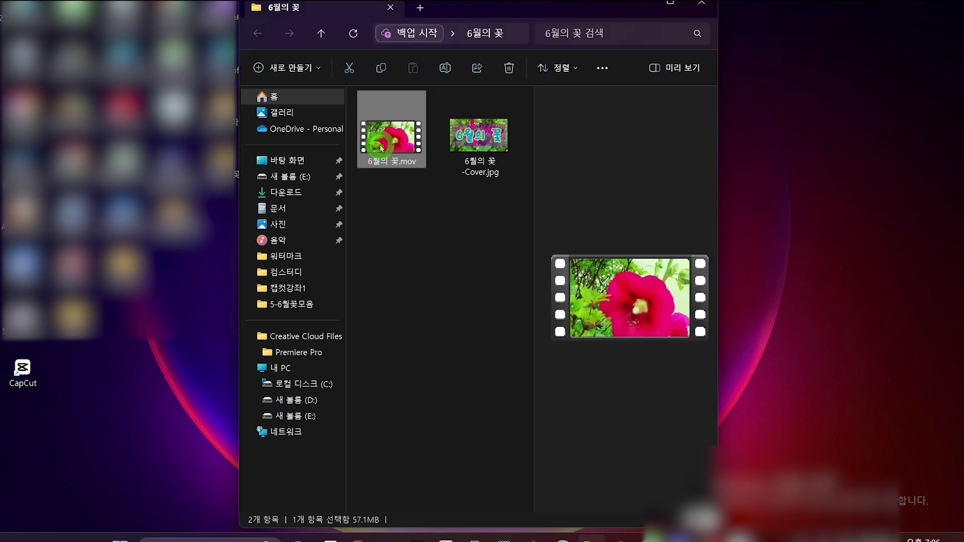
pyautogui.click(499, 149)
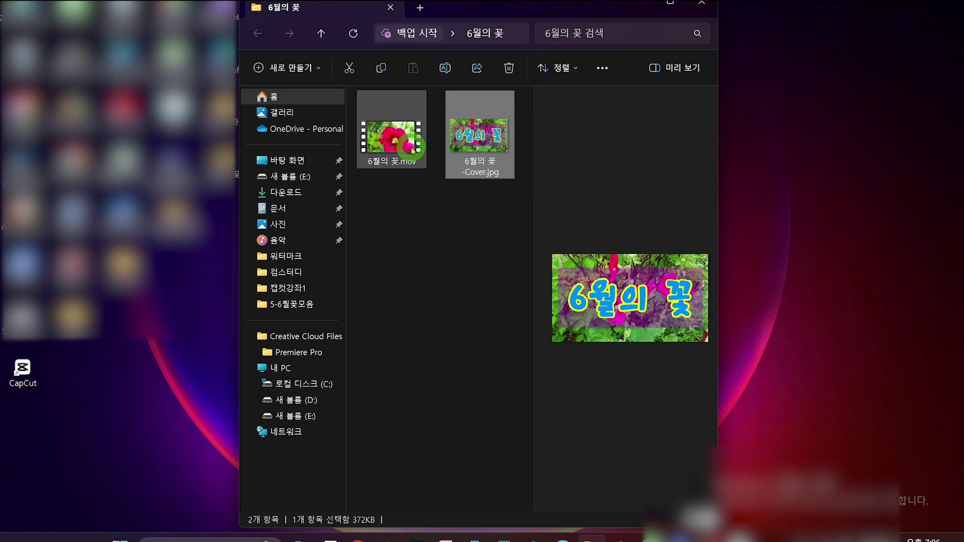
pyautogui.click(391, 149)
pyautogui.doubleClick(391, 149)
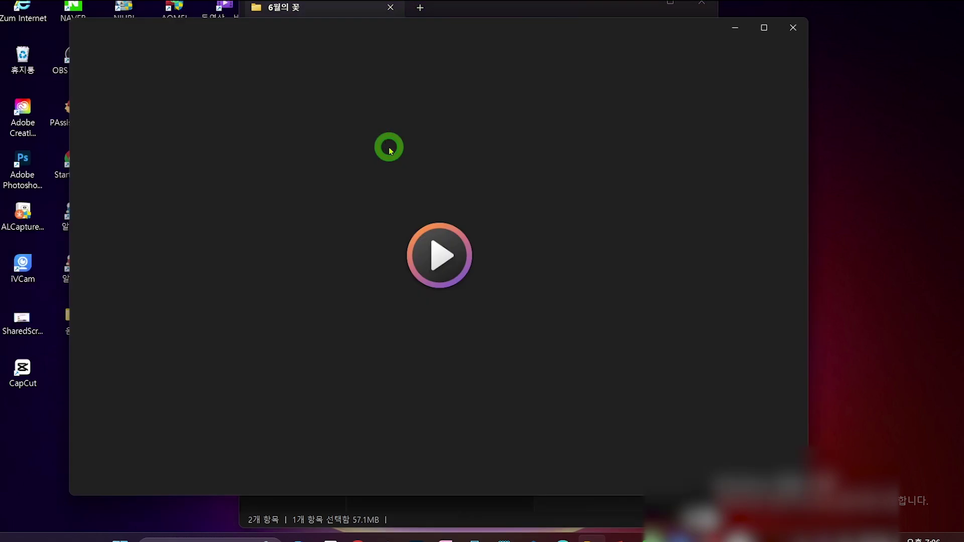